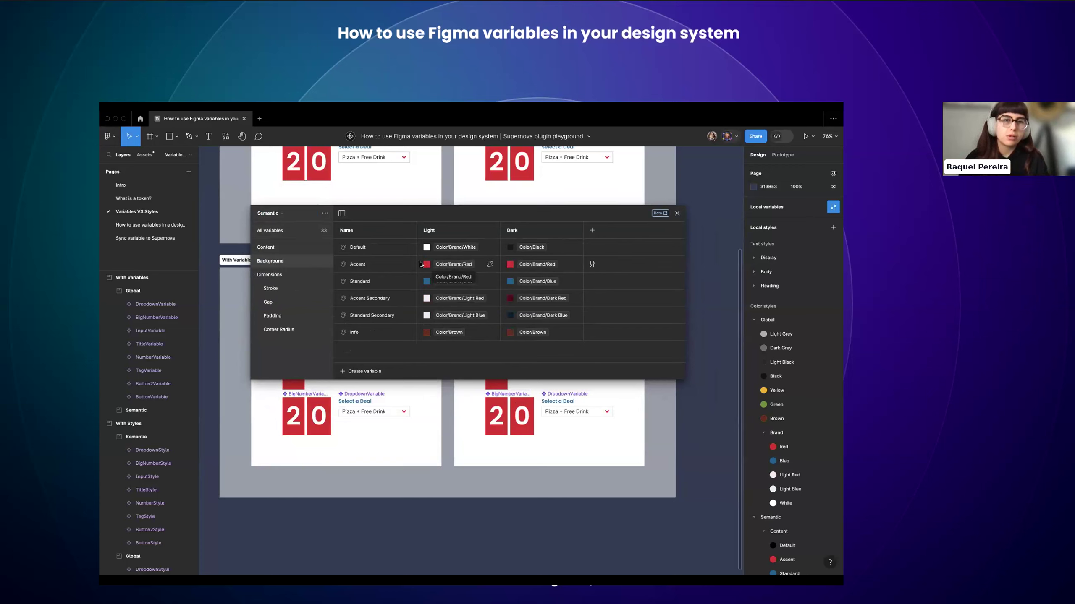
- Display the Brand color variables of the Global collection and move the variables window clear of the Global frame's components
left_click(271, 213)
left_click(273, 195)
scroll(352, 203, "right", 1)
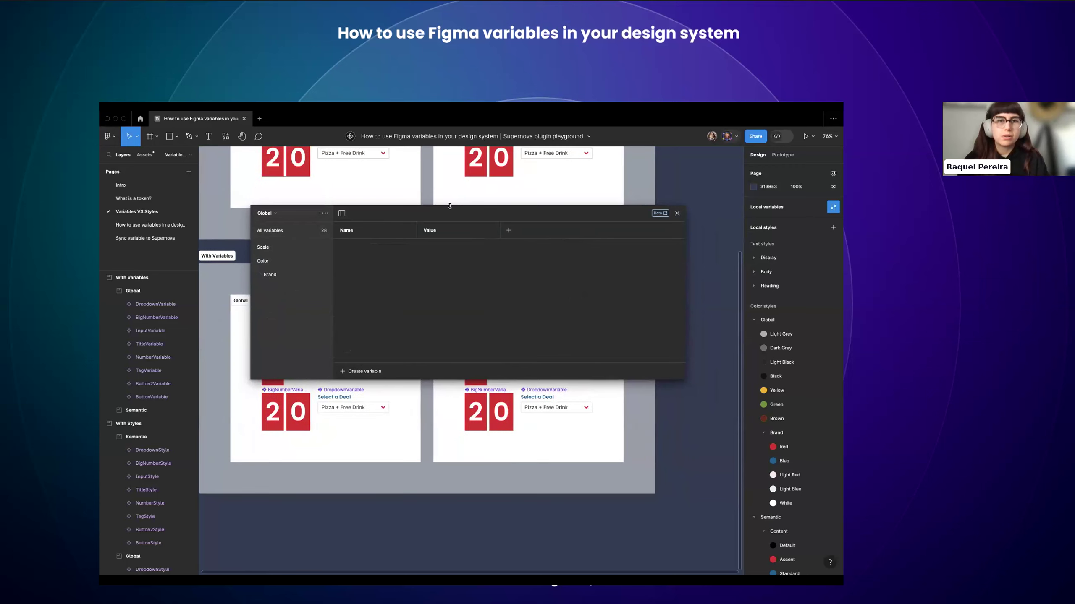
left_click(291, 264)
left_click(289, 272)
left_click(301, 214)
key("Escape")
left_click_drag(361, 217, 513, 211)
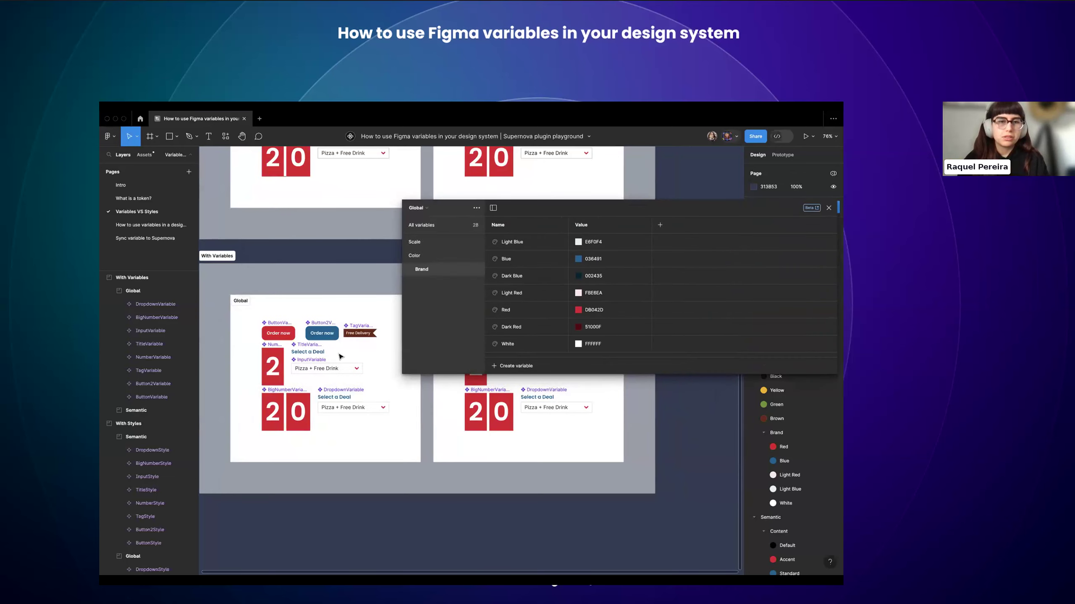
- Move the variables window above the With Variables frames and change the Red brand variable to green 04DB33
scroll(339, 357, "up", 2)
scroll(340, 357, "up", 2)
scroll(339, 357, "left", 3)
left_click(417, 208)
key("Escape")
left_click_drag(526, 208, 402, 177)
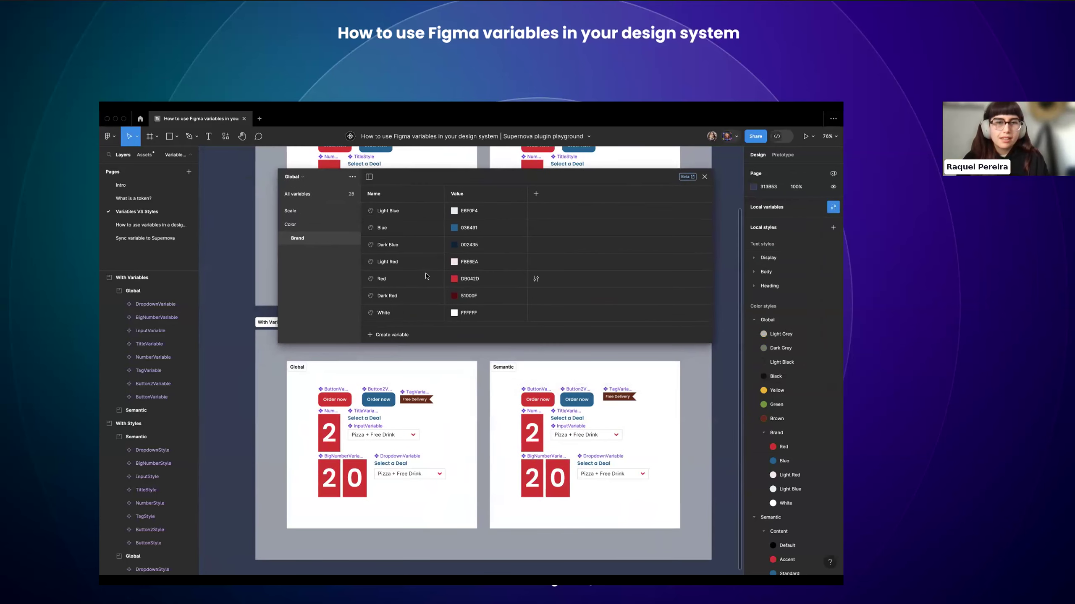
left_click(454, 282)
left_click(454, 282)
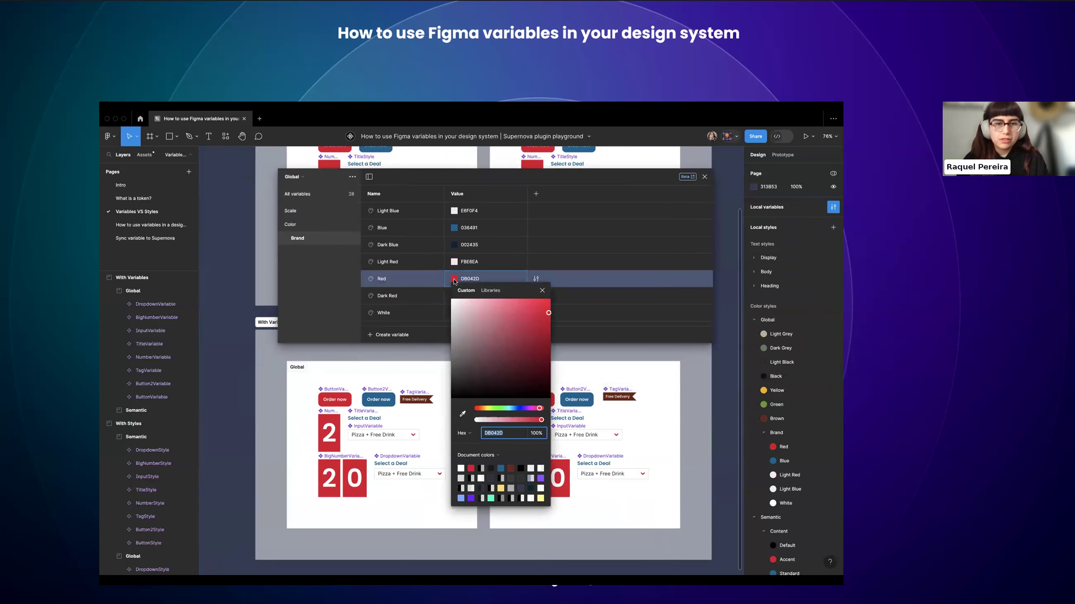
left_click(500, 408)
scroll(378, 430, "right", 2)
scroll(378, 427, "right", 2)
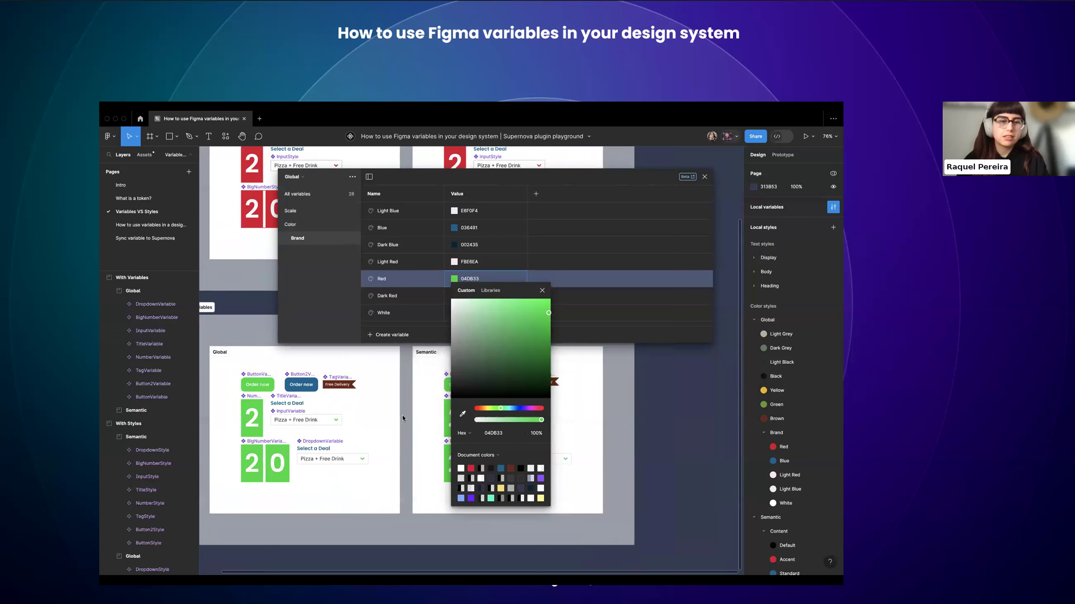
- Switch to the Semantic collection and display its Background variables
left_click(302, 177)
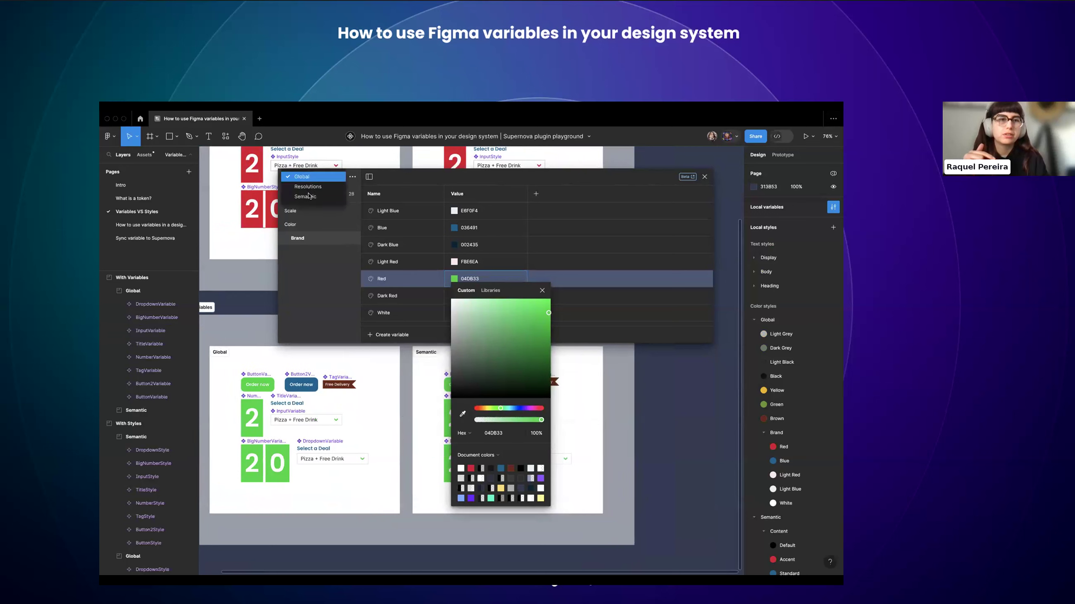
left_click(296, 198)
left_click(321, 223)
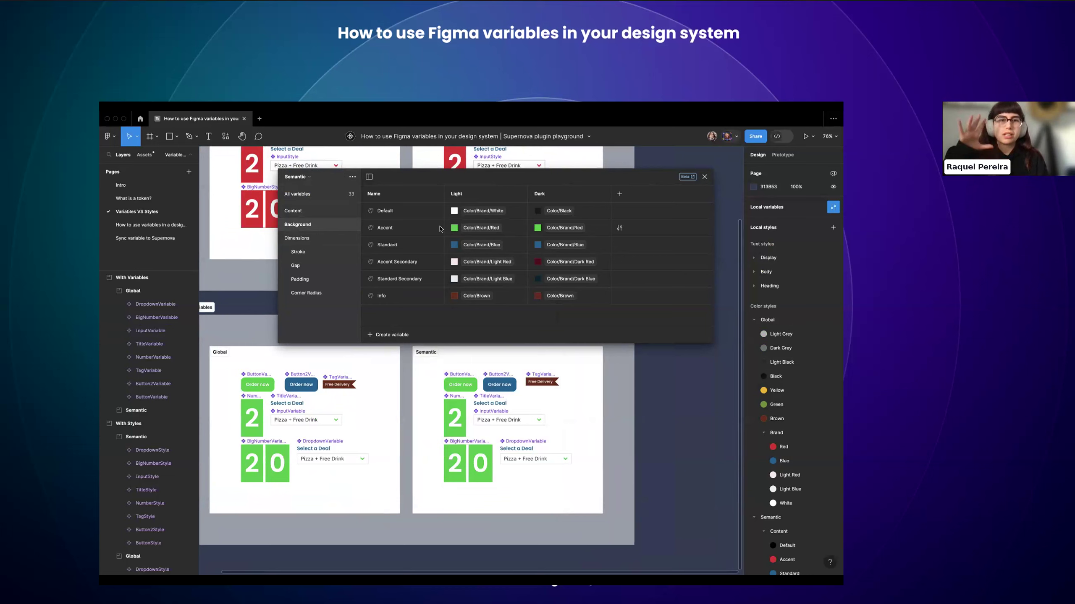
- Return to the Global collection and display the brand colors within its Color group
left_click(297, 177)
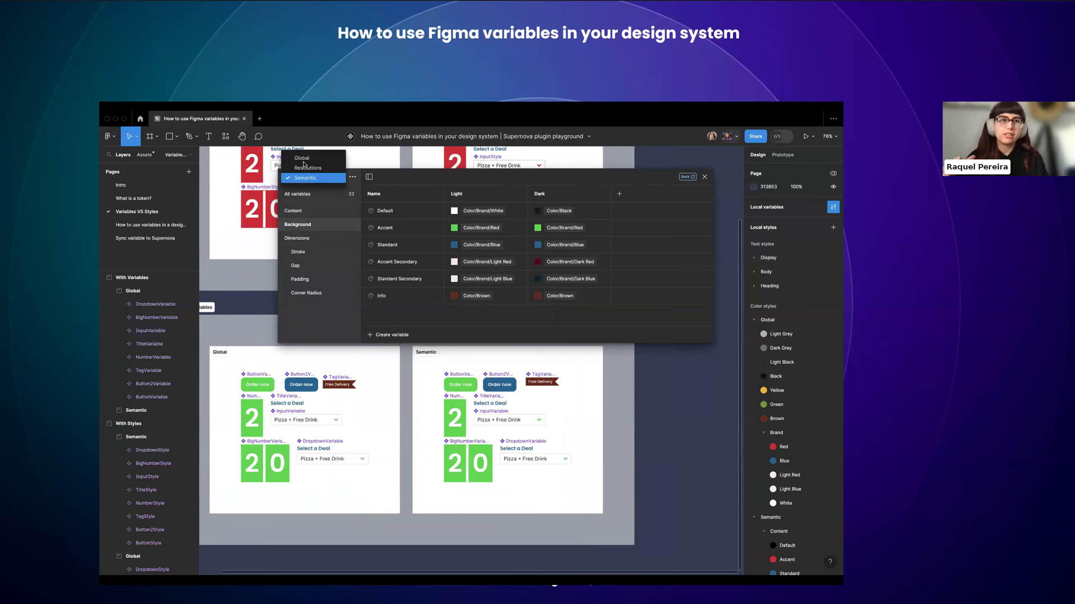
left_click(305, 158)
left_click(323, 223)
scroll(423, 296, "down", 5)
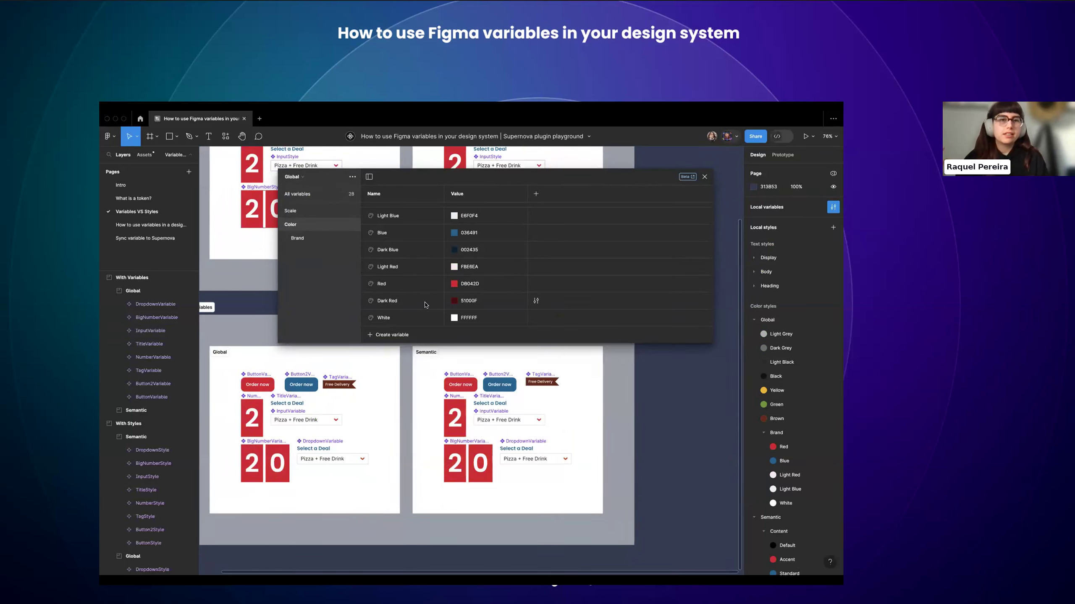
- Change the hue of the Global collection's Blue brand variable to purple 860391
left_click(454, 249)
left_click_drag(540, 314, 521, 334)
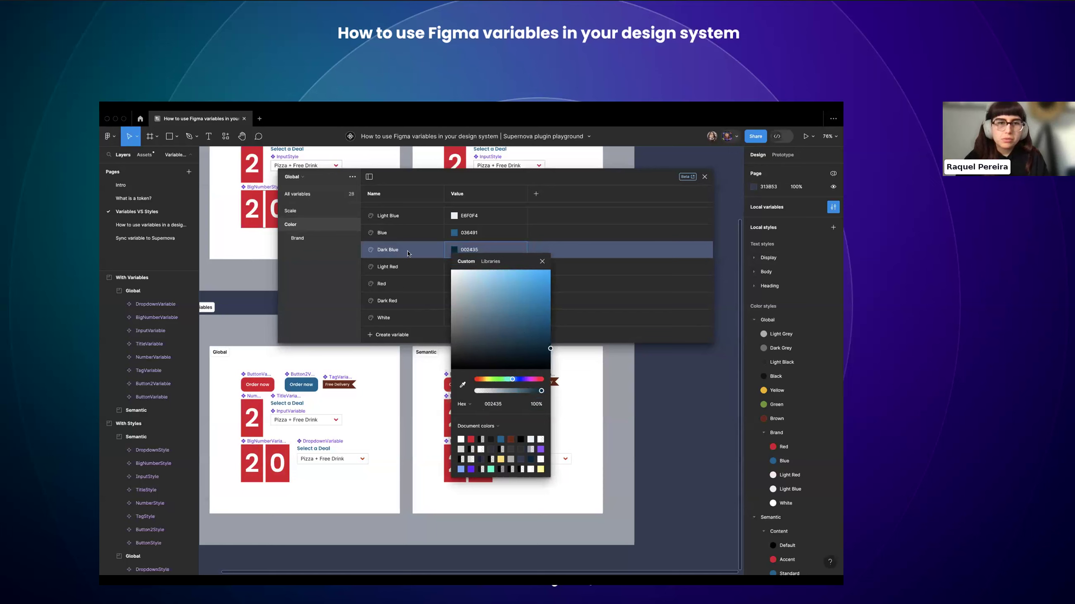
left_click(454, 233)
left_click(453, 233)
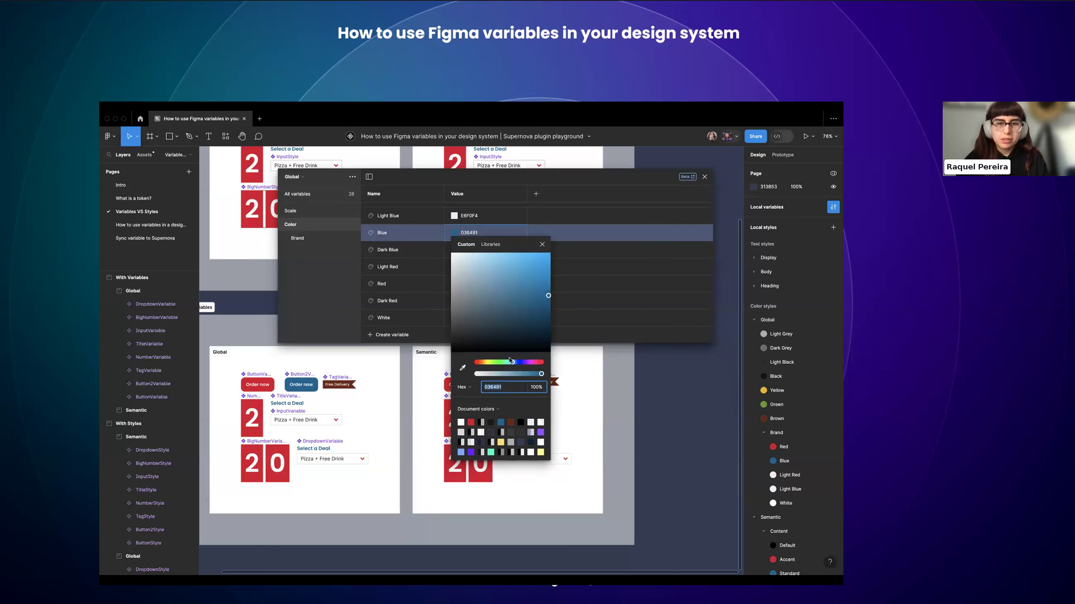
left_click(529, 363)
scroll(426, 372, "right", 4)
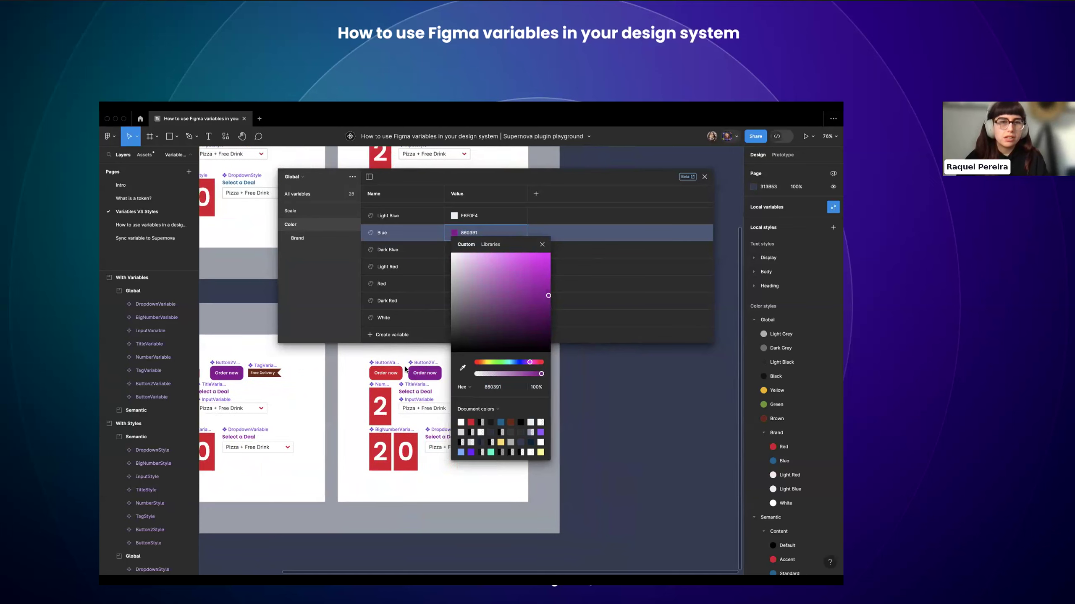
- Undo the Blue variable's color change and close its color picker
key("ctrl+z")
scroll(327, 400, "left", 4)
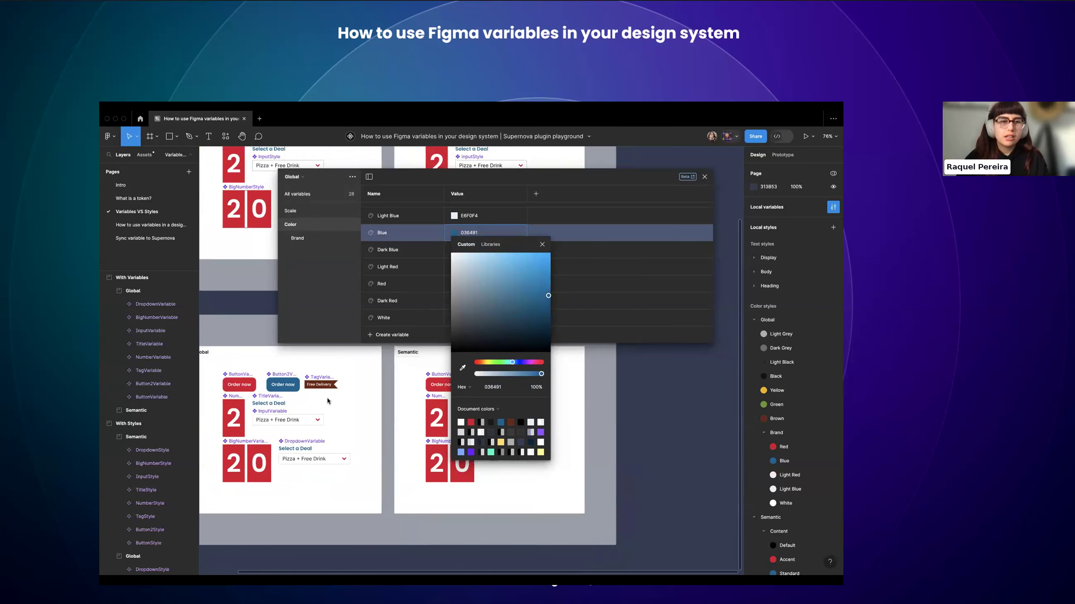
left_click(328, 397)
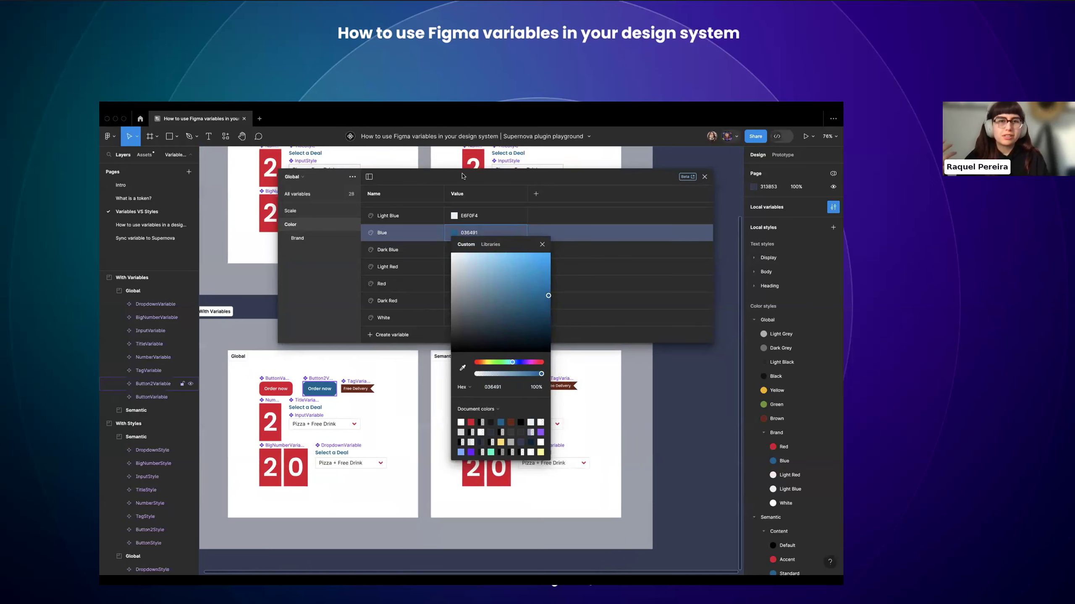
key("Escape")
left_click(369, 401)
- Compare the With Styles and With Variables frames and display the Semantic collection's Background variables
scroll(370, 401, "up", 3)
scroll(370, 401, "up", 3)
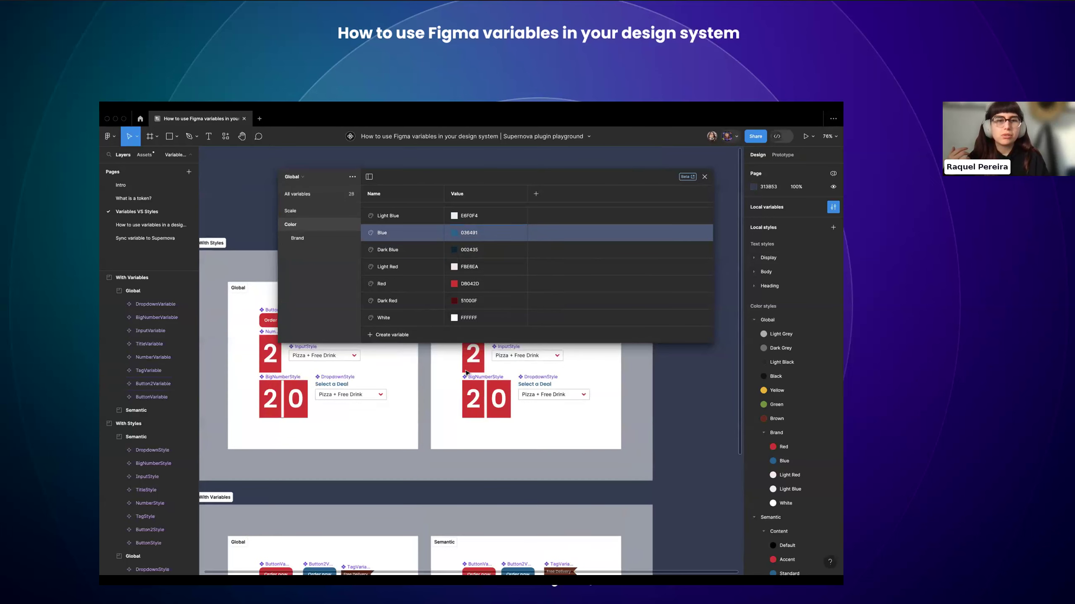
scroll(402, 402, "up", 2)
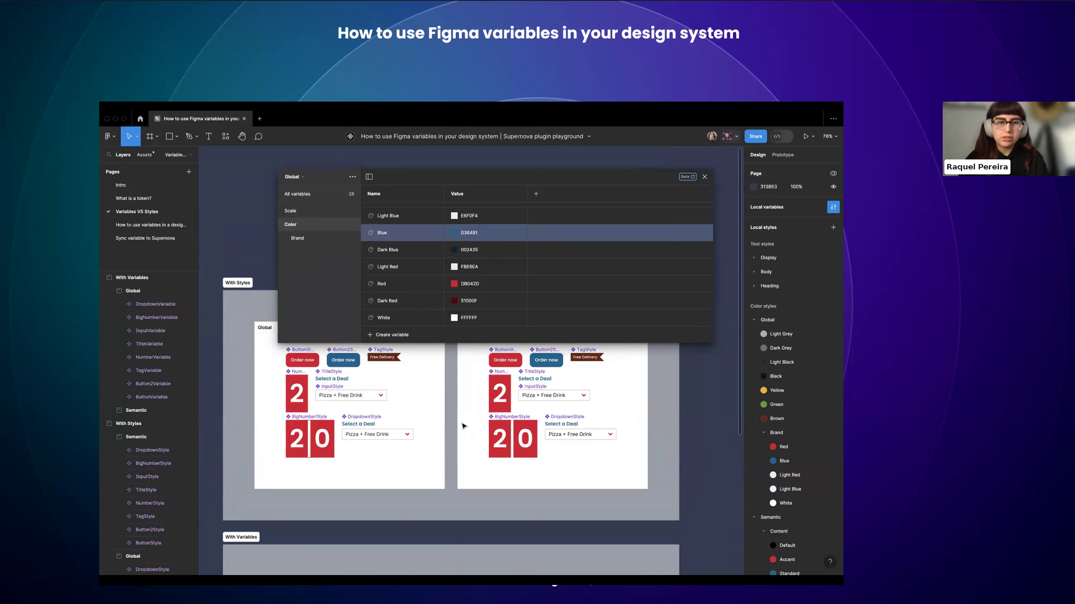
scroll(463, 426, "down", 5)
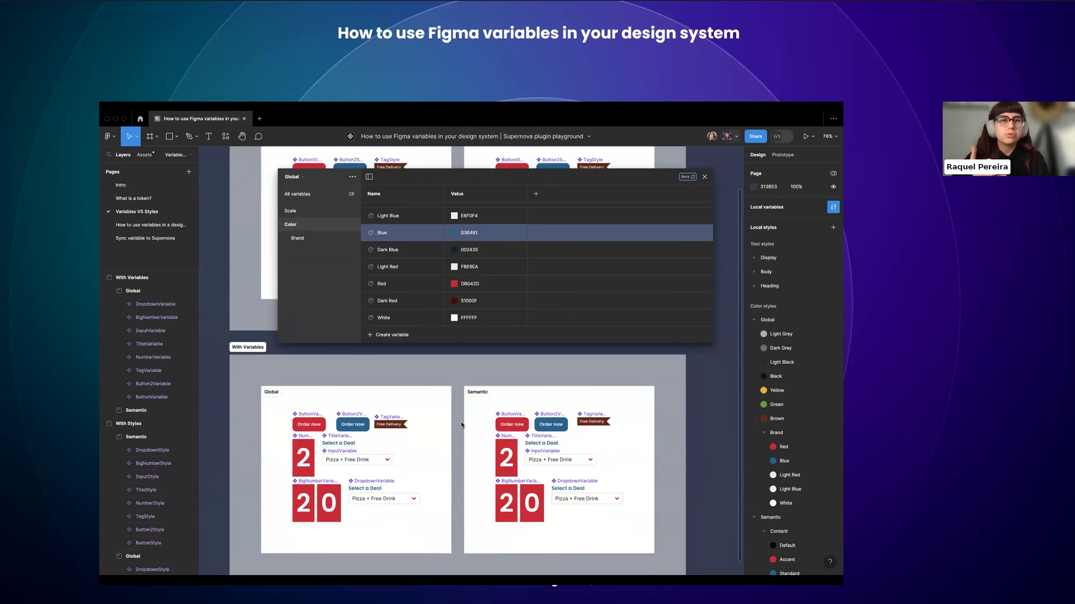
left_click(288, 178)
left_click(292, 201)
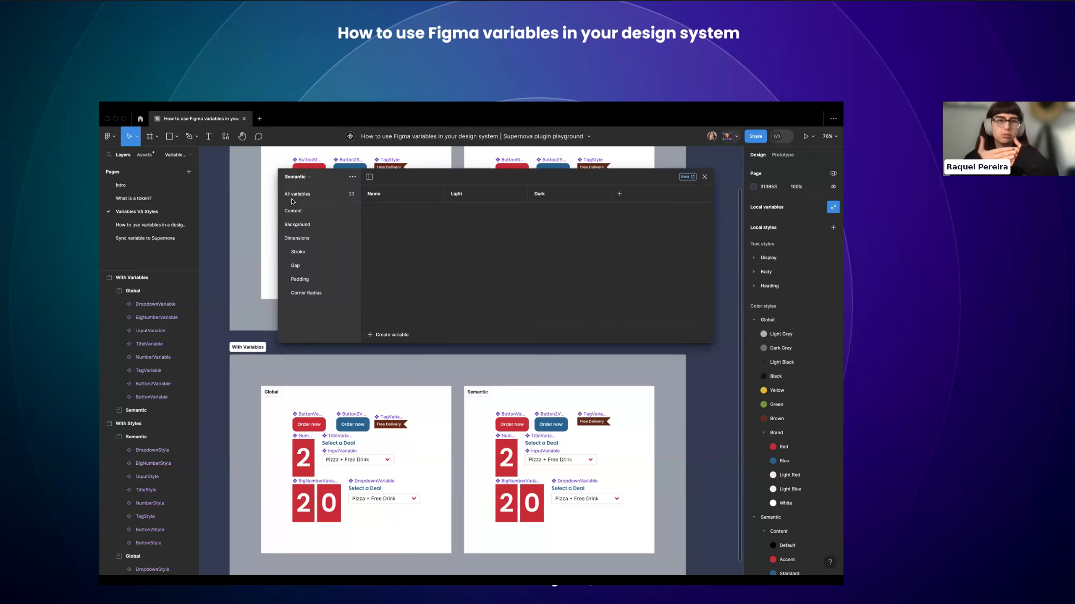
left_click(295, 225)
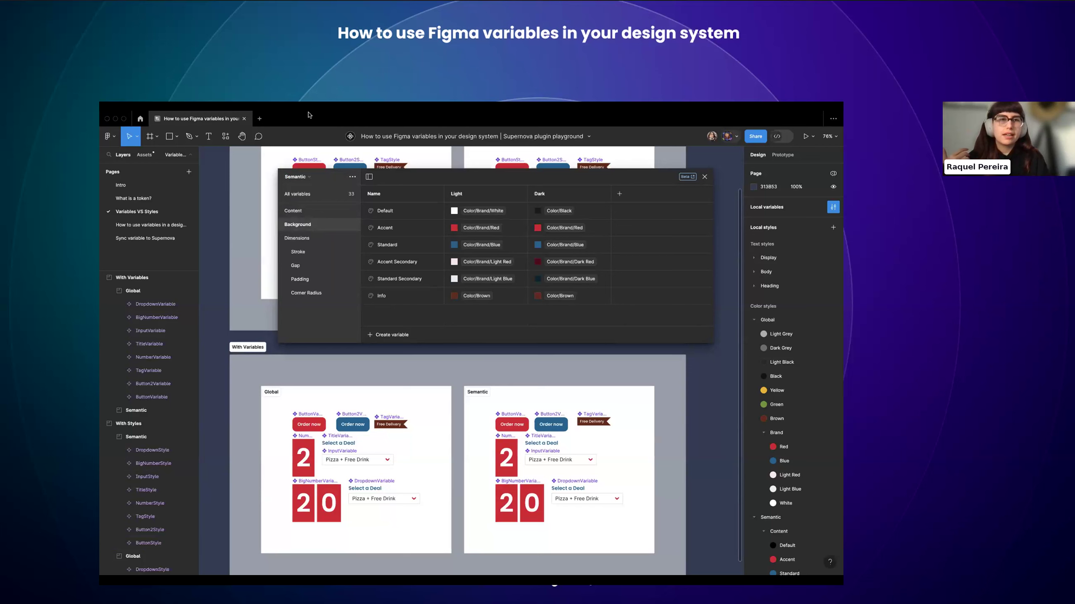
- Open the page on how to use variables in a design system and close the variables window
left_click(145, 225)
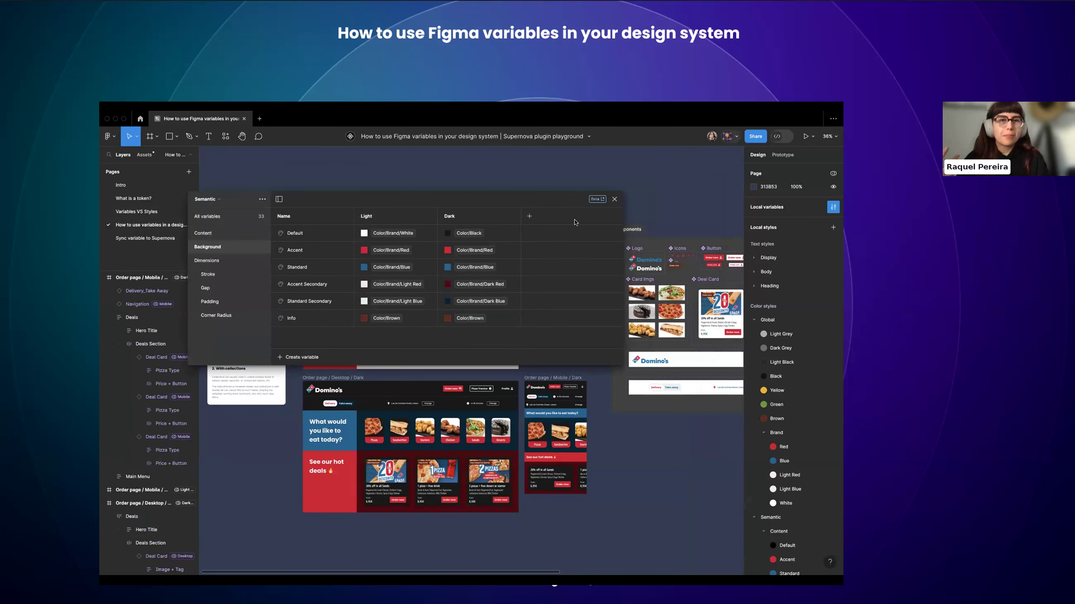
left_click_drag(578, 199, 516, 237)
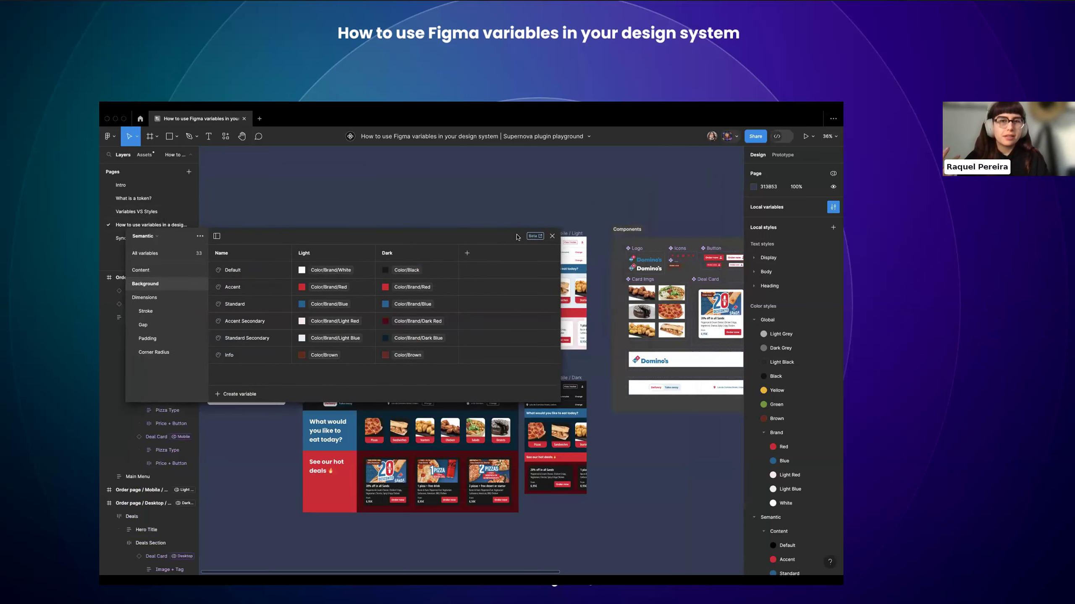
left_click(552, 236)
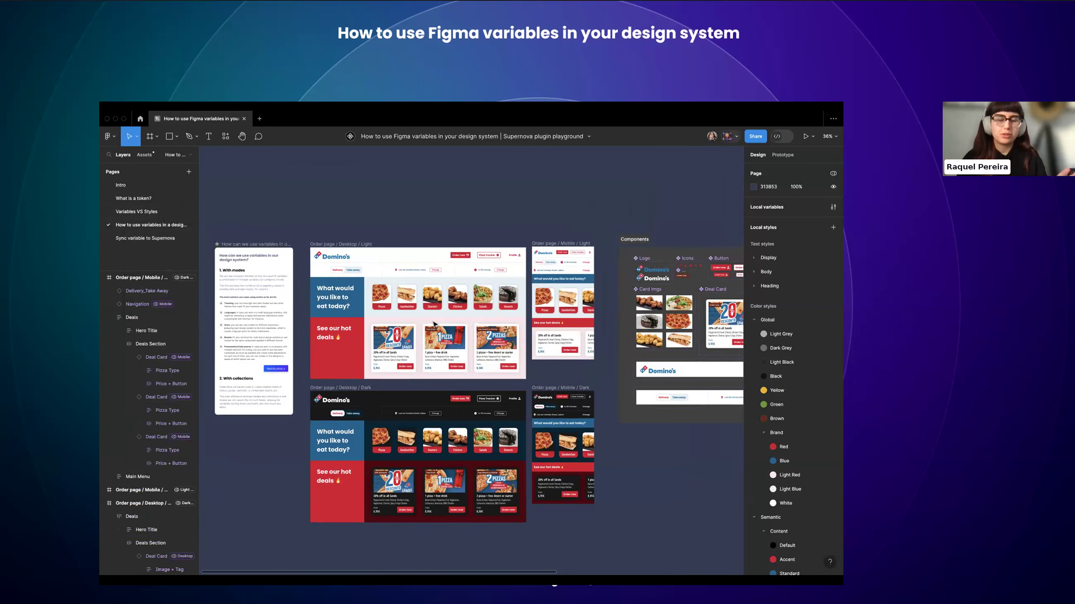
- Examine the light and dark Domino's order pages in their desktop and mobile versions
scroll(433, 323, "up", 3)
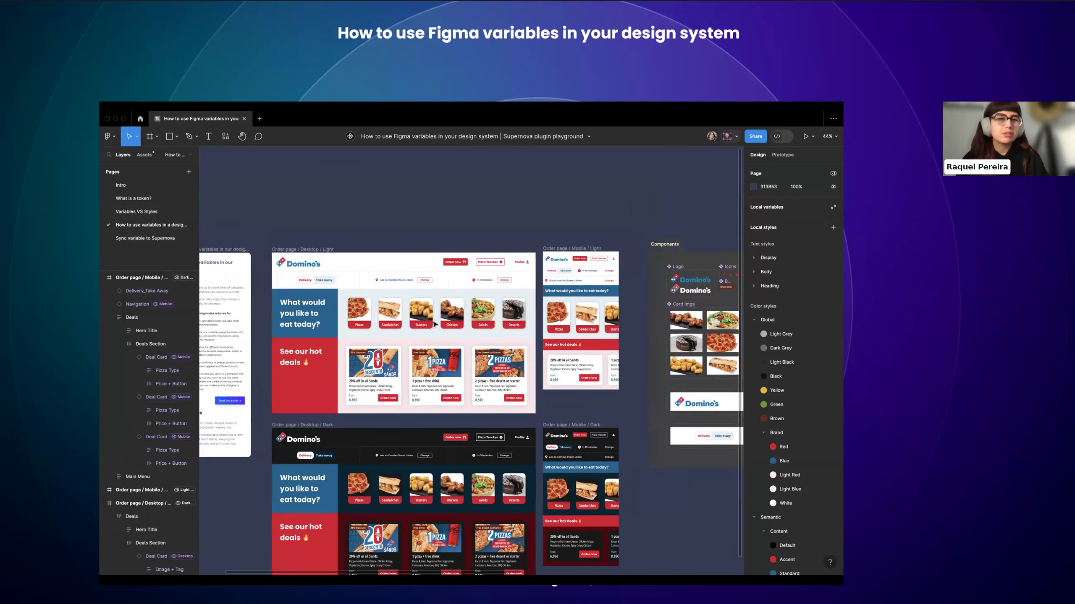
scroll(369, 348, "up", 2)
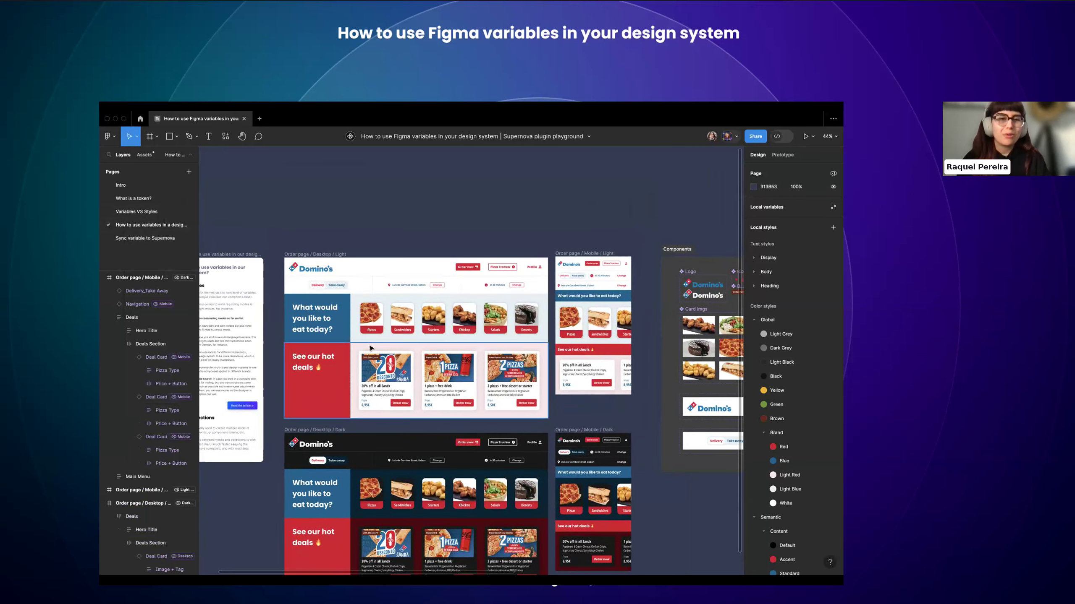
scroll(370, 348, "up", 2)
scroll(370, 348, "down", 1)
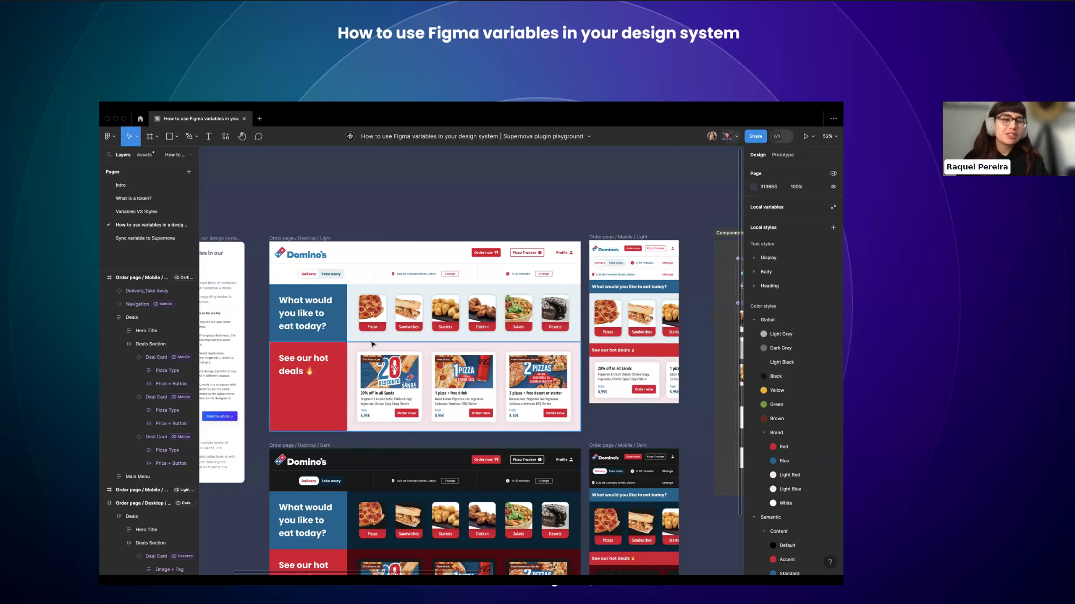
scroll(373, 344, "up", 3)
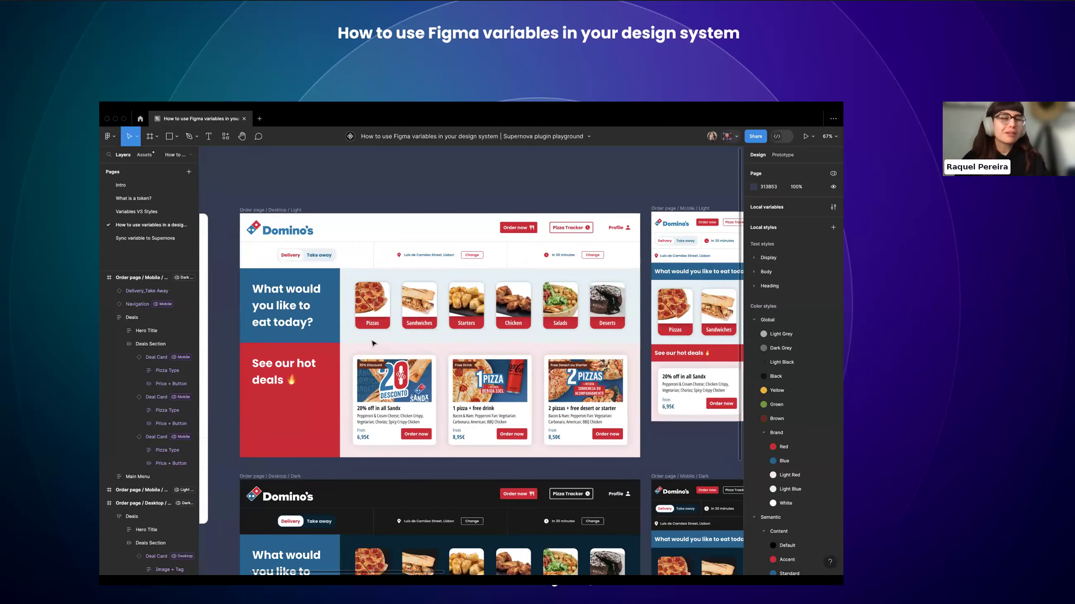
scroll(373, 343, "down", 3)
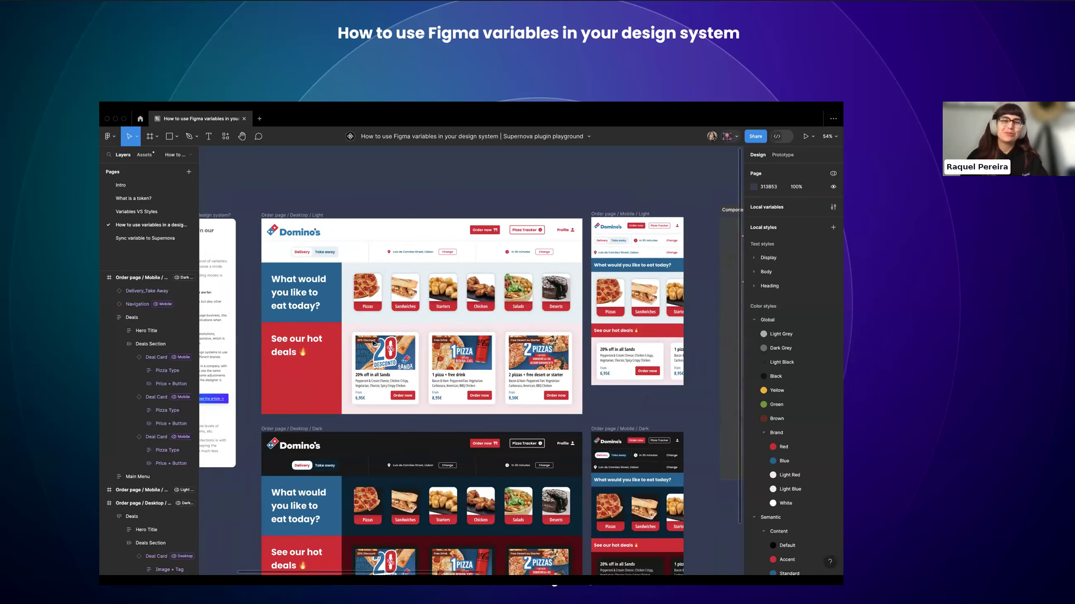
scroll(373, 343, "up", 2)
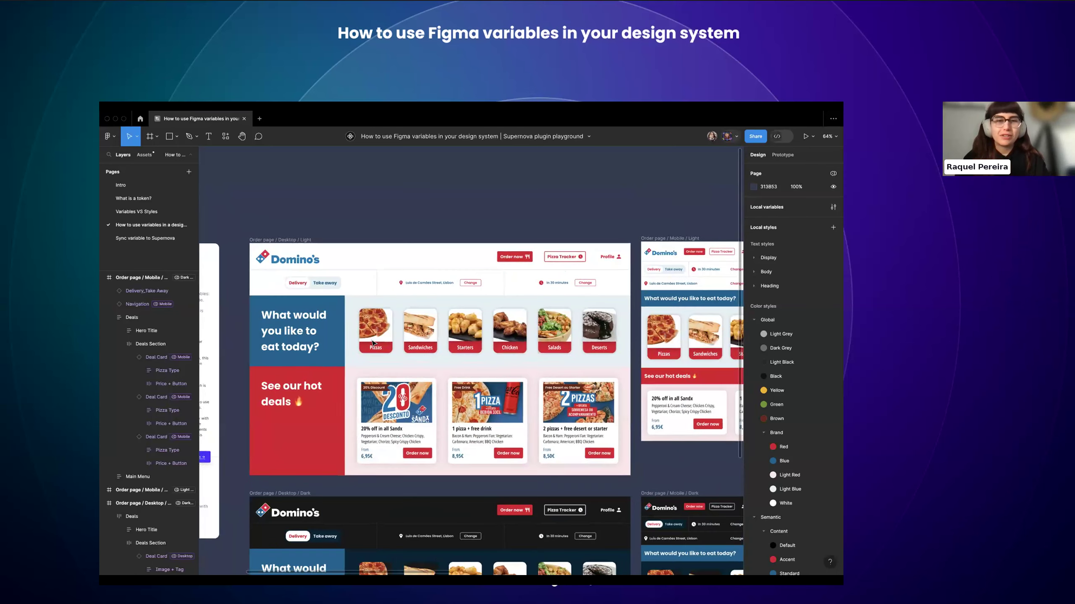
scroll(372, 343, "down", 3)
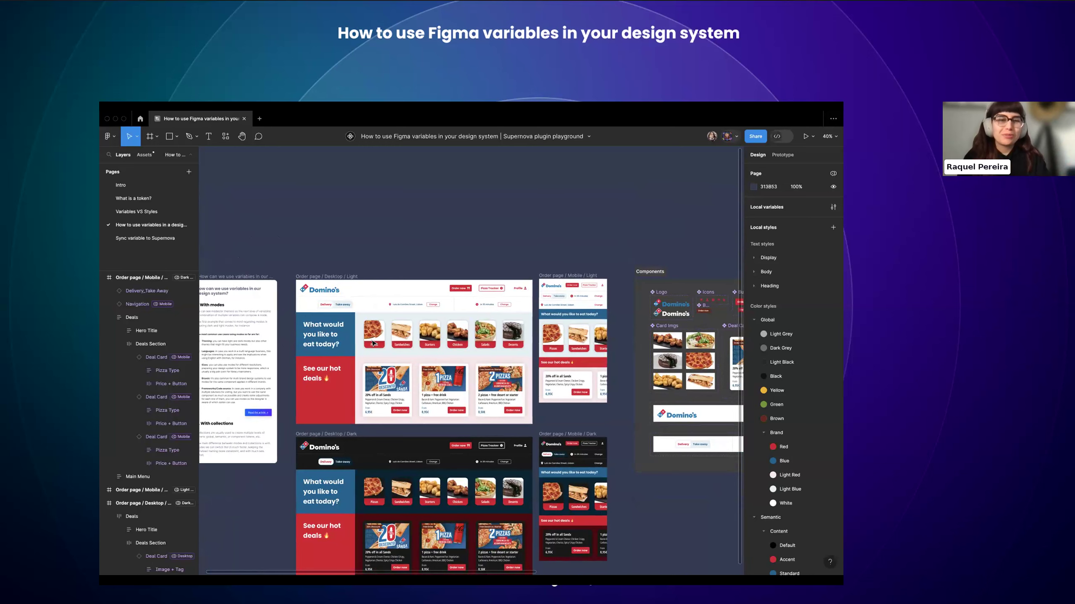
scroll(372, 343, "up", 3)
scroll(372, 342, "down", 3)
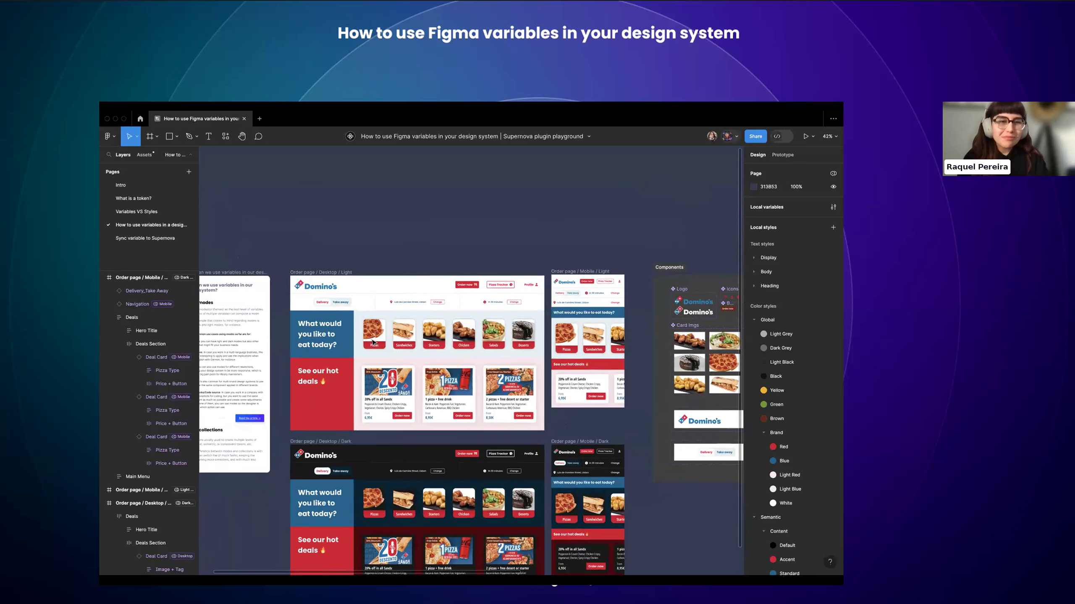
scroll(372, 342, "up", 1)
scroll(373, 342, "up", 2)
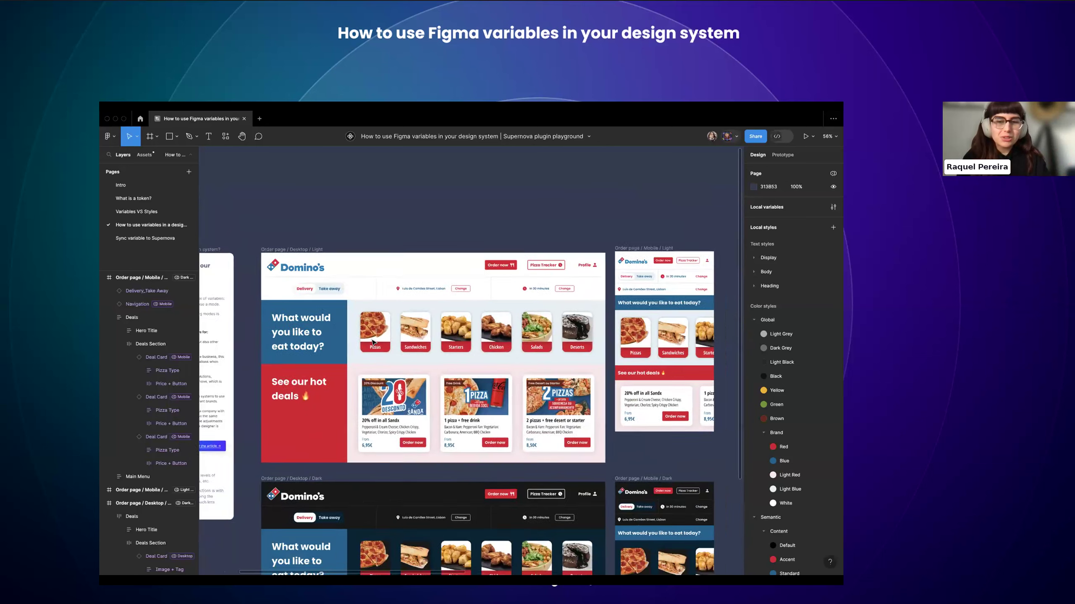
scroll(372, 342, "down", 4)
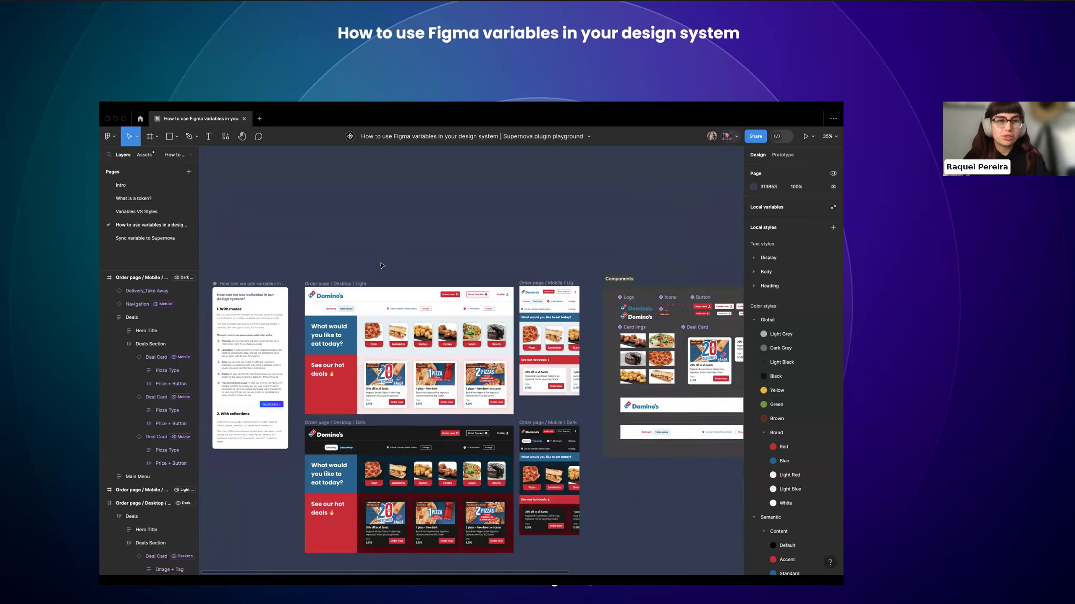
scroll(382, 265, "down", 1)
scroll(382, 265, "up", 2)
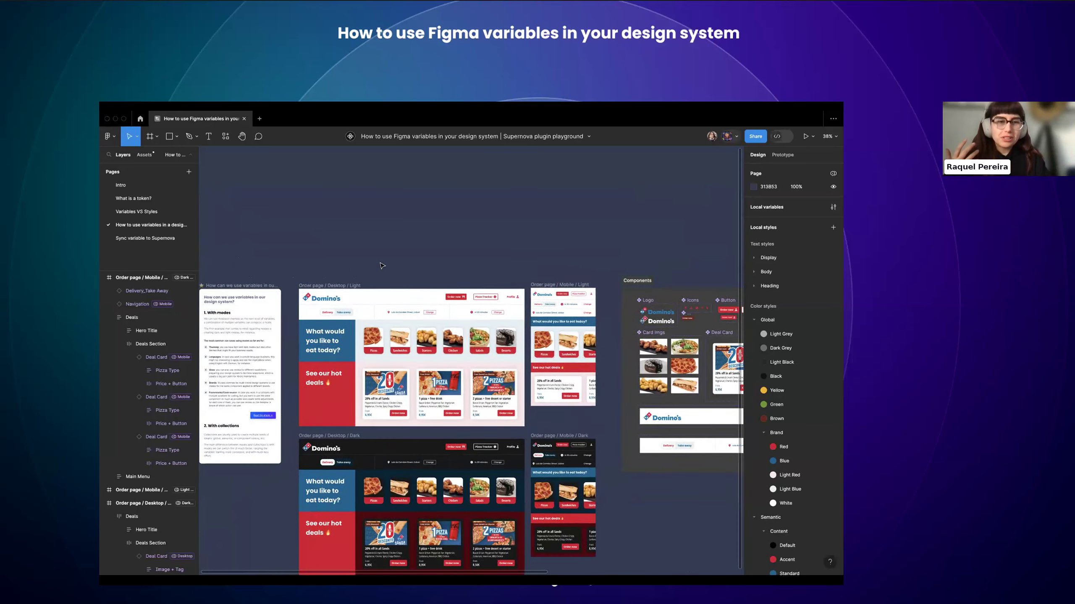
scroll(382, 265, "down", 2)
scroll(382, 265, "left", 1)
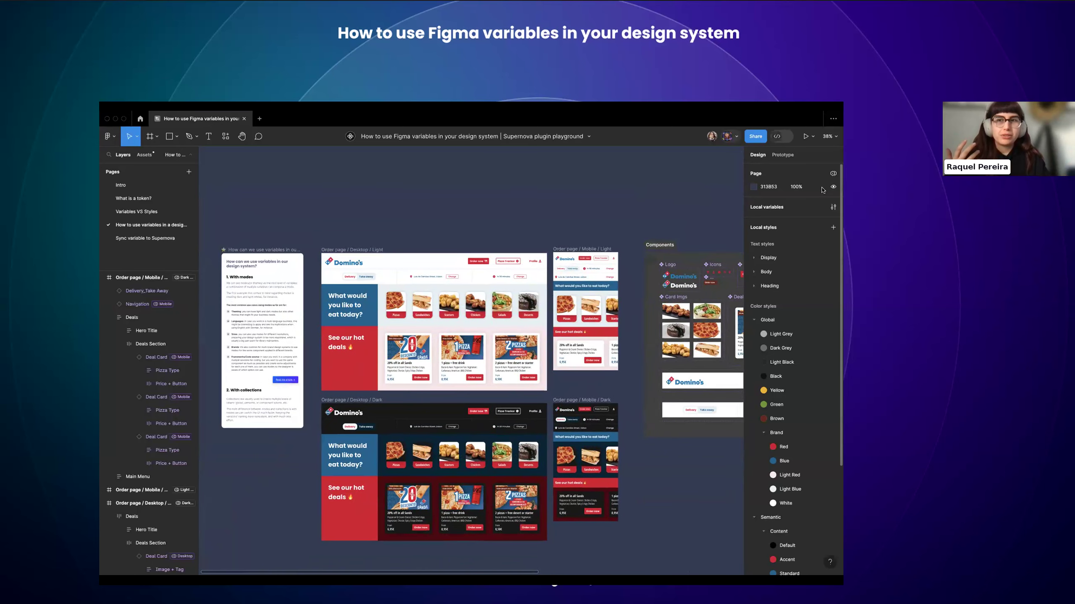
- Show the Semantic collection's Light and Dark modes beside the notes on using variables with modes, and close the variables window
left_click(832, 207)
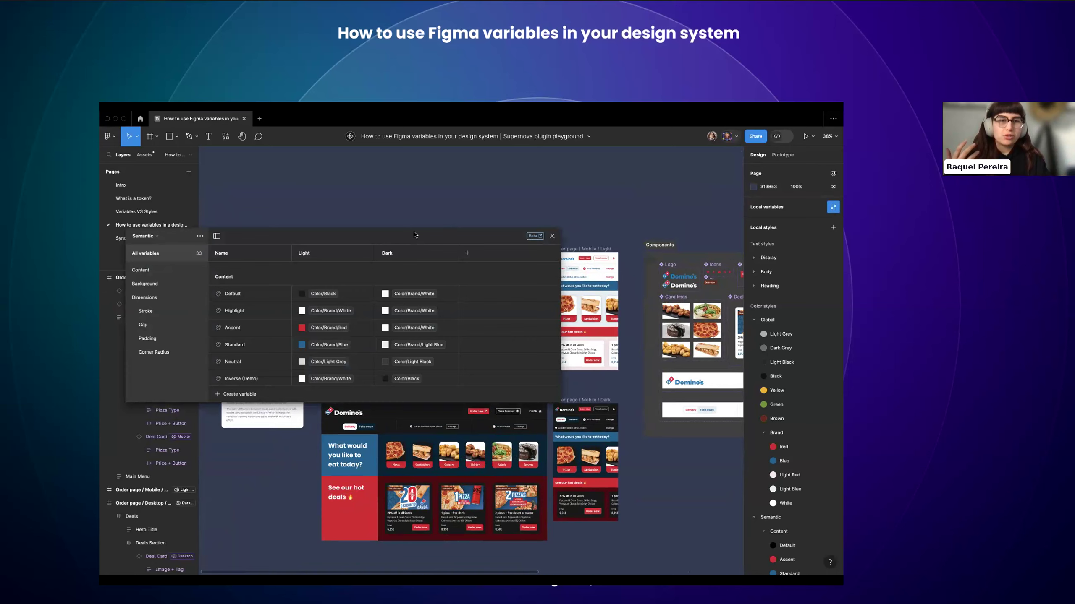
left_click_drag(414, 235, 611, 235)
left_click(244, 340)
scroll(244, 340, "up", 4)
scroll(245, 340, "left", 1)
scroll(244, 340, "down", 1)
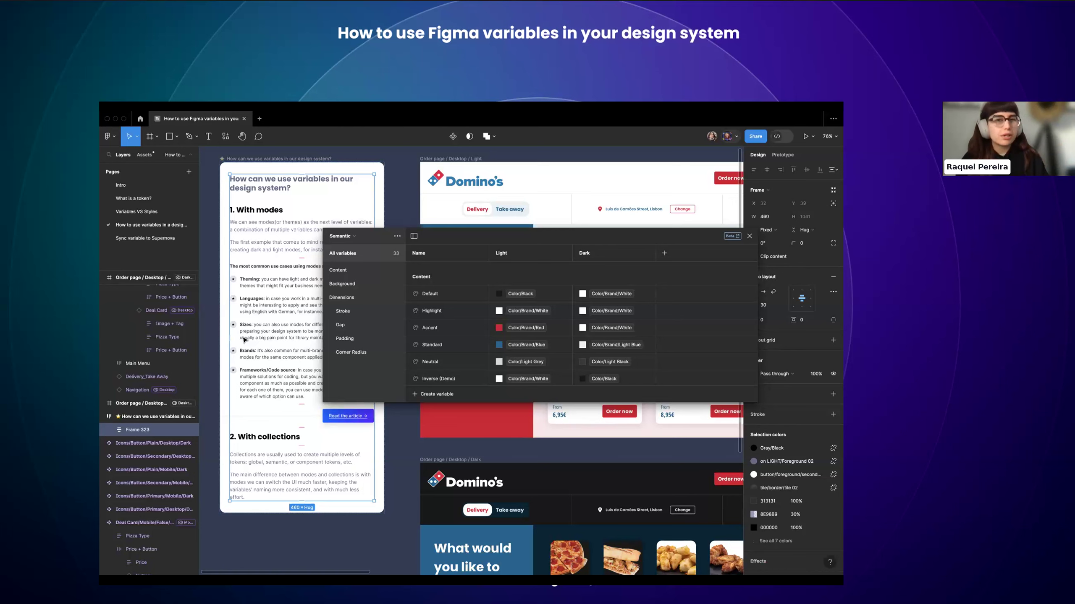
scroll(229, 319, "down", 5)
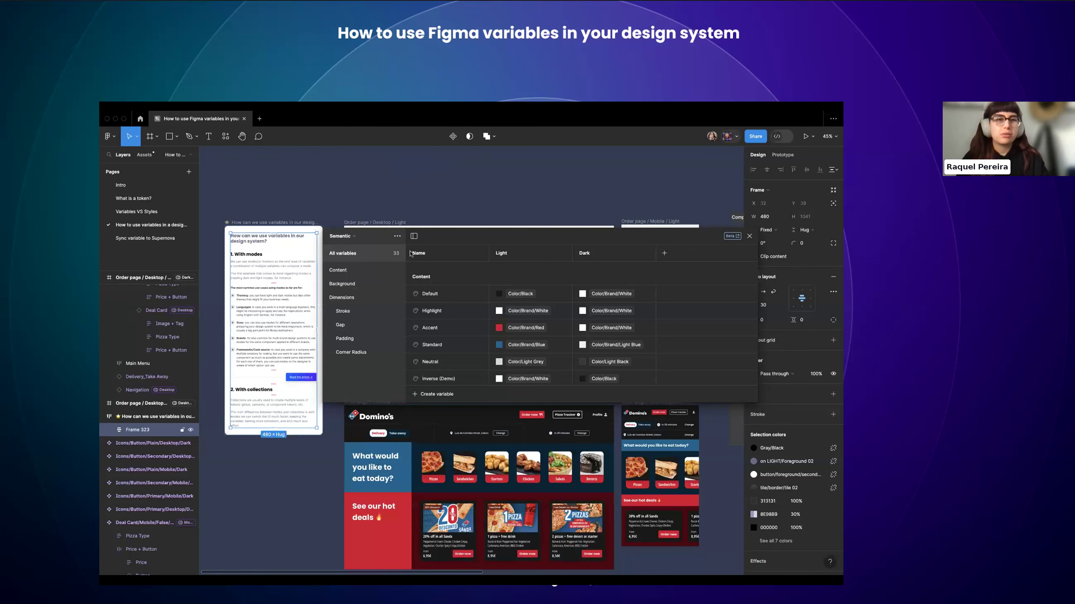
left_click(748, 238)
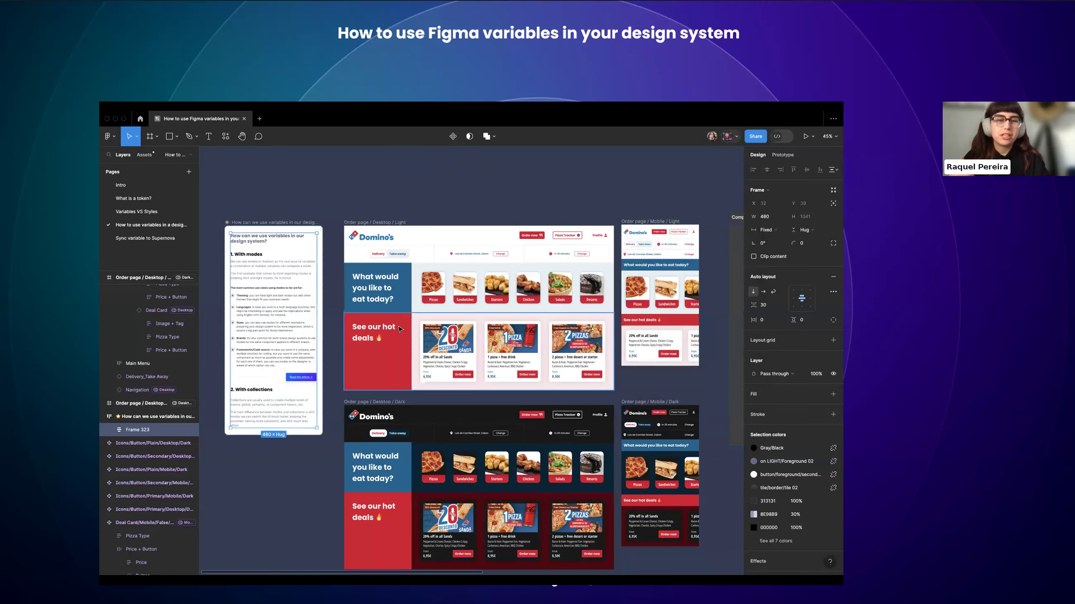
- Compare the light and dark order pages and clear the selection
scroll(399, 329, "right", 3)
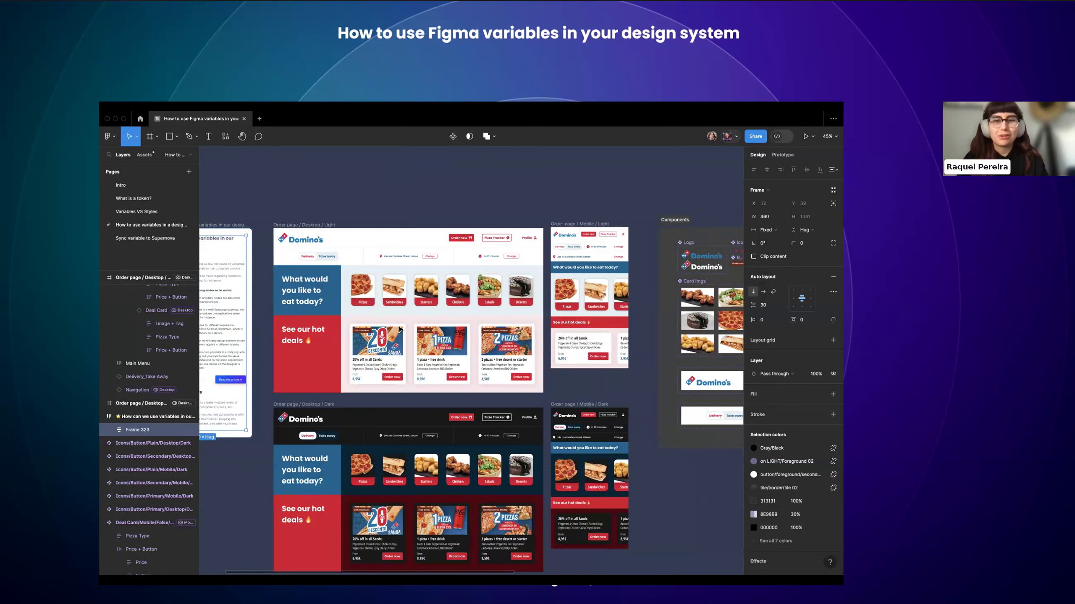
scroll(399, 330, "left", 1)
scroll(398, 329, "up", 1)
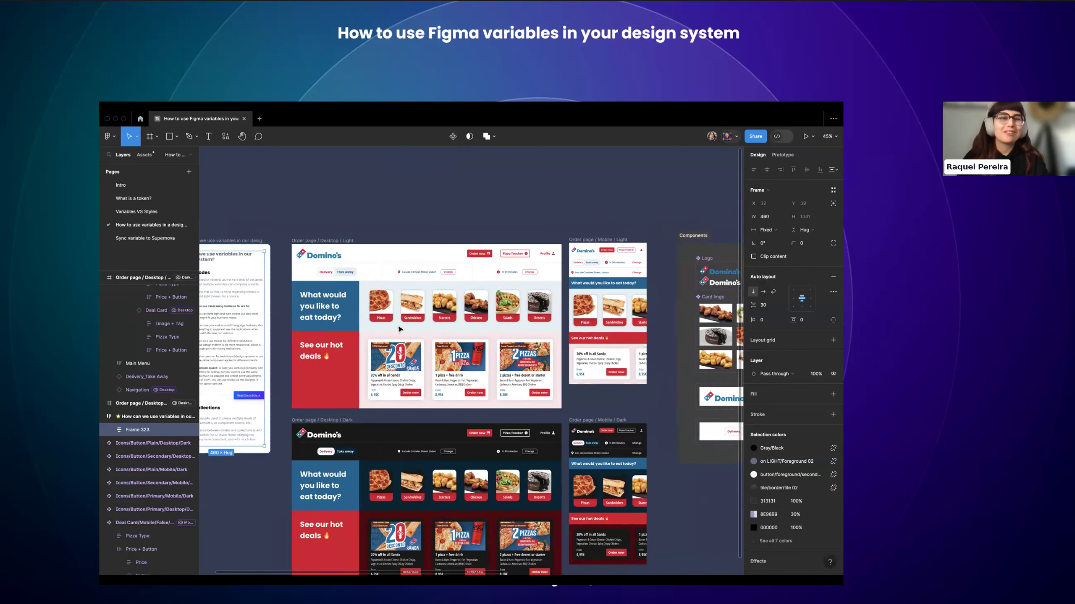
scroll(399, 329, "up", 2)
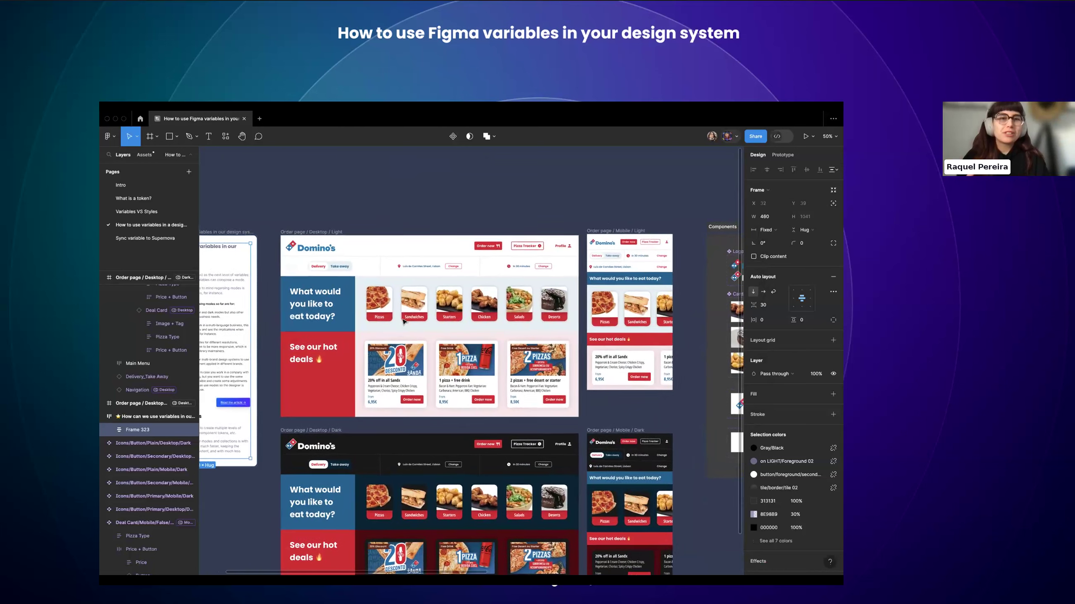
left_click(425, 209)
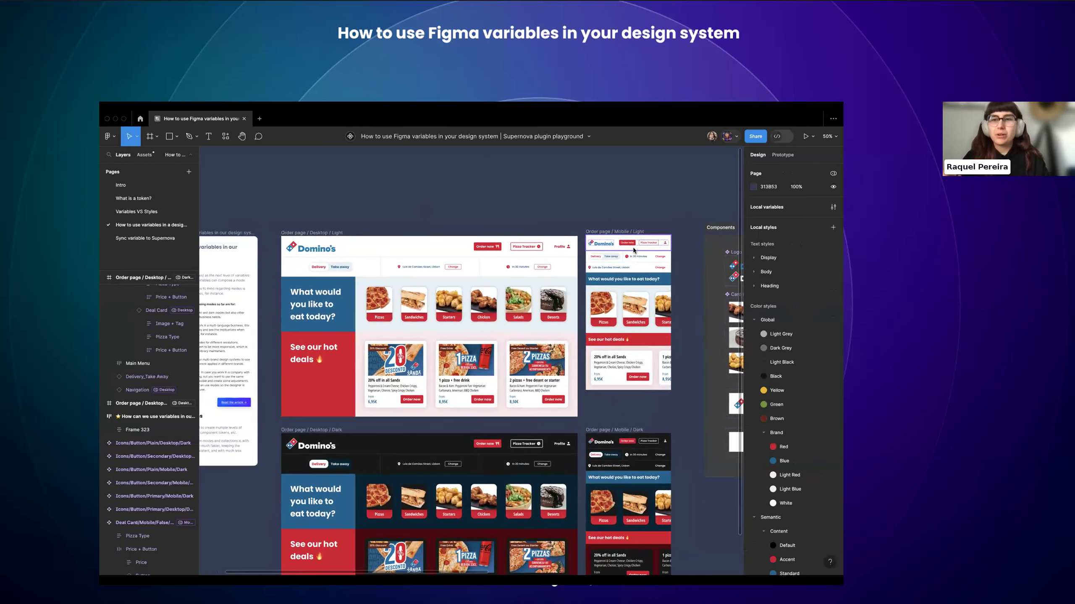
- Examine the logo, icon, button, menu card, card image and deal card components in the Components section
scroll(500, 283, "right", 5)
scroll(350, 278, "up", 3)
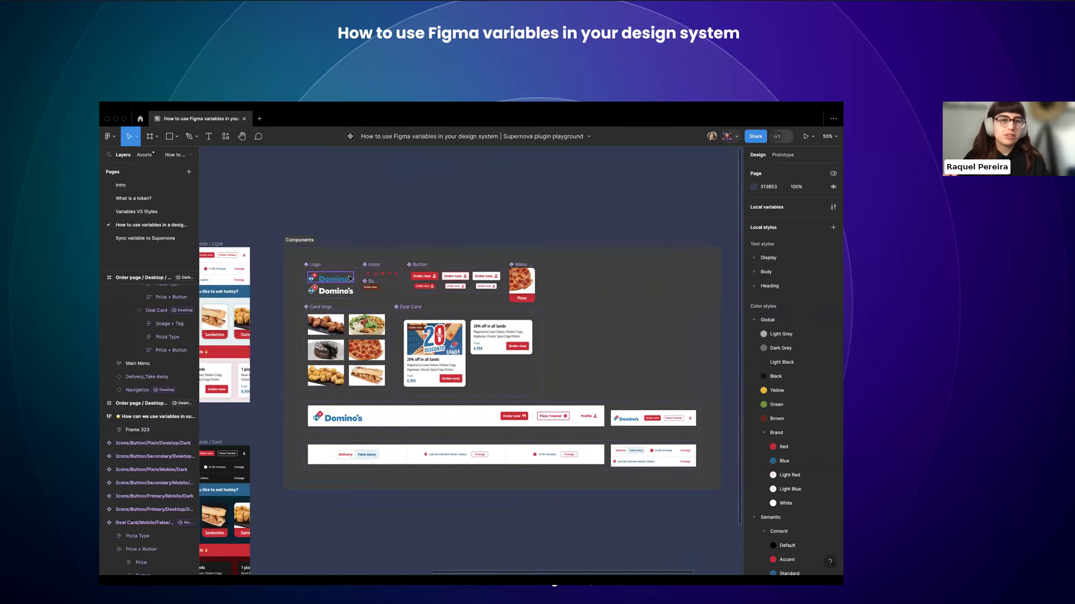
scroll(350, 278, "up", 2)
scroll(350, 278, "left", 1)
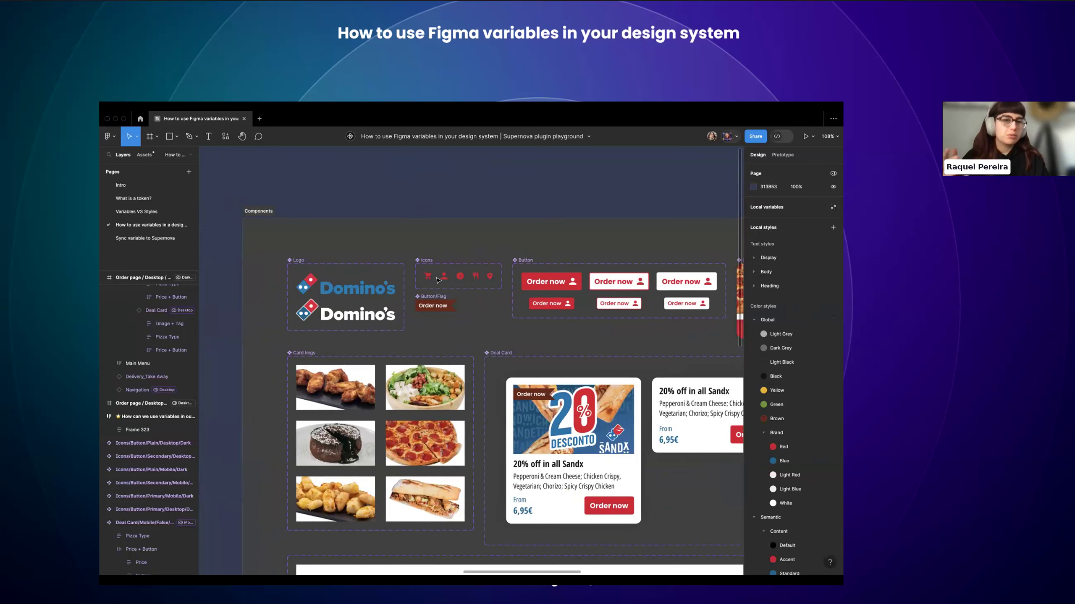
scroll(424, 319, "right", 10)
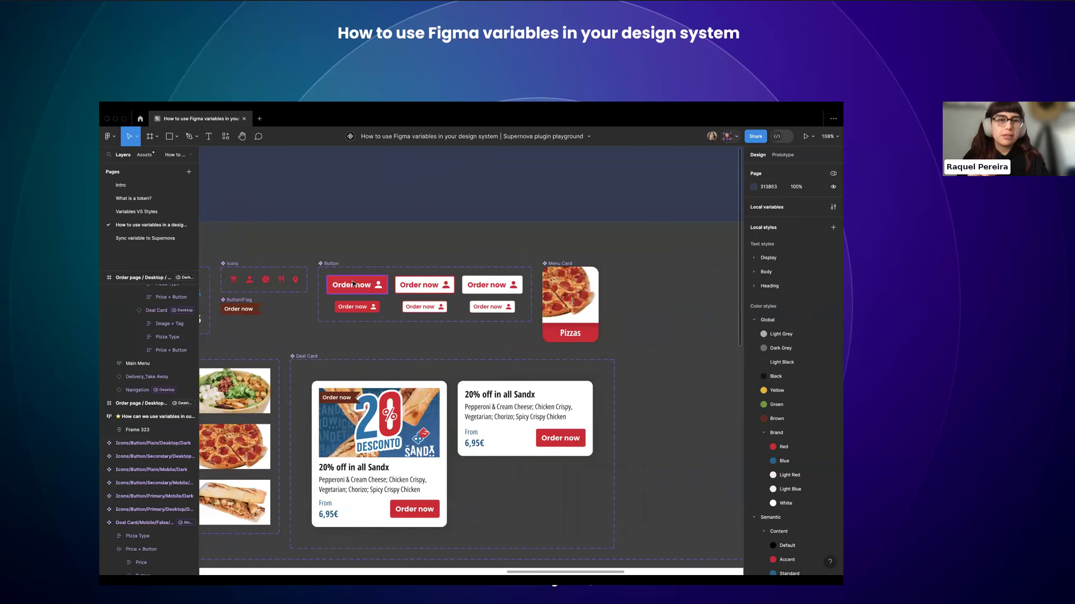
scroll(337, 398, "left", 9)
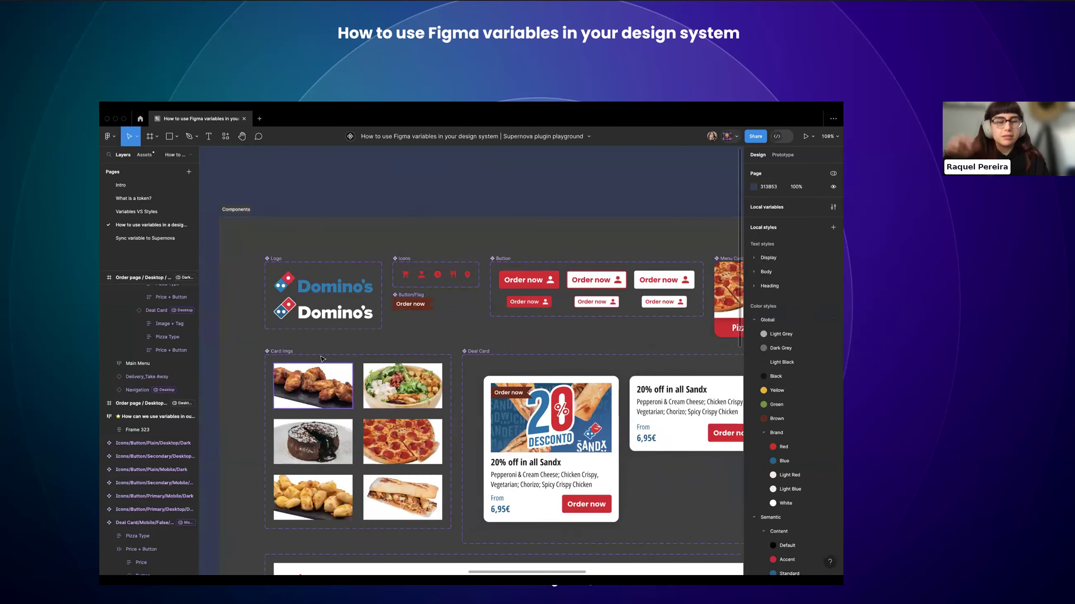
scroll(389, 406, "right", 10)
scroll(389, 406, "down", 4)
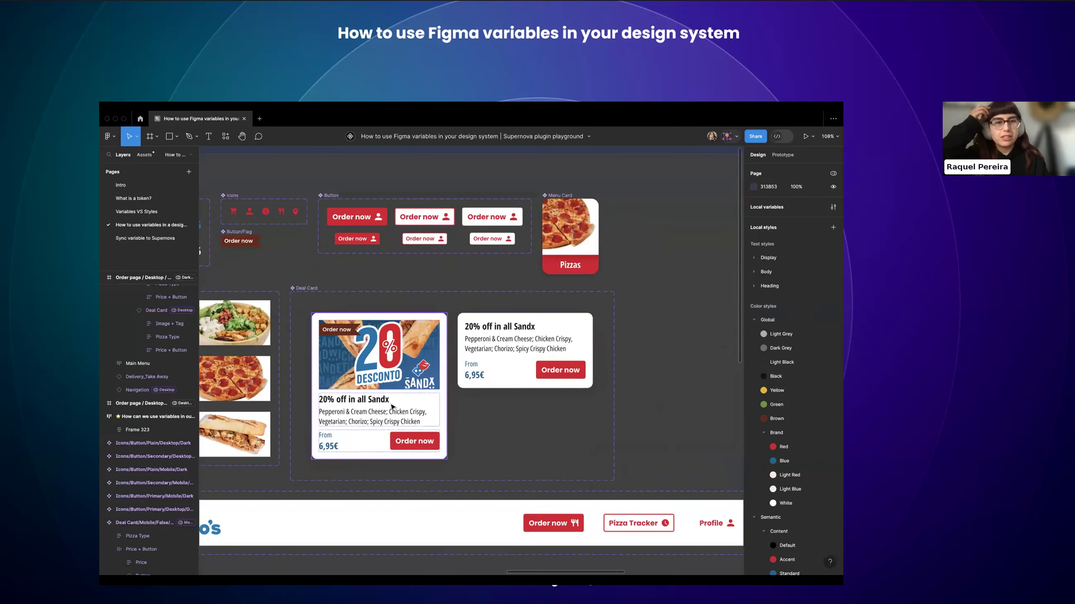
scroll(401, 397, "right", 4)
scroll(401, 397, "up", 3)
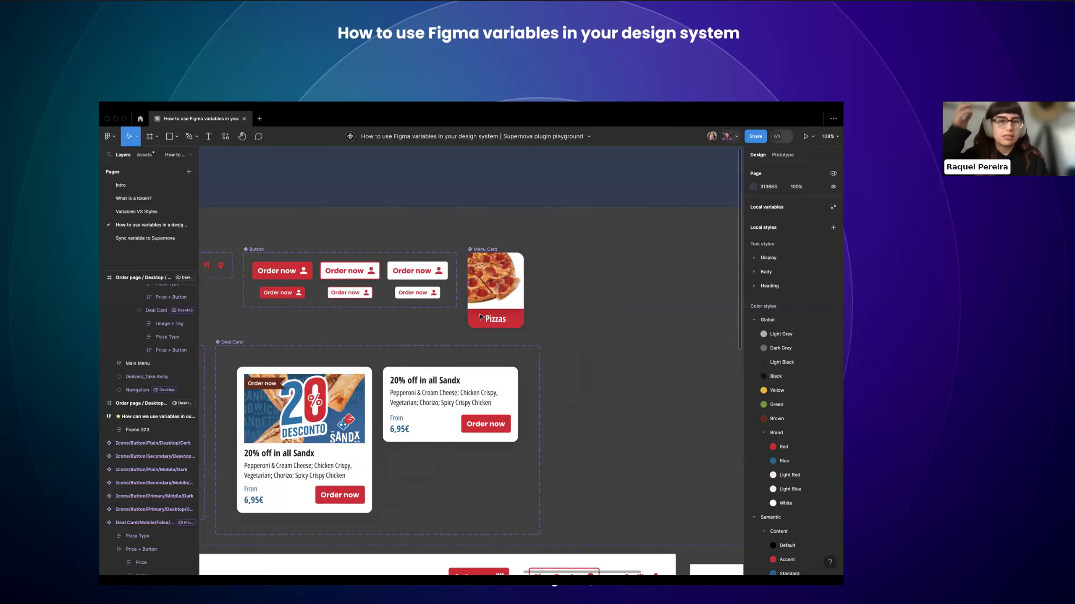
scroll(474, 291, "left", 4)
scroll(473, 382, "down", 2)
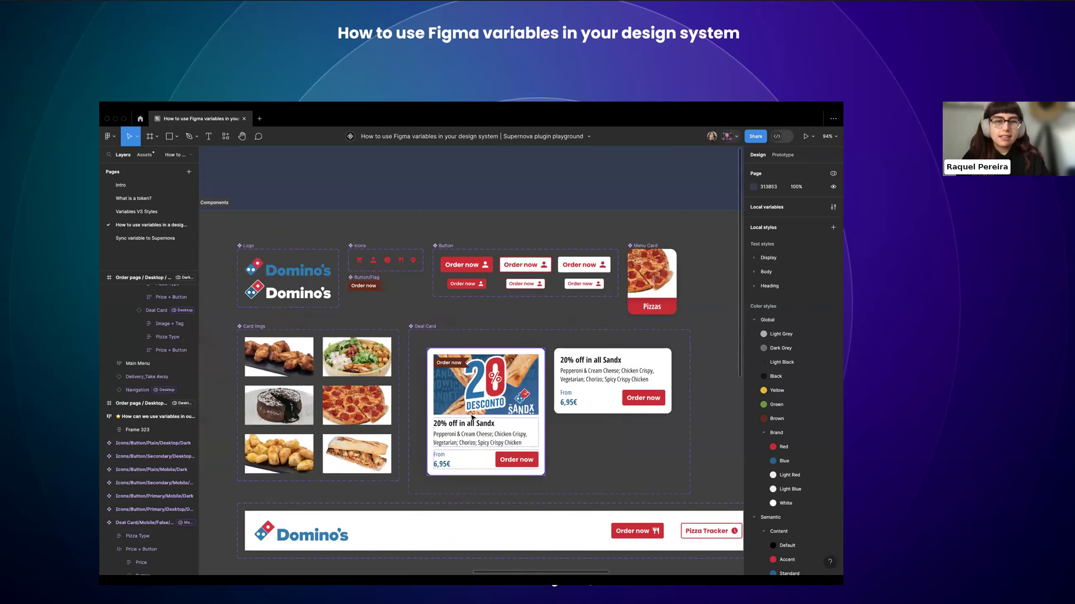
scroll(472, 417, "left", 2)
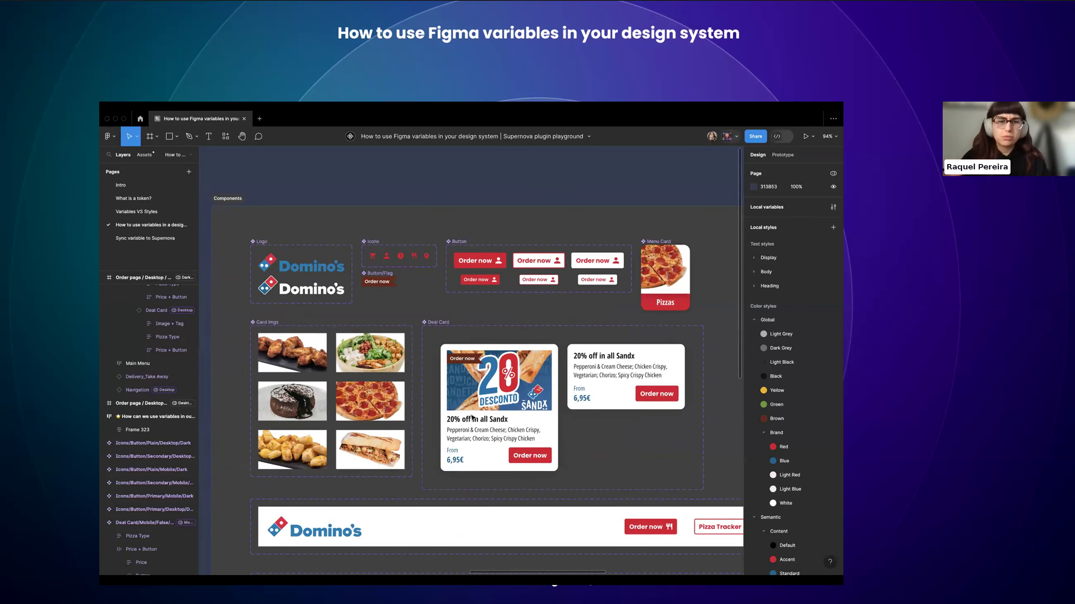
scroll(473, 417, "down", 2)
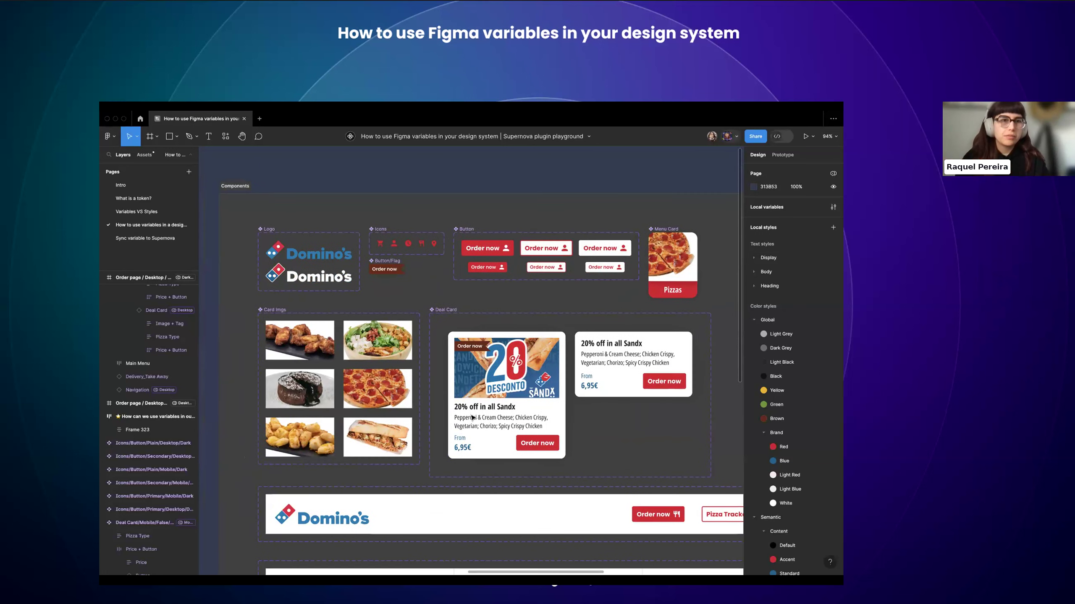
scroll(372, 279, "down", 5)
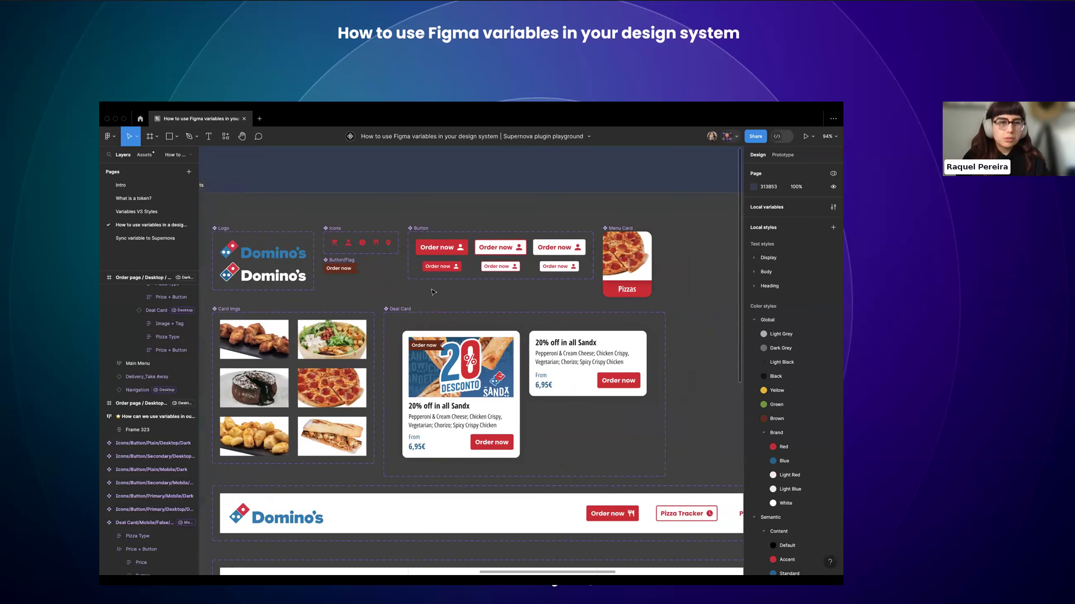
scroll(419, 322, "right", 3)
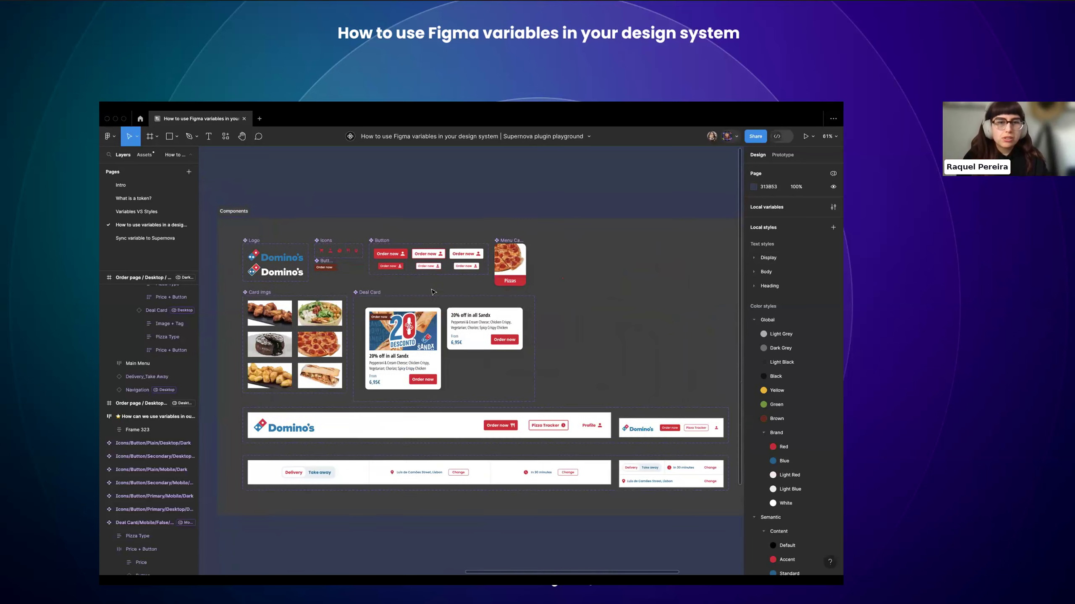
- Inspect the desktop Deal Card variant and the properties of its Pizza Type text frame
left_click(405, 351)
scroll(415, 350, "up", 5)
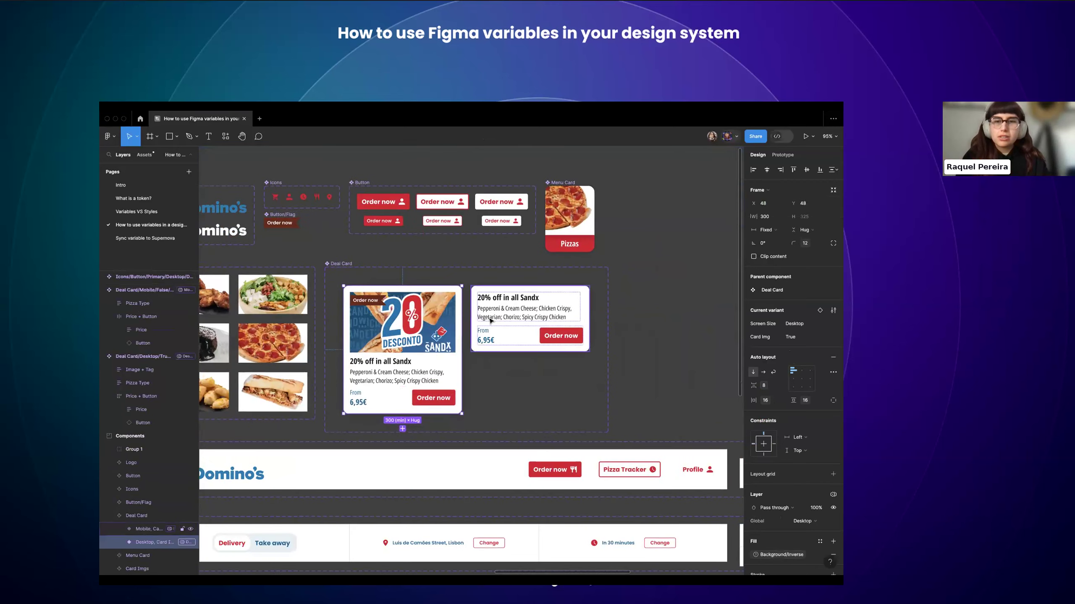
key("Tab")
left_click(431, 345)
scroll(577, 359, "up", 2)
scroll(578, 360, "left", 1)
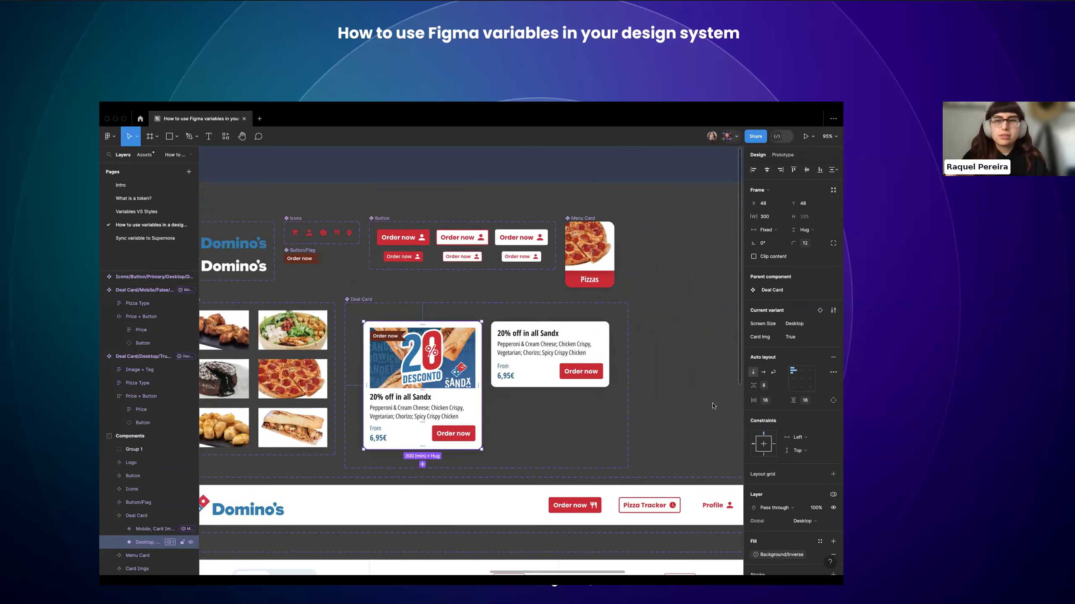
double_click(452, 411)
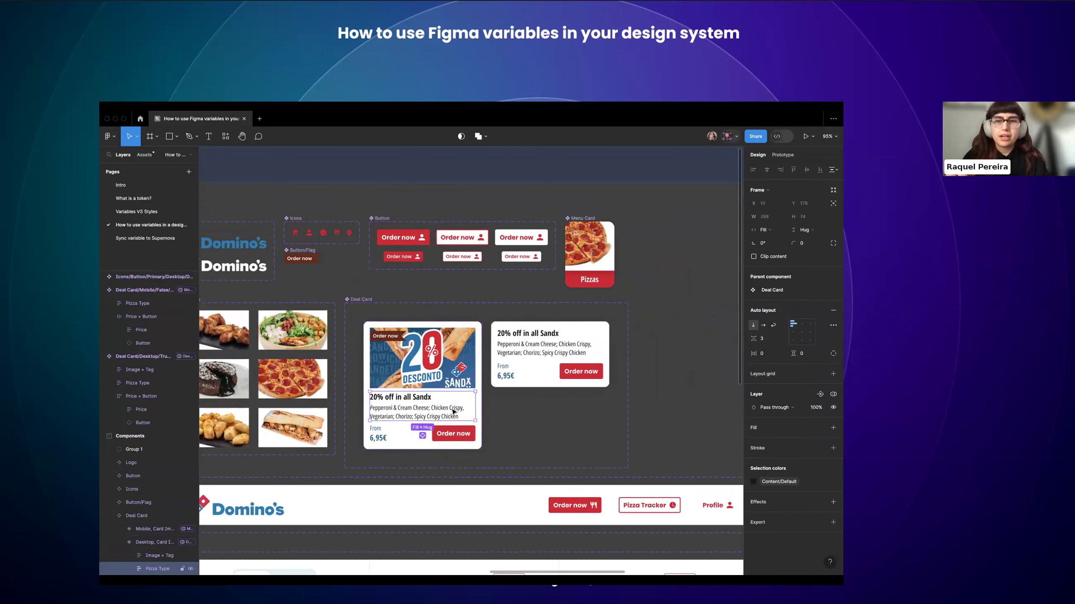
scroll(453, 410, "up", 5)
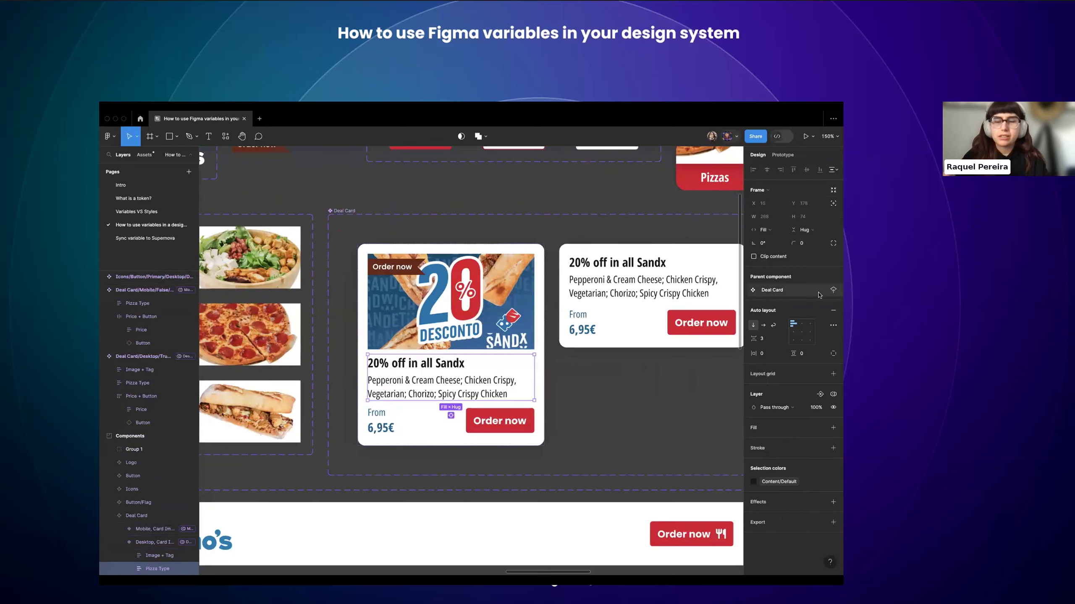
- Inspect the mobile Deal Card variant's properties, review the surrounding components, and clear the selection
left_click(447, 278)
scroll(448, 278, "down", 3)
left_click(493, 293)
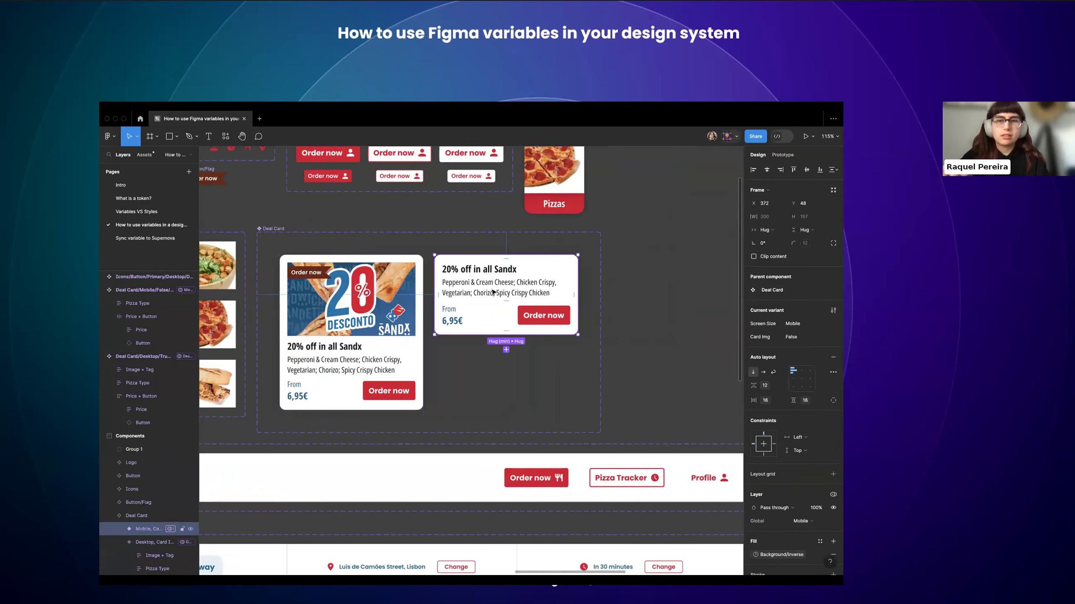
scroll(493, 292, "down", 3)
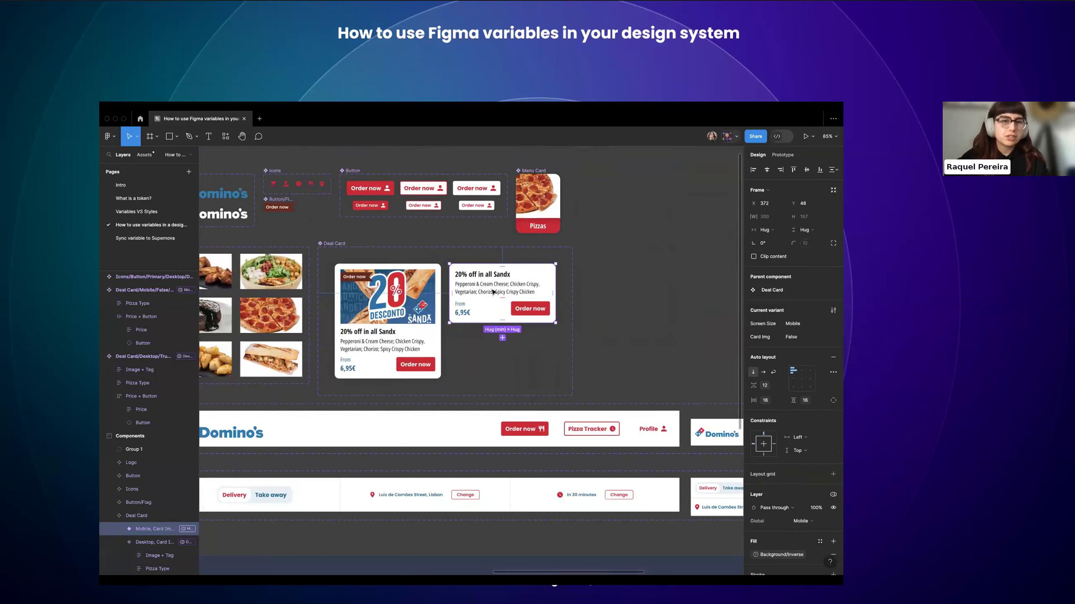
scroll(493, 292, "left", 2)
scroll(493, 292, "down", 2)
scroll(493, 292, "right", 1)
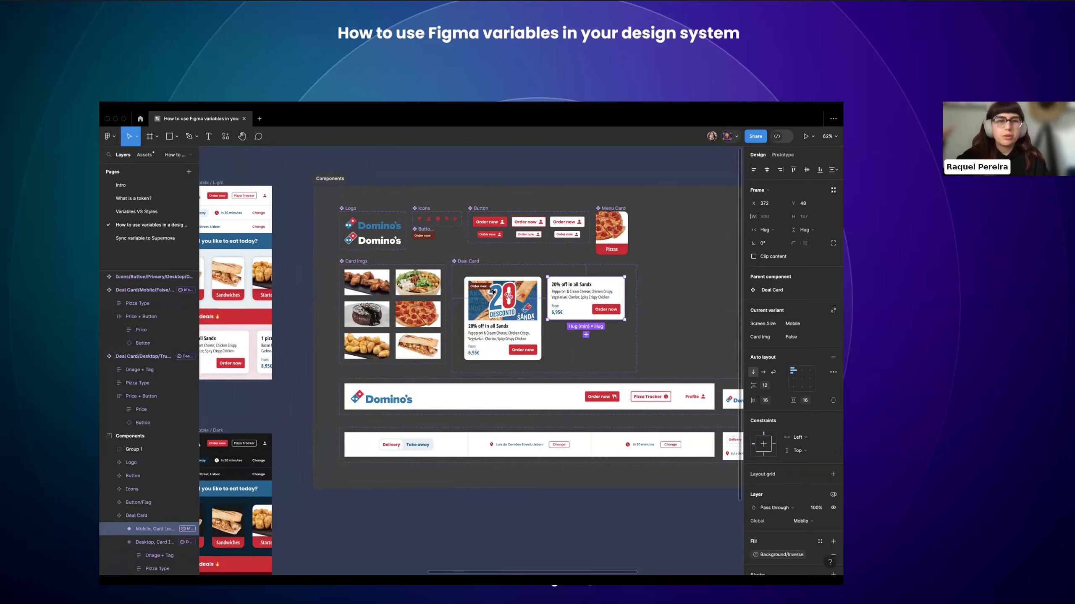
scroll(493, 291, "up", 3)
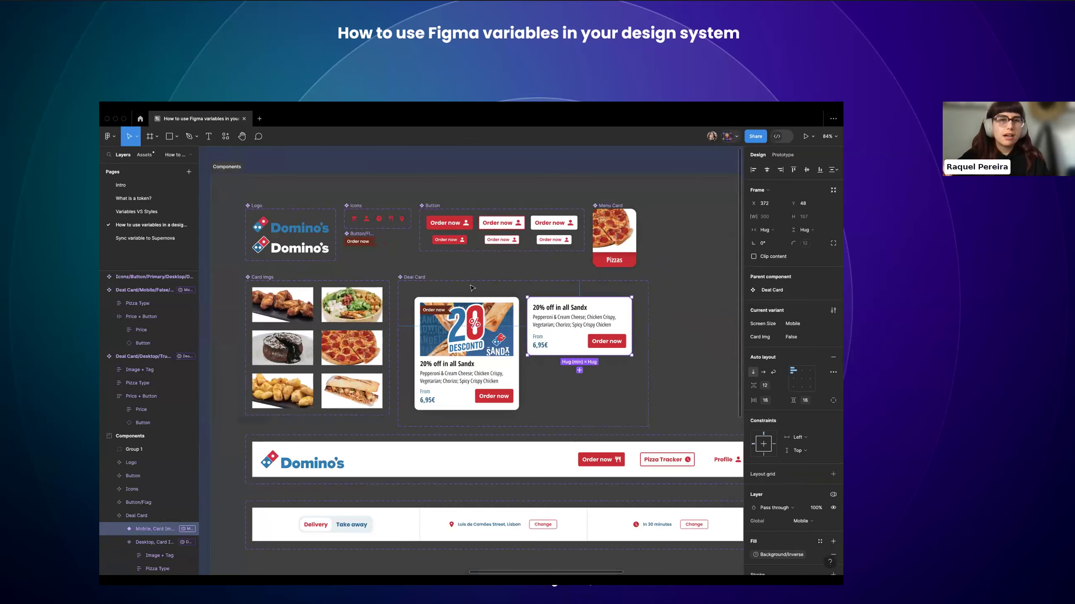
scroll(472, 288, "down", 3)
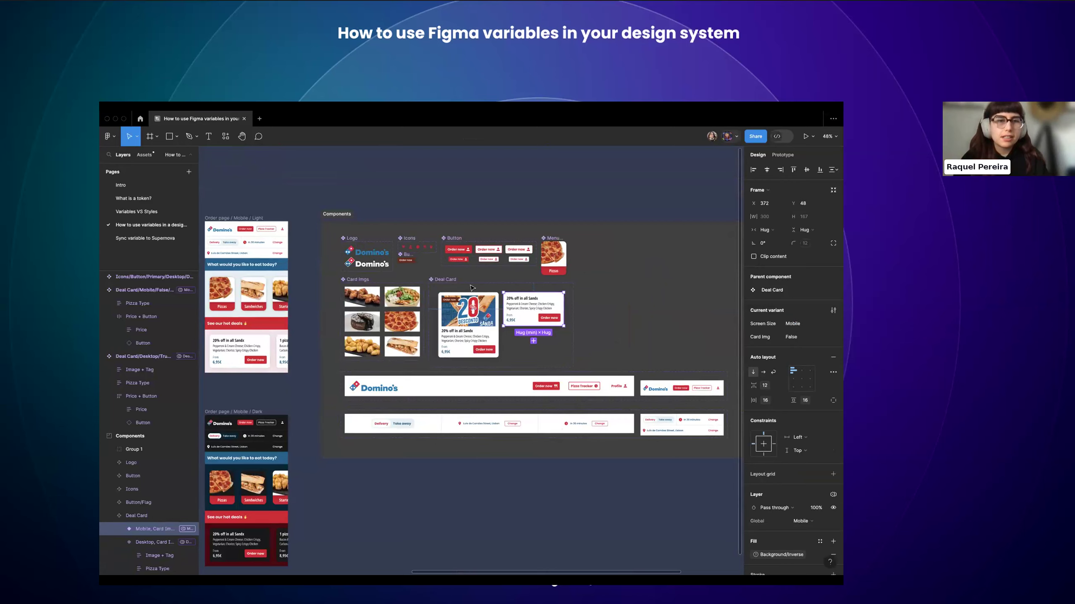
scroll(471, 288, "left", 10)
key("Escape")
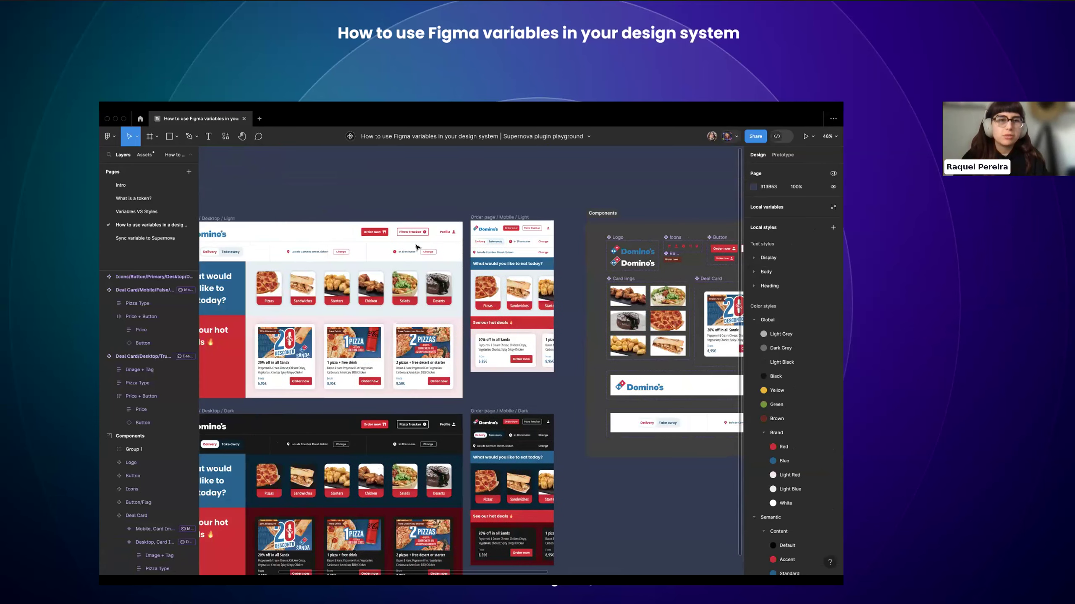
- Place a copy of the light desktop order page below the dark desktop page
scroll(416, 248, "down", 3)
left_click(294, 228)
left_click_drag(294, 228, 320, 364)
left_click_drag(184, 404, 258, 428)
- Duplicate the light mobile order page and place the copy beside the new desktop copy, at X 976, Y 2416
left_click(392, 225)
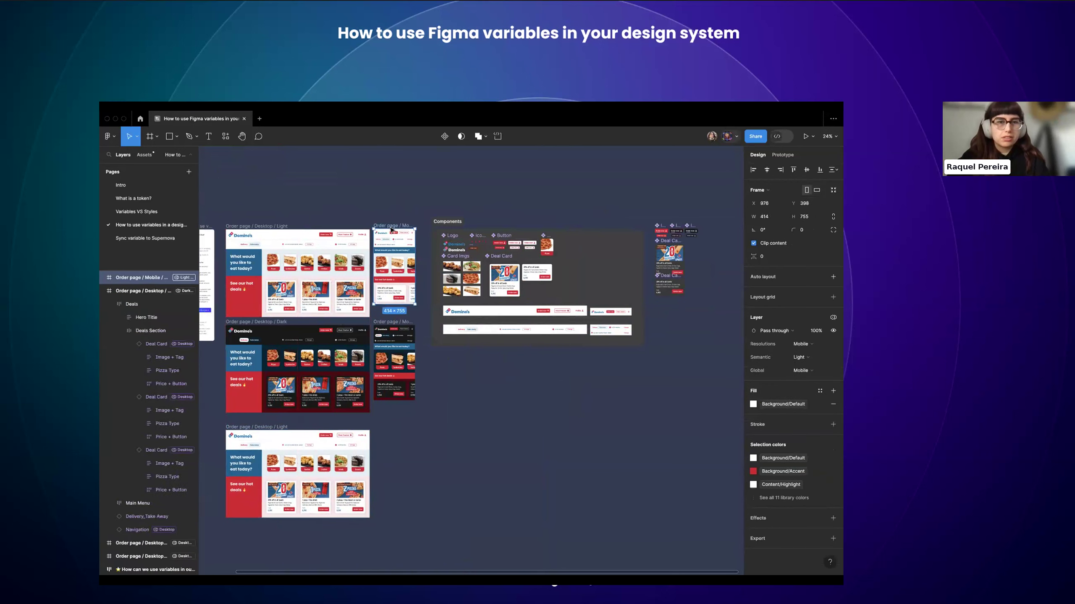
key("ctrl+d")
left_click_drag(702, 225, 366, 422)
scroll(370, 477, "down", 3)
scroll(369, 477, "left", 2)
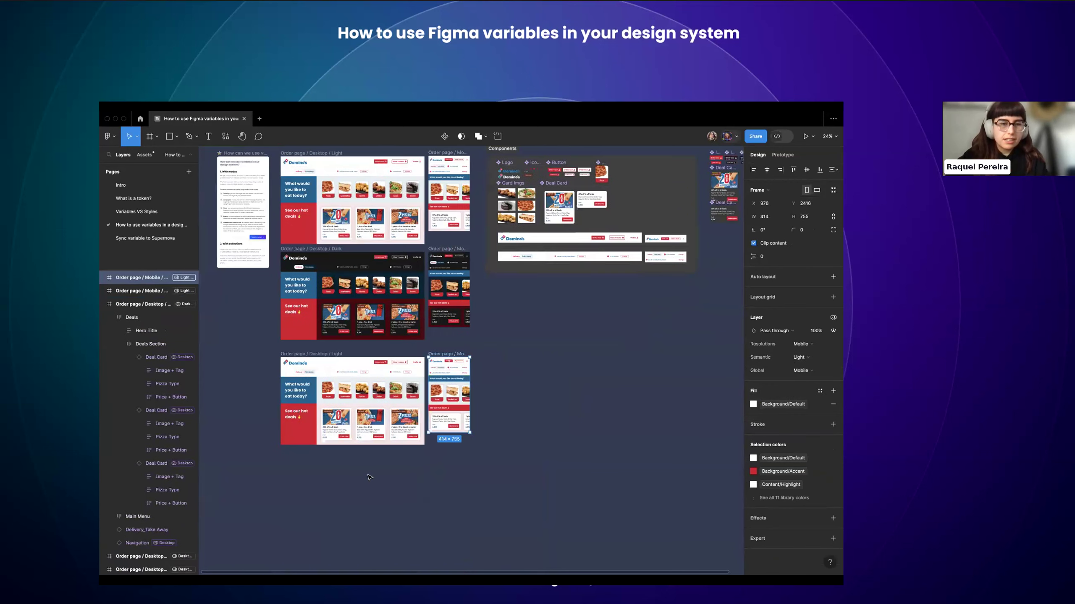
- Delete the navigation, delivery bar and main menu from the copied light desktop page
scroll(369, 478, "up", 3)
key("Escape")
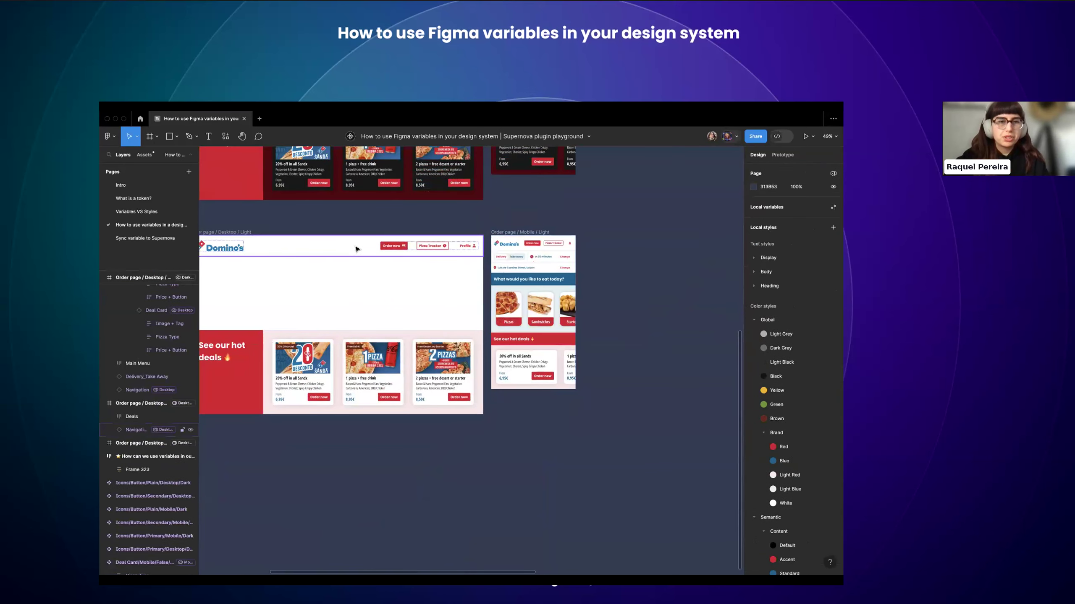
left_click(356, 249)
key("Delete")
- Move the 20% off Deal Card into the desktop copy's empty upper area and delete the remaining deals section
left_click(250, 381)
left_click(297, 379)
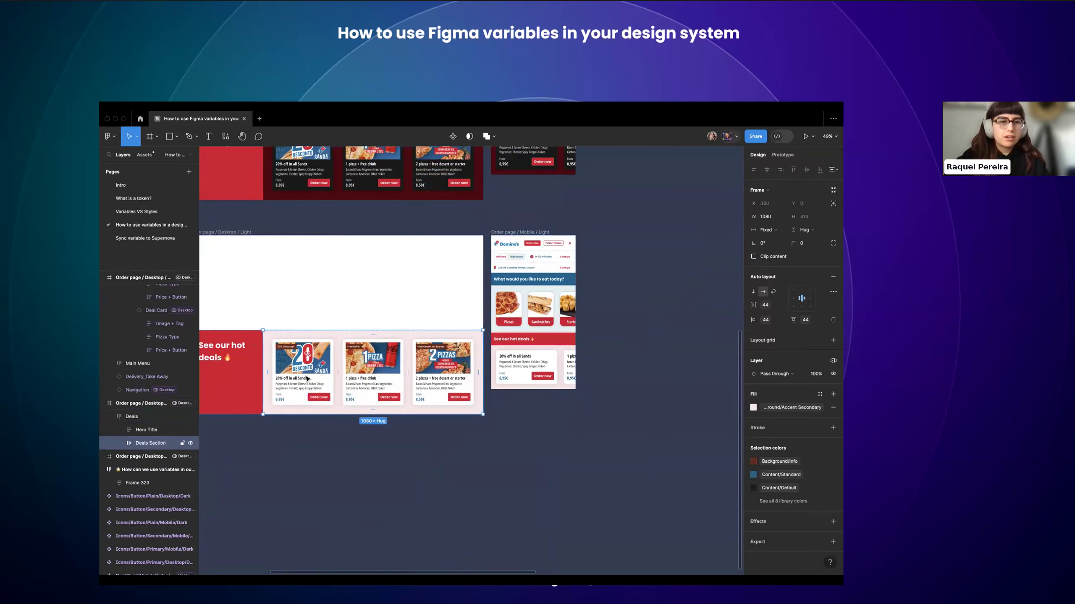
left_click_drag(298, 380, 287, 287)
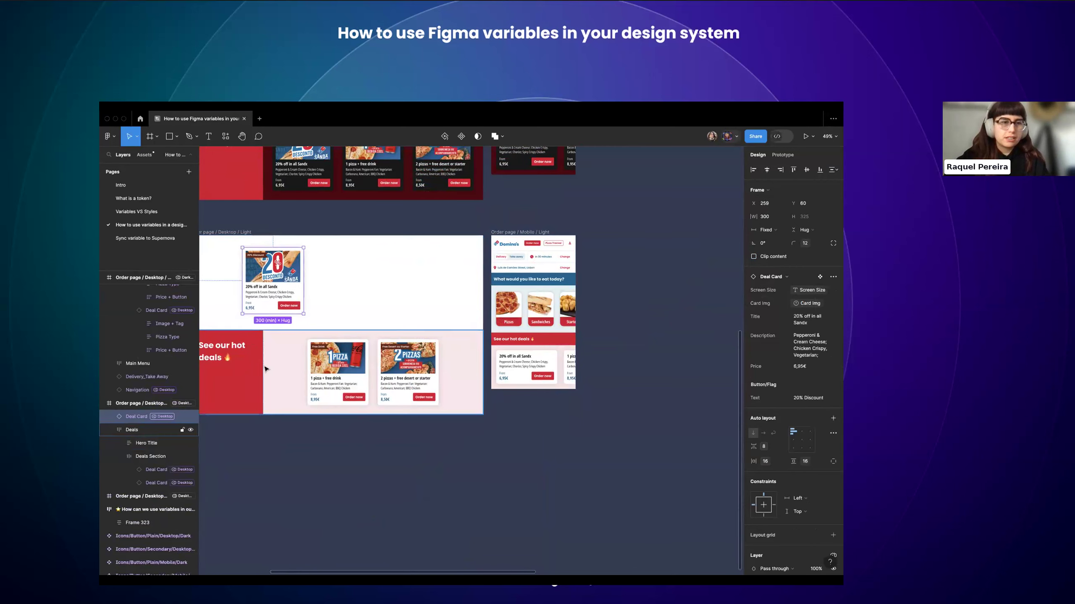
key("Delete")
- Delete the delivery bar, main menu and deals sections from the copied light mobile page
left_click(516, 259)
key("Delete")
left_click(516, 294)
key("Delete")
left_click(508, 358)
key("Delete")
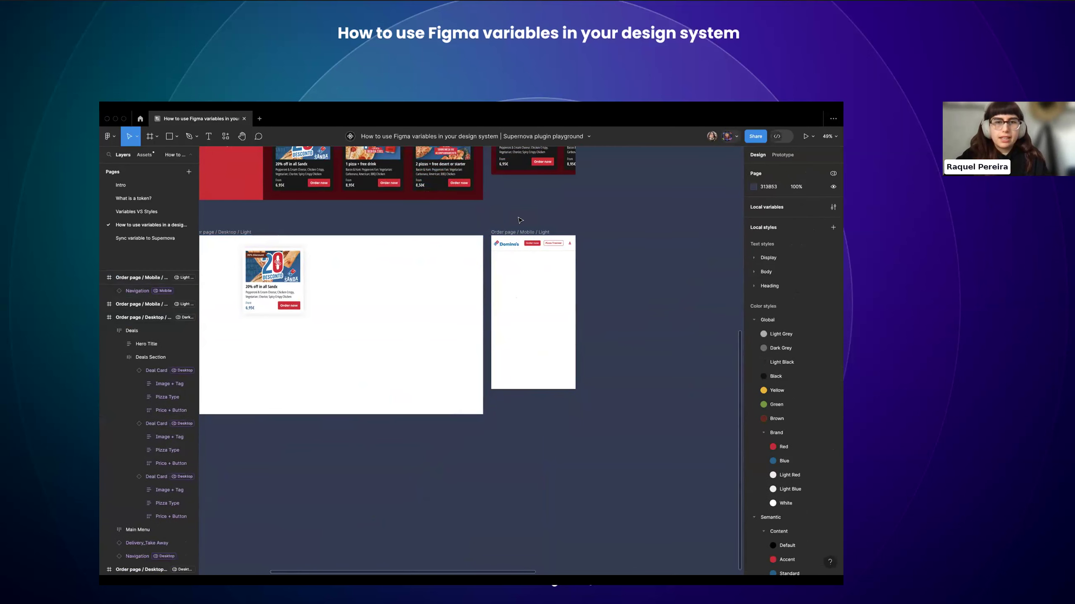
- Delete the remaining navigation from the copied light mobile order page
left_click(508, 244)
key("Delete")
scroll(411, 301, "up", 2)
scroll(411, 301, "right", 1)
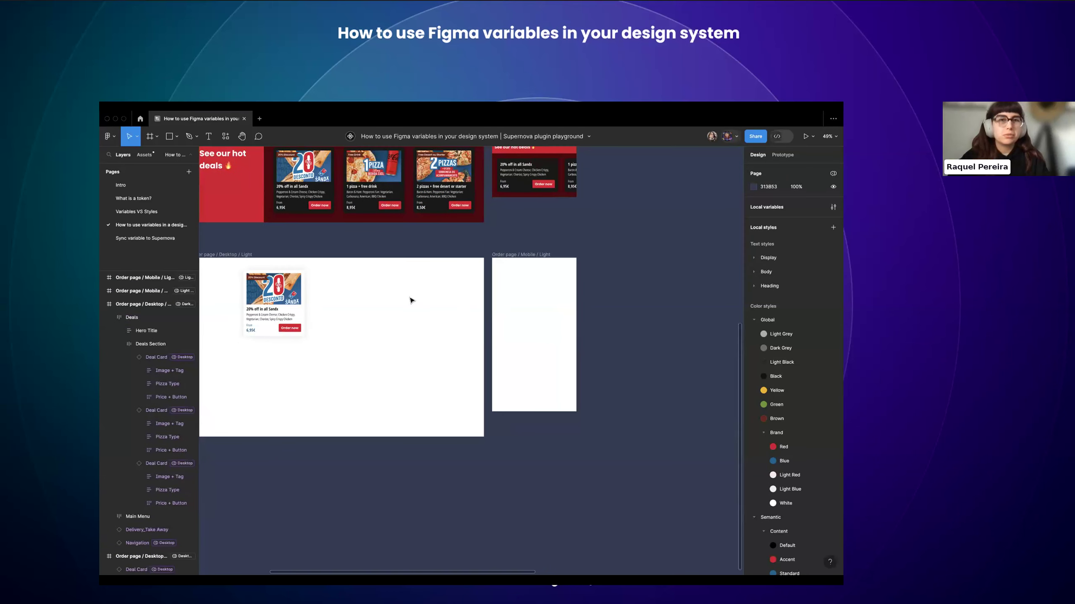
scroll(411, 300, "right", 1)
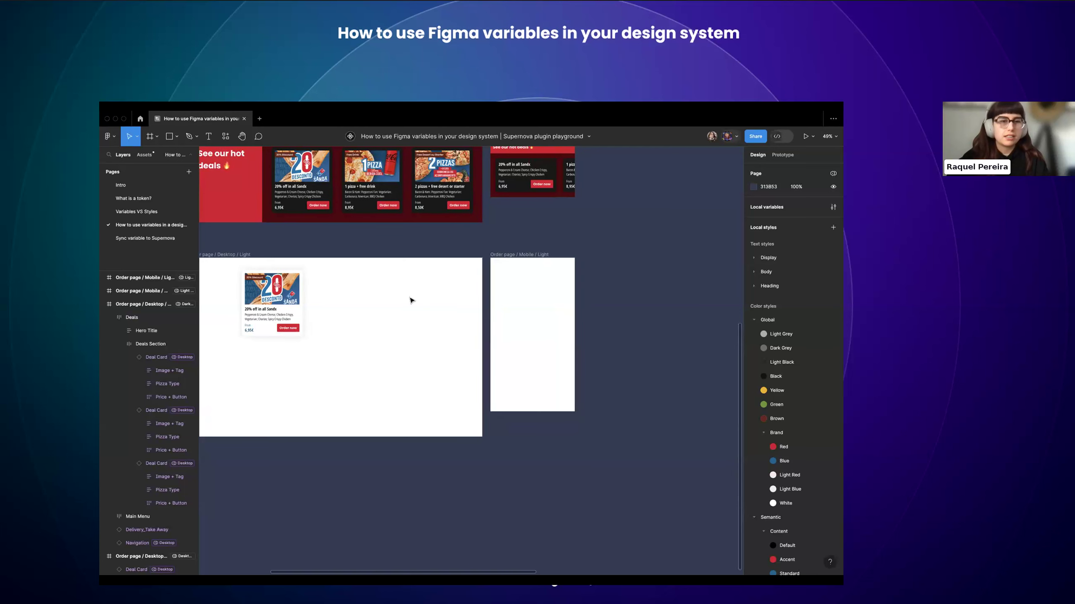
scroll(412, 300, "left", 2)
scroll(411, 301, "up", 1)
scroll(412, 300, "right", 1)
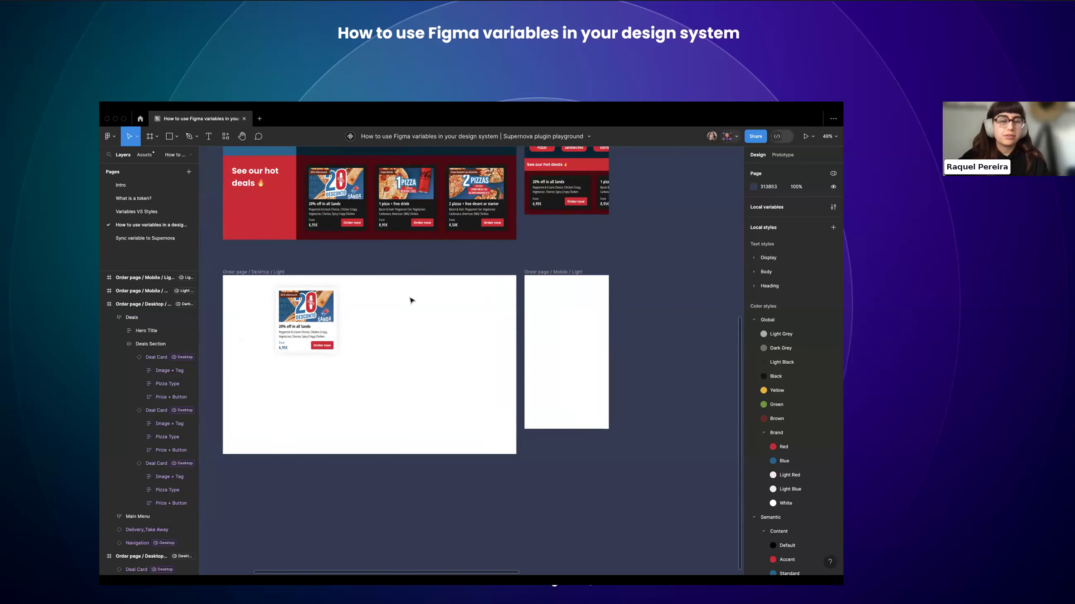
- Move the 20% off Deal Card from the desktop copy into the mobile copy and check the Resolutions mode and the card's Screen Size property
left_click(287, 324)
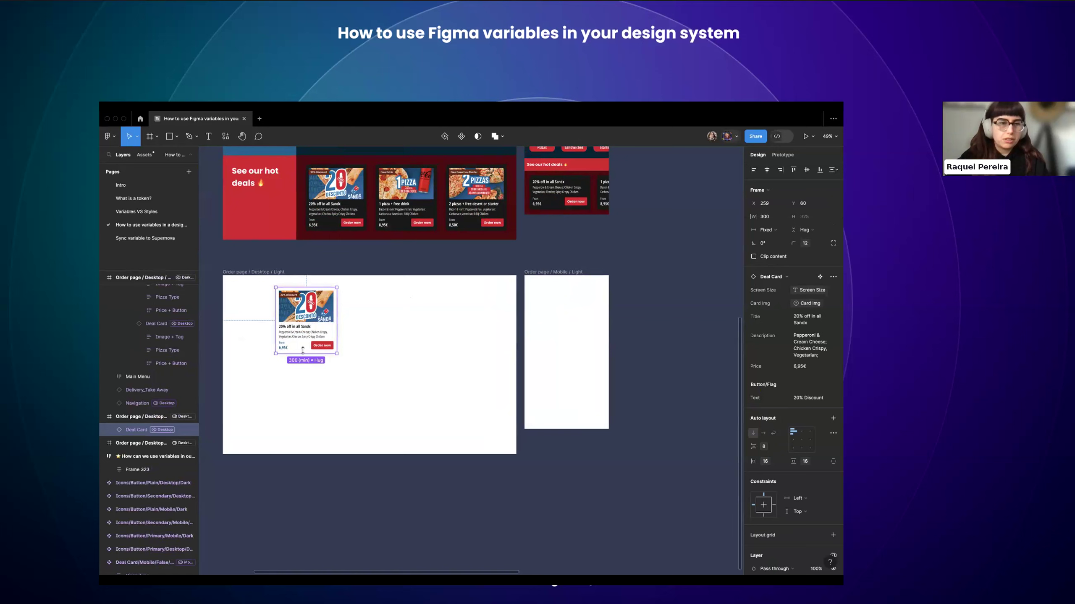
left_click_drag(307, 335, 563, 360)
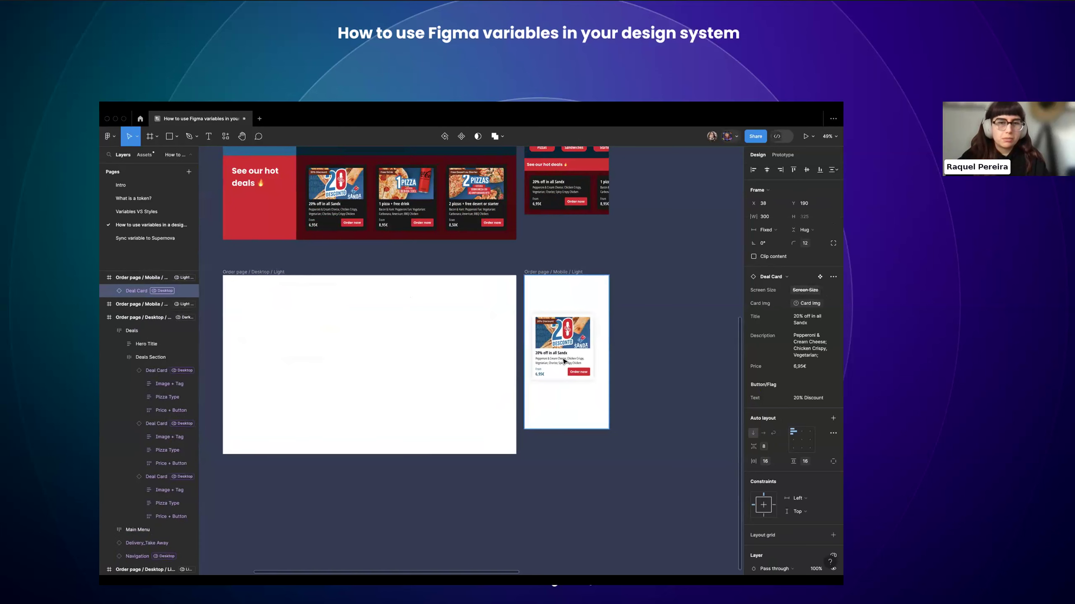
scroll(592, 363, "right", 2)
key("shift+Return")
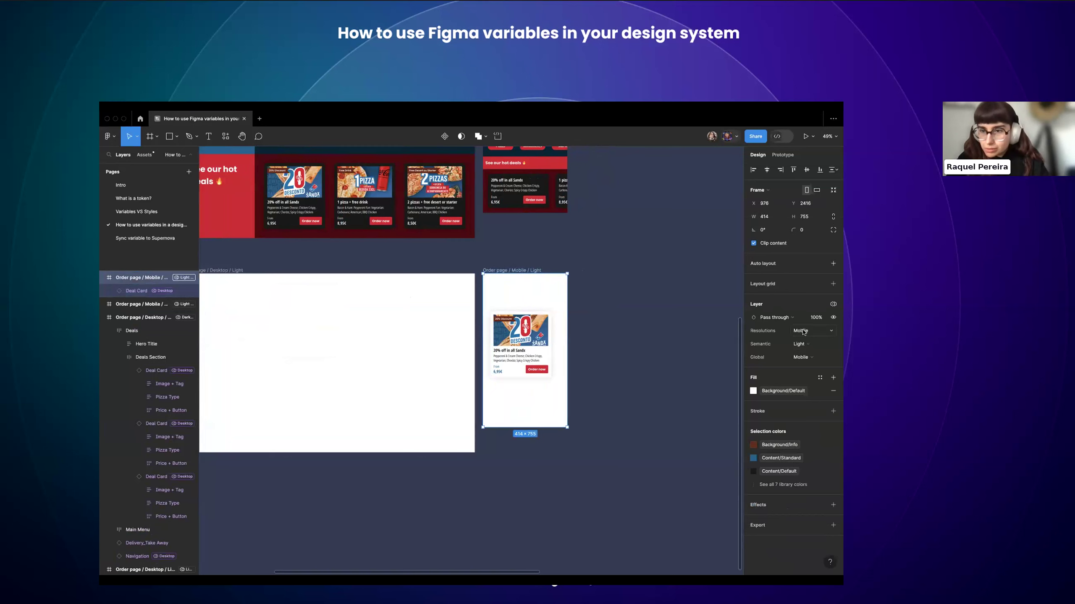
scroll(740, 348, "right", 1)
key("Return")
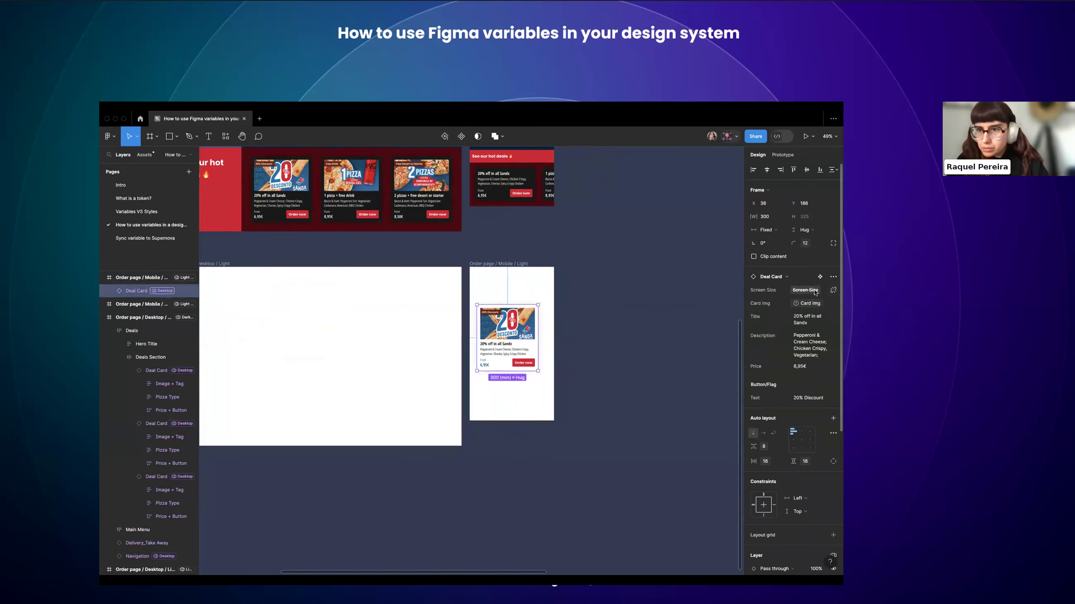
- Delete the 20% off Deal Card from the page copies
scroll(451, 351, "up", 5)
scroll(451, 350, "left", 1)
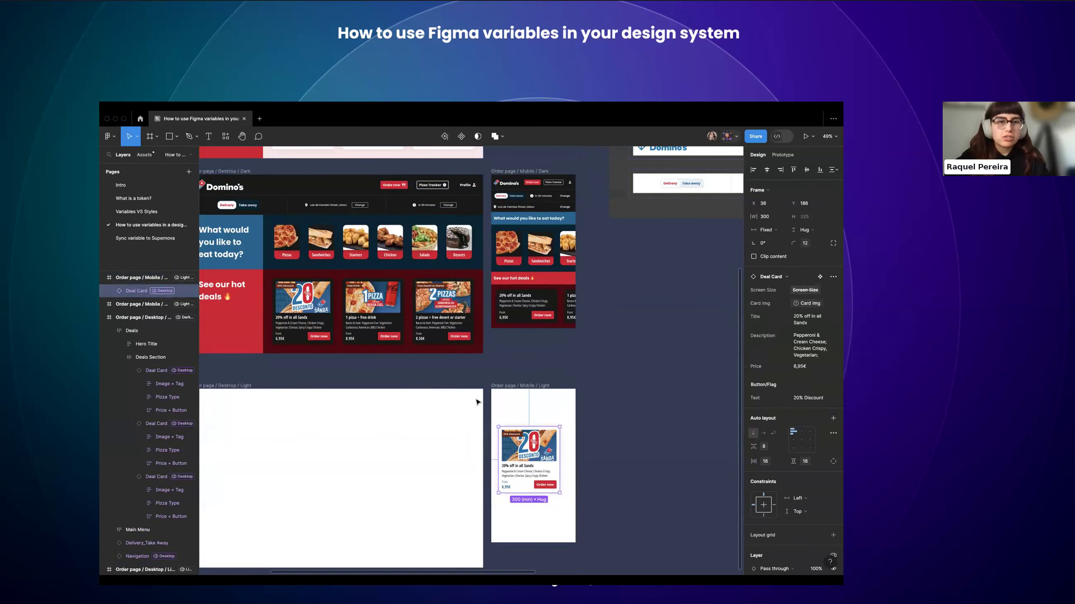
left_click(533, 524)
scroll(346, 242, "up", 10)
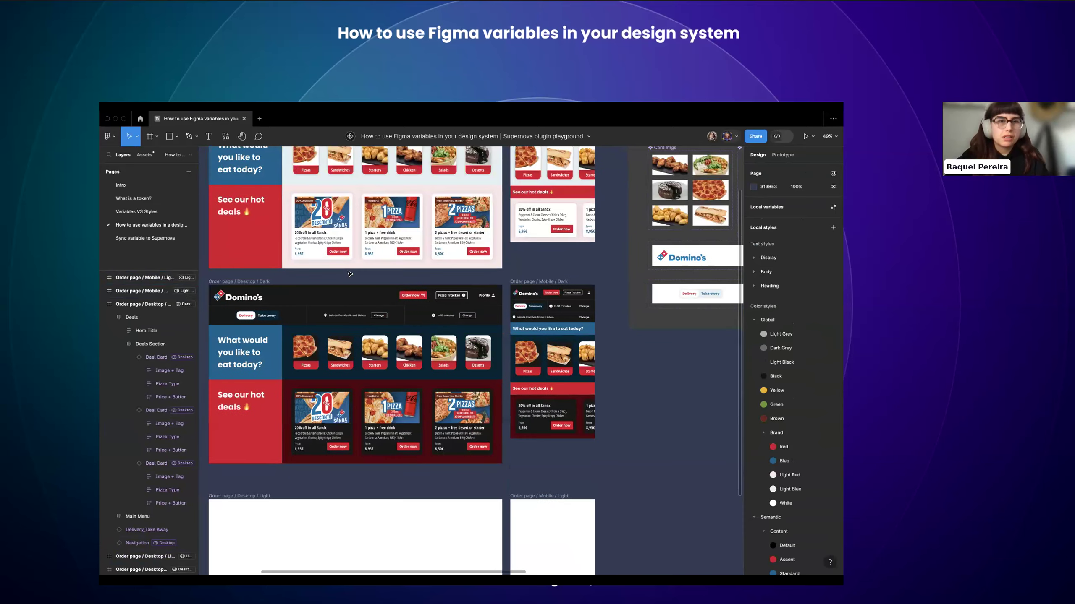
- Copy the Navigation from the original light desktop order page into the empty desktop copy, at X 0, Y 118
left_click(346, 242)
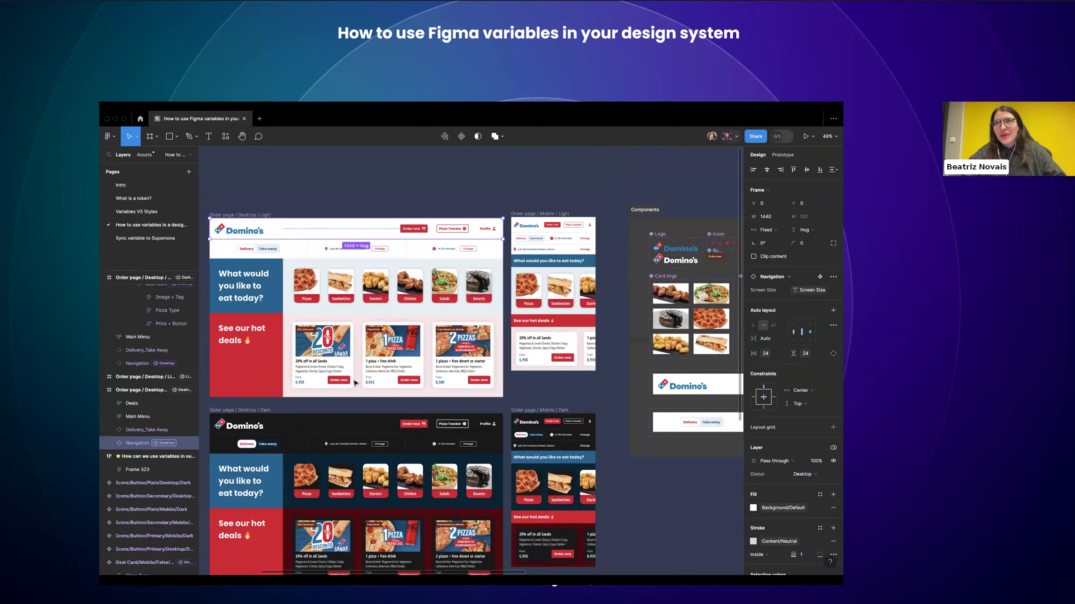
scroll(360, 487, "down", 8)
left_click(359, 487)
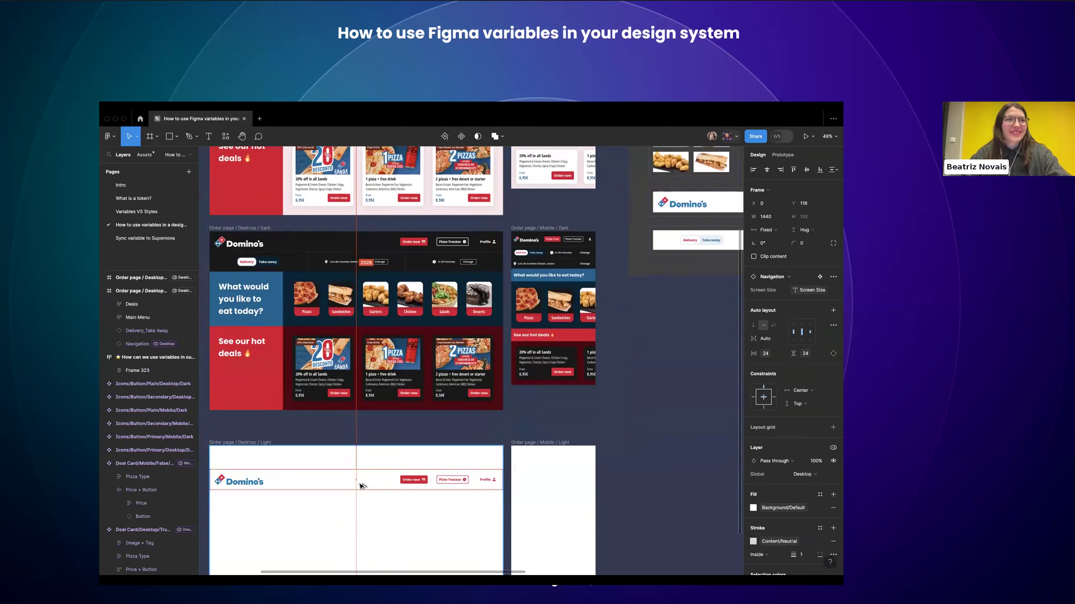
scroll(360, 486, "down", 1)
scroll(361, 486, "down", 2)
scroll(360, 486, "right", 1)
mouse_move(376, 419)
left_mouse_down()
mouse_move(517, 420)
mouse_move(395, 422)
mouse_move(362, 409)
left_mouse_up()
scroll(363, 409, "left", 2)
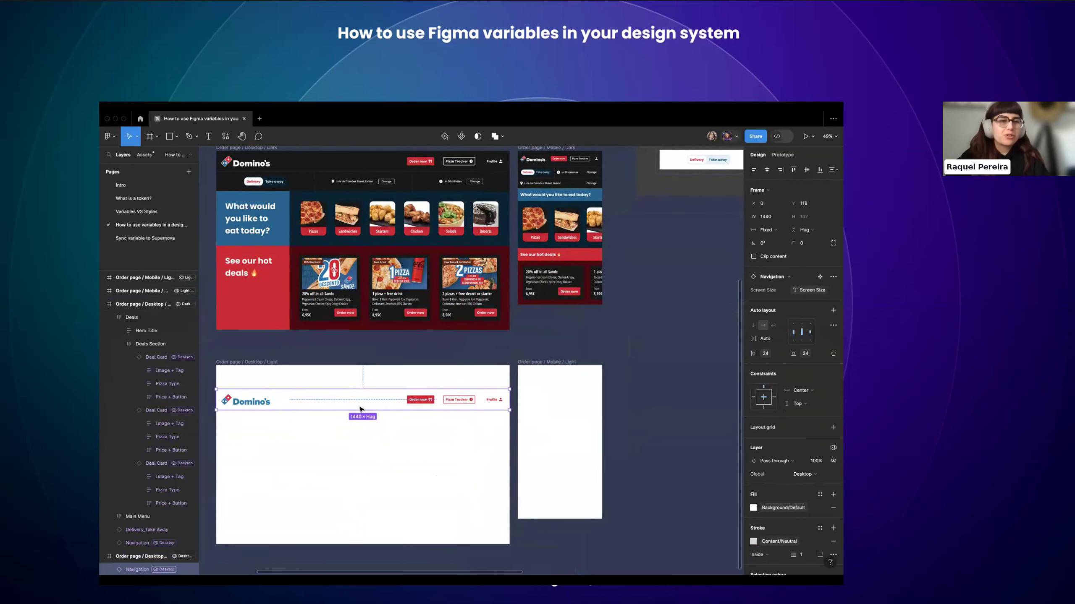
scroll(301, 348, "down", 2)
scroll(301, 349, "right", 1)
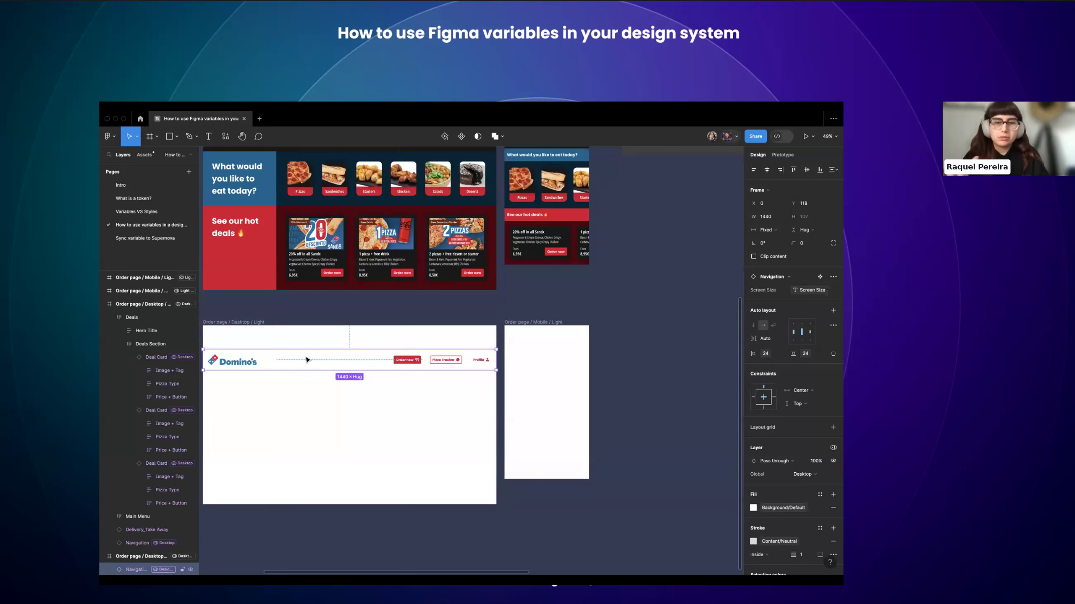
- Try the Navigation at the top of the mobile copy, at X 0, Y 0, and return it to the desktop copy
left_click_drag(311, 360, 582, 355)
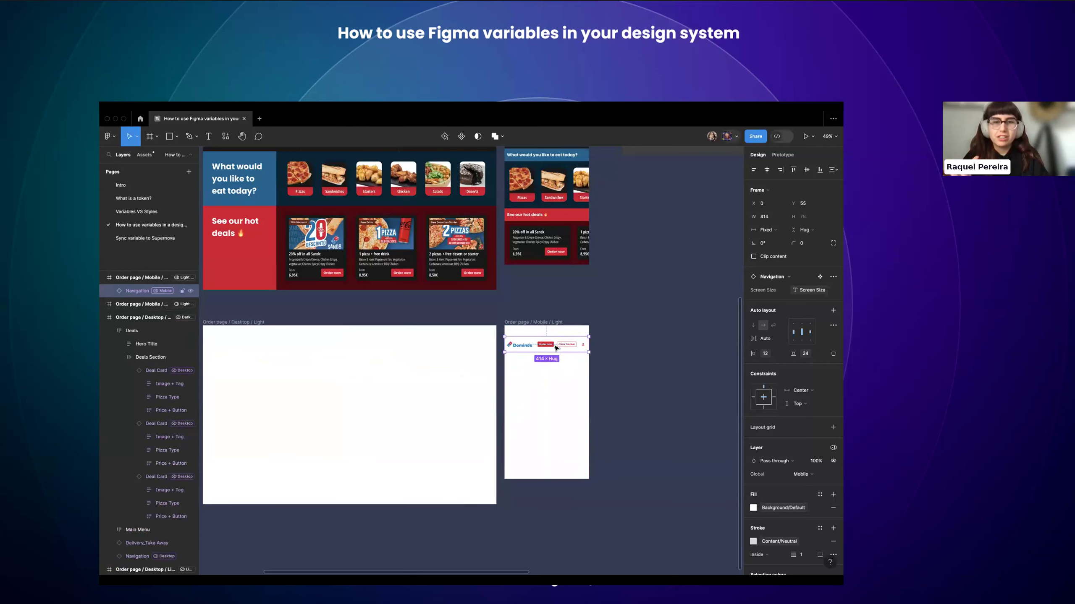
scroll(480, 344, "right", 2)
scroll(481, 343, "up", 5)
scroll(480, 344, "down", 2)
left_click_drag(459, 349, 459, 324)
scroll(459, 324, "down", 3)
scroll(459, 326, "up", 6)
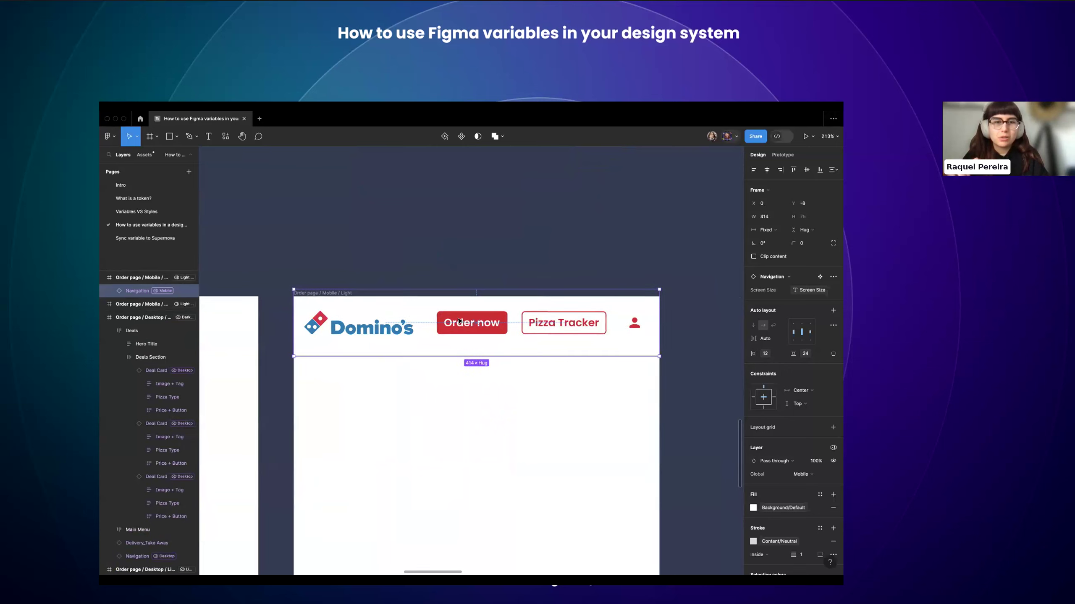
scroll(459, 327, "down", 8)
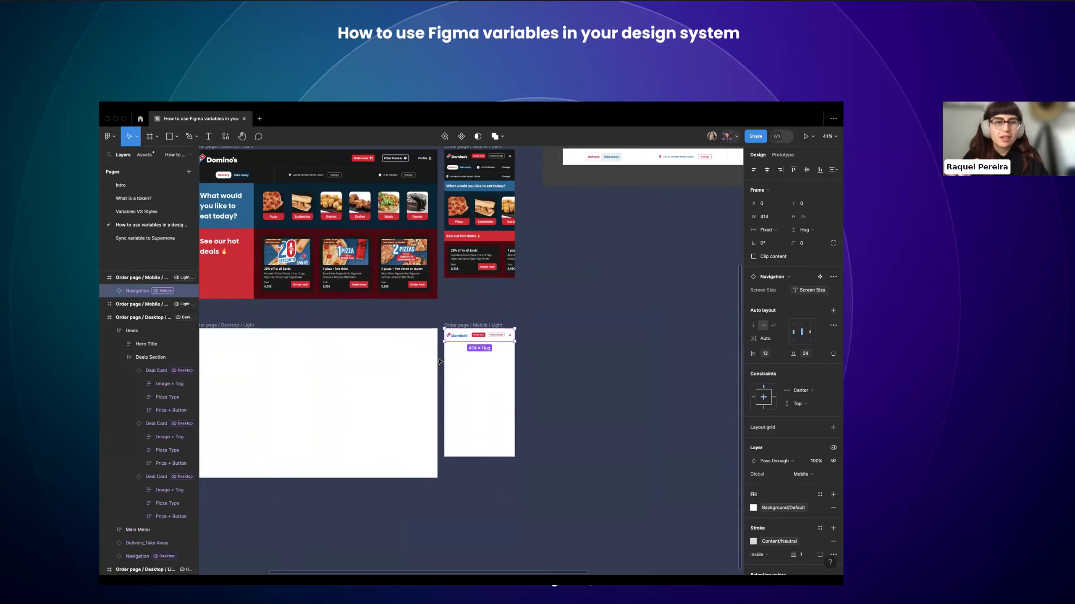
left_click_drag(478, 334, 436, 358)
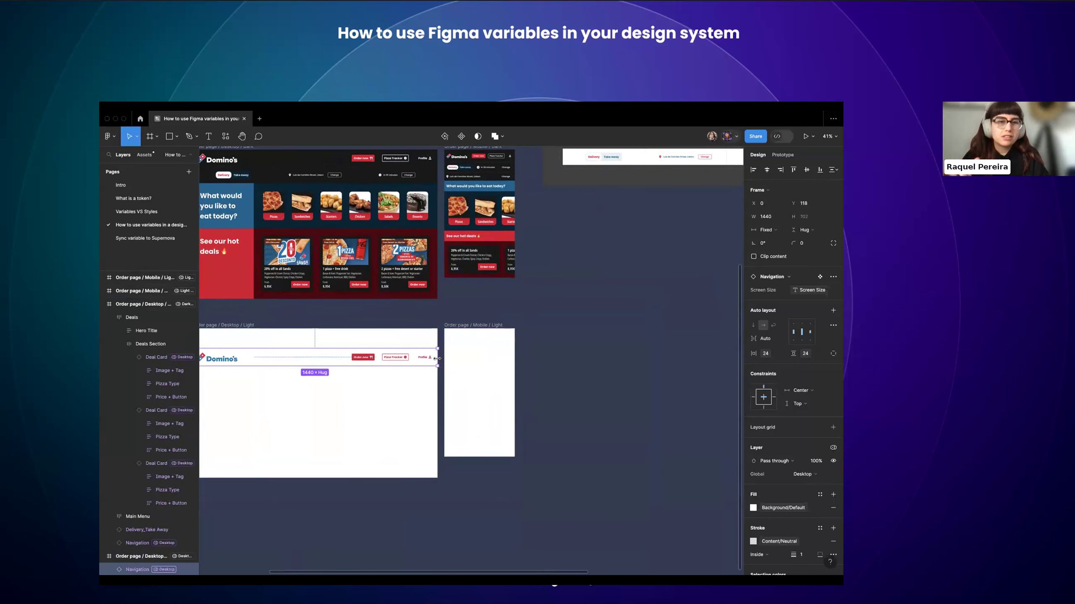
- Align the Navigation to the top edge of the desktop page copy and deselect it
key("alt+w")
scroll(462, 383, "down", 2)
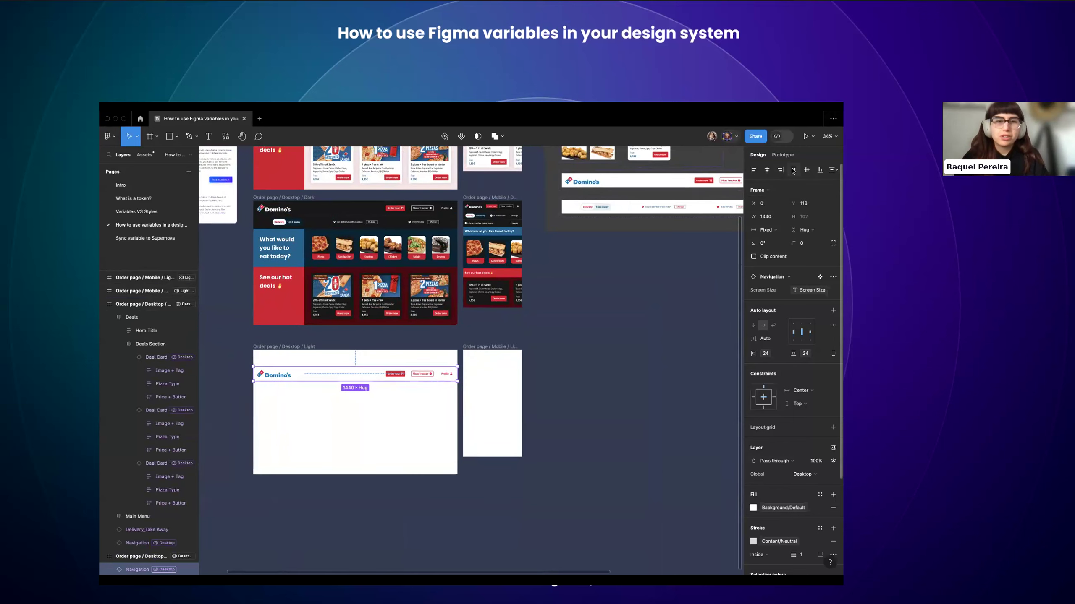
scroll(462, 383, "up", 10)
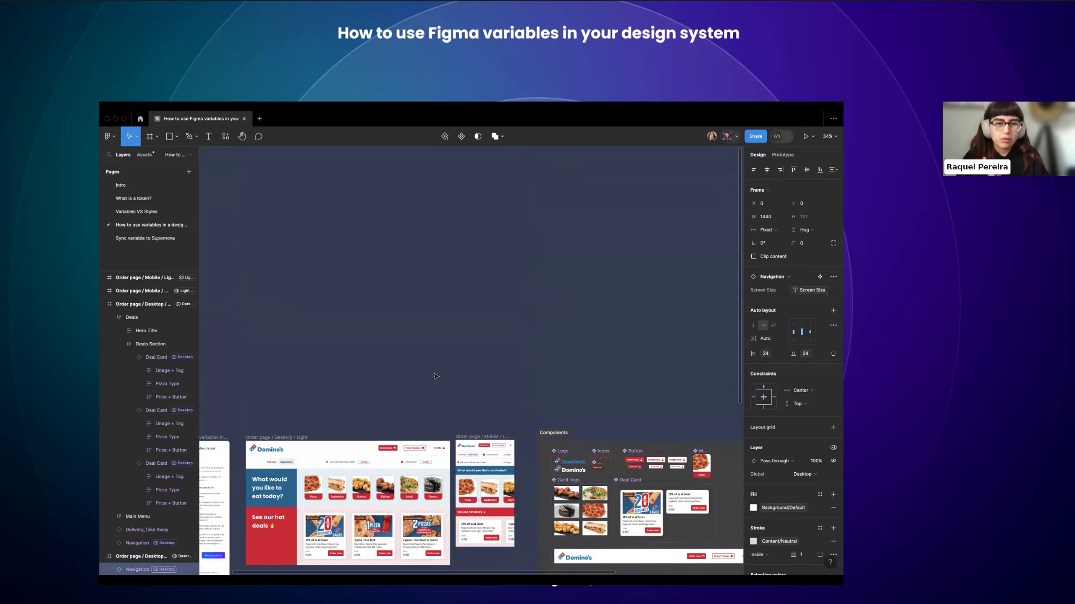
key("Escape")
- Examine the order pages, their stripped copies, and the desktop and mobile navigation and delivery bar variants among the components
scroll(436, 376, "down", 3)
scroll(436, 377, "left", 2)
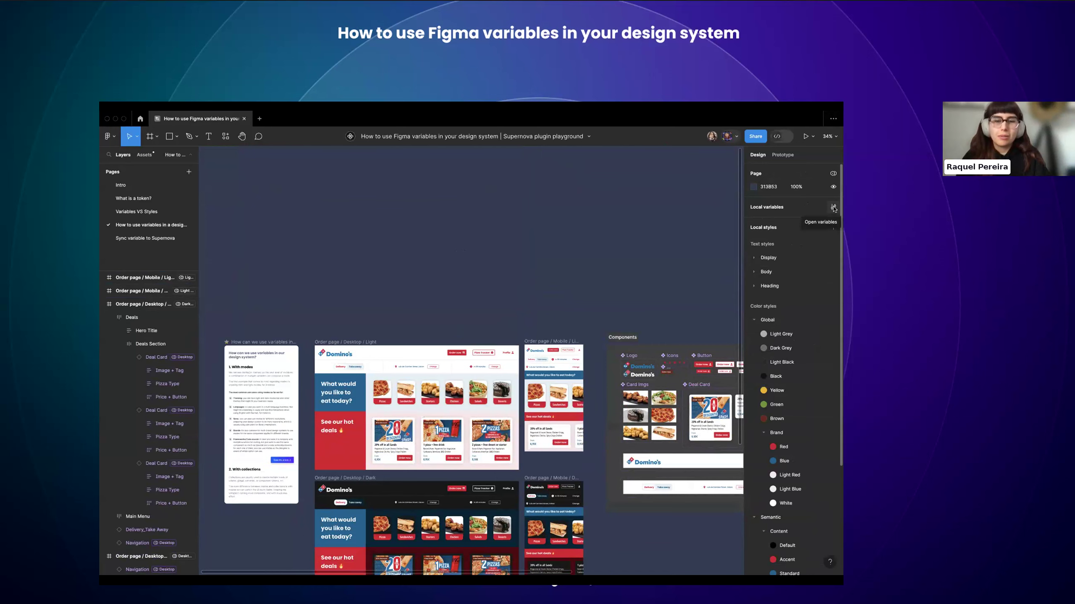
scroll(430, 431, "down", 5)
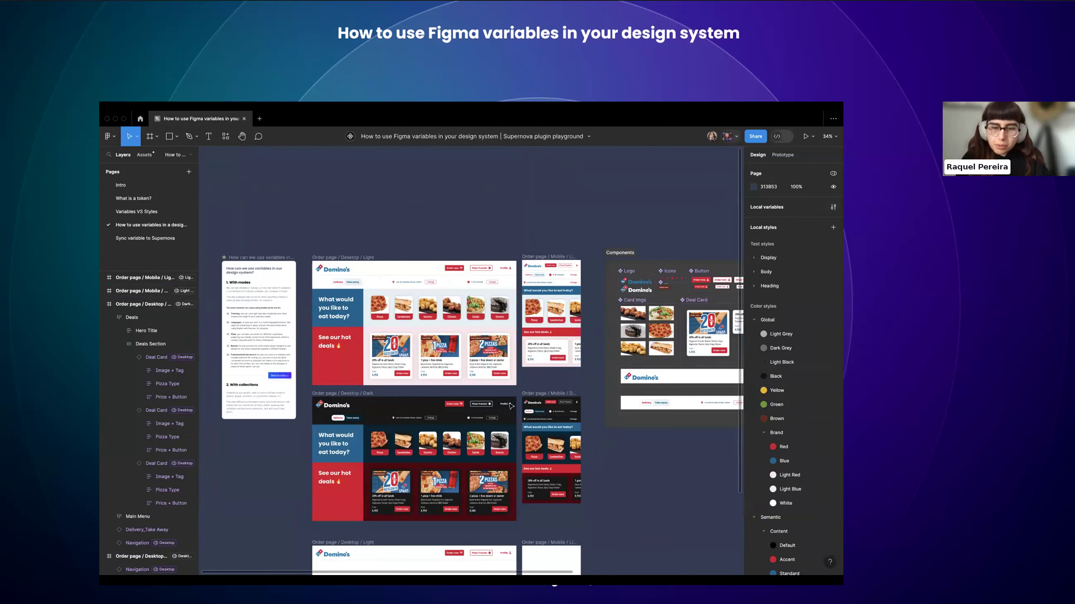
scroll(430, 431, "up", 3)
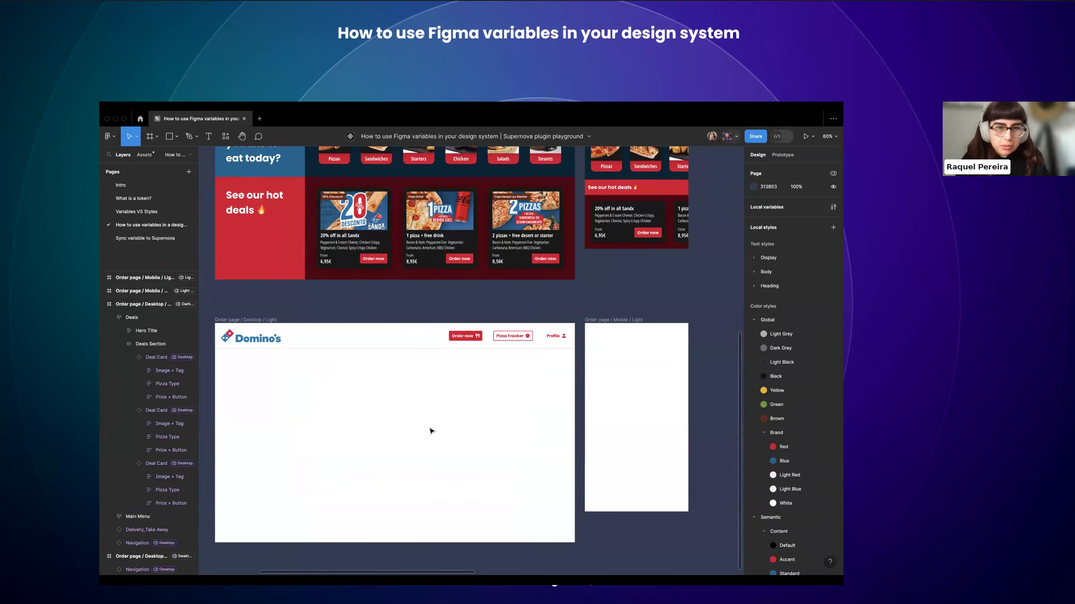
scroll(430, 432, "right", 1)
scroll(430, 431, "up", 3)
scroll(430, 431, "down", 3)
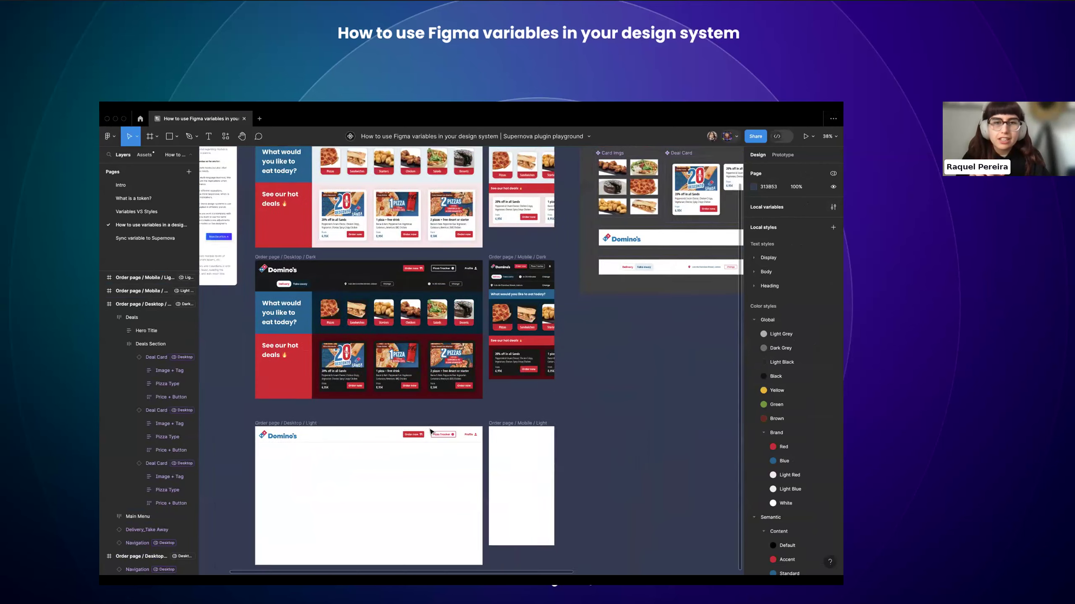
scroll(336, 310, "up", 3)
scroll(336, 310, "up", 3)
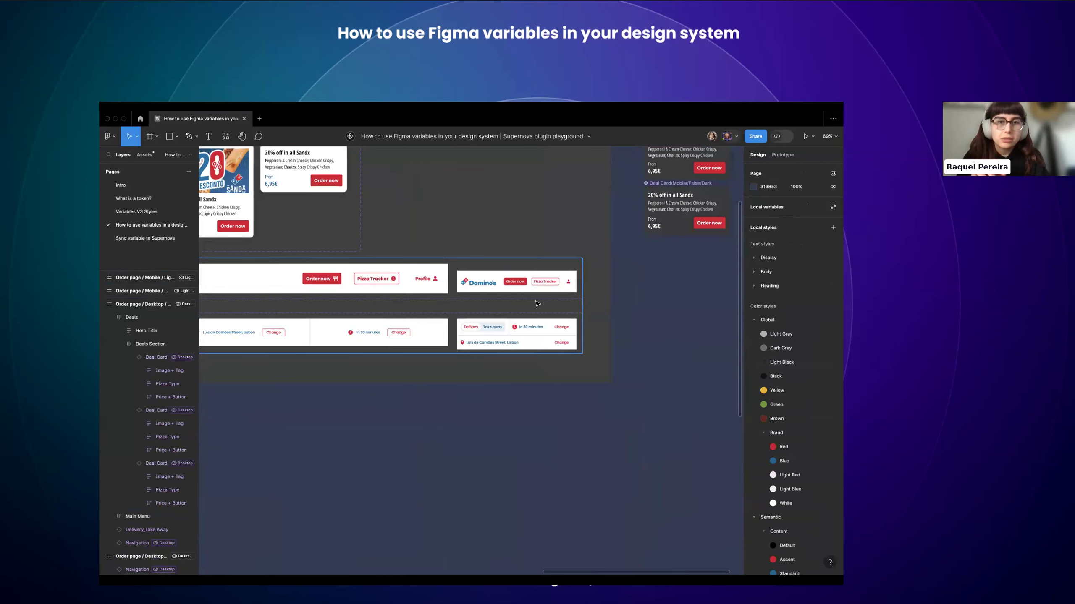
scroll(536, 304, "down", 3)
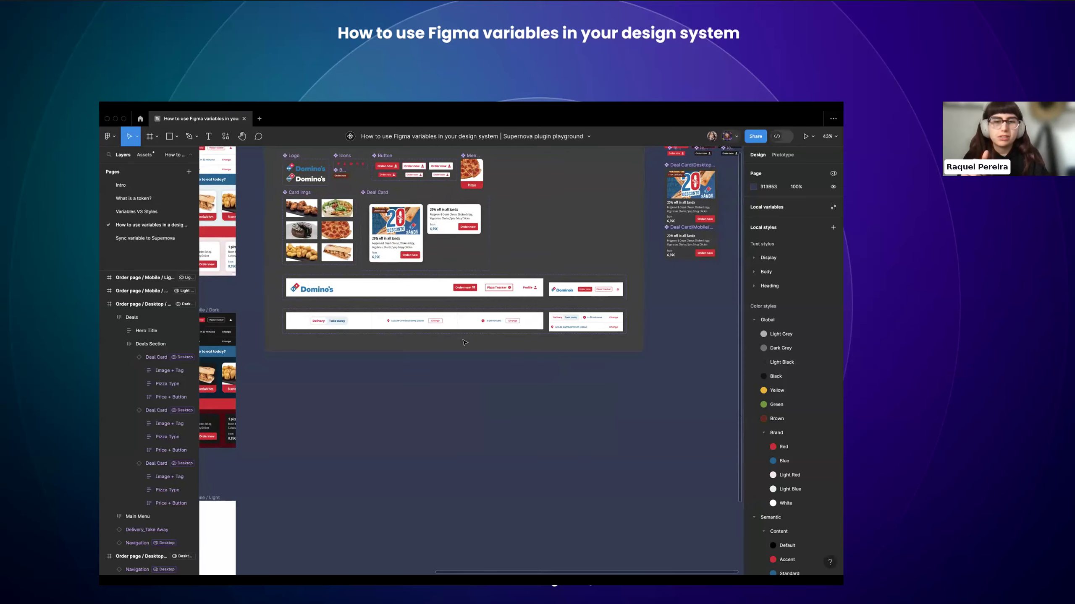
scroll(464, 342, "down", 5)
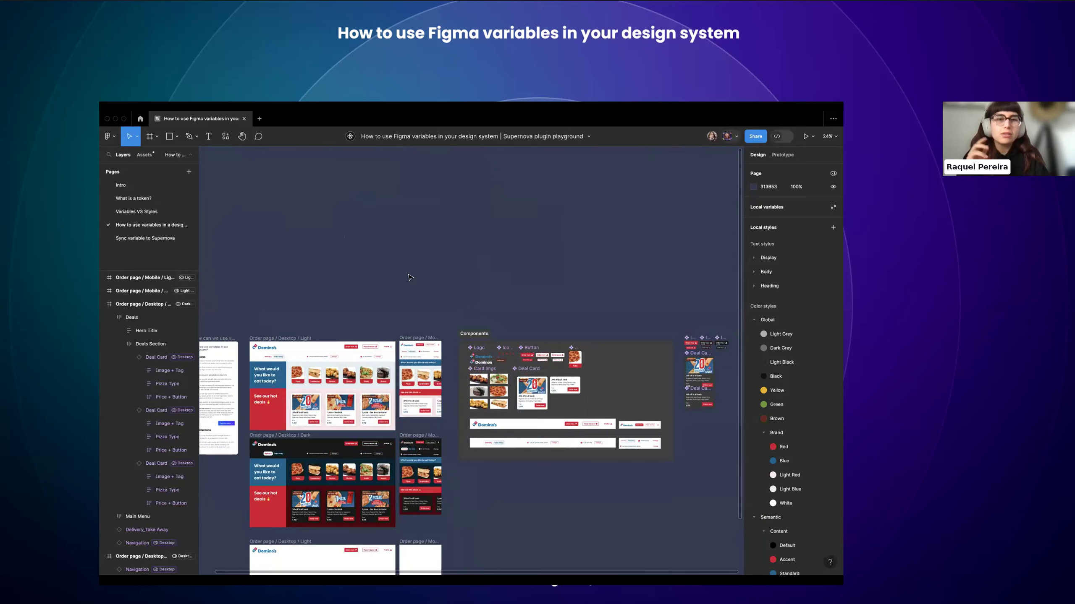
scroll(401, 359, "down", 2)
scroll(395, 435, "up", 3)
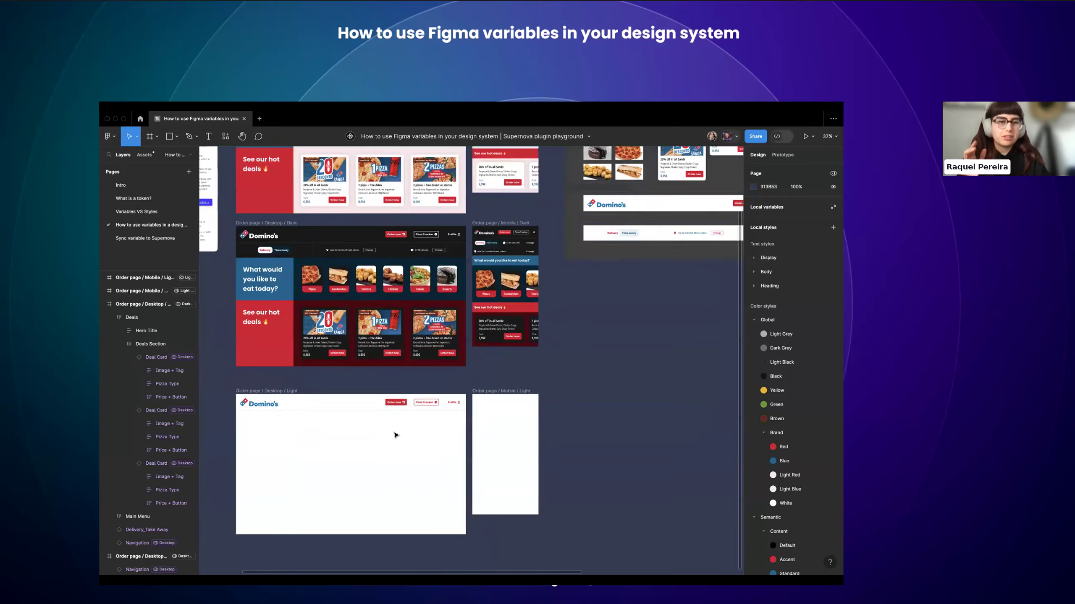
scroll(395, 435, "up", 1)
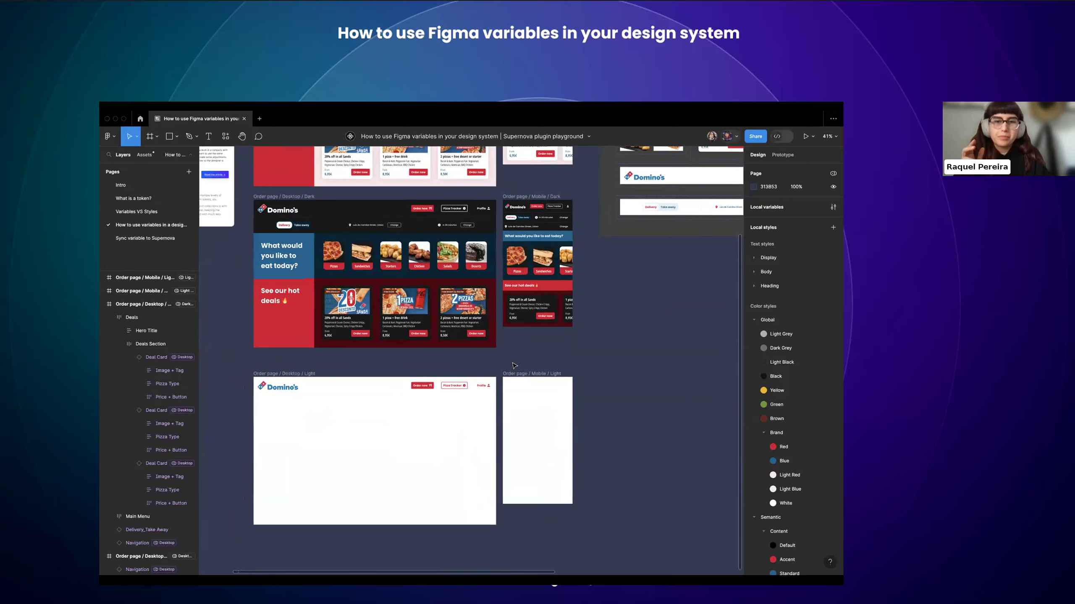
scroll(514, 365, "up", 3)
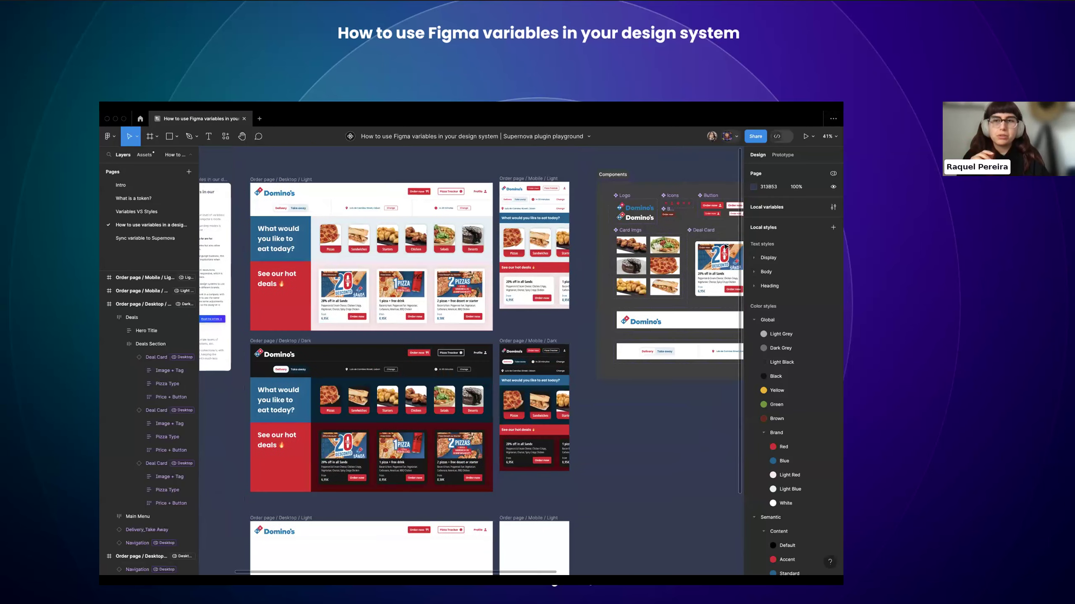
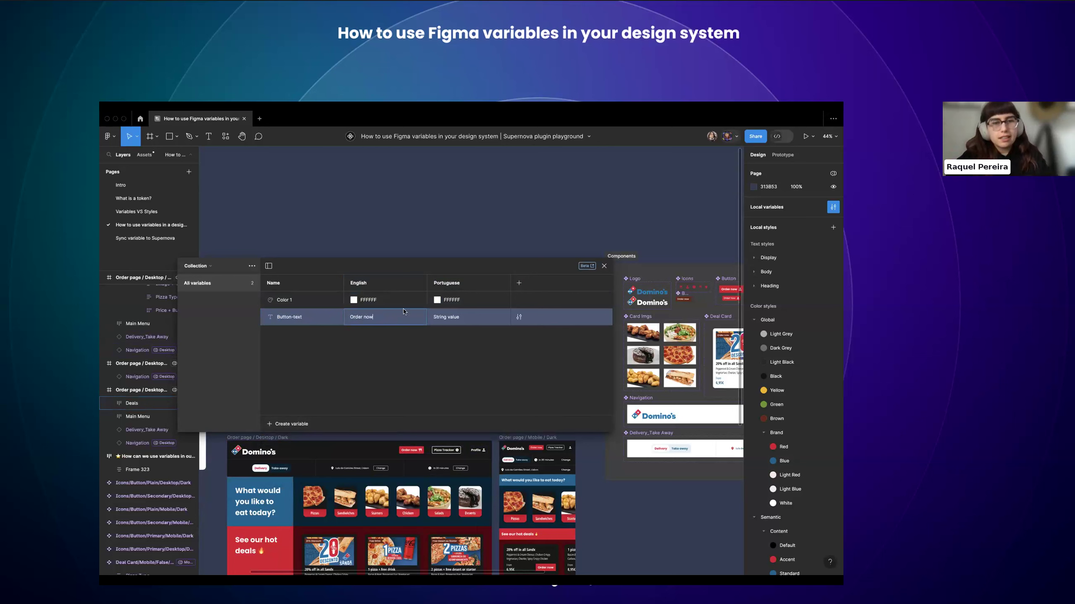
- Set the Portuguese value of the Button-text variable to "Encomenda agora"
left_click(438, 313)
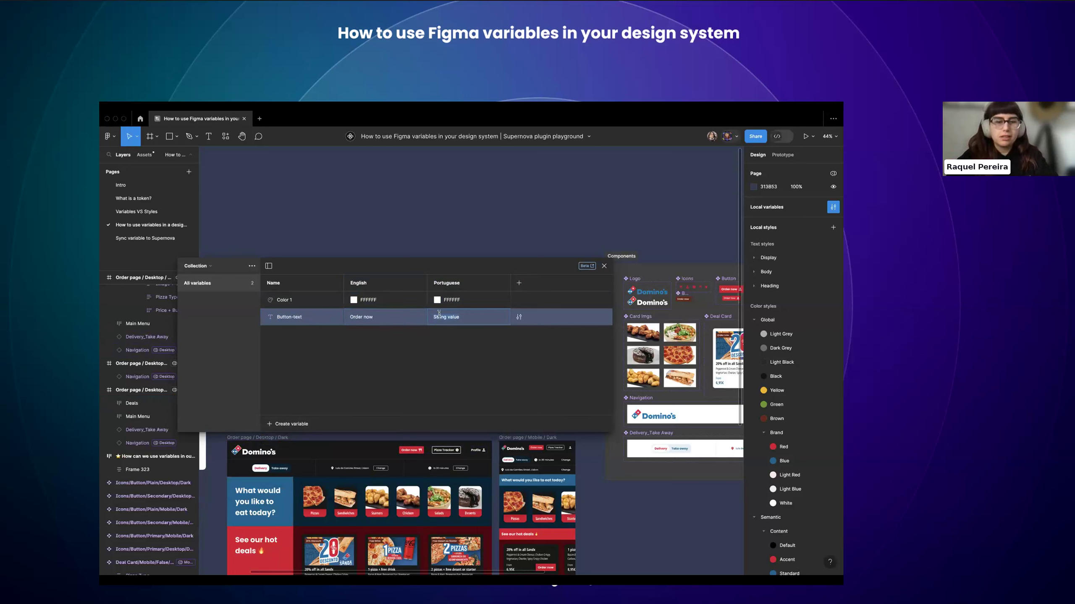
type("Encomendar")
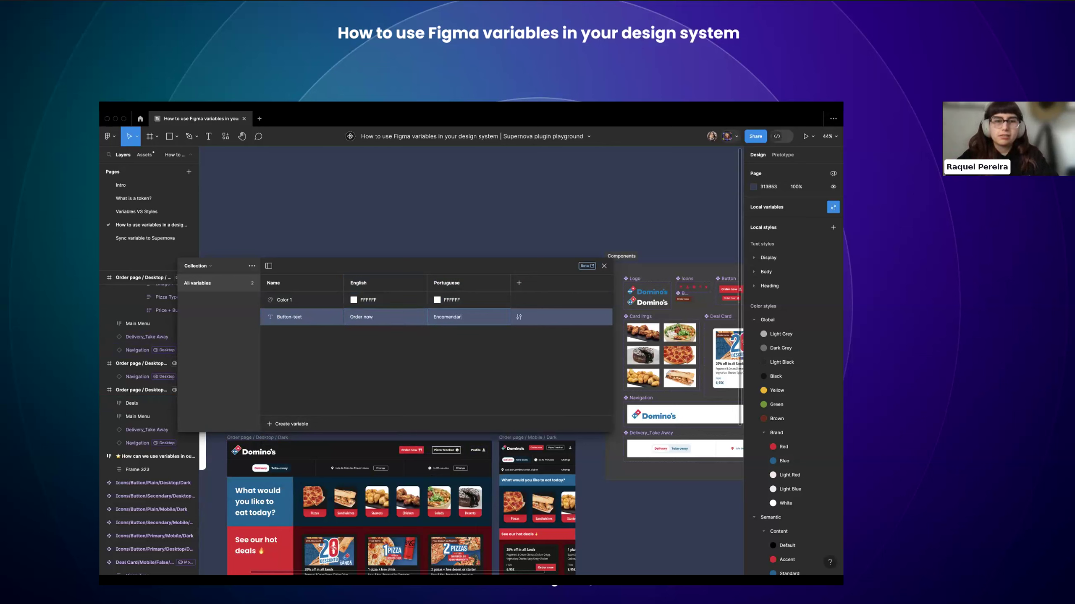
key("BackSpace")
type(" agora")
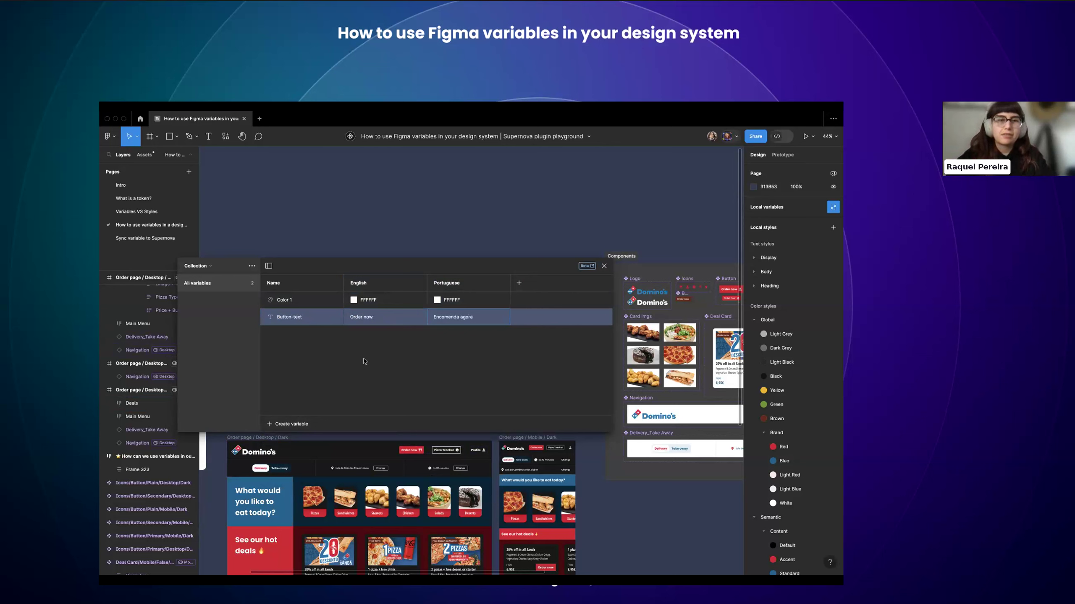
- Delete the Color 1 variable from the collection with the English and Portuguese modes
left_click(297, 299)
right_click(296, 300)
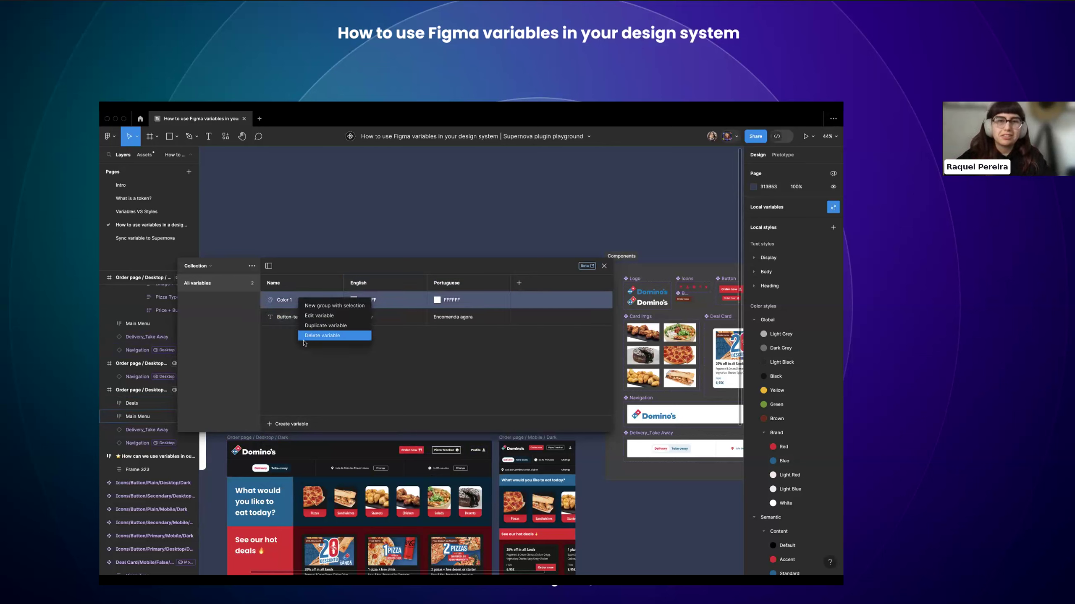
left_click(323, 335)
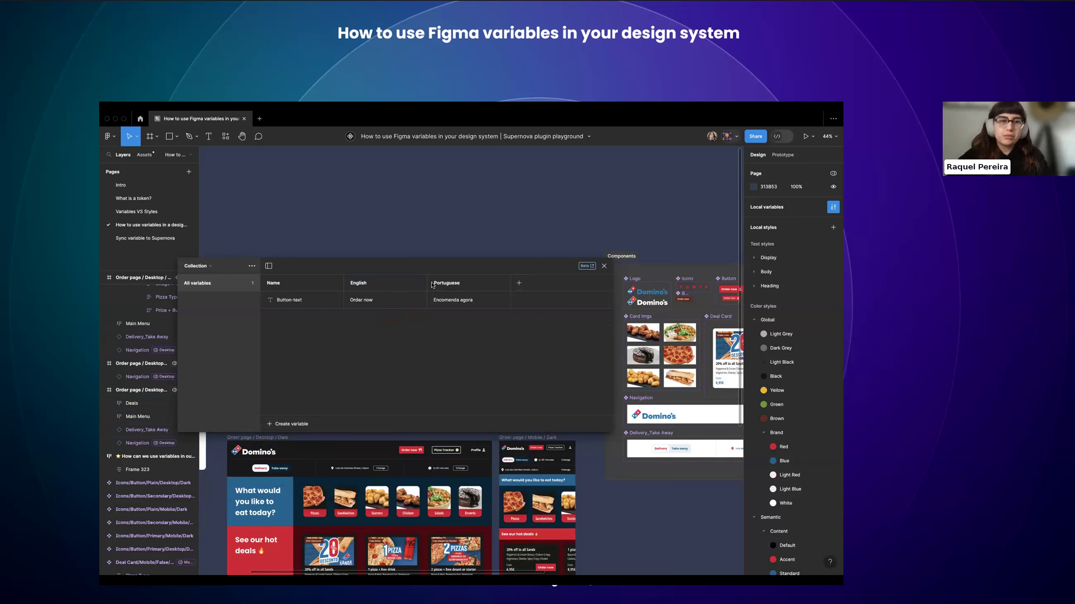
- Bind the label of the Primary, Desktop button variant to the Button-text variable in place of its Text property
left_click(290, 300)
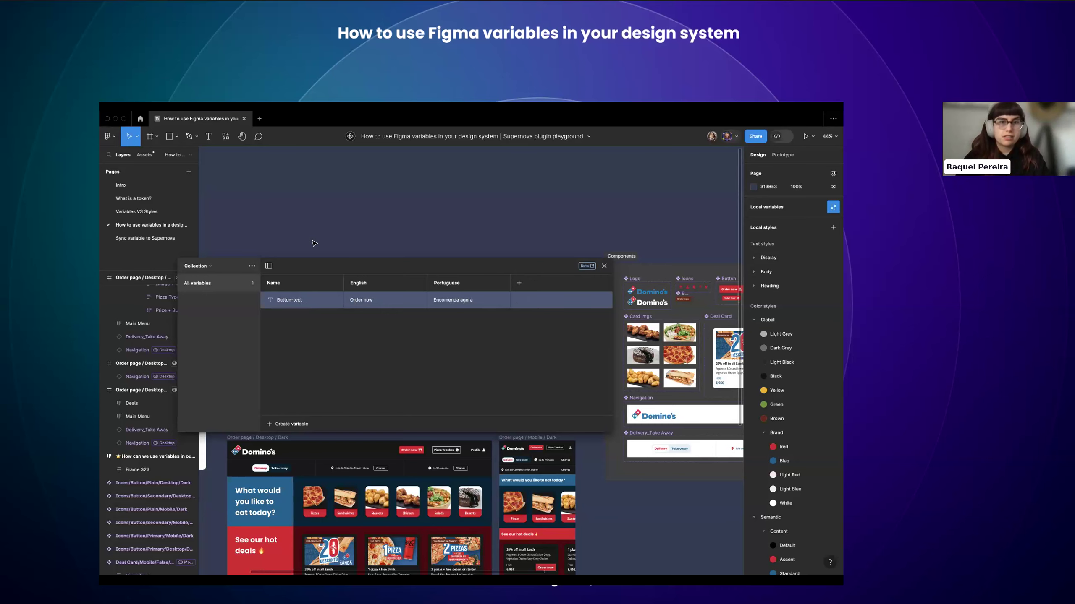
scroll(314, 243, "down", 2)
left_click_drag(378, 259, 421, 342)
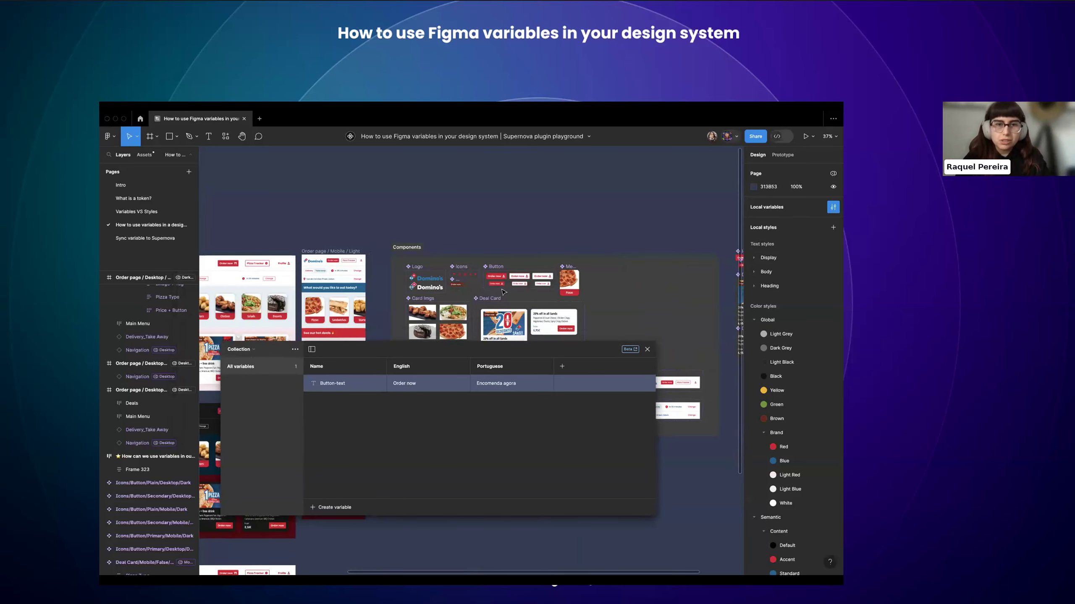
scroll(477, 263, "up", 10)
double_click(477, 263)
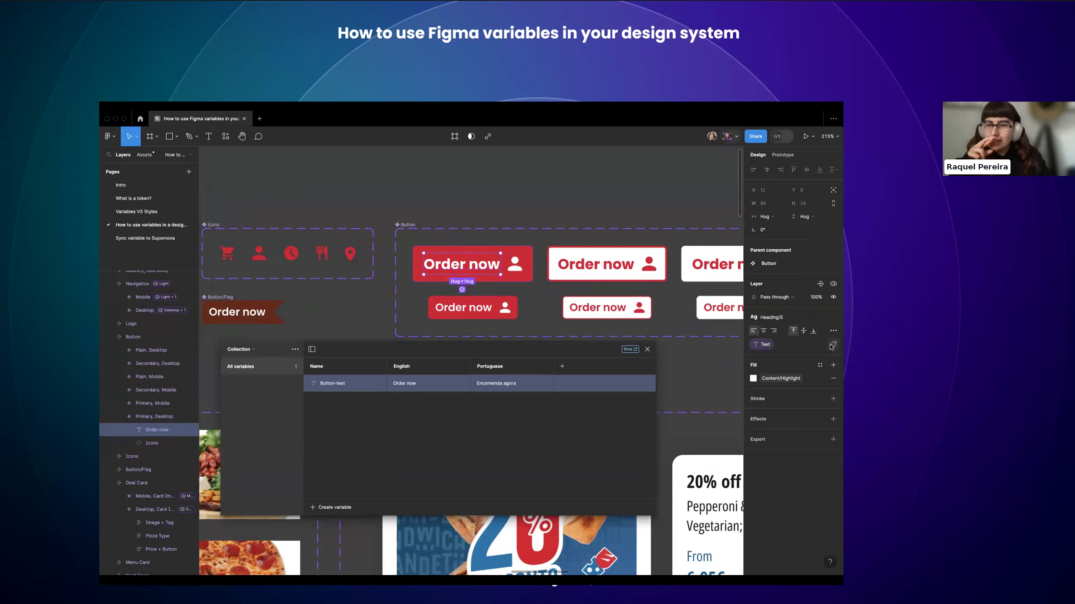
left_click(831, 345)
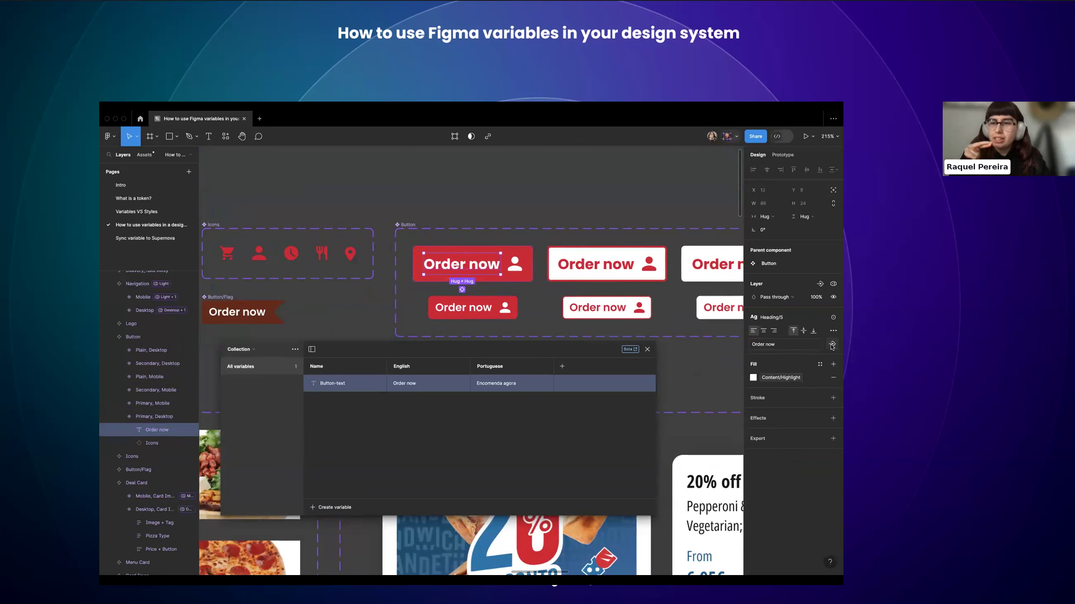
left_click(832, 318)
scroll(794, 419, "down", 3)
left_click(777, 475)
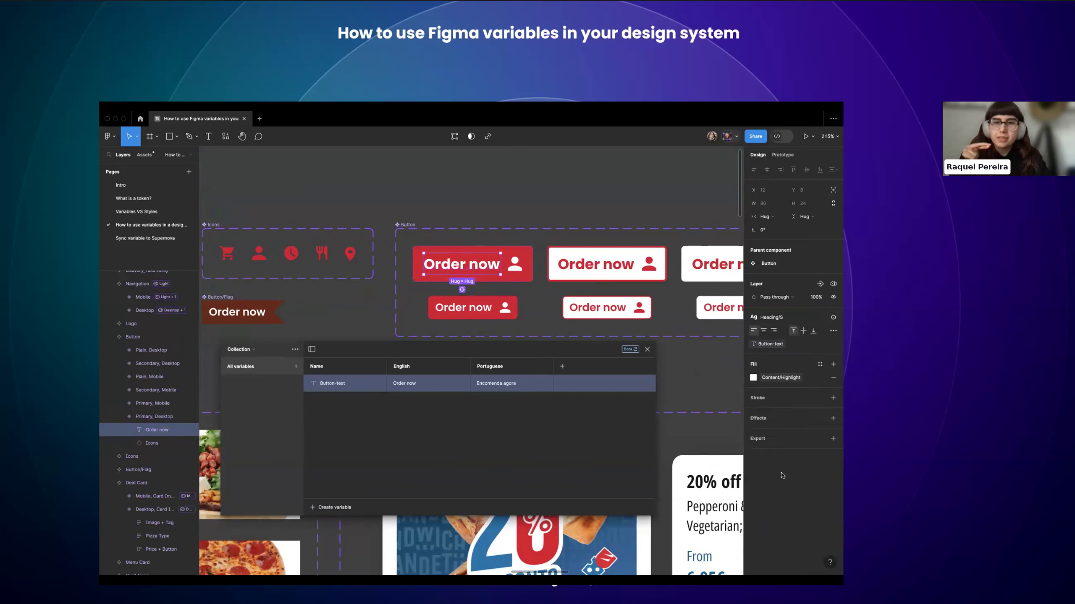
- Examine the buttons on the order pages and the variable modes applied to the Order page / Mobile / Dark frame
scroll(499, 235, "down", 5)
left_click(472, 227)
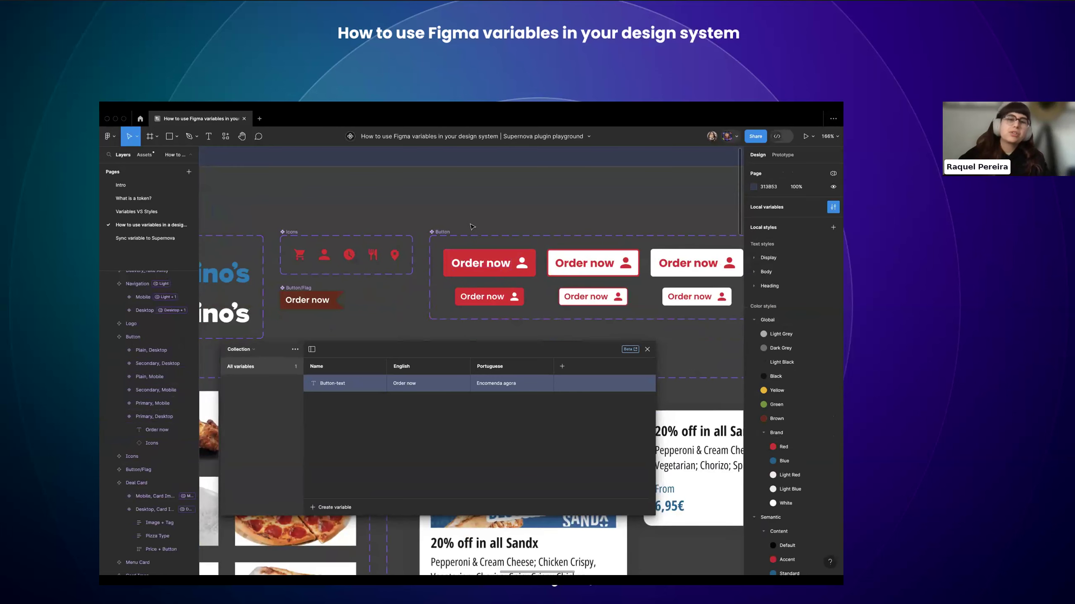
scroll(473, 227, "down", 10)
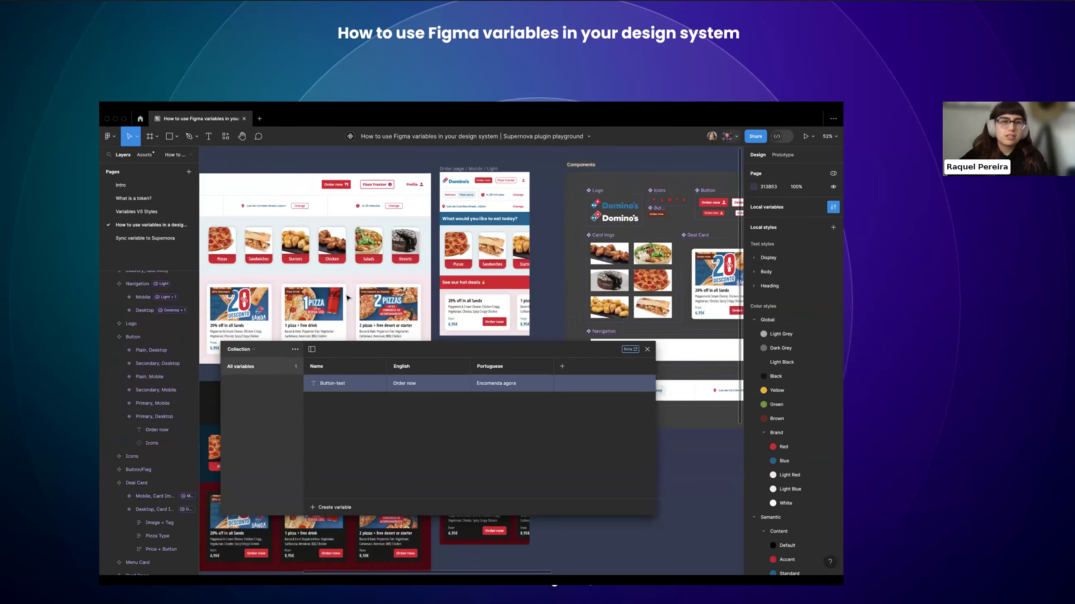
scroll(347, 298, "up", 2)
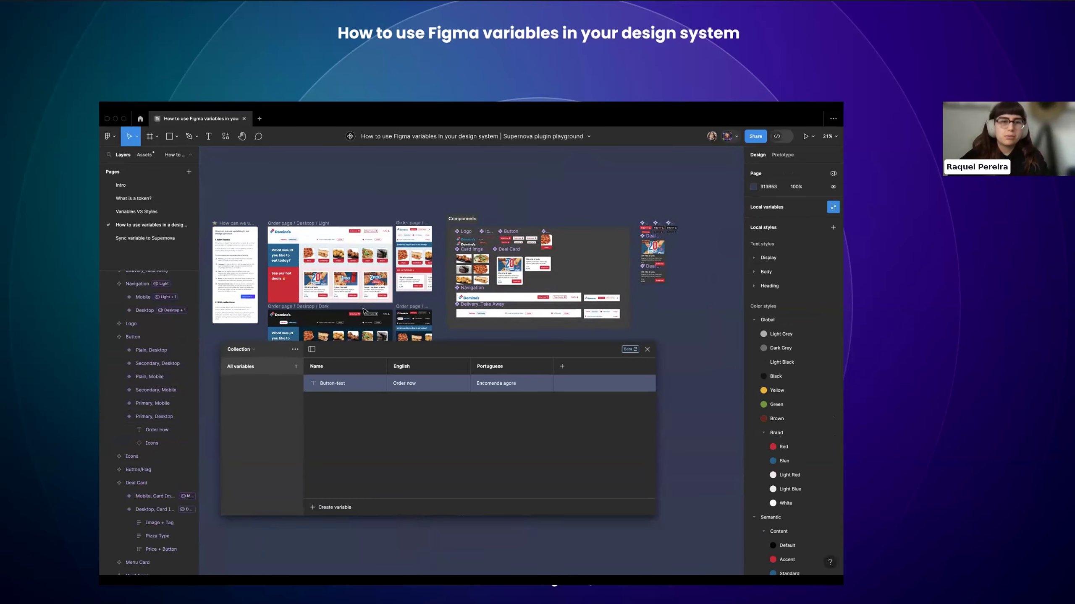
left_click(413, 304)
scroll(414, 304, "up", 5)
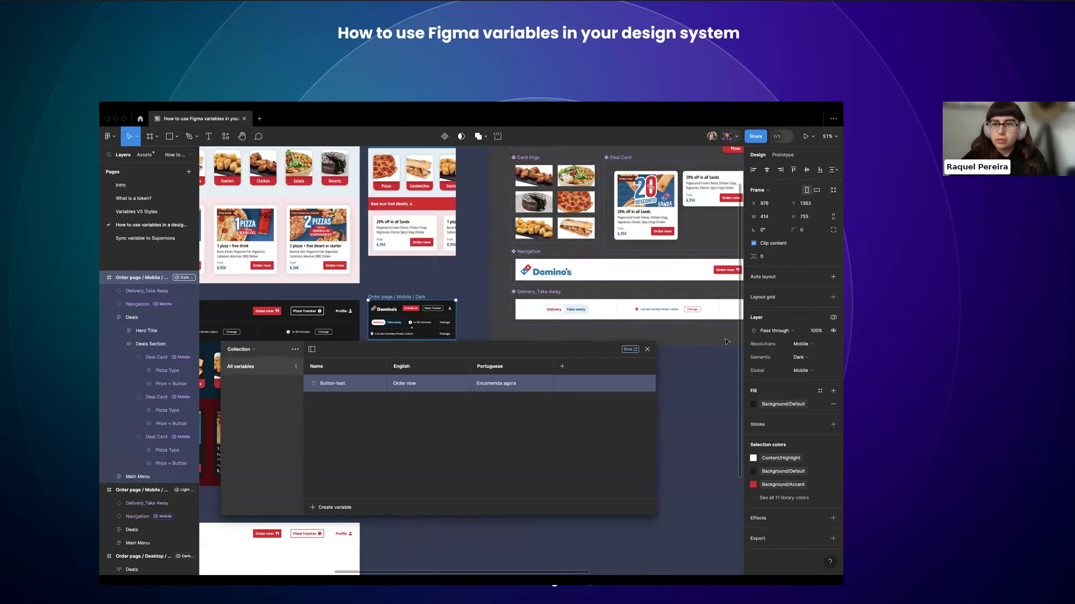
scroll(389, 288, "up", 5)
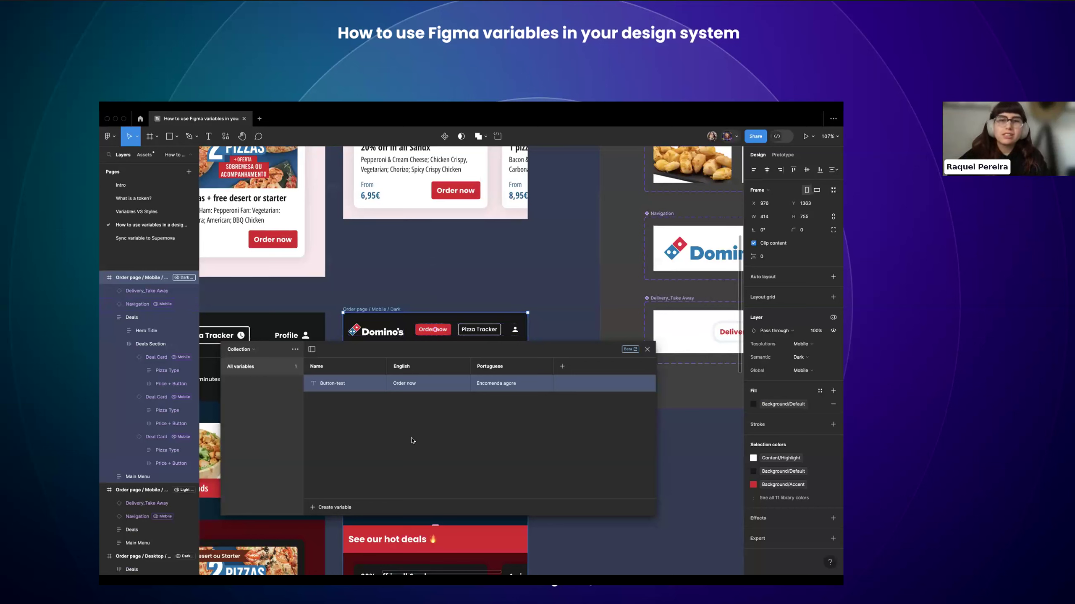
left_click(421, 291)
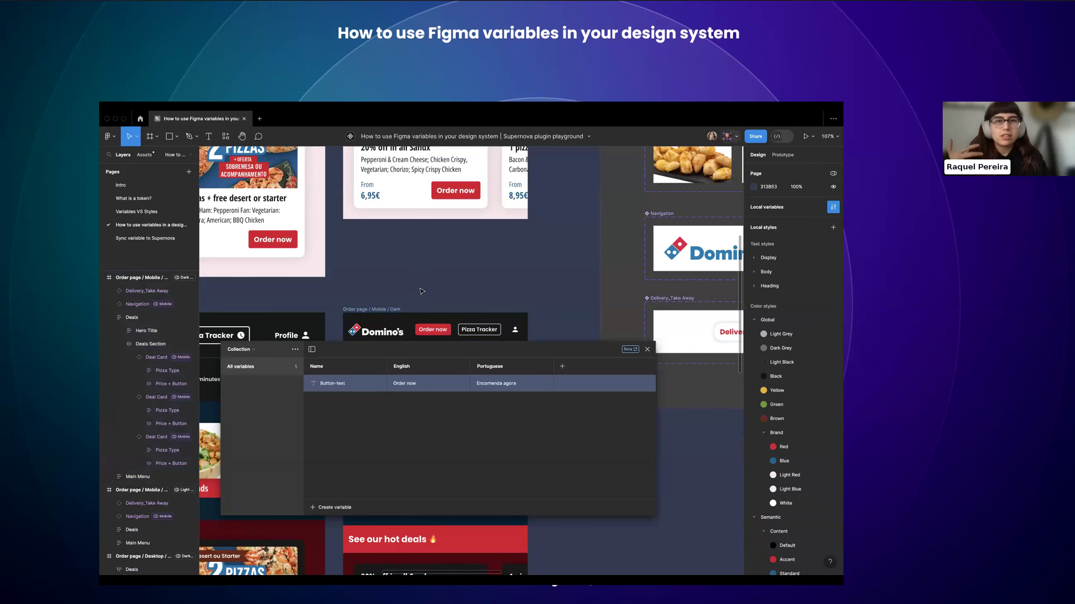
scroll(421, 292, "down", 5)
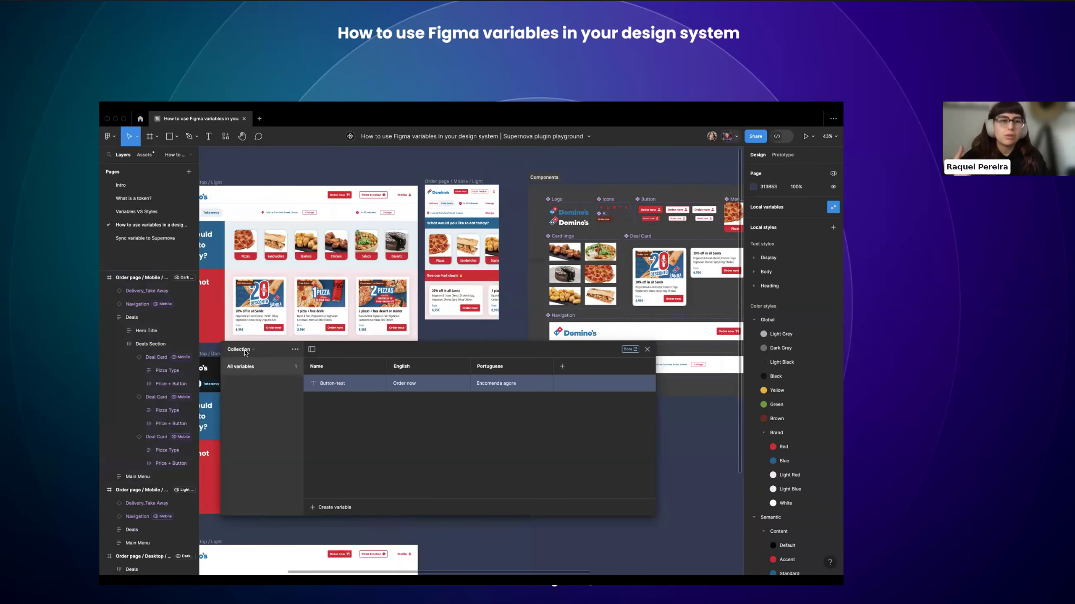
- Delete the variable collection that holds the English and Portuguese modes
left_click(246, 350)
left_click(254, 432)
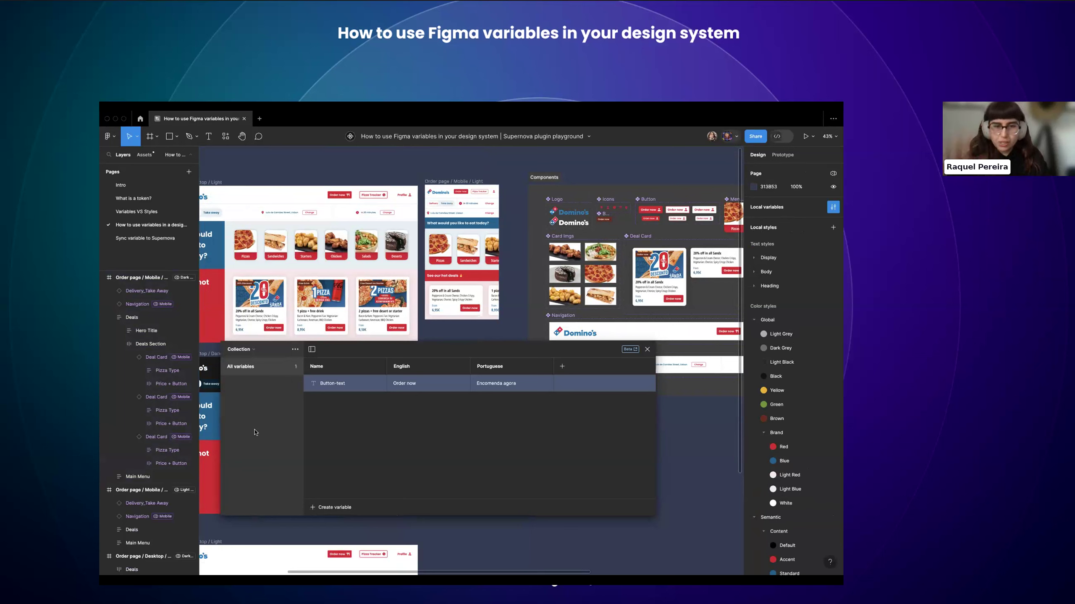
left_click(249, 353)
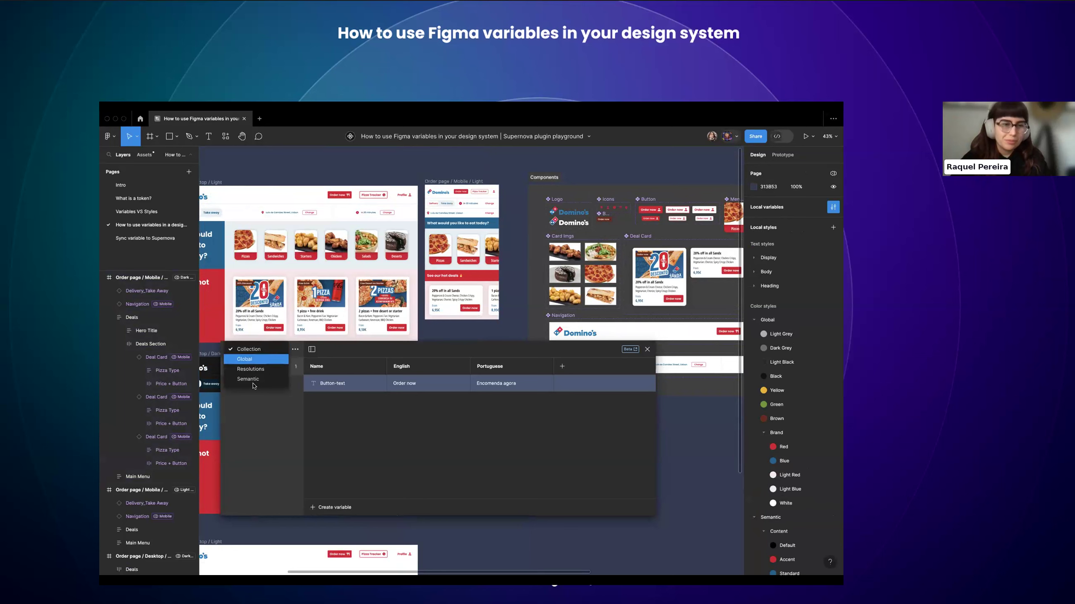
left_click(266, 414)
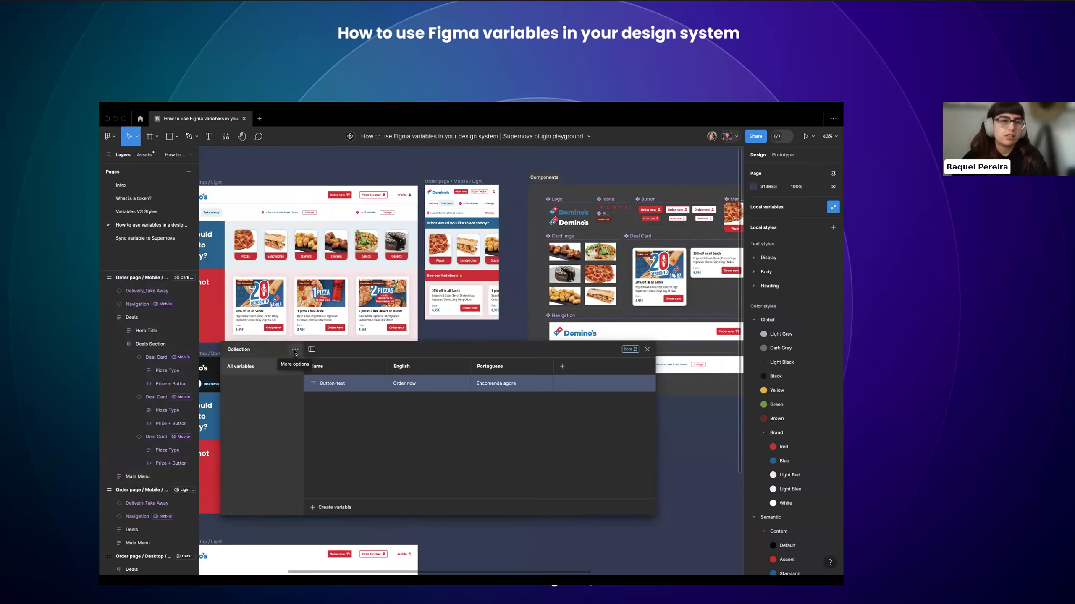
left_click(294, 351)
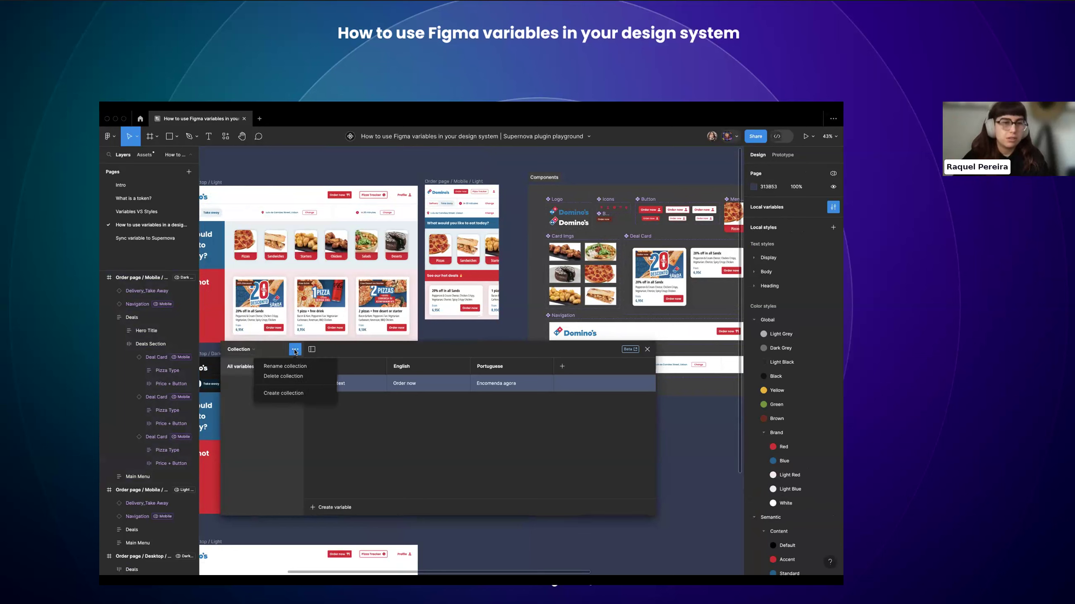
left_click(272, 379)
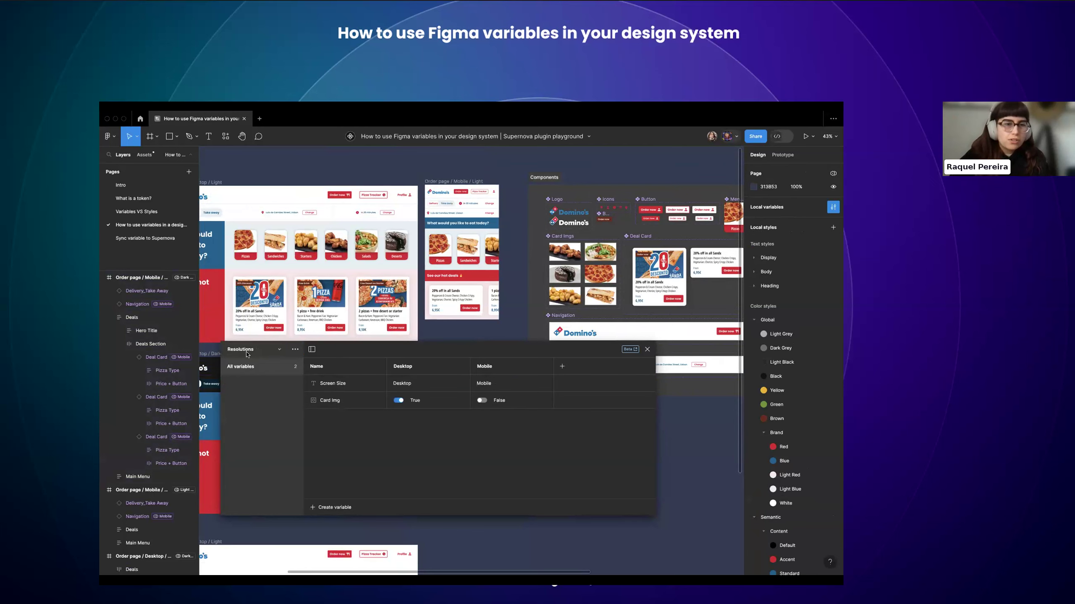
- Show the Semantic collection and review the Light and Dark values of its Content variables
left_click(243, 350)
left_click(253, 360)
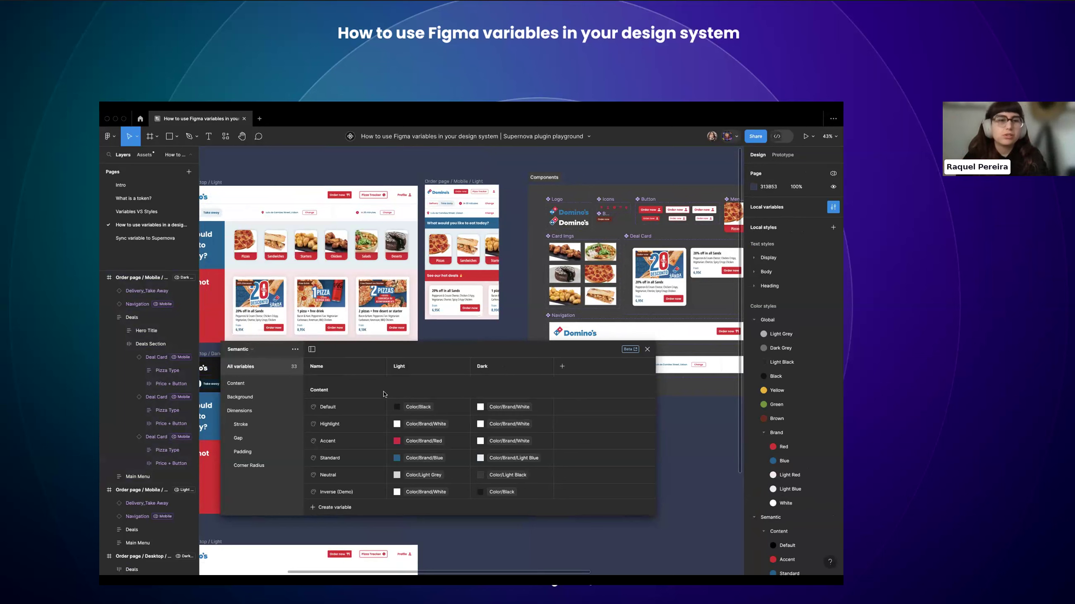
left_click(249, 354)
left_click(250, 354)
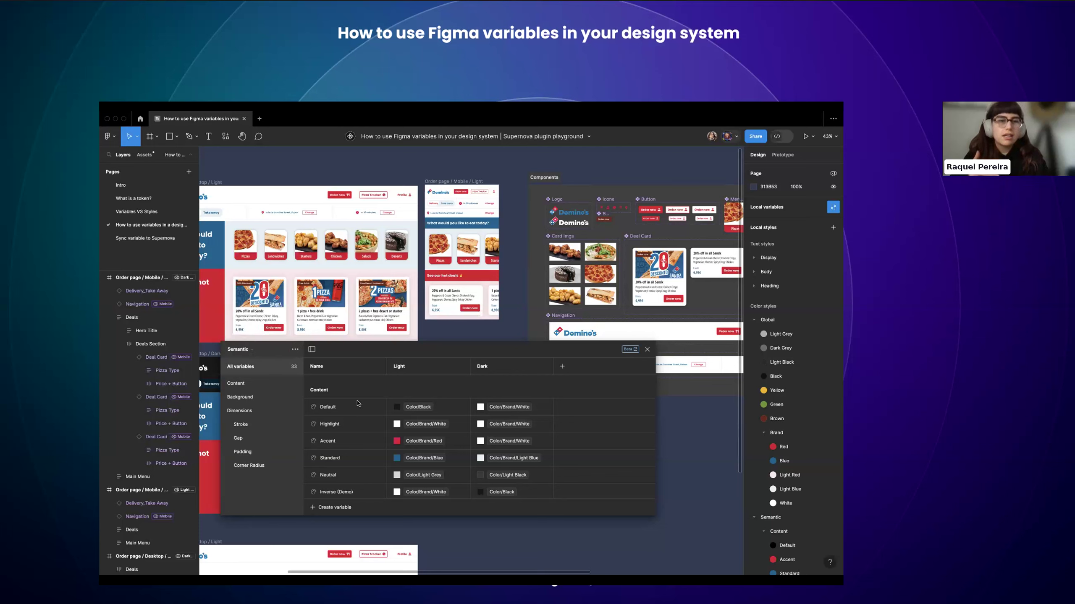
scroll(358, 403, "down", 2)
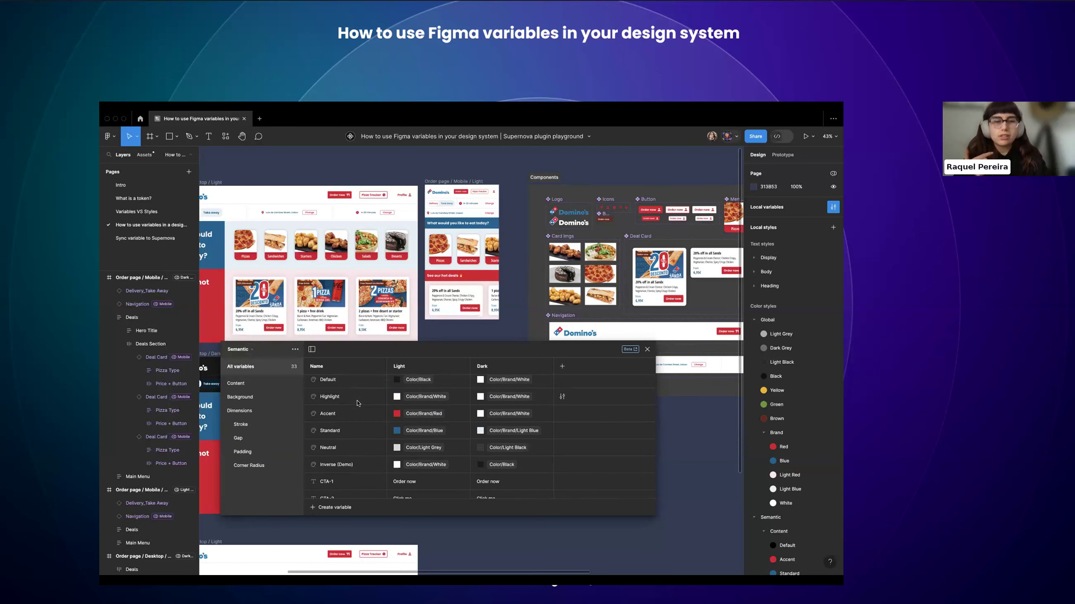
scroll(357, 403, "up", 2)
scroll(358, 404, "down", 1)
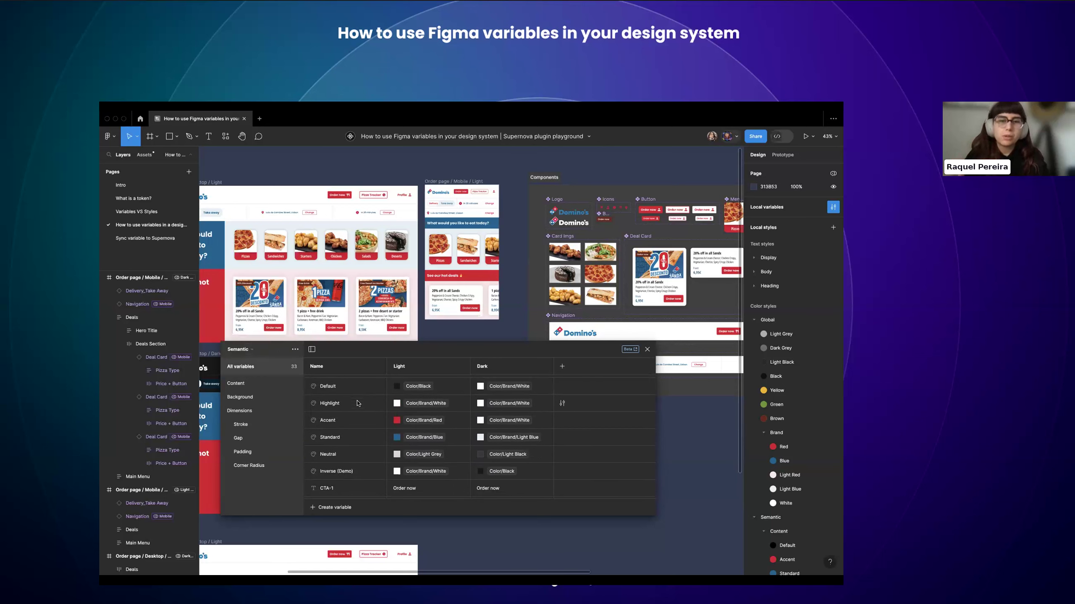
- Compare the Default, Accent and Inverse (Demo) colors across Light and Dark, check the CTA text variables, and close the variables window
left_click(346, 392)
scroll(345, 389, "up", 1)
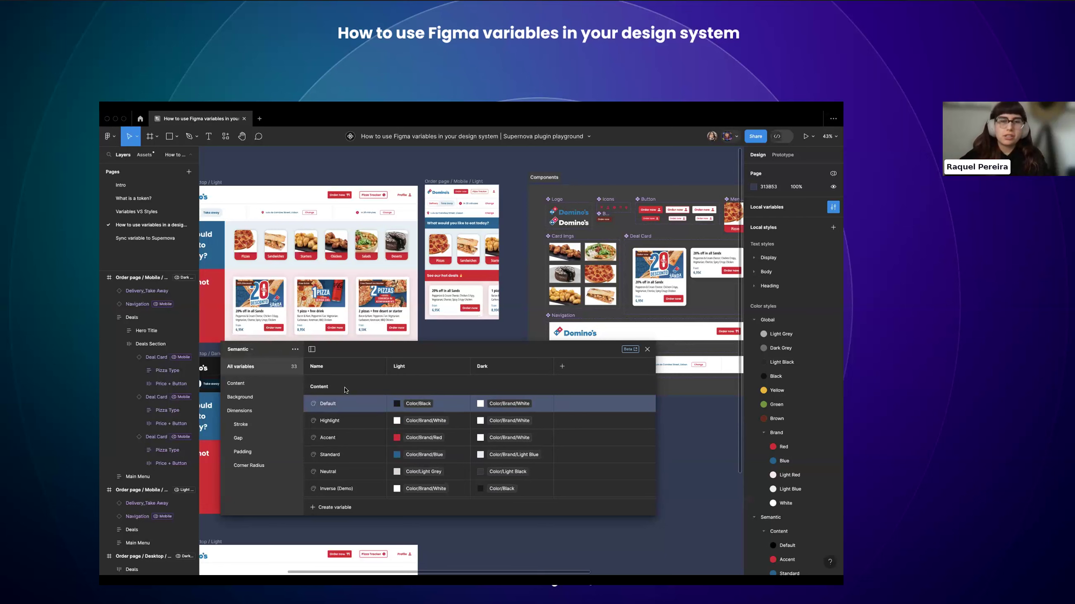
left_click(348, 489)
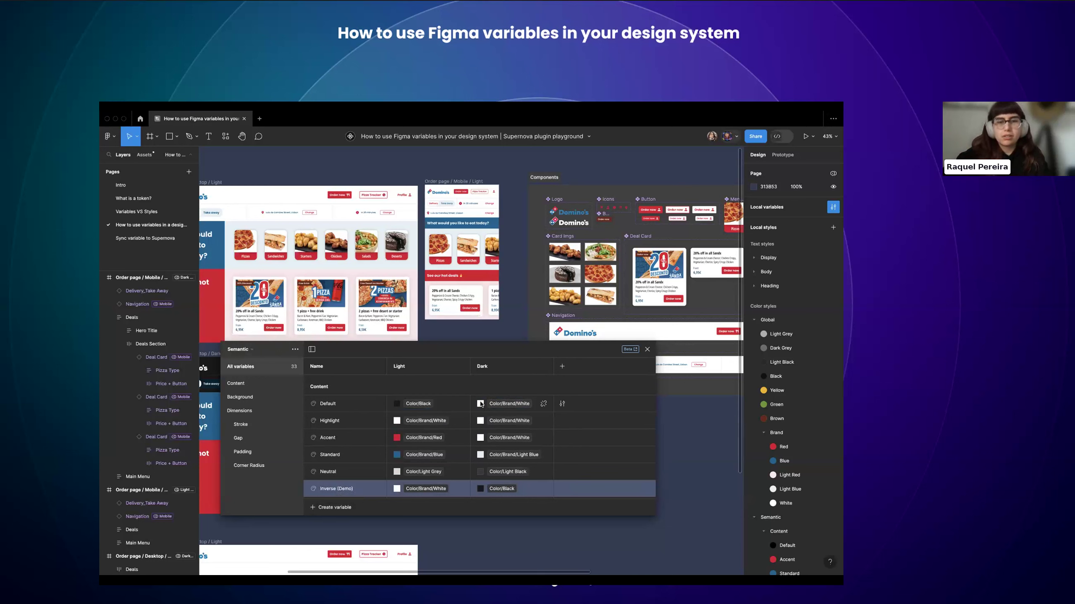
left_click(398, 404)
left_click(398, 406)
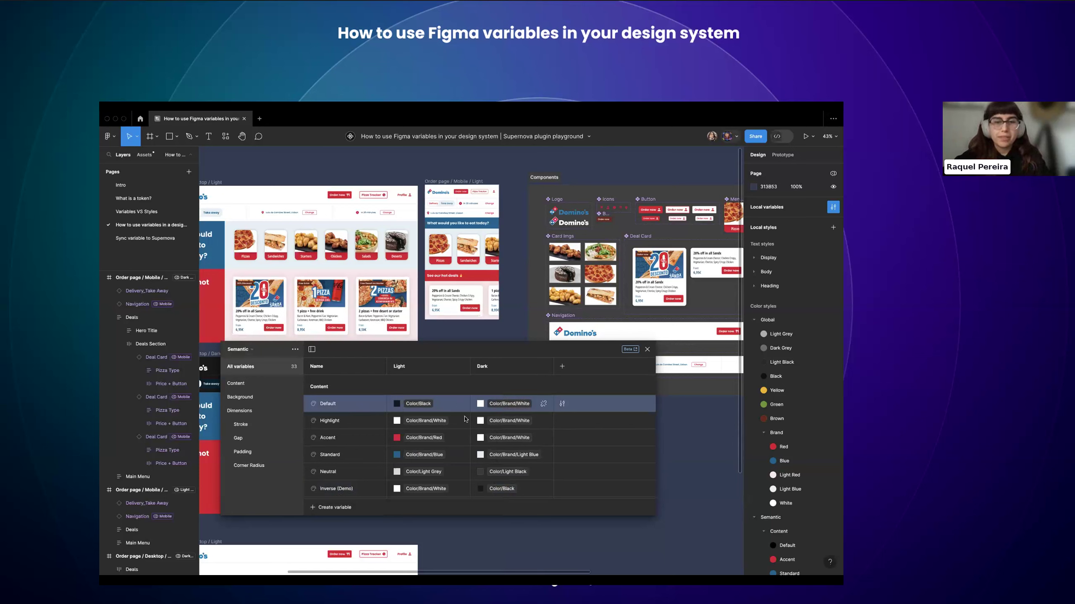
left_click(337, 490)
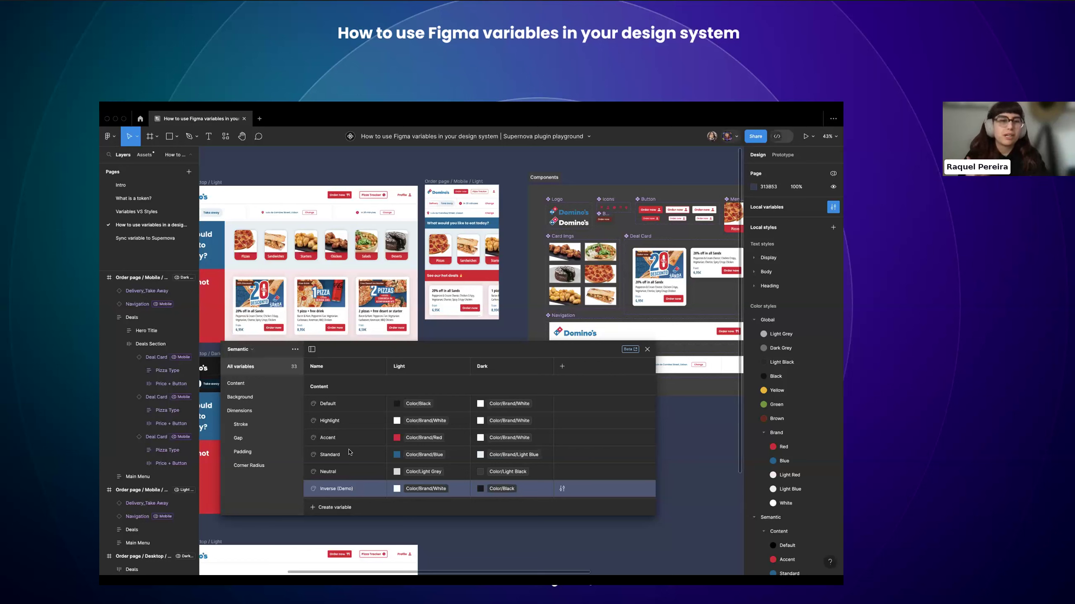
left_click(340, 404)
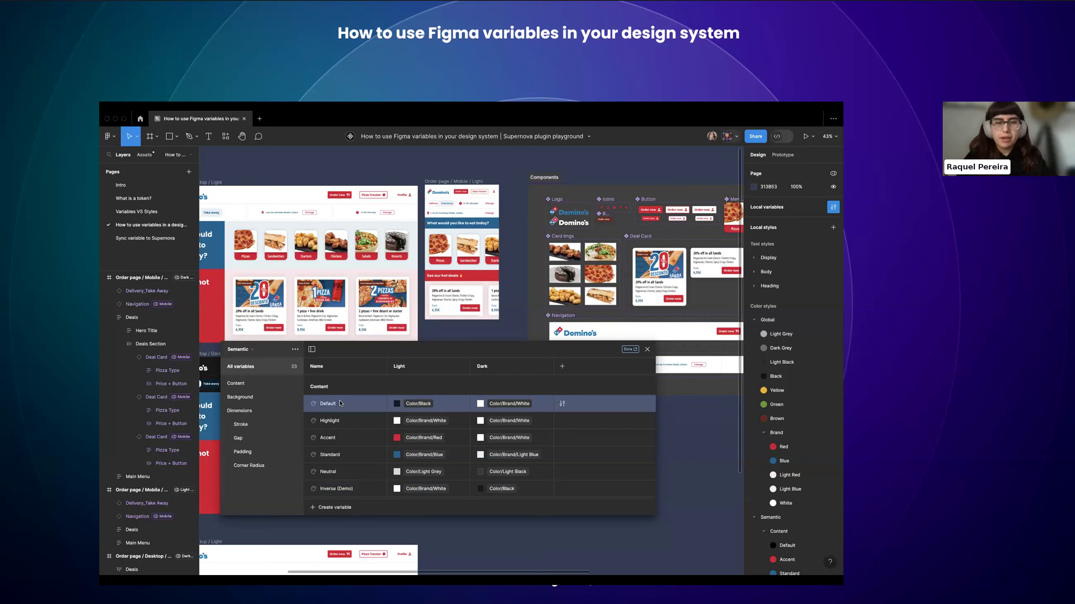
left_click(341, 439)
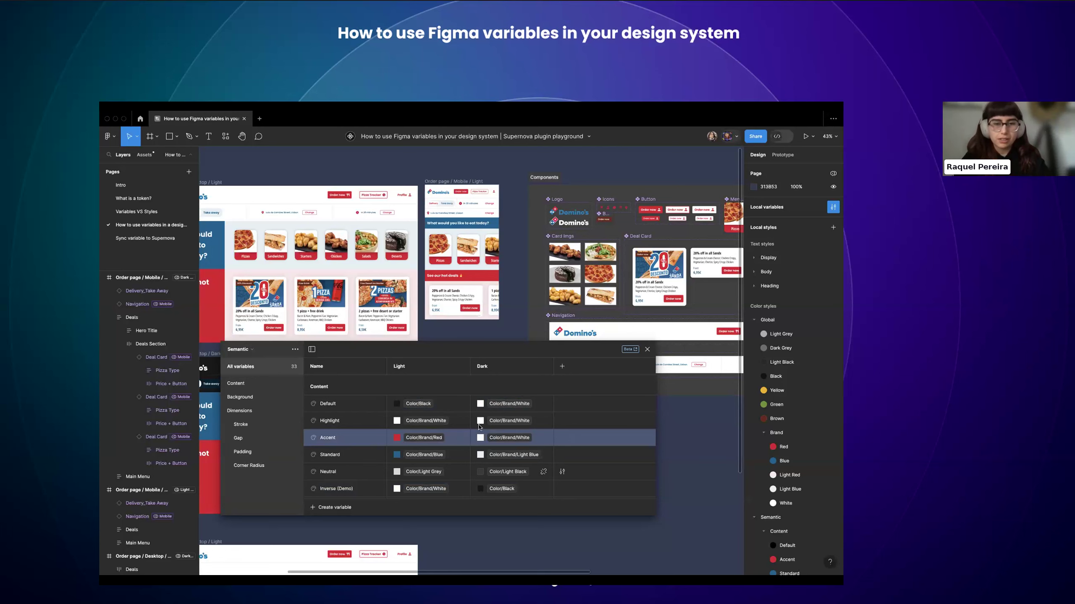
scroll(461, 486, "down", 2)
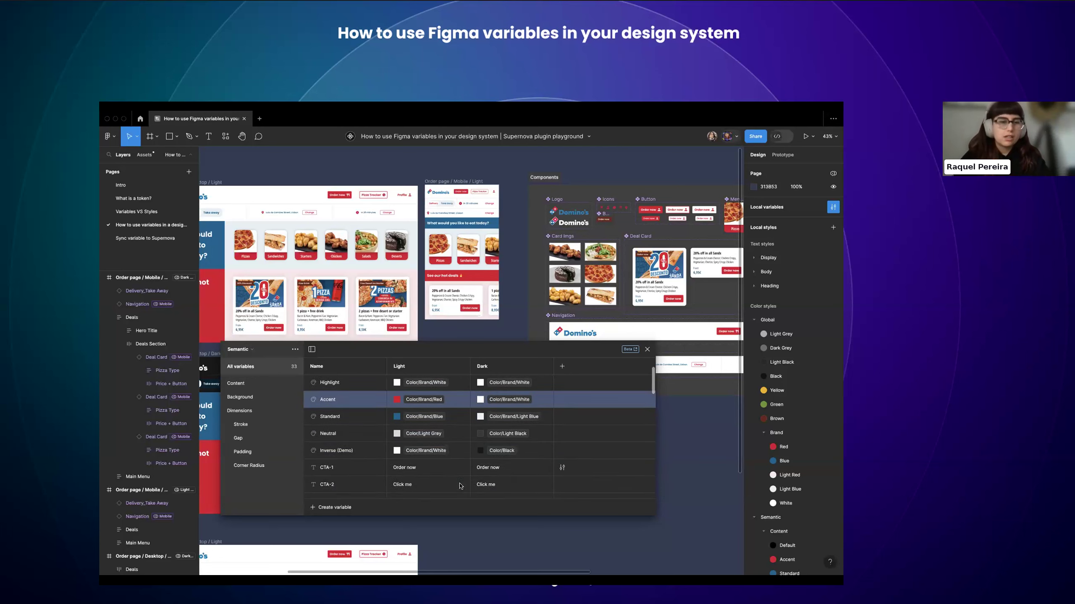
scroll(461, 486, "down", 1)
scroll(676, 339, "down", 2)
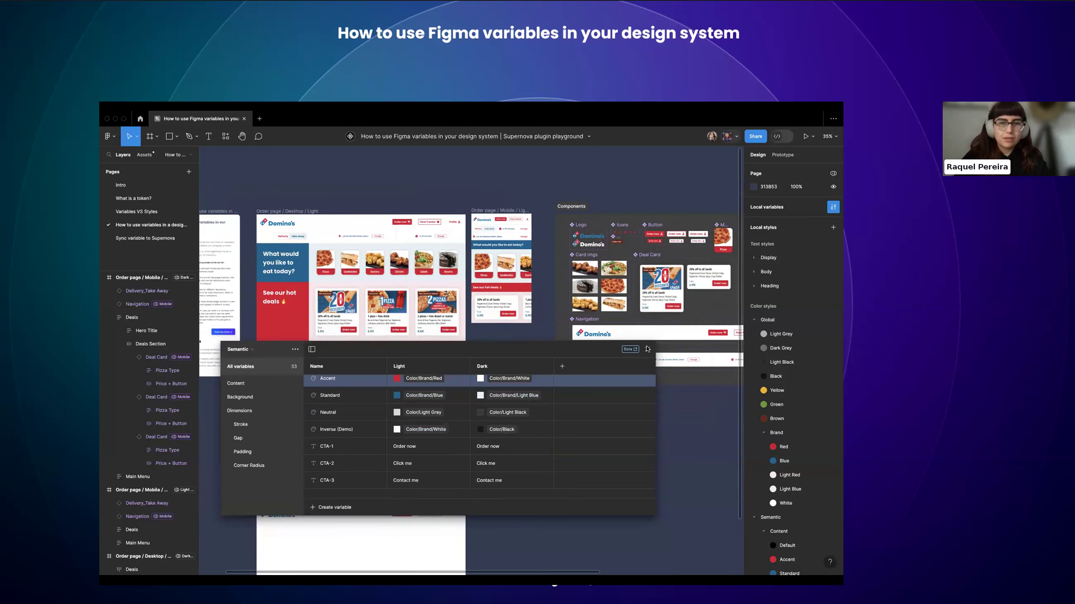
left_click(647, 349)
- Duplicate the Order page / Desktop / Light frame and place the copy directly below the dark desktop page
scroll(309, 340, "down", 3)
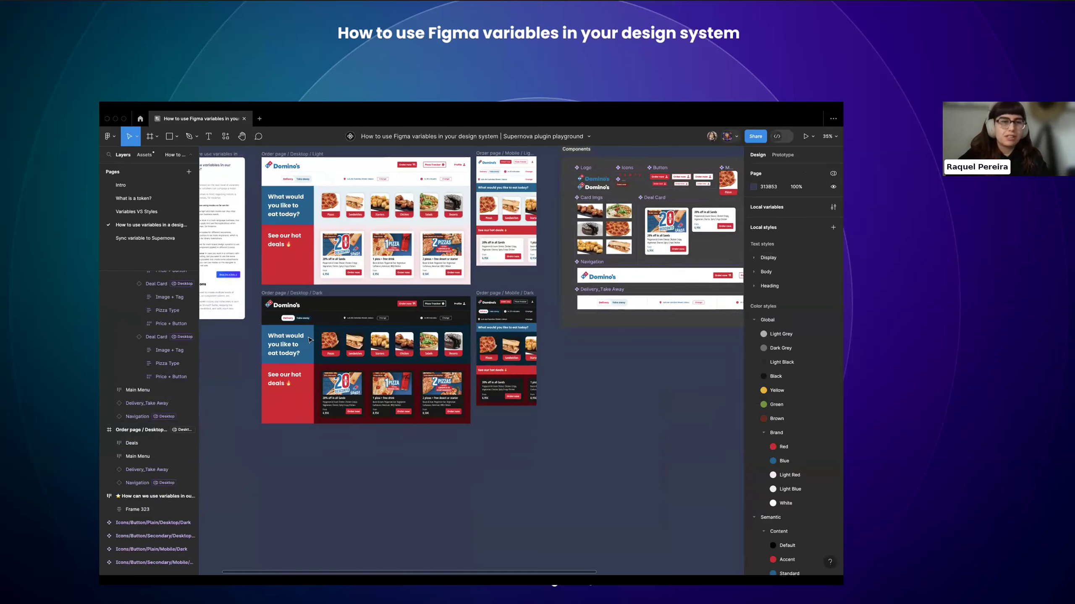
scroll(309, 340, "up", 3)
left_click(307, 233)
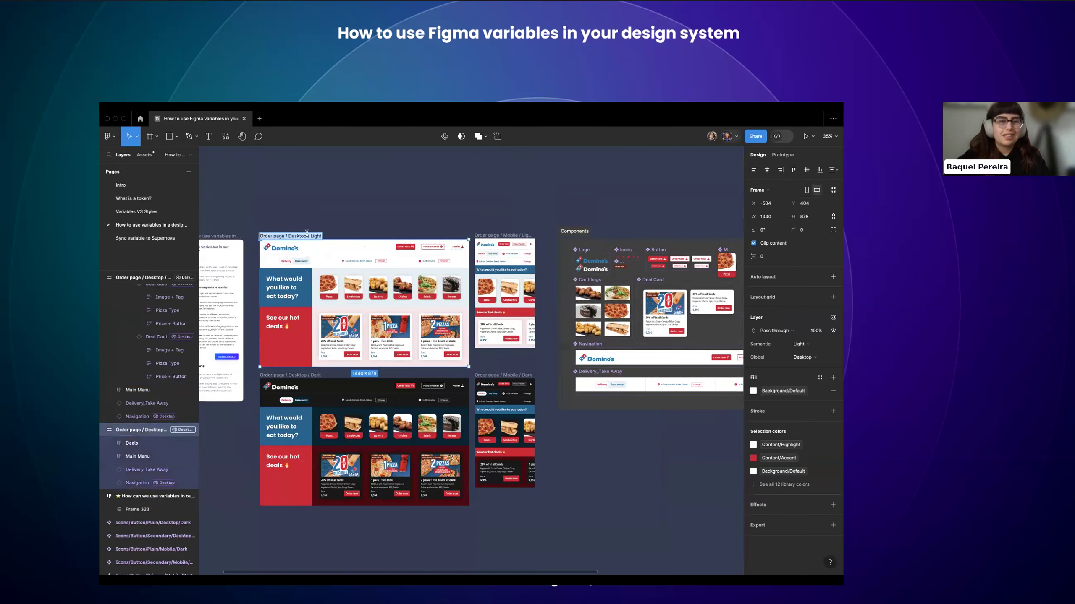
key("Escape")
left_click(314, 235)
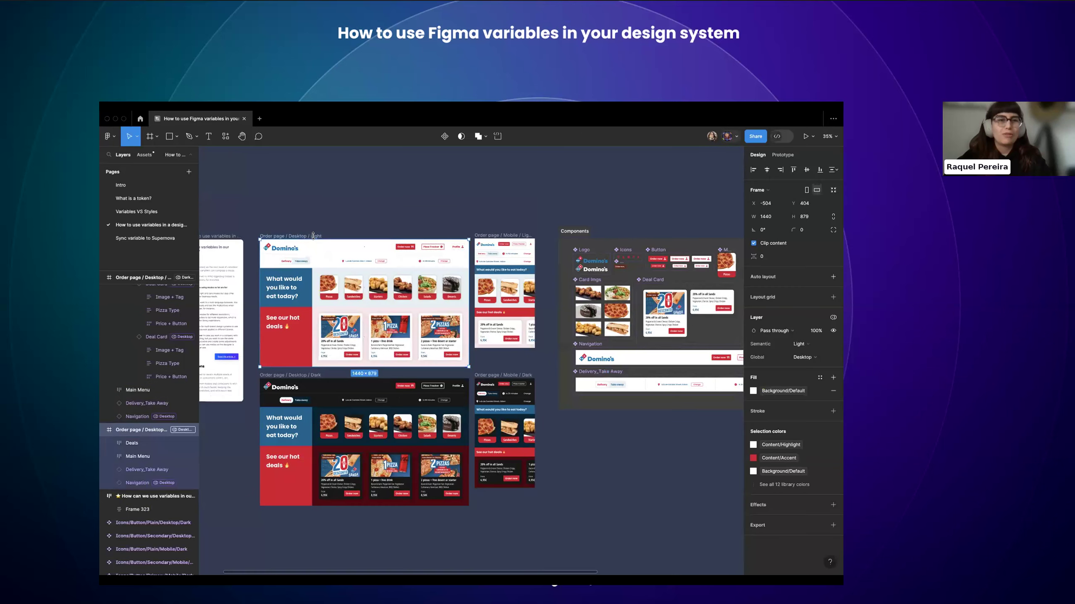
key("super+d")
scroll(313, 236, "down", 5)
left_click_drag(523, 224, 301, 394)
left_click_drag(231, 405, 268, 401)
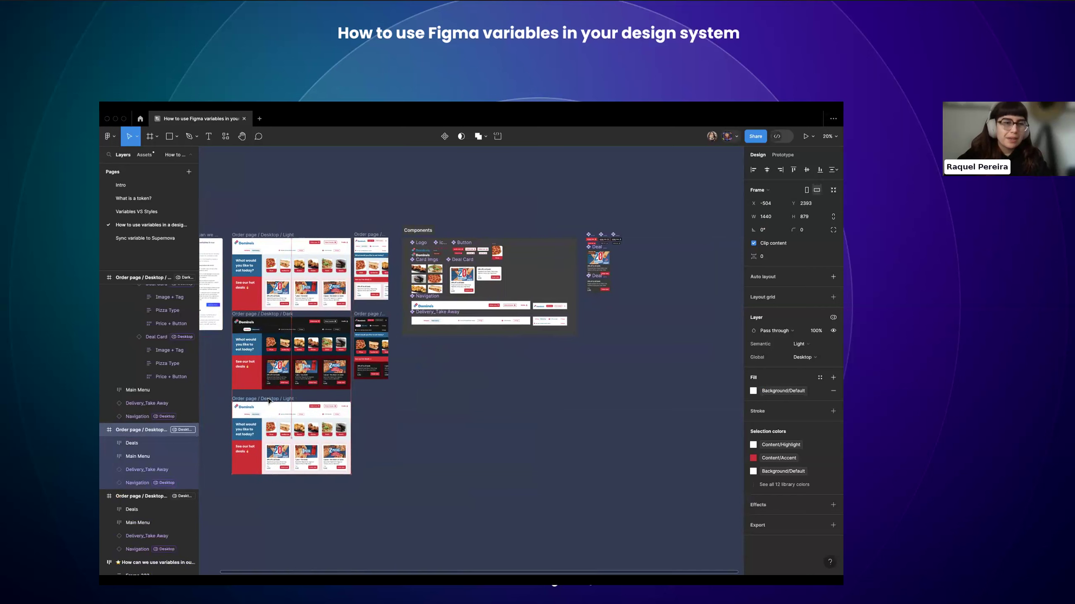
- Set the Semantic variable mode of the duplicated desktop page to Dark
scroll(268, 401, "up", 5)
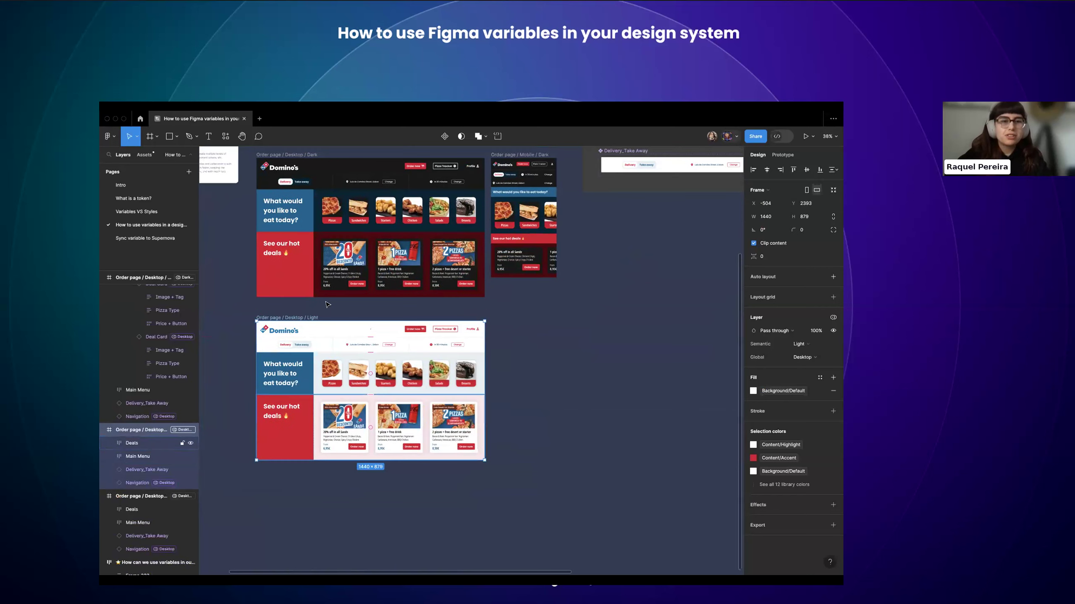
left_click(820, 346)
left_click(820, 353)
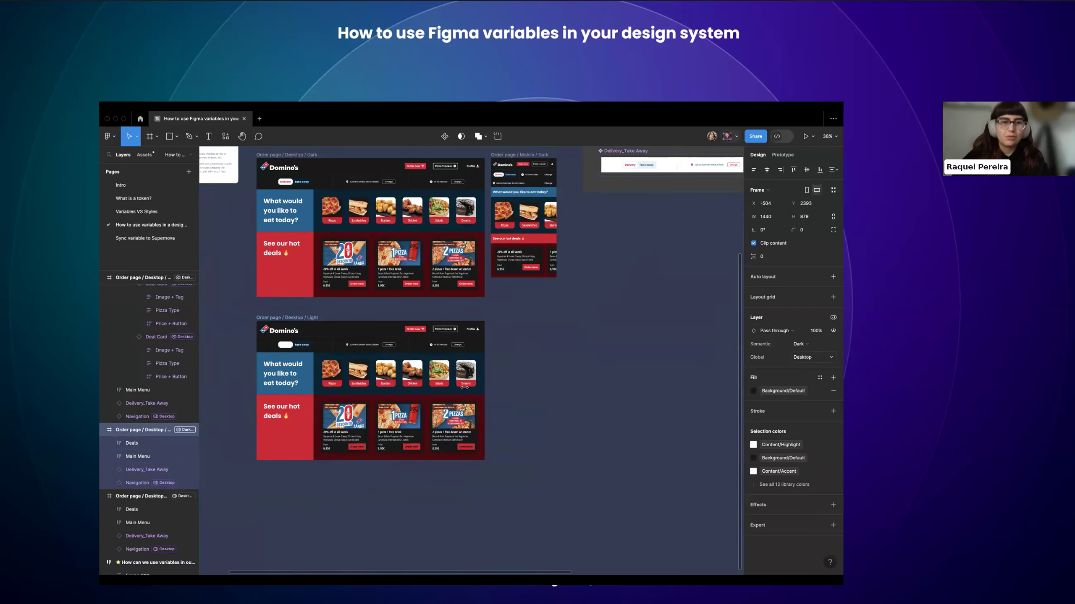
- Examine the duplicated desktop order page in Dark mode and compare it with the original dark desktop page above
scroll(385, 400, "up", 5)
scroll(385, 400, "left", 1)
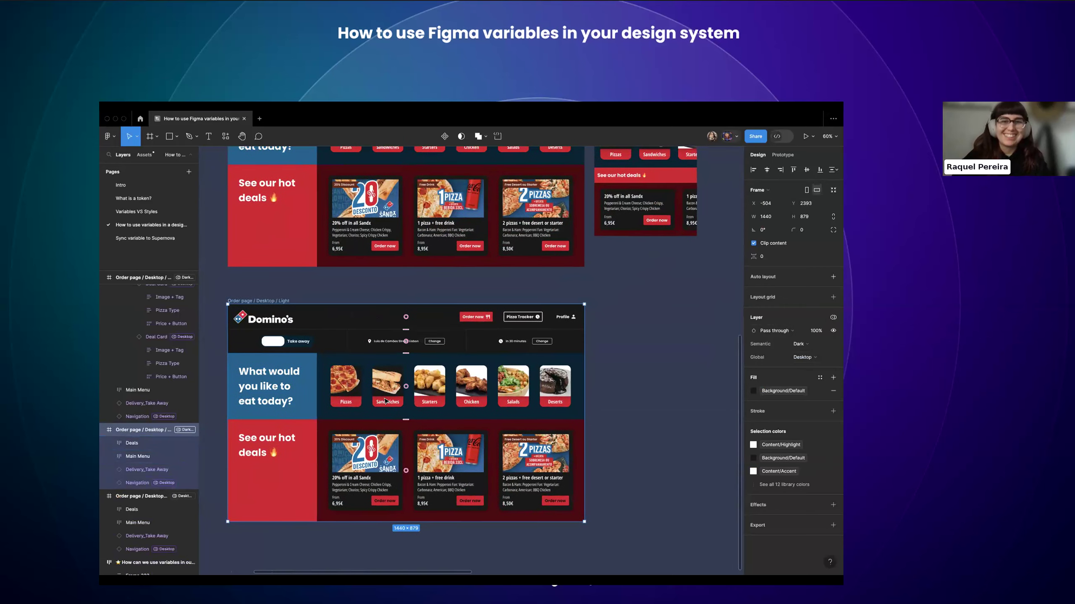
scroll(386, 400, "down", 1)
scroll(386, 401, "left", 1)
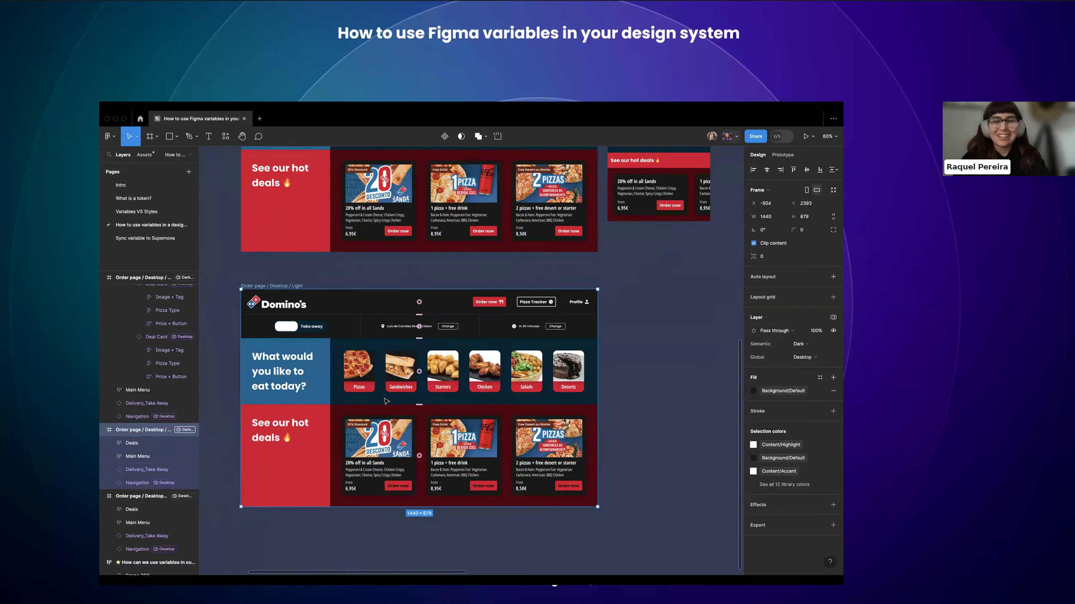
scroll(386, 401, "down", 1)
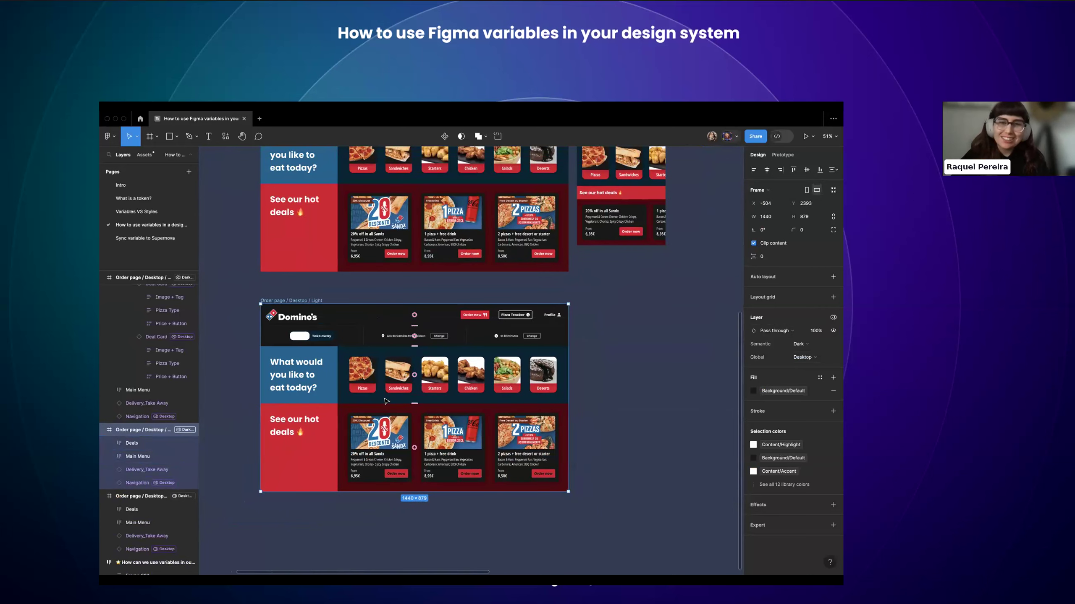
scroll(385, 400, "down", 2)
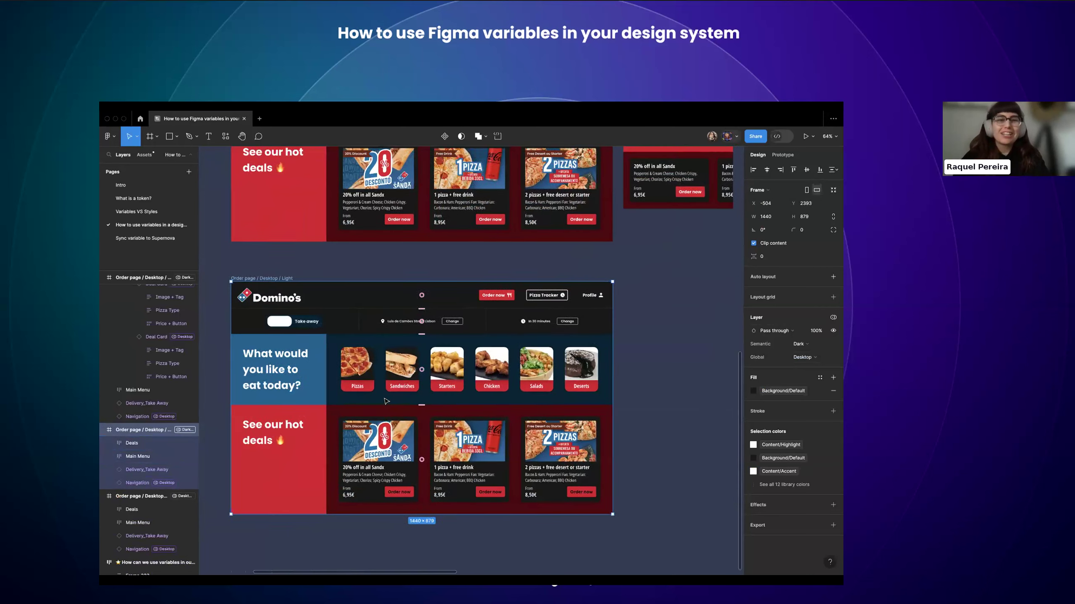
- Open the local variables on the Semantic collection and move their window clear of the duplicated desktop page
left_click(702, 289)
left_click(833, 206)
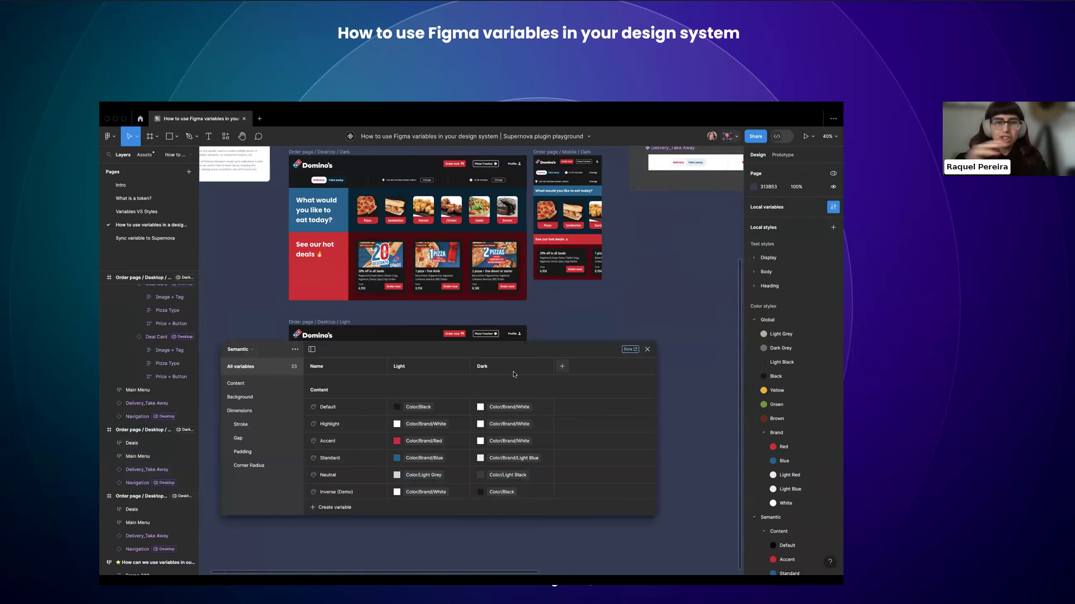
left_click_drag(338, 356, 311, 398)
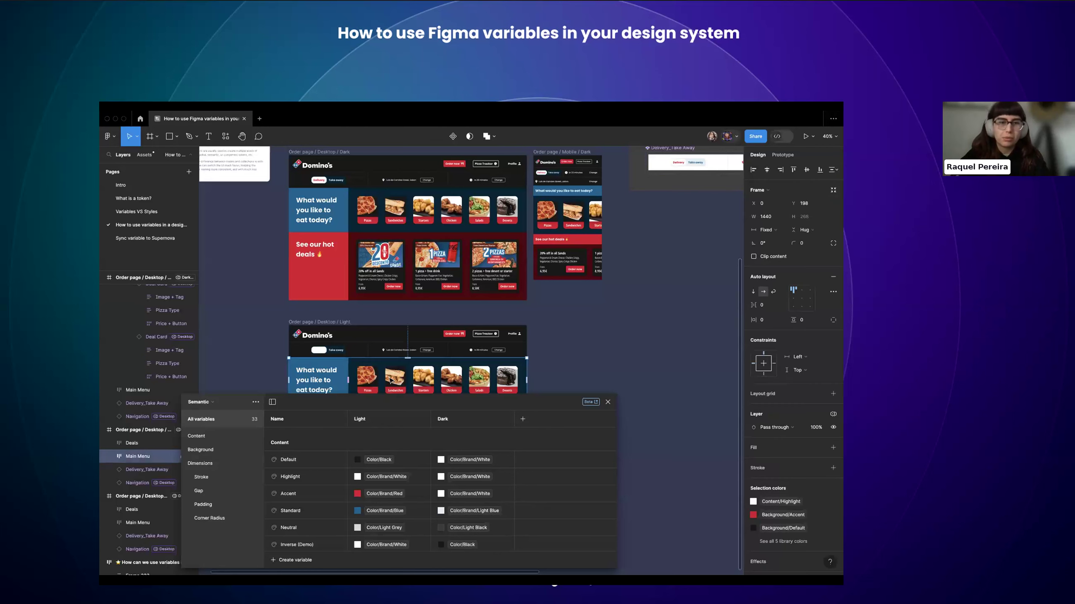
left_click_drag(358, 397, 344, 480)
scroll(254, 376, "down", 2)
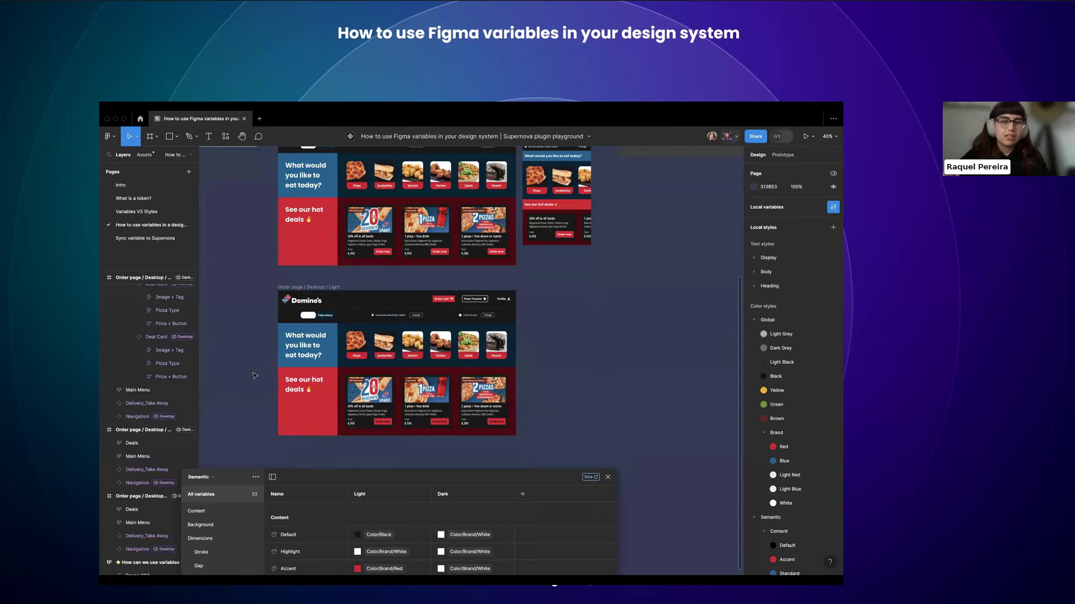
- Inspect the Pizzas and Sandwiches menu cards in the duplicated desktop page, and clear the selection
scroll(364, 349, "up", 8)
scroll(350, 349, "up", 3)
left_click(425, 338)
left_click(364, 339)
left_click(421, 338)
left_click(369, 343)
scroll(368, 342, "down", 5)
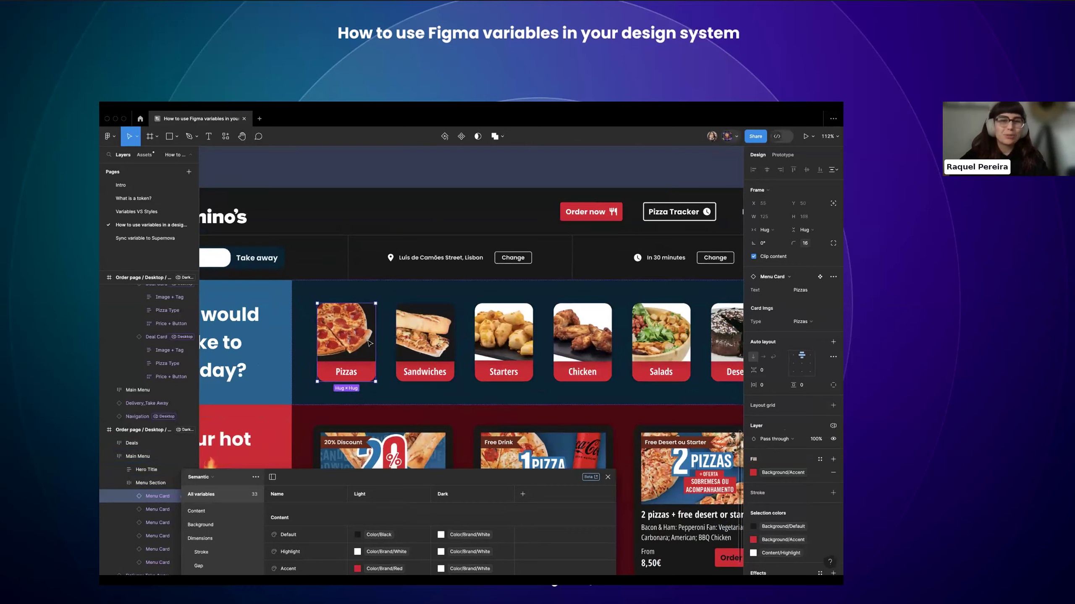
left_click(234, 354)
scroll(234, 354, "down", 2)
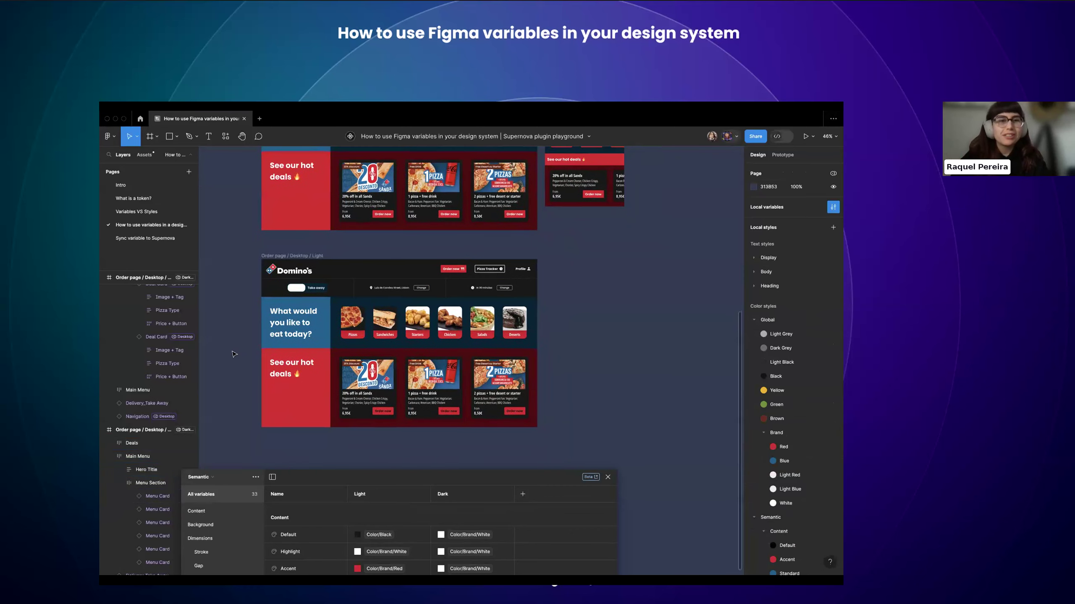
- Duplicate the Order page / Mobile / Light frame and align the copy directly below the dark mobile page
scroll(492, 296, "up", 2)
scroll(491, 296, "right", 3)
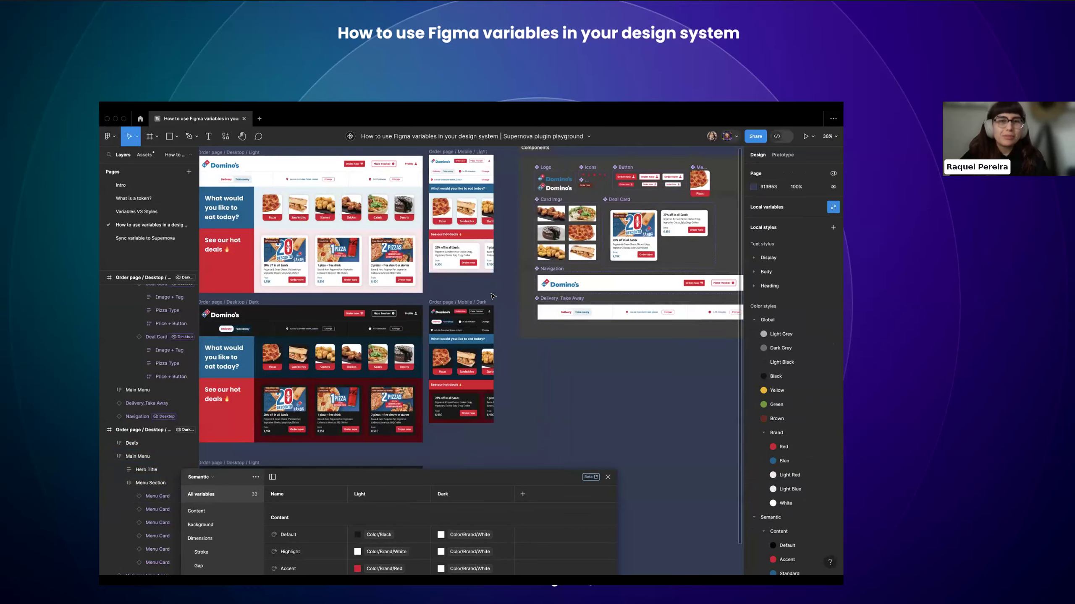
scroll(492, 296, "up", 3)
left_click(455, 245)
scroll(455, 245, "down", 1)
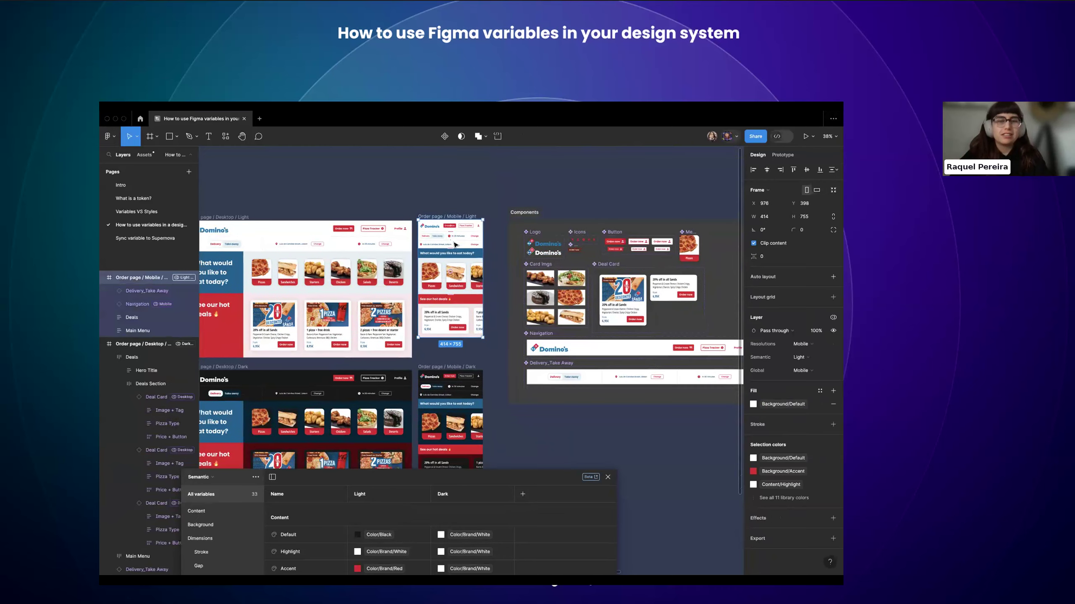
key("ctrl+d")
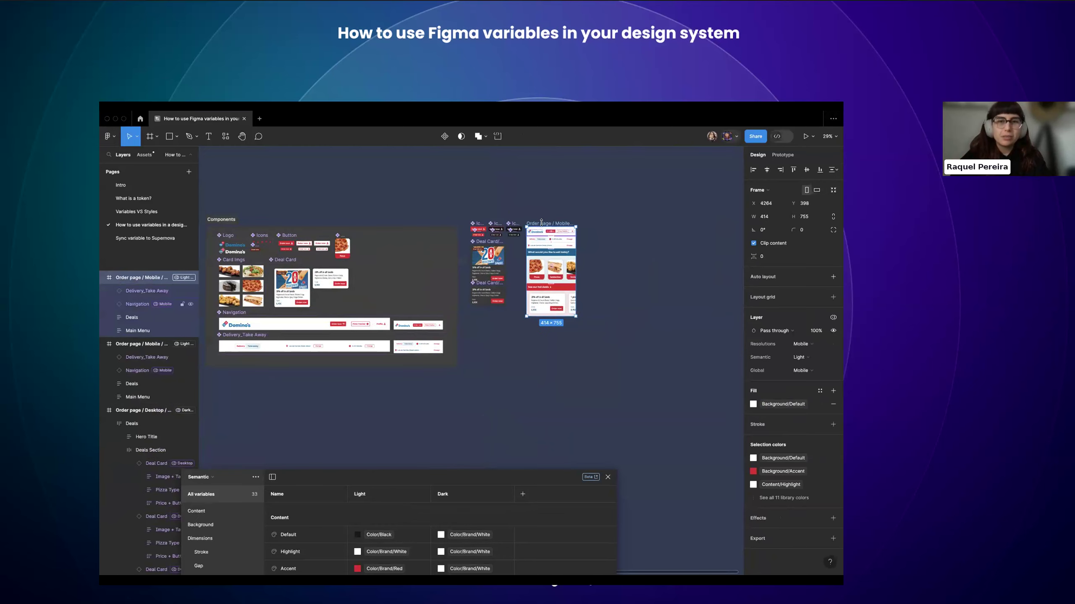
key("ctrl+z")
scroll(365, 414, "left", 5)
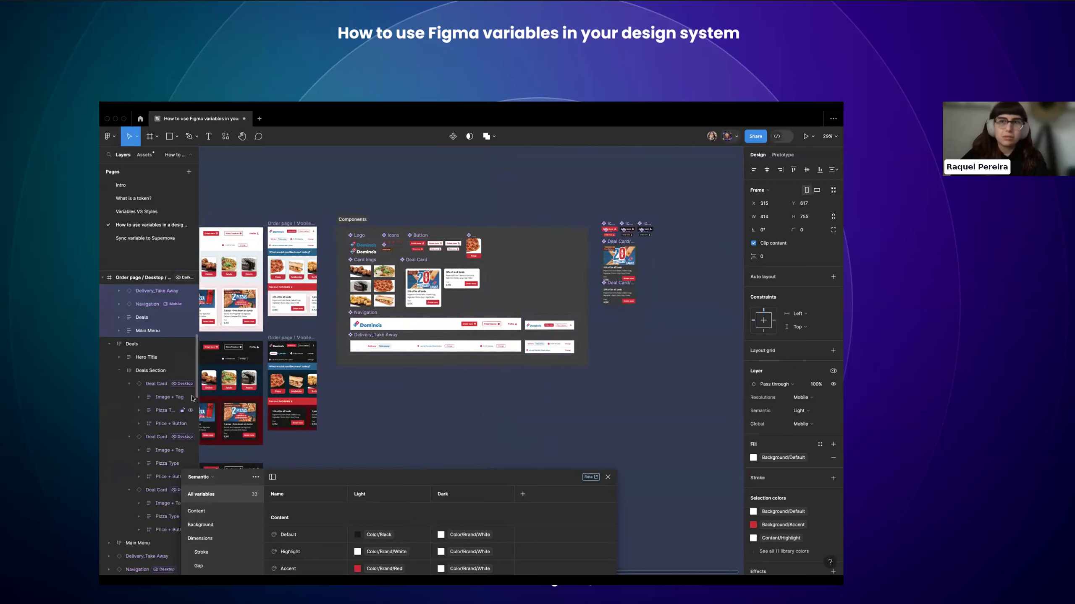
left_click_drag(364, 414, 334, 460)
scroll(334, 460, "down", 5)
scroll(389, 293, "up", 4)
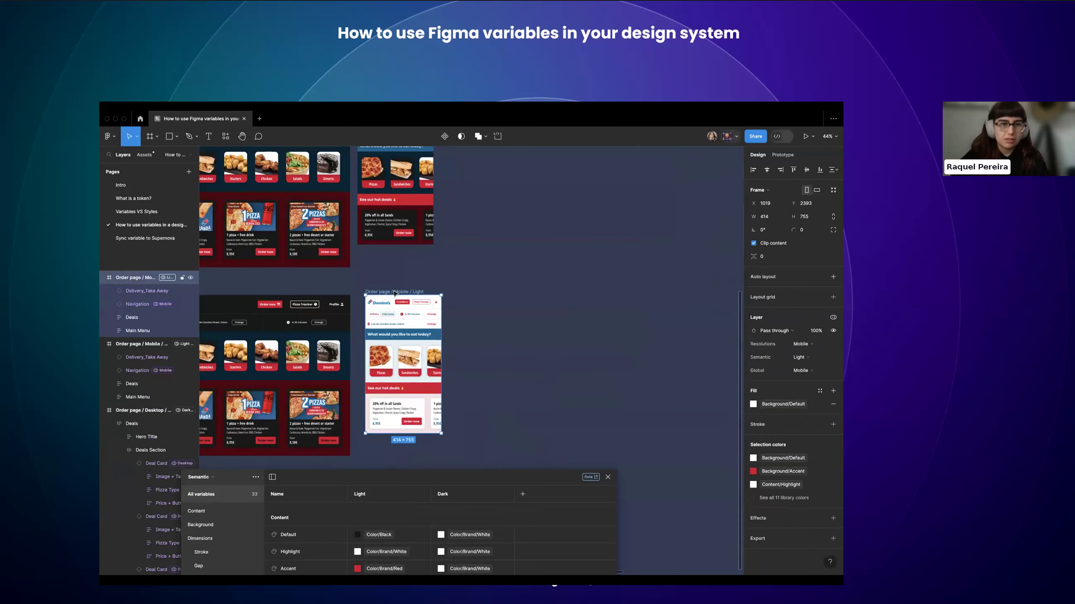
left_click_drag(389, 293, 385, 293)
- Set the Semantic variable mode of the duplicated mobile page to Dark
left_click(796, 358)
left_click(797, 366)
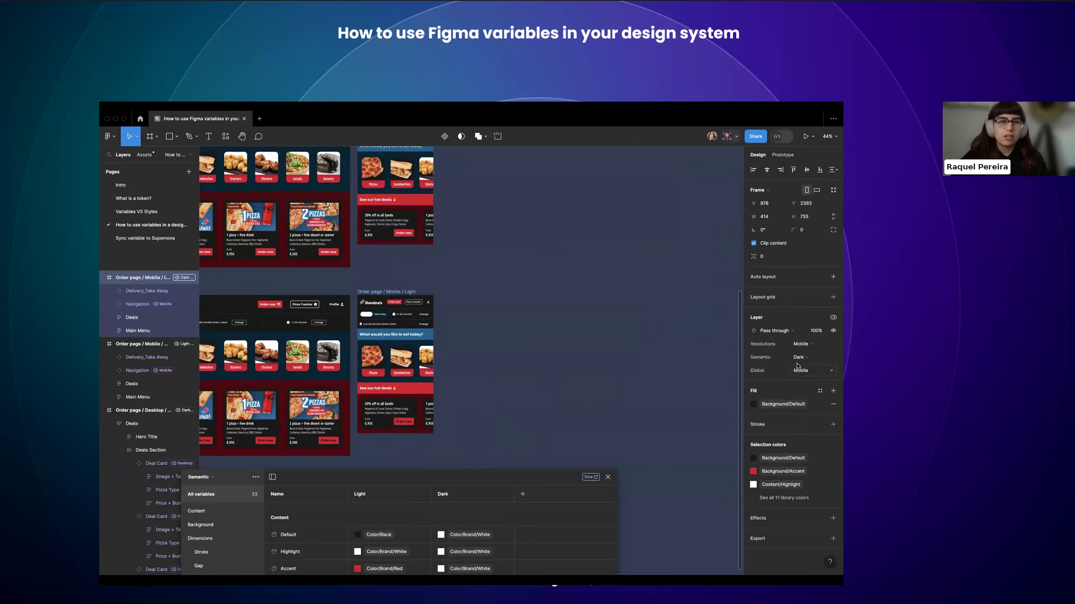
- Check the dark mobile copy up close and remove both duplicated order pages from the canvas
scroll(367, 386, "up", 5)
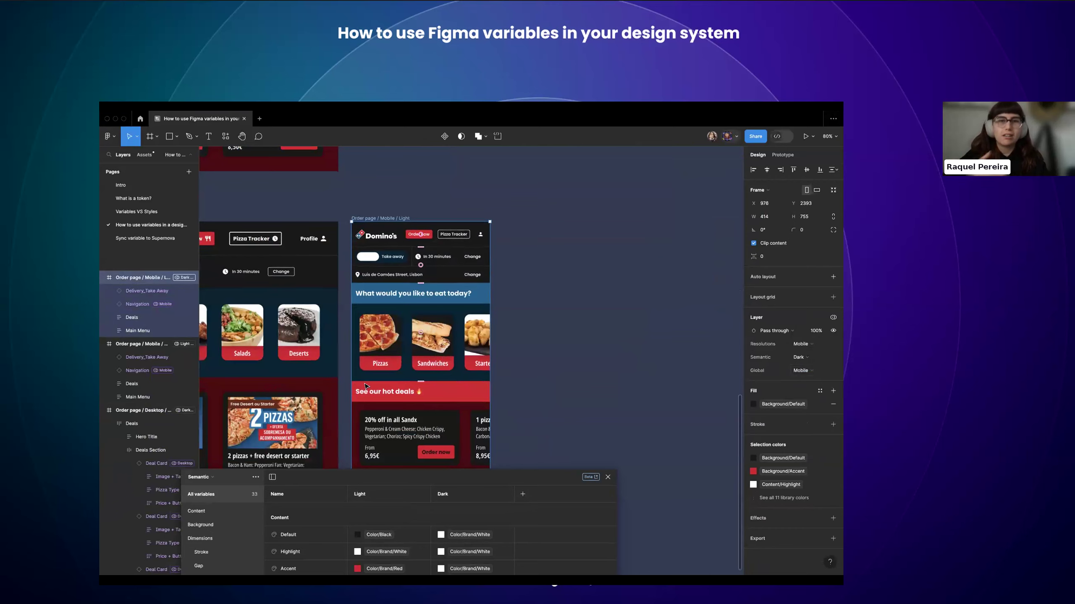
scroll(366, 386, "down", 5)
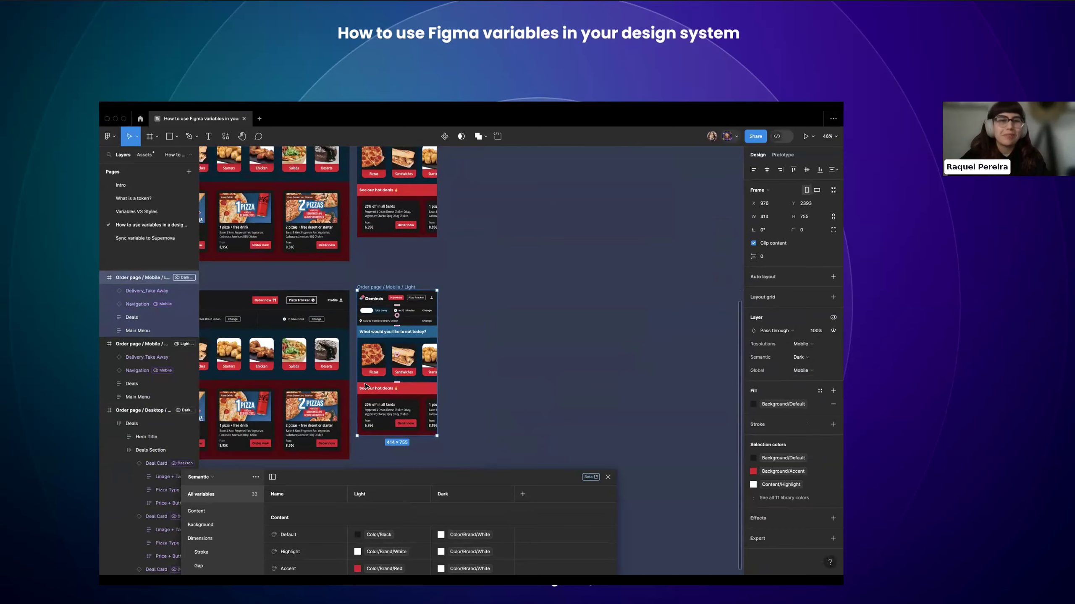
key("Escape")
scroll(366, 387, "down", 5)
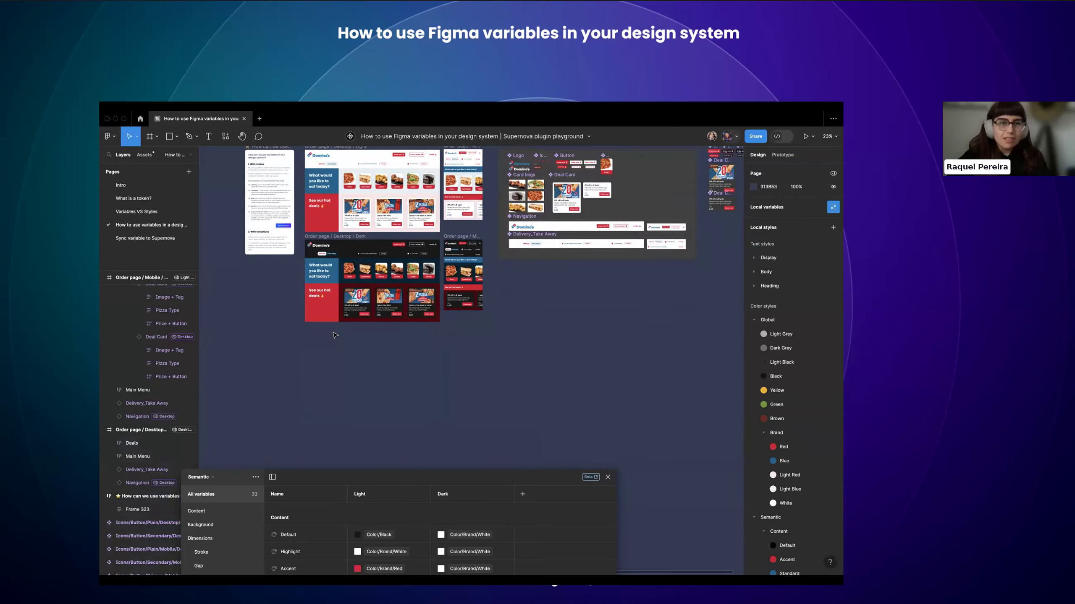
- Select the Button component set and compare its variants with the separate dark button and deal card components
scroll(334, 335, "up", 3)
scroll(334, 336, "right", 6)
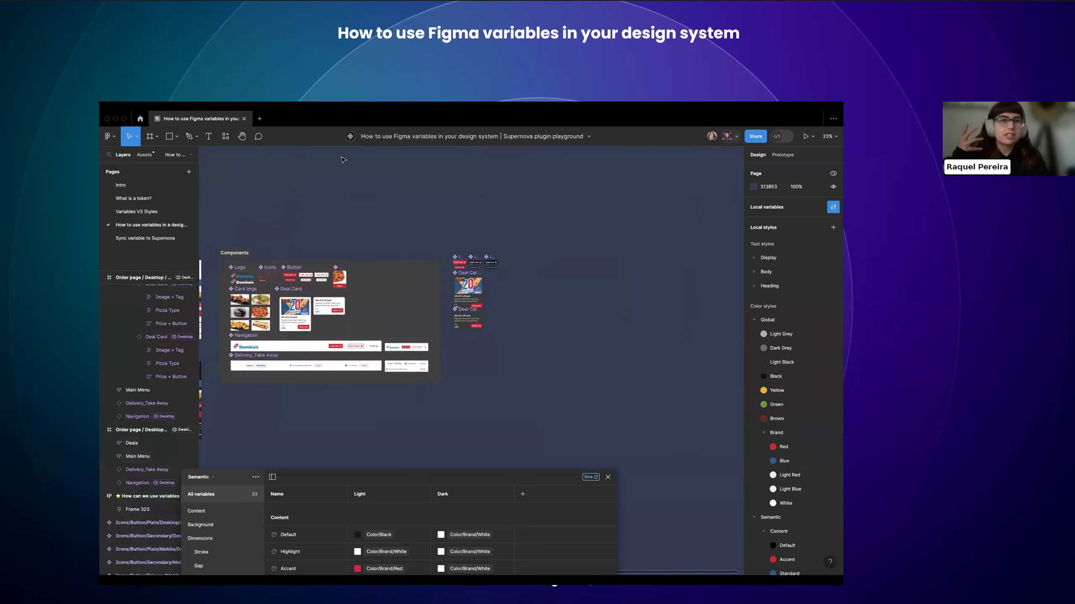
scroll(295, 272, "up", 10)
left_click(280, 246)
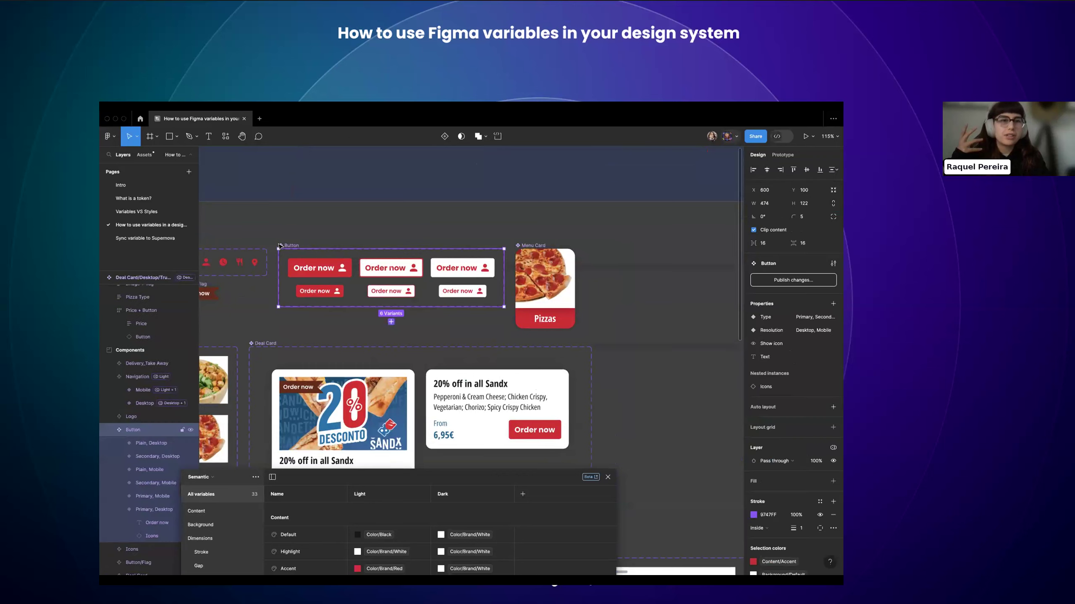
scroll(280, 246, "down", 5)
scroll(384, 214, "up", 5)
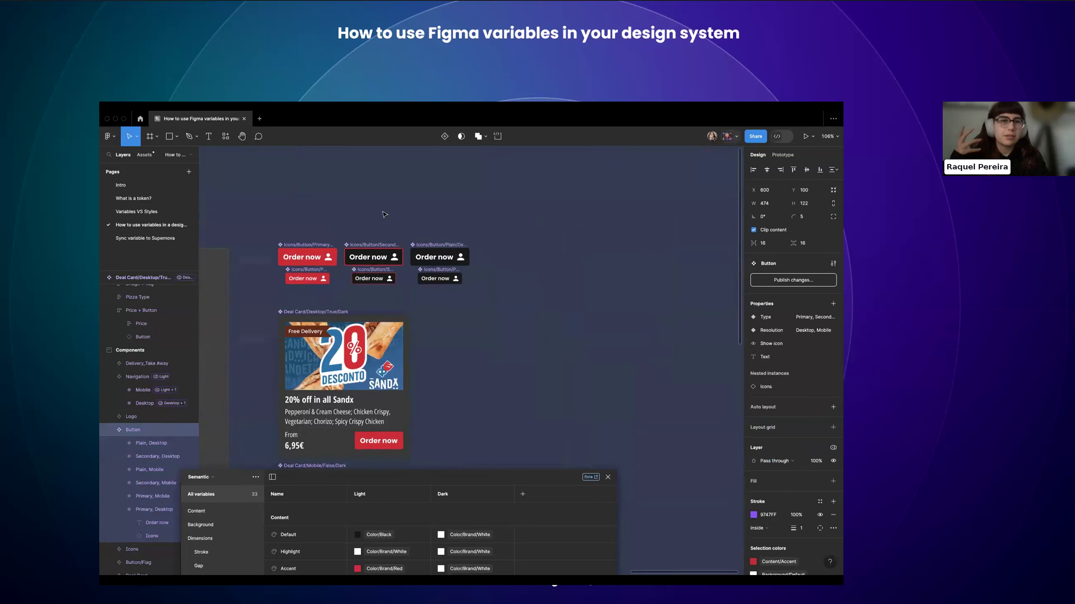
scroll(344, 258, "up", 3)
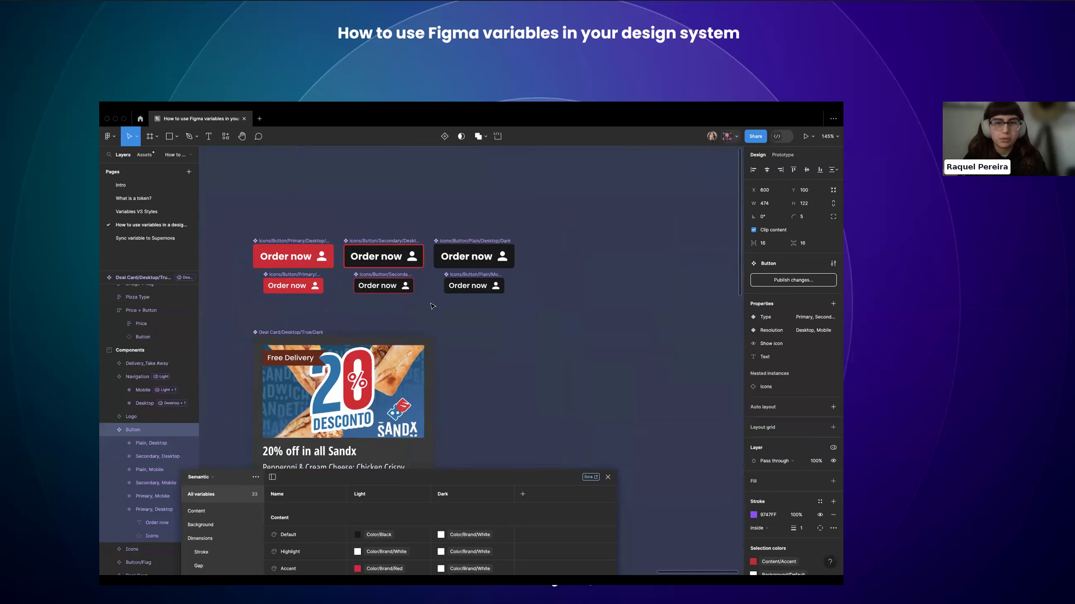
scroll(431, 305, "down", 4)
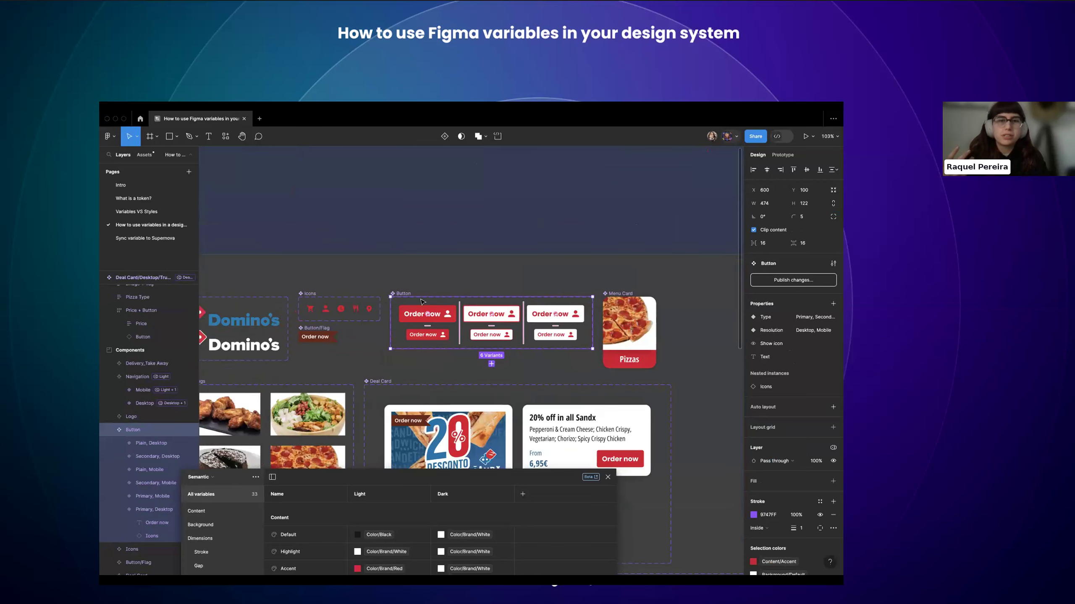
scroll(422, 301, "right", 2)
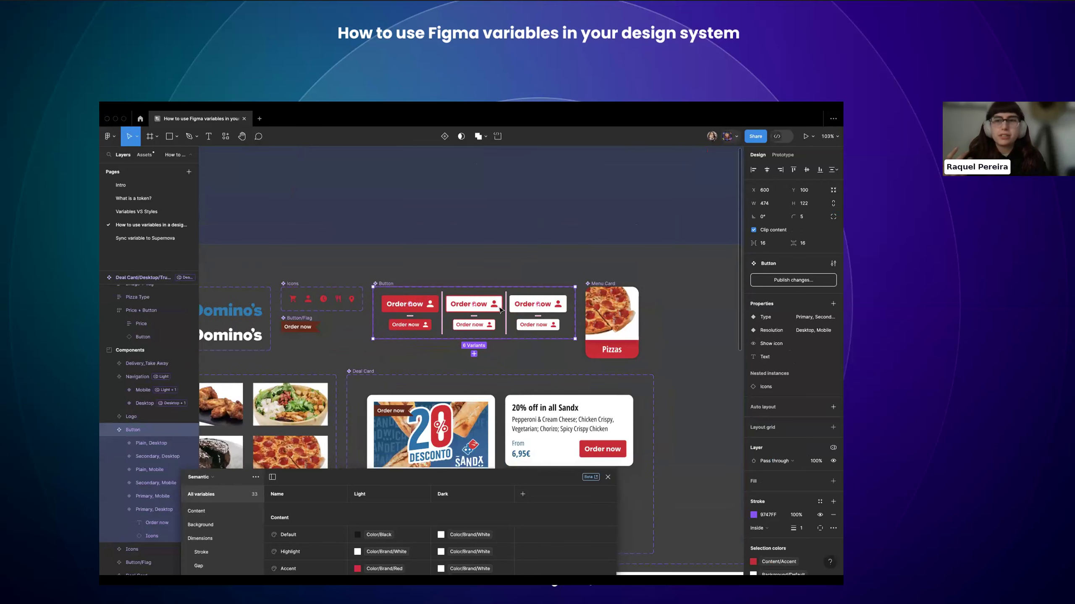
- Add a variant property named Theme with the value Default to the Button component set
left_click(831, 305)
left_click(796, 331)
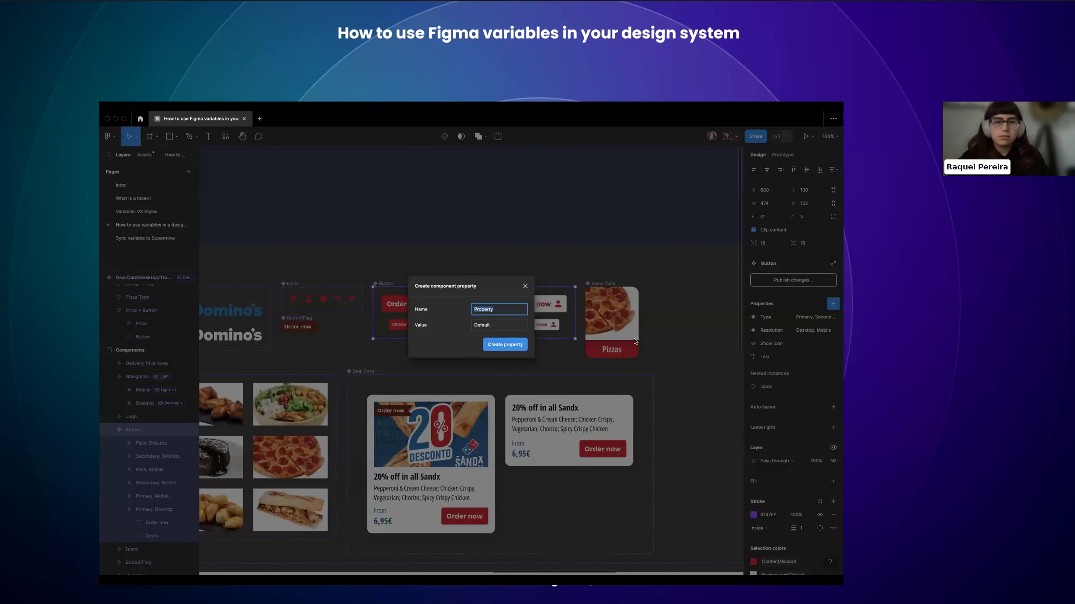
type("Thme")
key("Return")
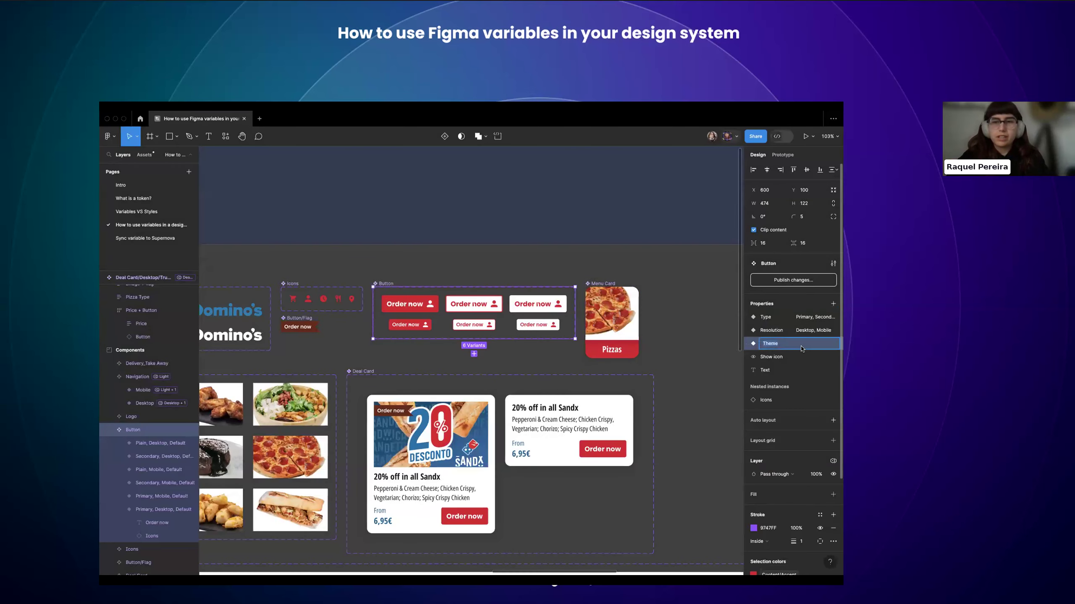
- Remove the Theme variant property from the Button component set
left_click(438, 211)
scroll(448, 237, "down", 3)
scroll(462, 262, "left", 5)
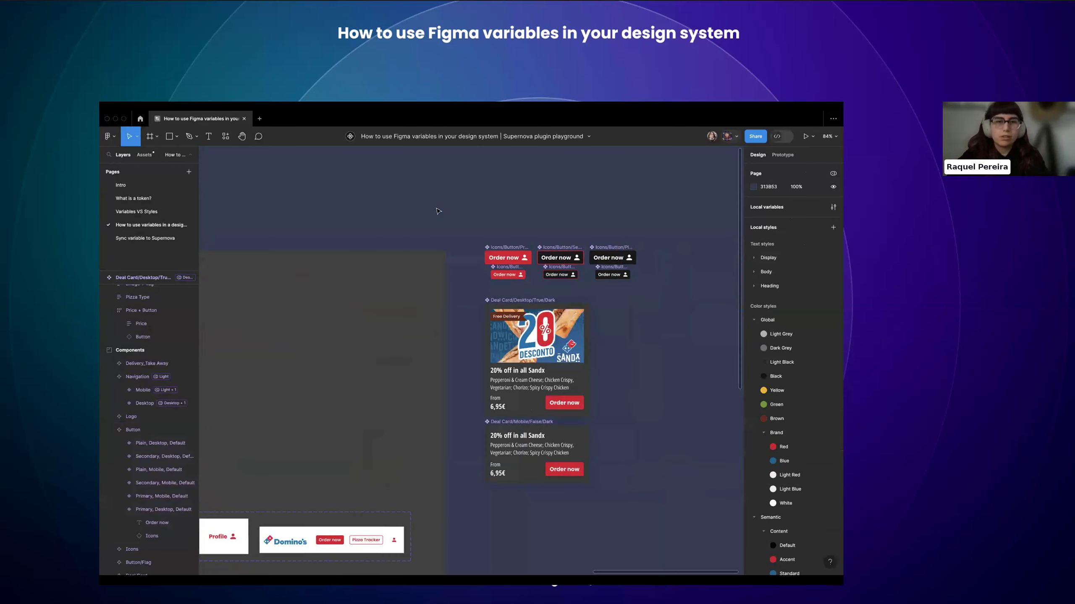
scroll(423, 300, "left", 10)
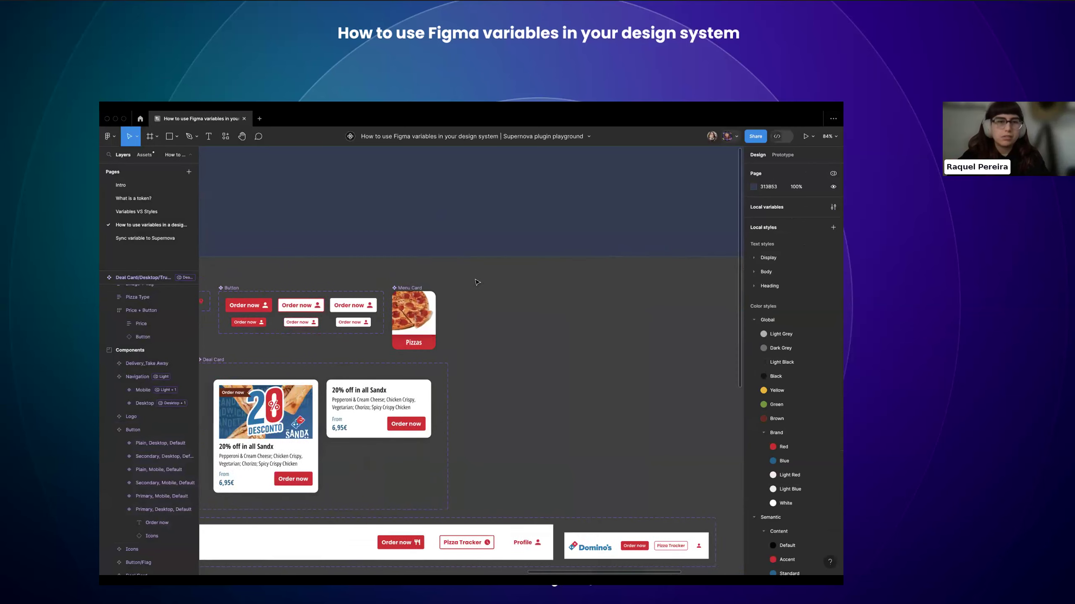
scroll(377, 321, "up", 5)
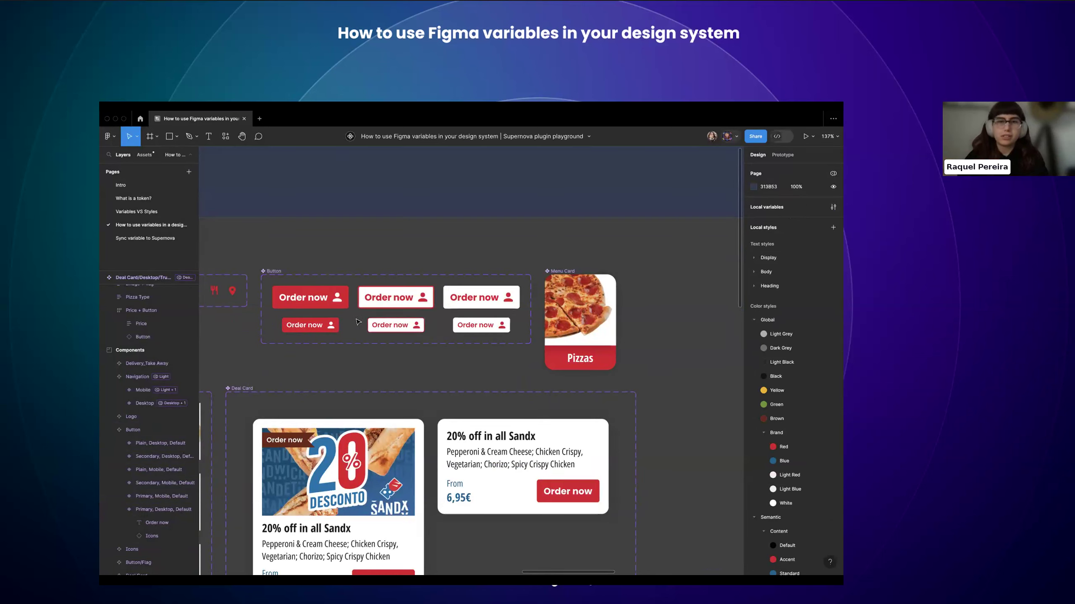
left_click(273, 270)
mouse_move(828, 345)
left_click(829, 345)
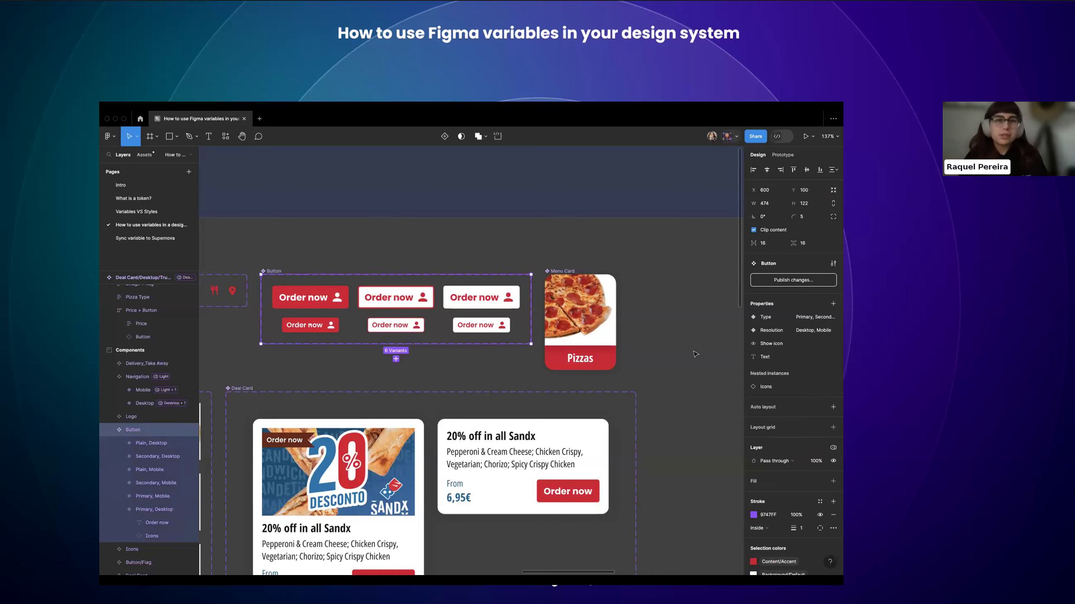
- Examine the Button variants alongside the other components, and compare them with their use in the dark order pages
scroll(696, 354, "down", 5)
scroll(344, 246, "right", 5)
scroll(343, 246, "up", 5)
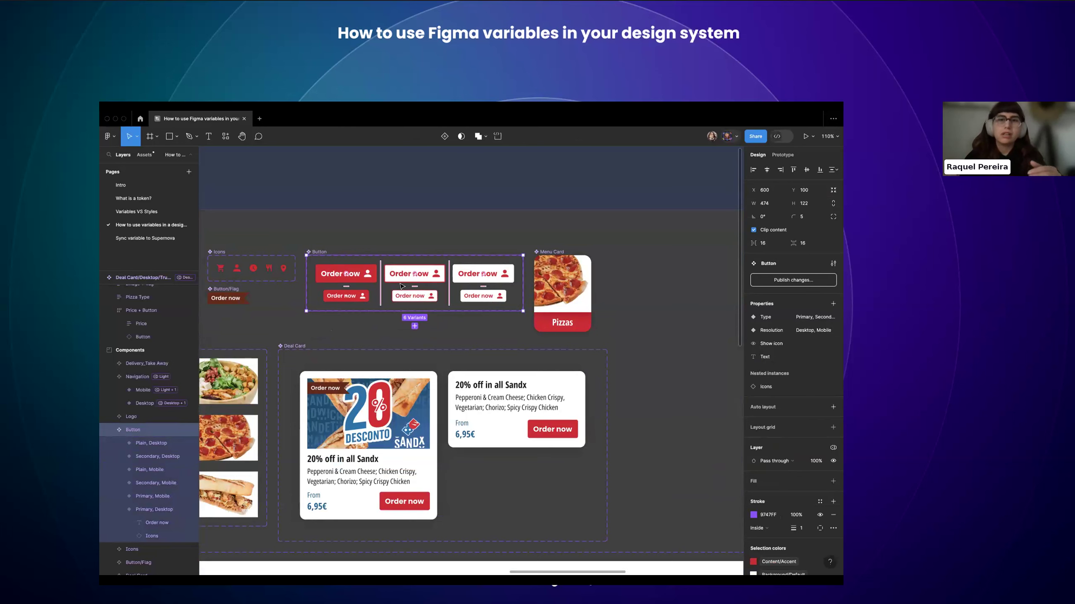
scroll(401, 287, "up", 5)
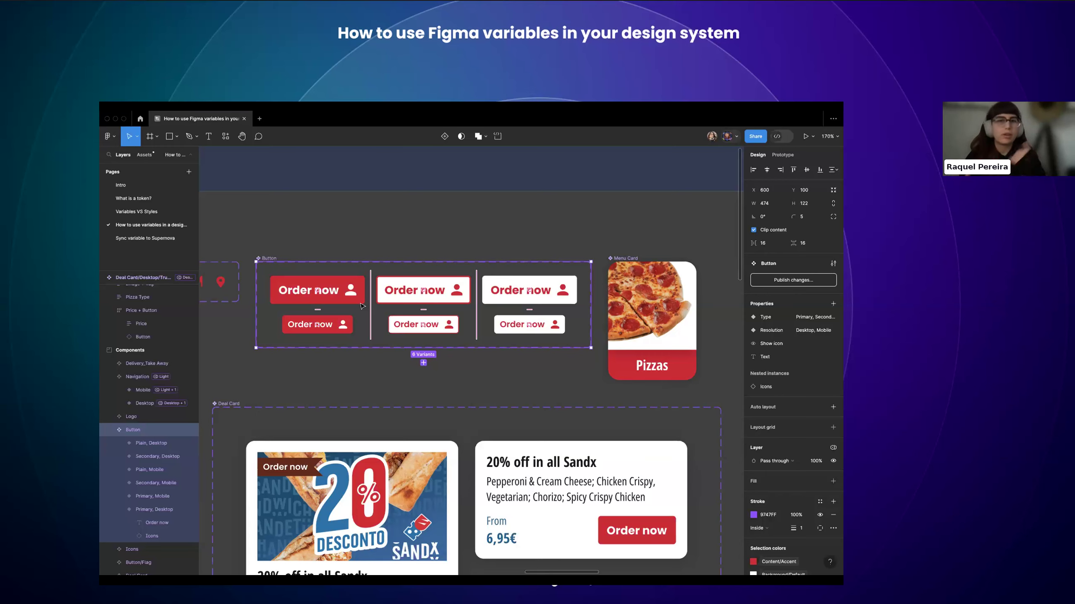
scroll(362, 305, "down", 5)
scroll(423, 262, "up", 3)
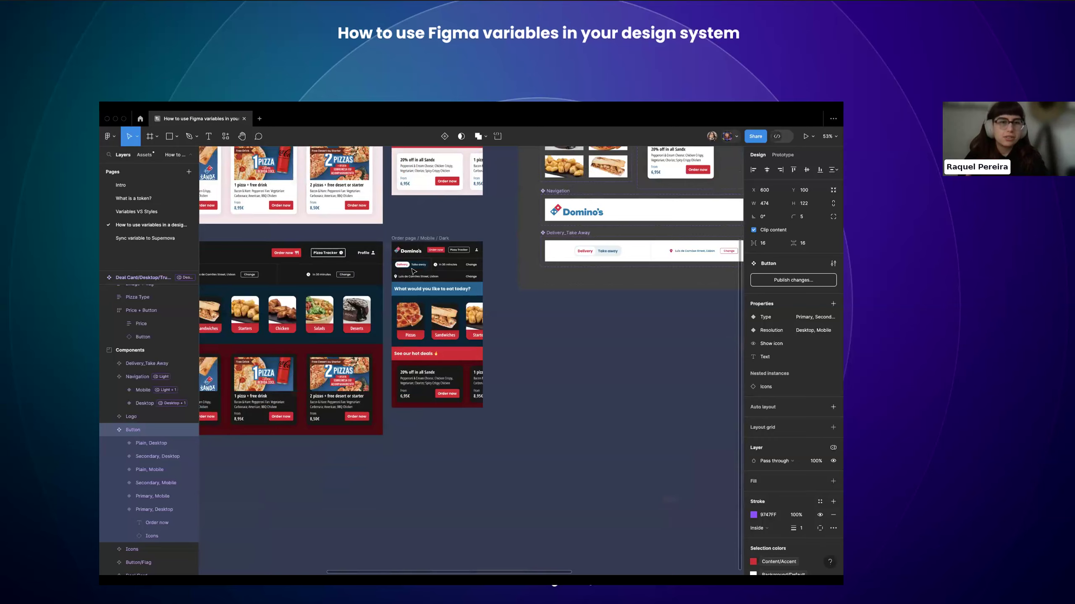
scroll(448, 242, "up", 3)
scroll(448, 241, "down", 5)
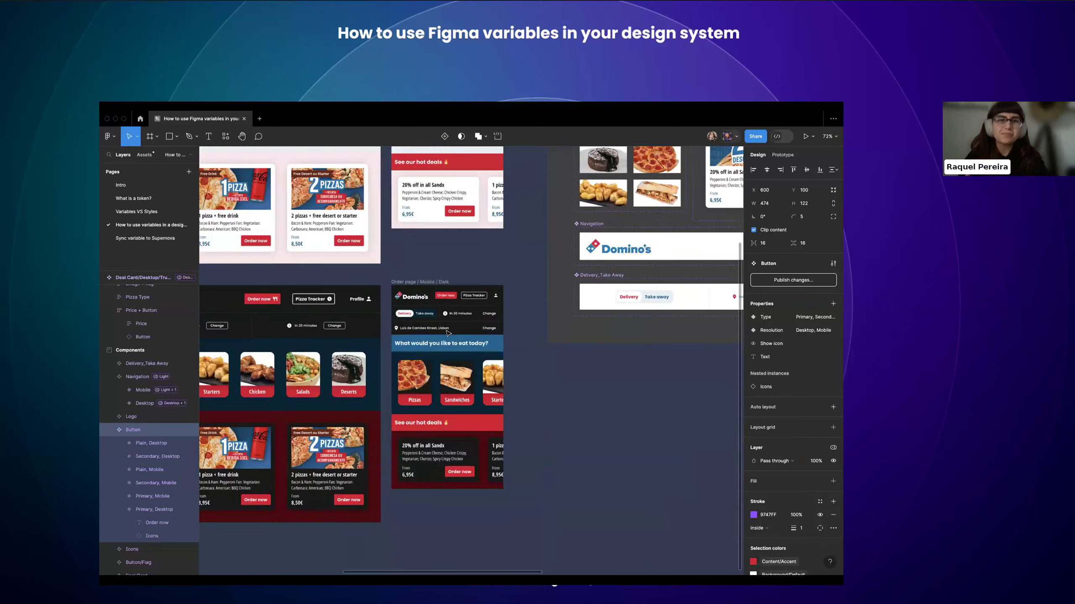
scroll(447, 334, "up", 2)
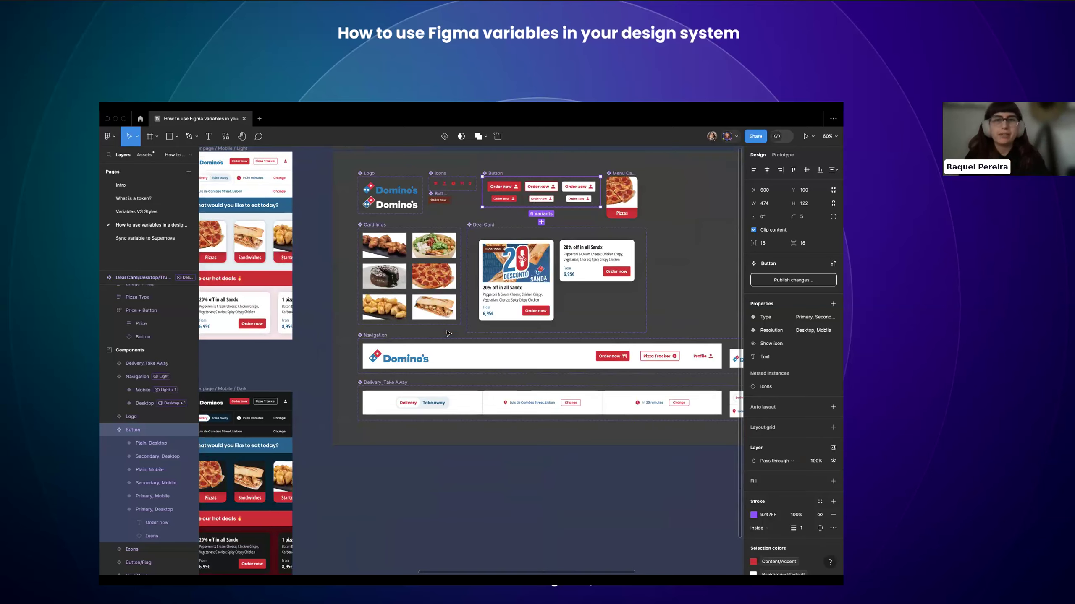
- Compare the component sets, including the Button variants, with the Delivery_Take Away instance in the dark mobile order page
scroll(447, 333, "down", 2)
scroll(401, 332, "up", 5)
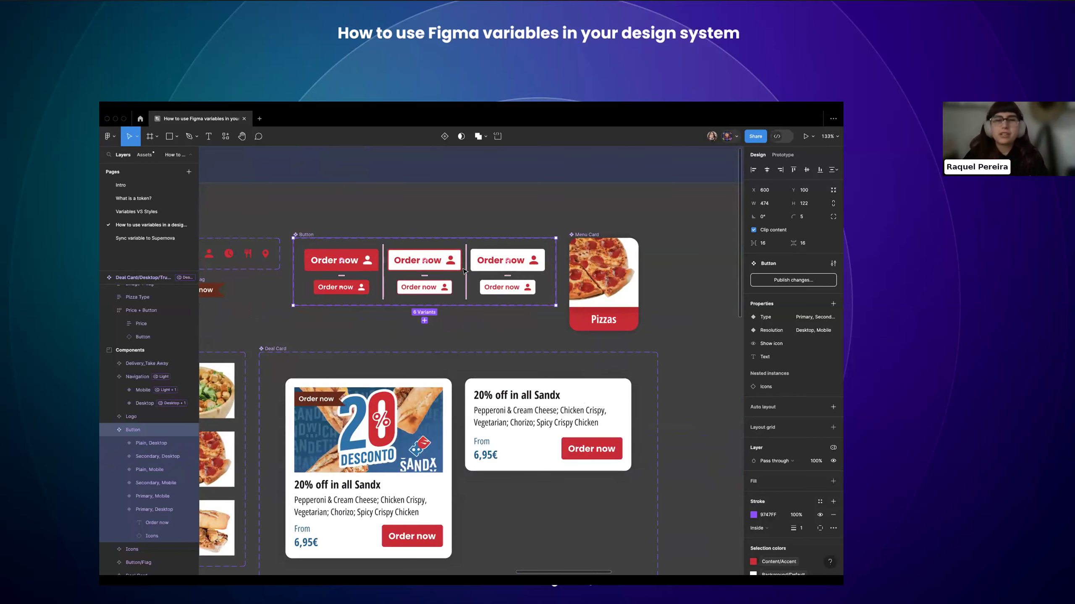
scroll(381, 339, "down", 3)
scroll(364, 364, "down", 1)
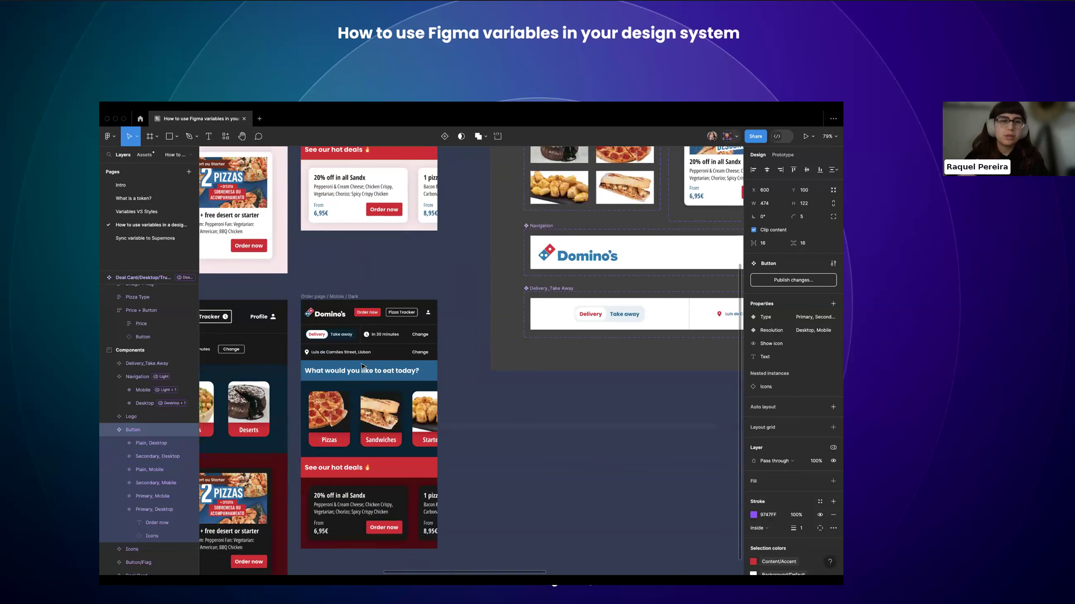
left_click(367, 348)
scroll(372, 347, "up", 3)
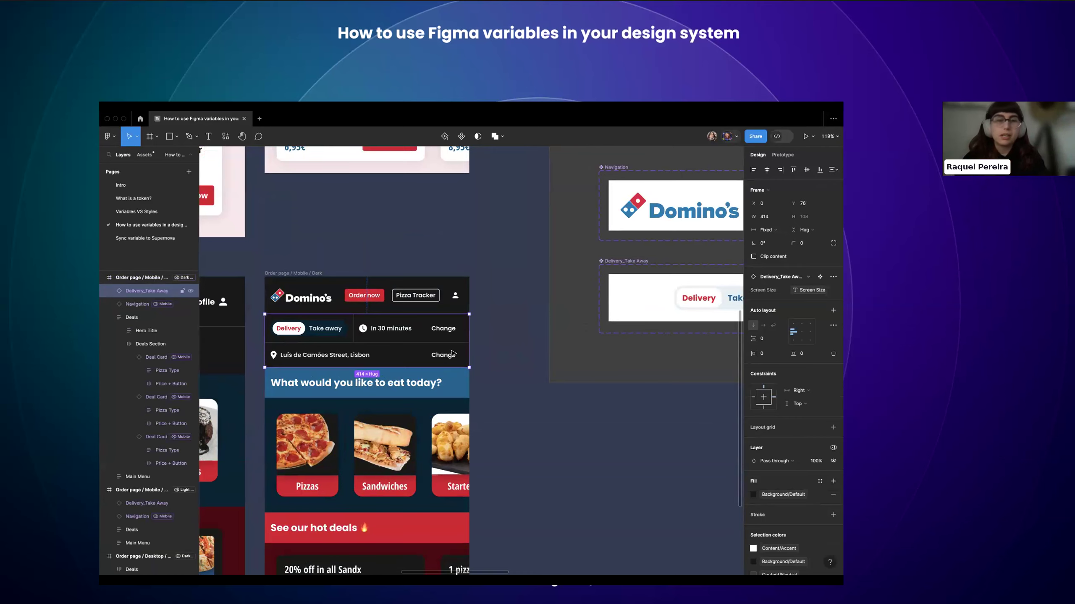
scroll(452, 353, "down", 5)
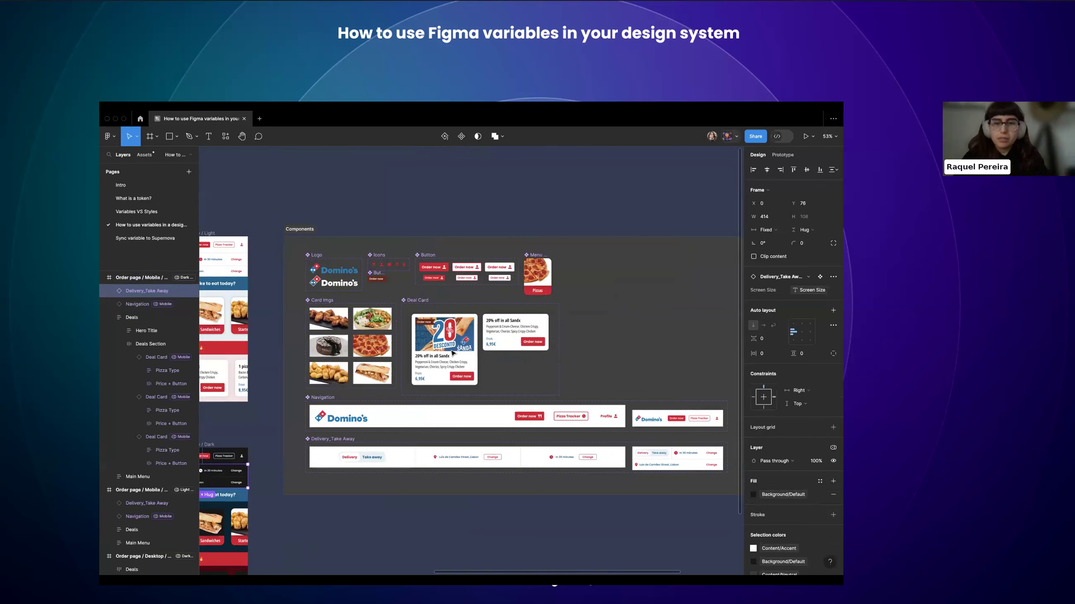
scroll(345, 301, "up", 5)
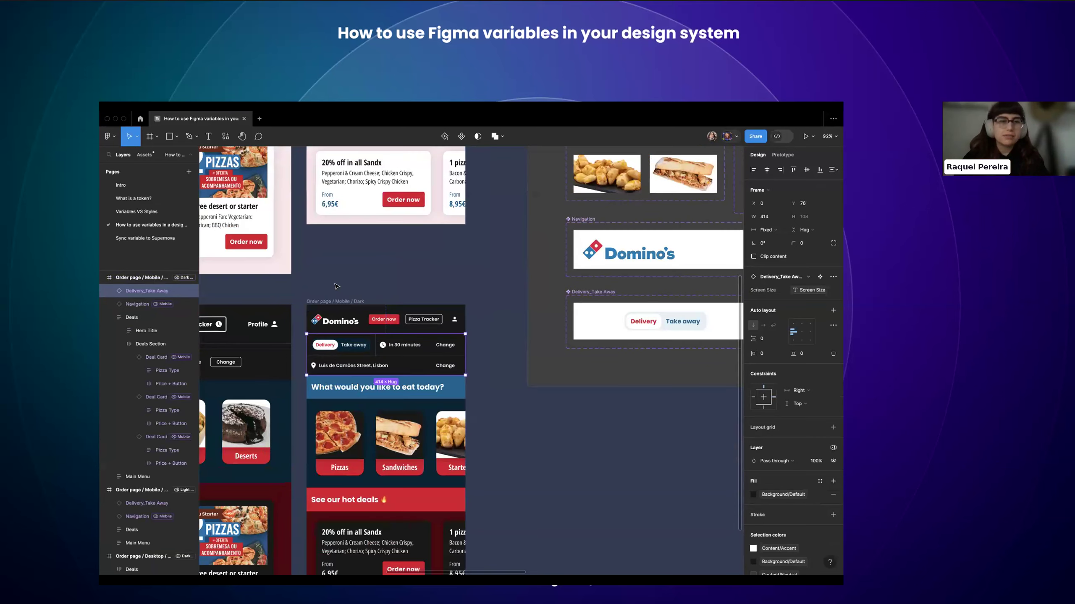
- Select the Order page / Mobile / Dark frame and check which variable modes are applied to it
left_click(345, 301)
scroll(345, 301, "down", 2)
scroll(344, 301, "left", 2)
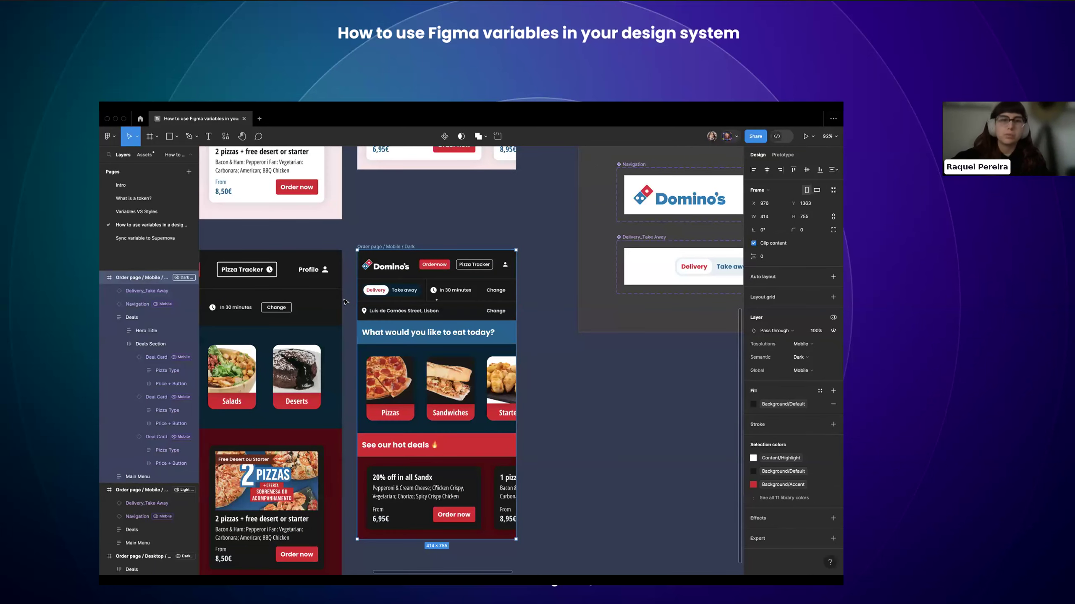
scroll(345, 301, "down", 8)
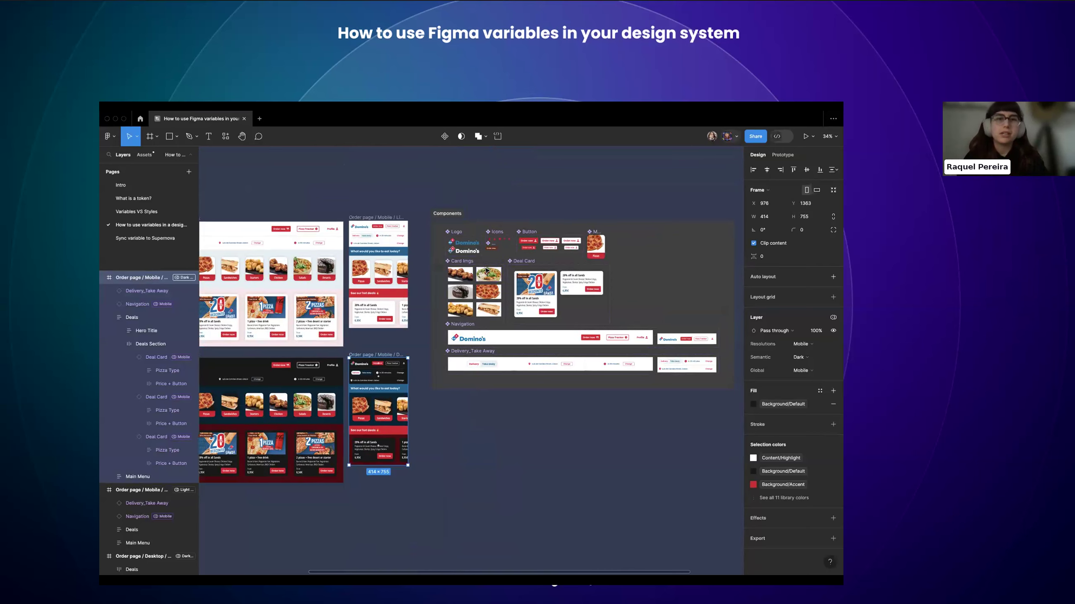
- Inspect the Primary Desktop and Primary Mobile variants in the Button component set and compare their padding settings
scroll(402, 283, "right", 5)
scroll(399, 286, "up", 5)
scroll(399, 287, "up", 2)
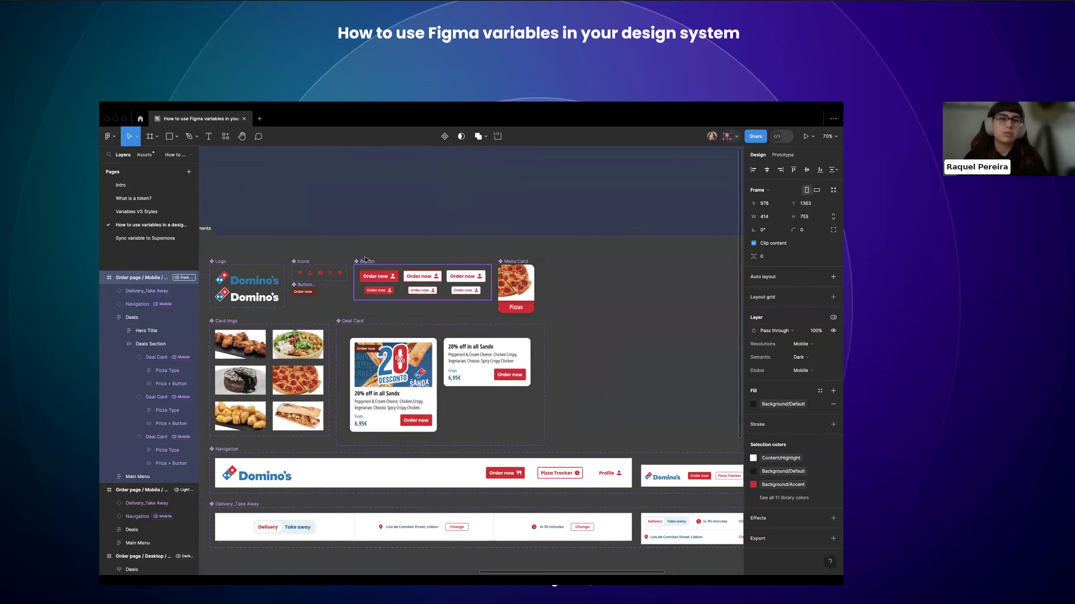
left_click(402, 285)
scroll(402, 285, "up", 3)
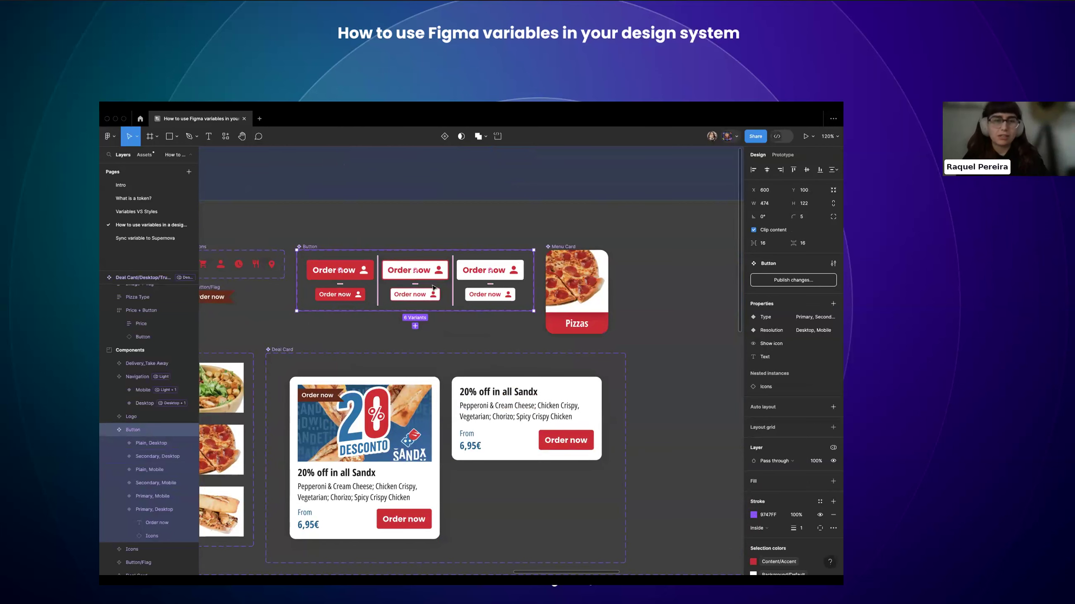
scroll(433, 288, "left", 1)
left_click(354, 298)
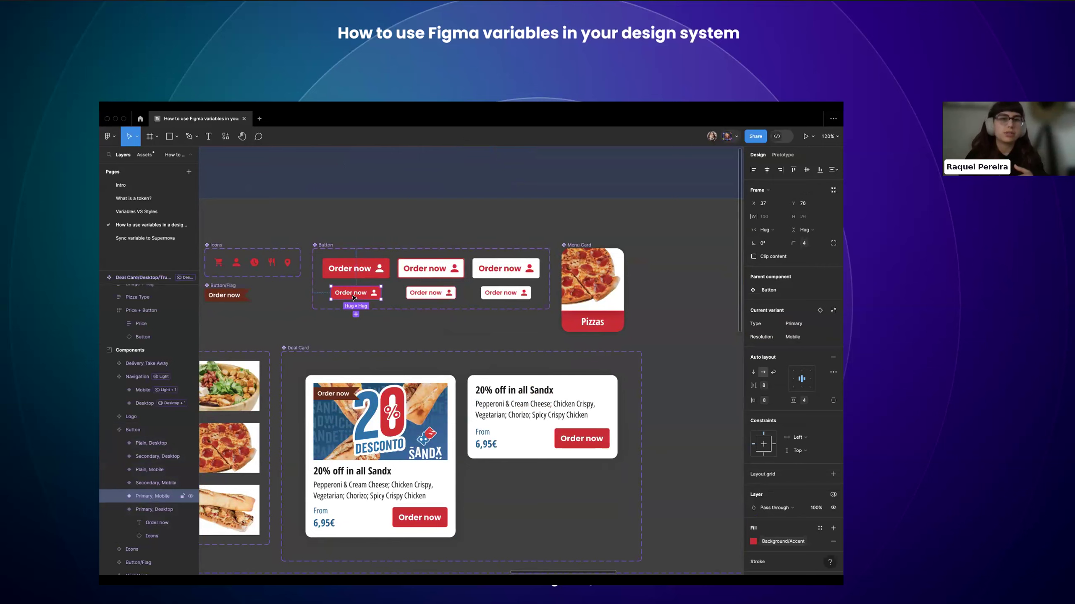
scroll(367, 290, "up", 5)
left_click(360, 254)
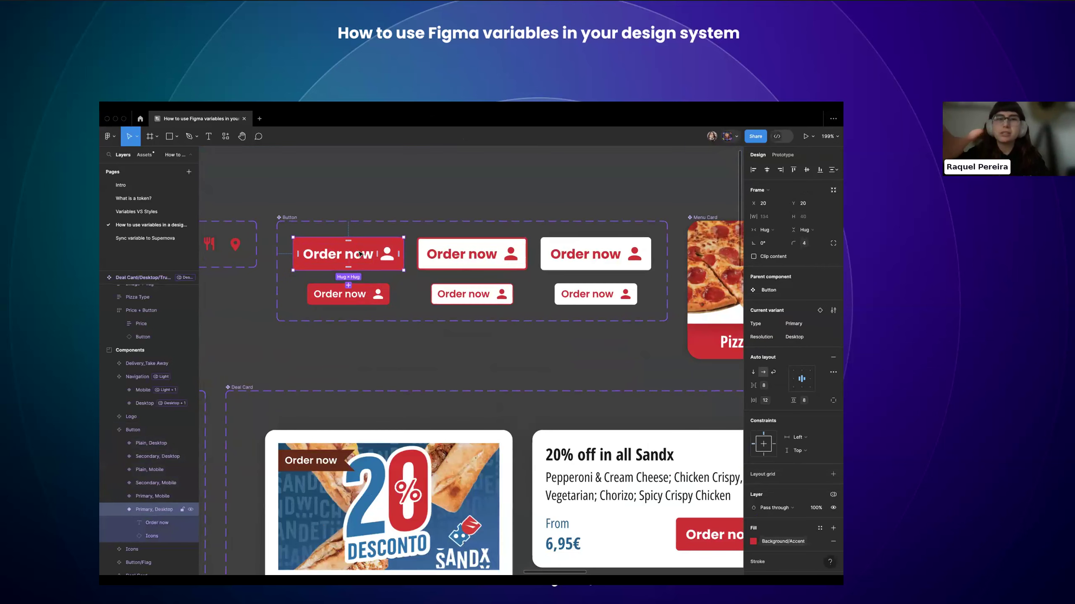
left_click(366, 299)
scroll(366, 299, "down", 5)
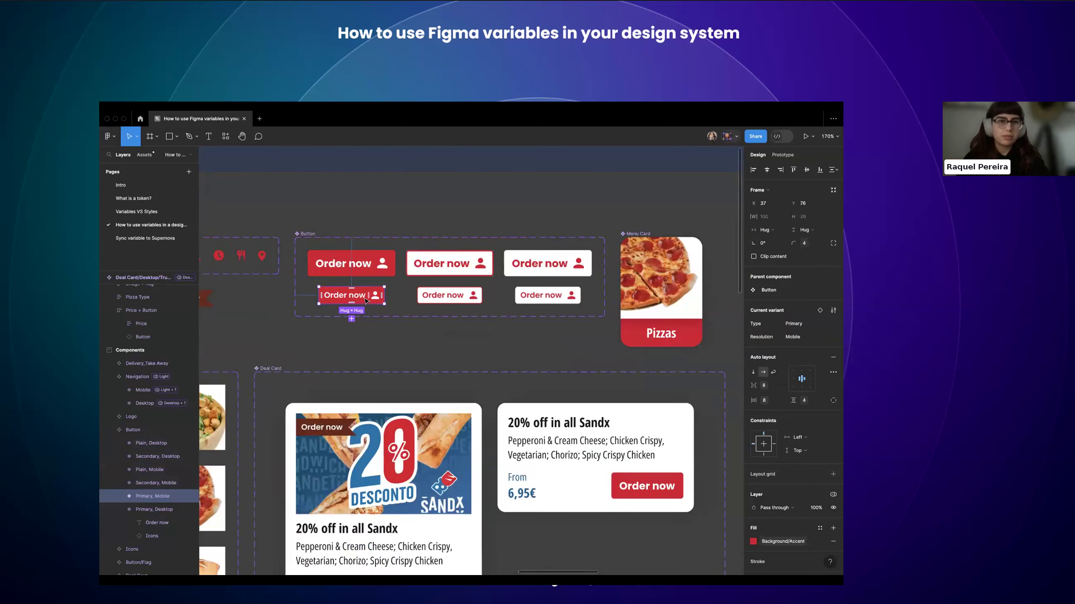
scroll(367, 300, "up", 6)
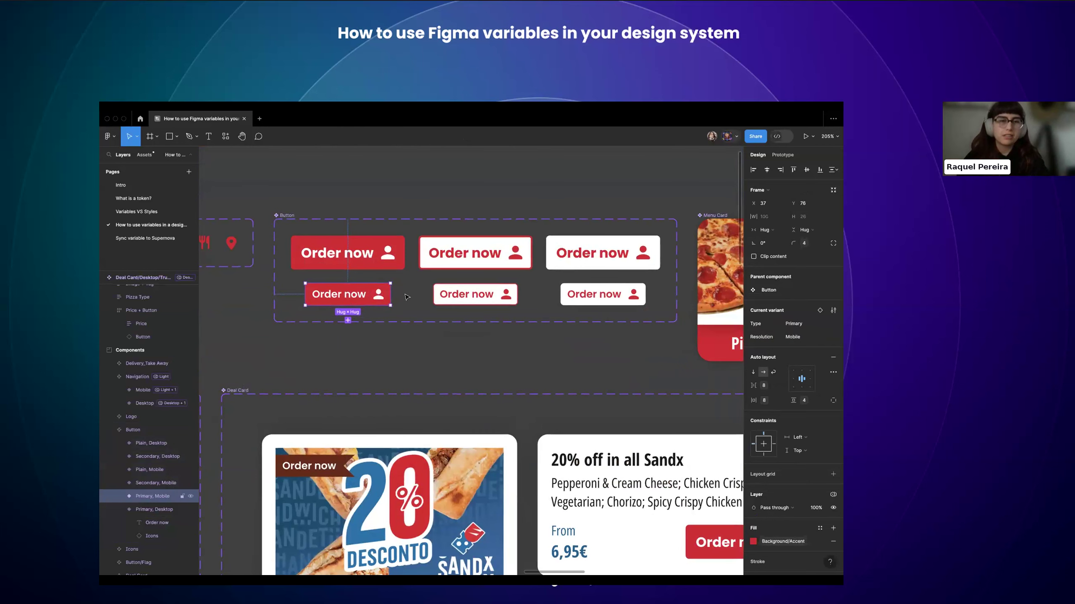
scroll(359, 297, "down", 4)
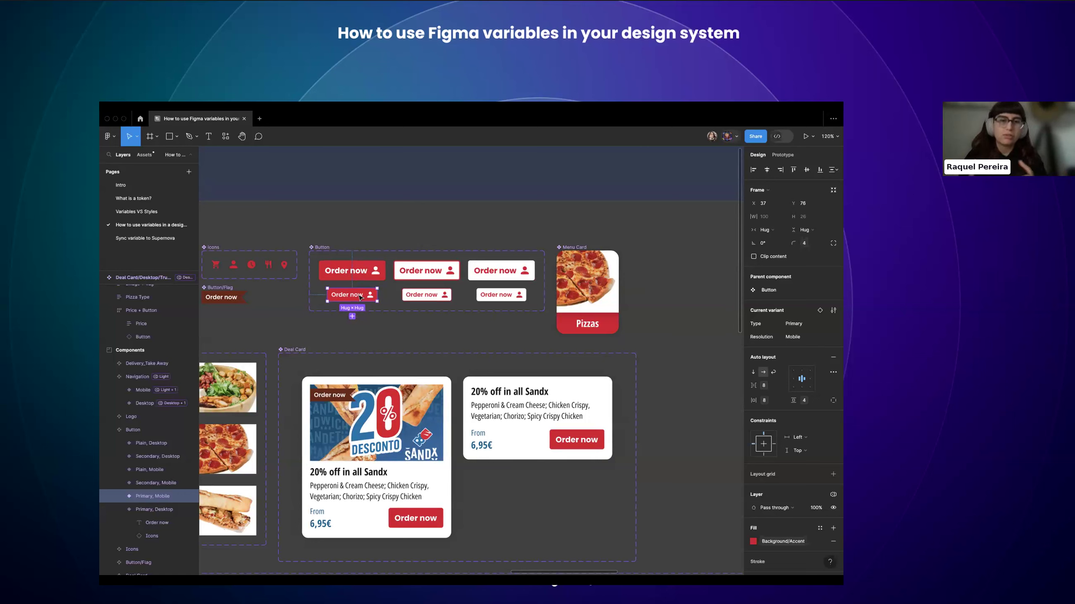
scroll(370, 322, "down", 5)
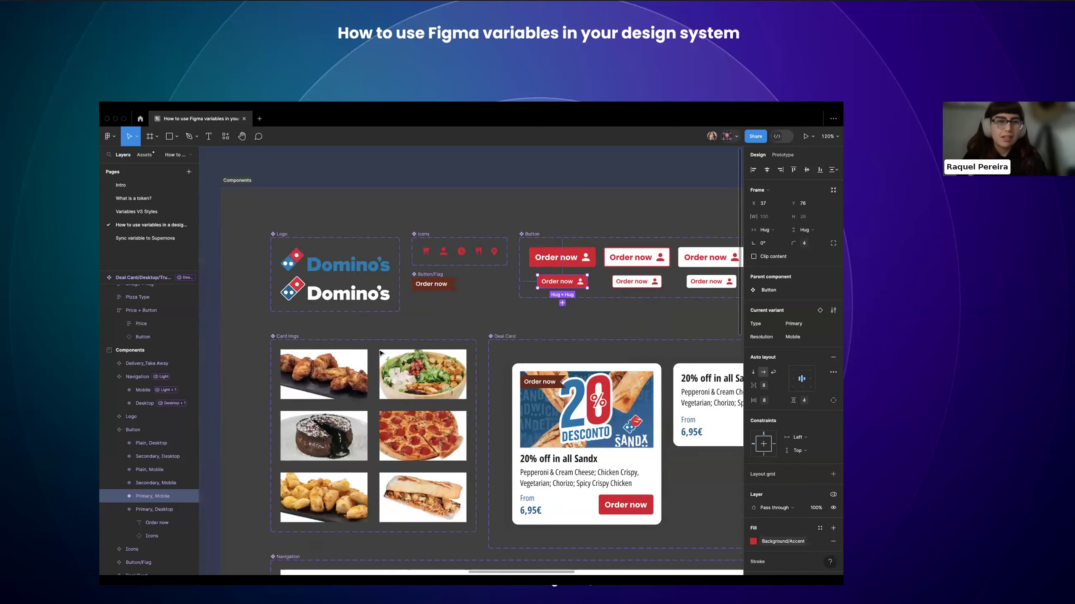
- Compare the Navigation and Delivery_Take Away instances between the light desktop and light mobile order pages
scroll(380, 352, "left", 10)
scroll(380, 353, "down", 3)
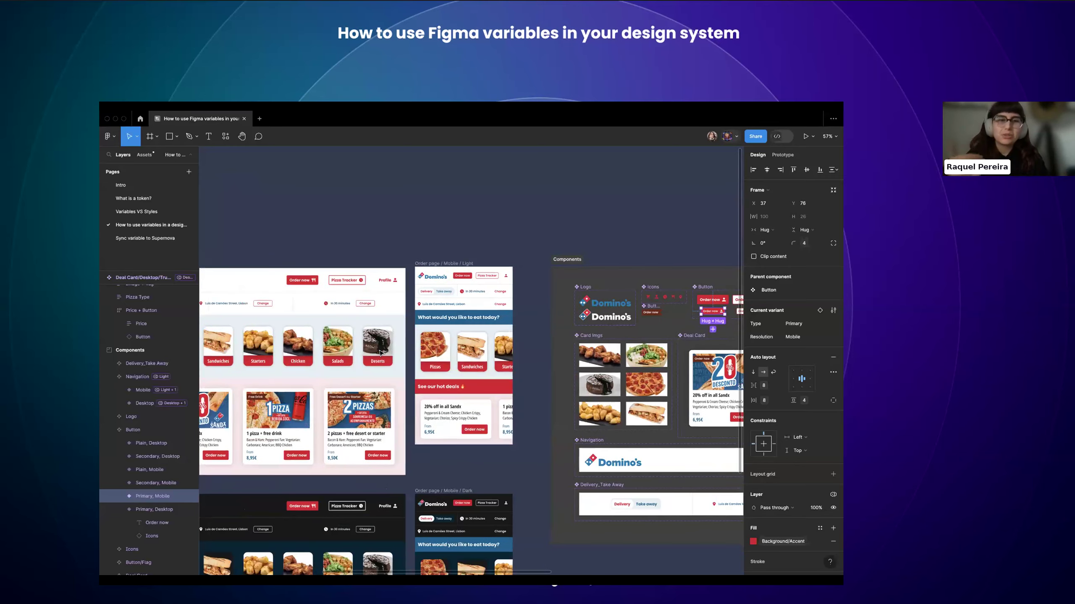
scroll(380, 353, "left", 10)
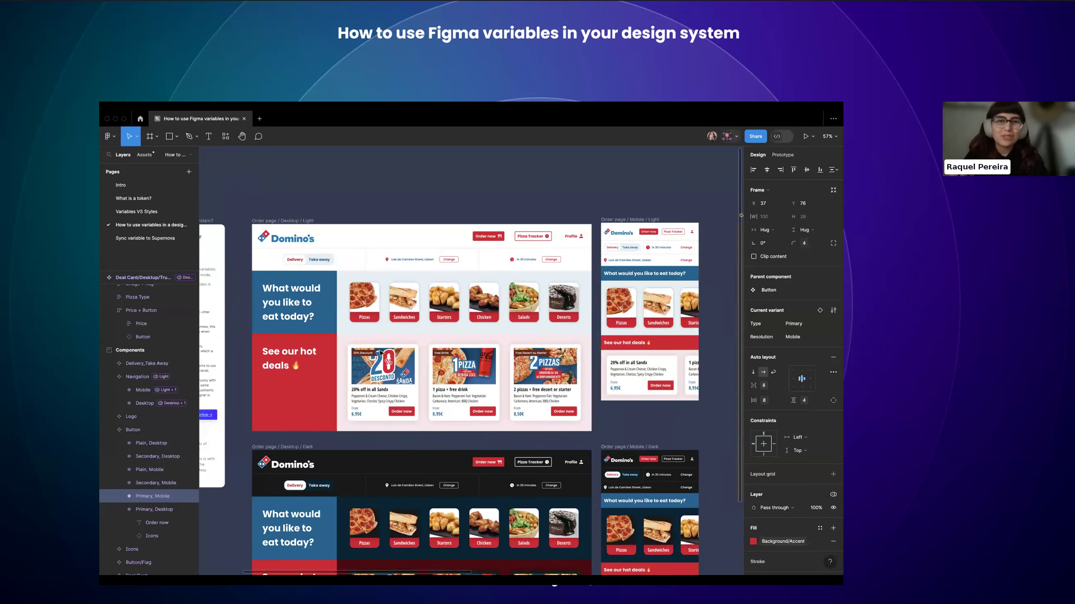
scroll(379, 353, "down", 1)
scroll(381, 352, "right", 3)
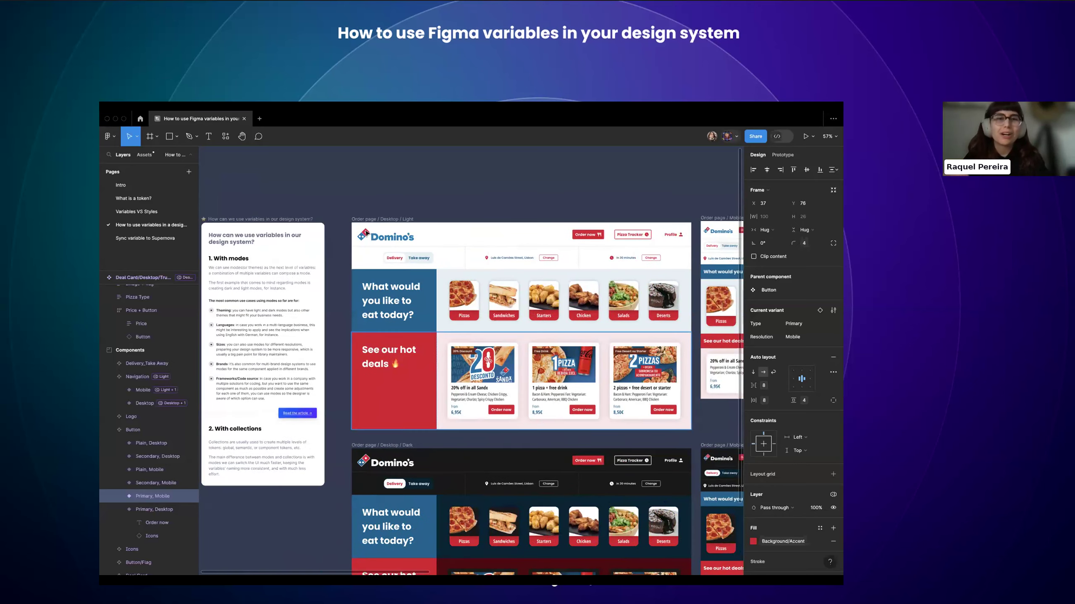
left_click(351, 211)
scroll(351, 212, "right", 5)
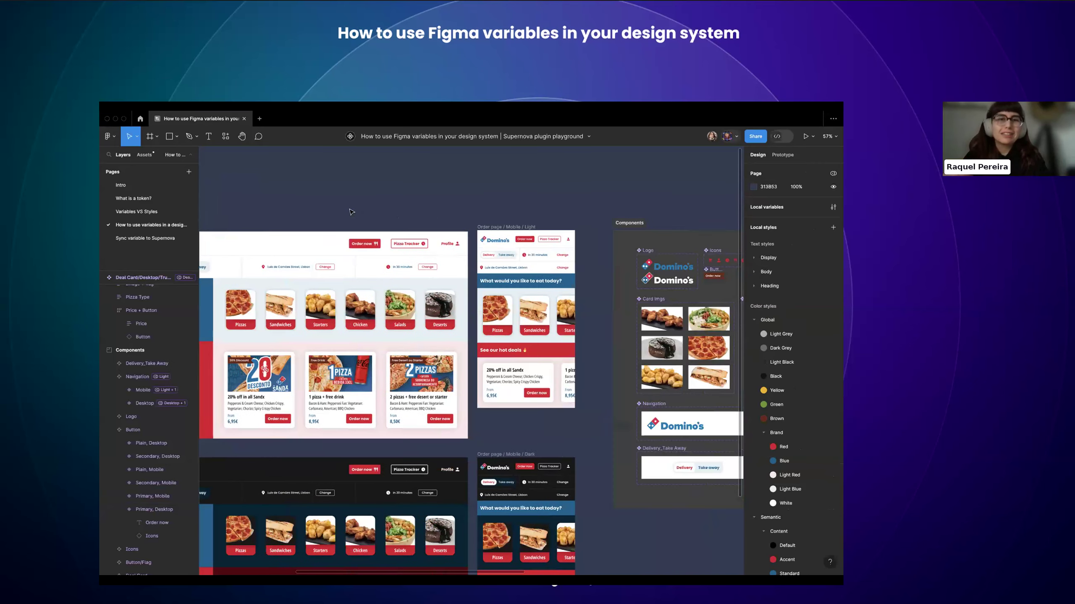
left_click(368, 248)
scroll(376, 243, "left", 5)
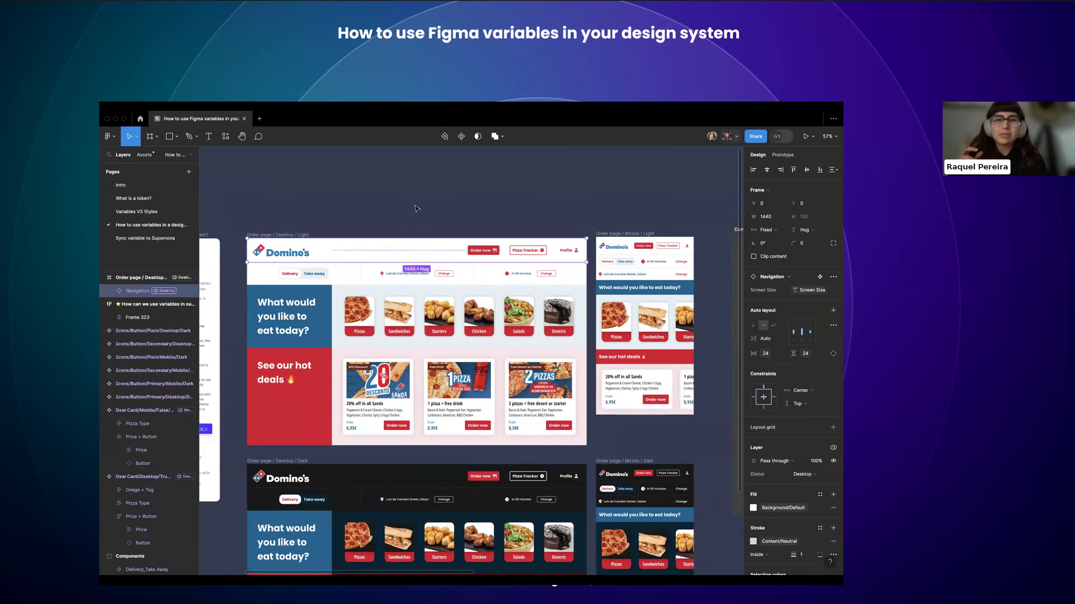
scroll(465, 237, "right", 5)
left_click(492, 251)
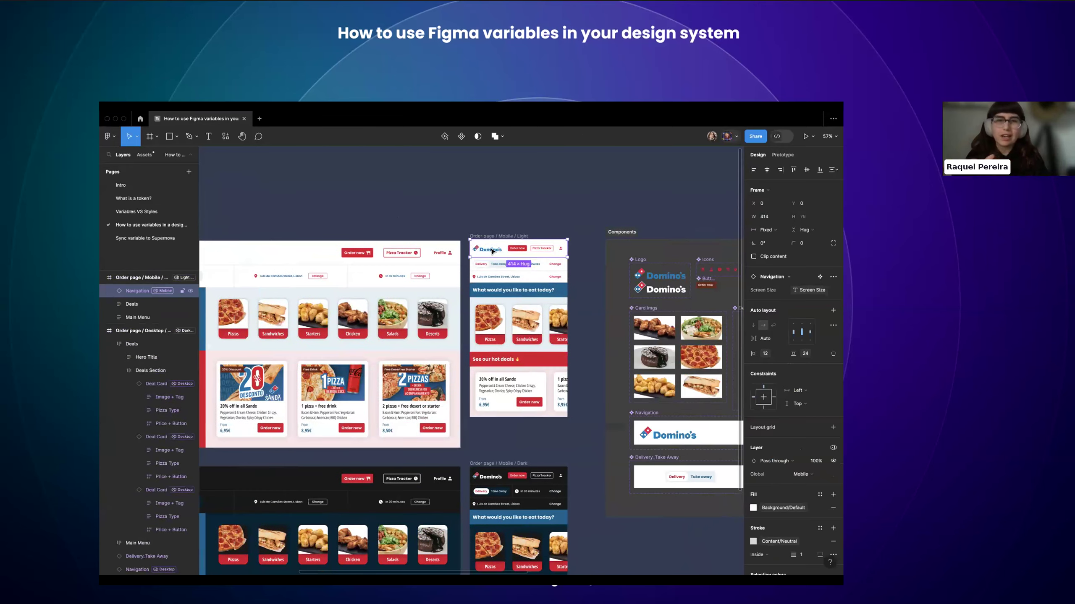
left_click(442, 318)
left_click(434, 276)
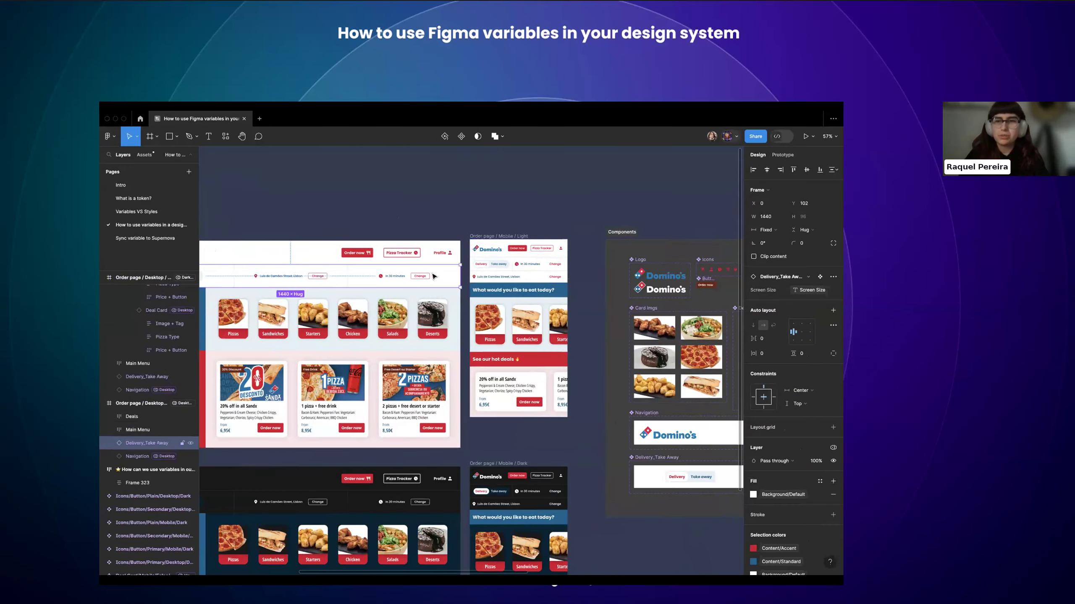
left_click(496, 267)
left_click(427, 276)
- Compare the Delivery_Take Away instance in the dark desktop order page with the one in the light desktop page
scroll(427, 280, "left", 2)
scroll(427, 281, "down", 3)
left_click(448, 436)
scroll(449, 448, "down", 1)
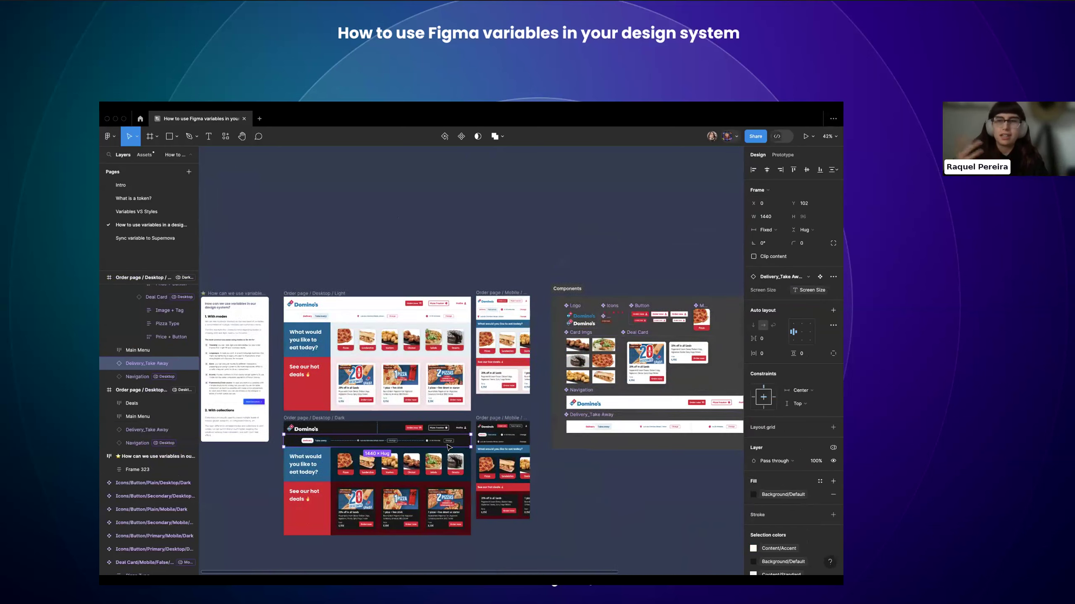
scroll(465, 323, "up", 2)
scroll(465, 323, "up", 1)
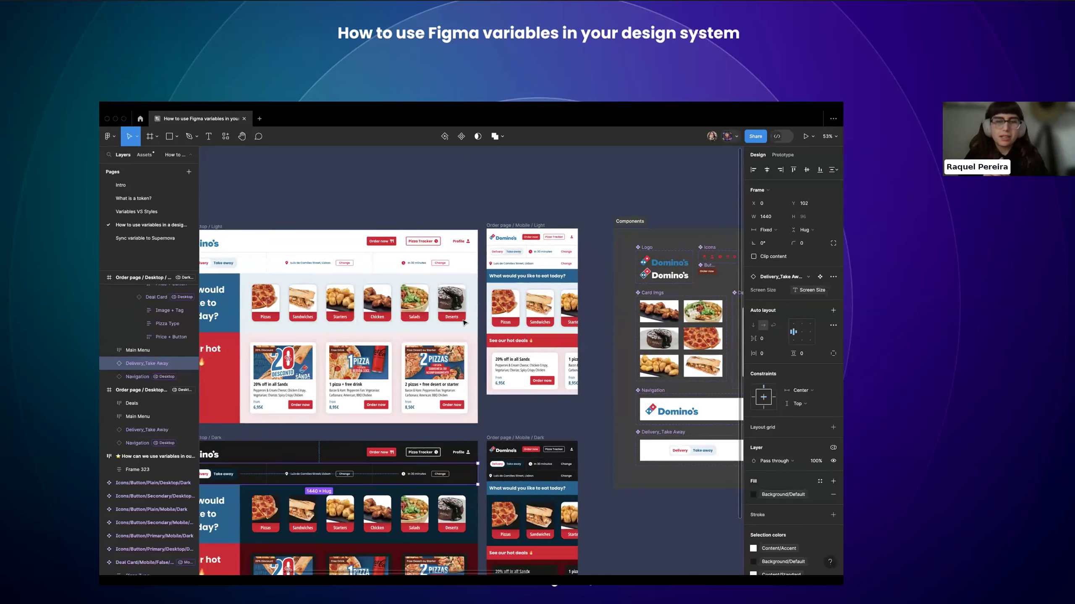
left_click(465, 242)
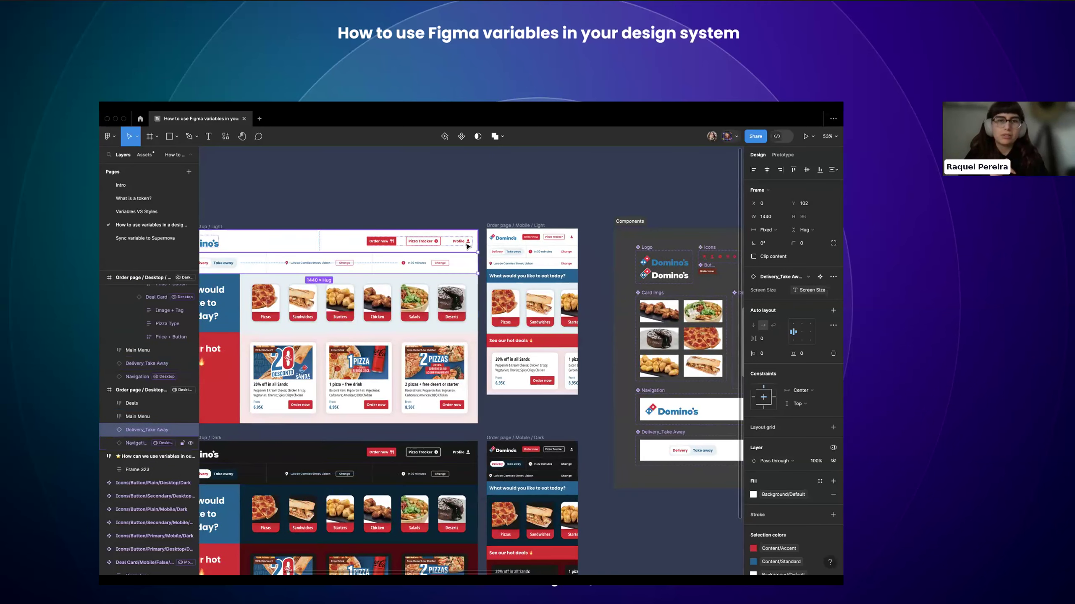
- Duplicate the Order page / Desktop / Light frame and place the copy beyond the Components section and the separate dark components
scroll(465, 243, "down", 1)
scroll(465, 243, "down", 3)
left_click(339, 226)
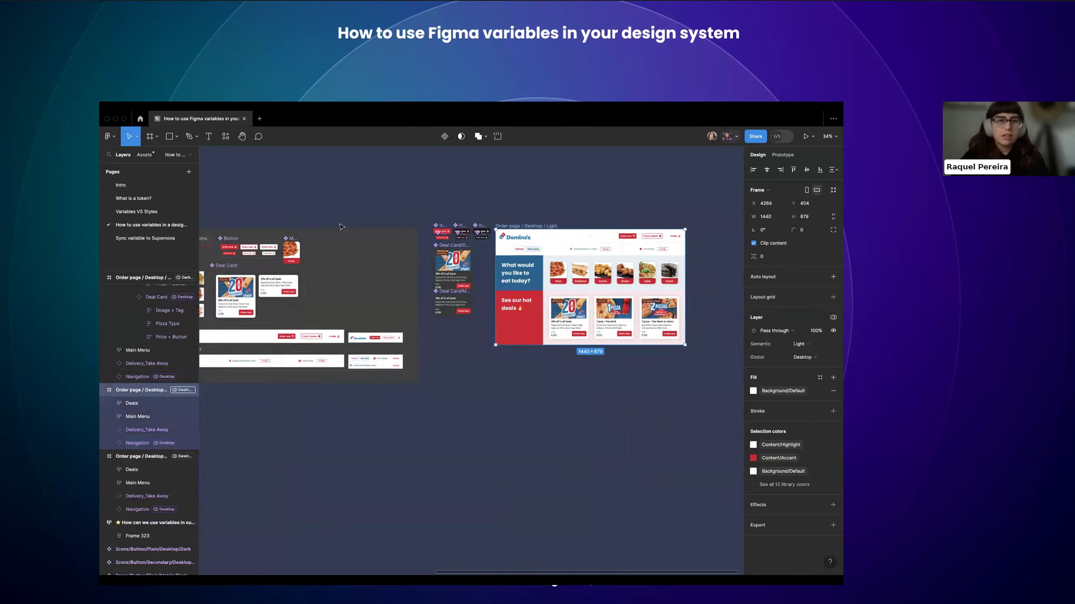
- Delete the Navigation and Delivery_Take Away instances from the copied light desktop order page
scroll(347, 224, "down", 2)
left_click(477, 234)
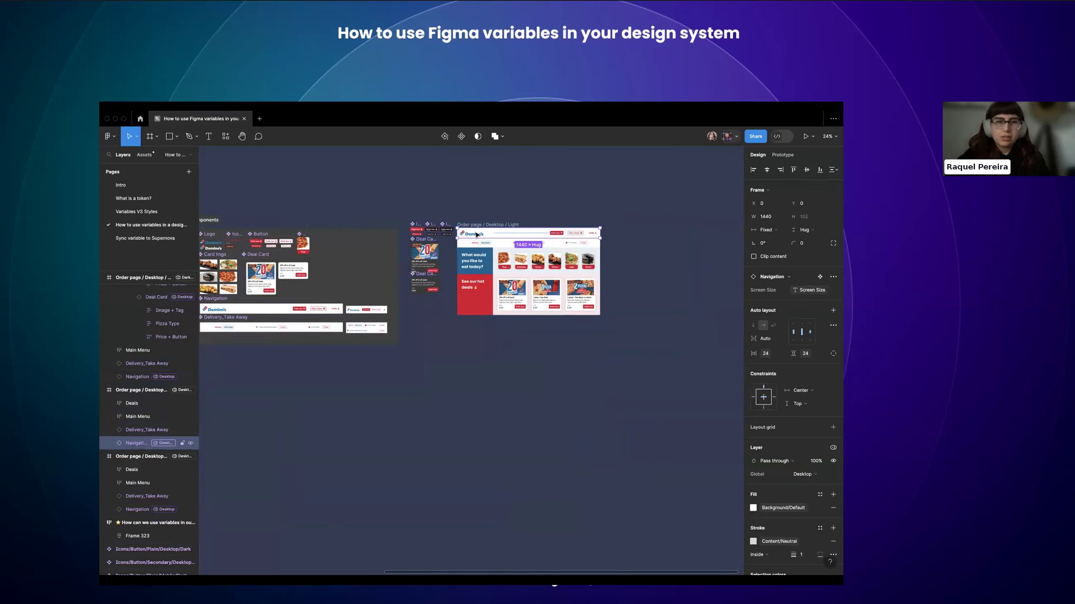
scroll(476, 235, "right", 2)
key("ctrl+z")
key("ctrl+z")
key("ctrl+z")
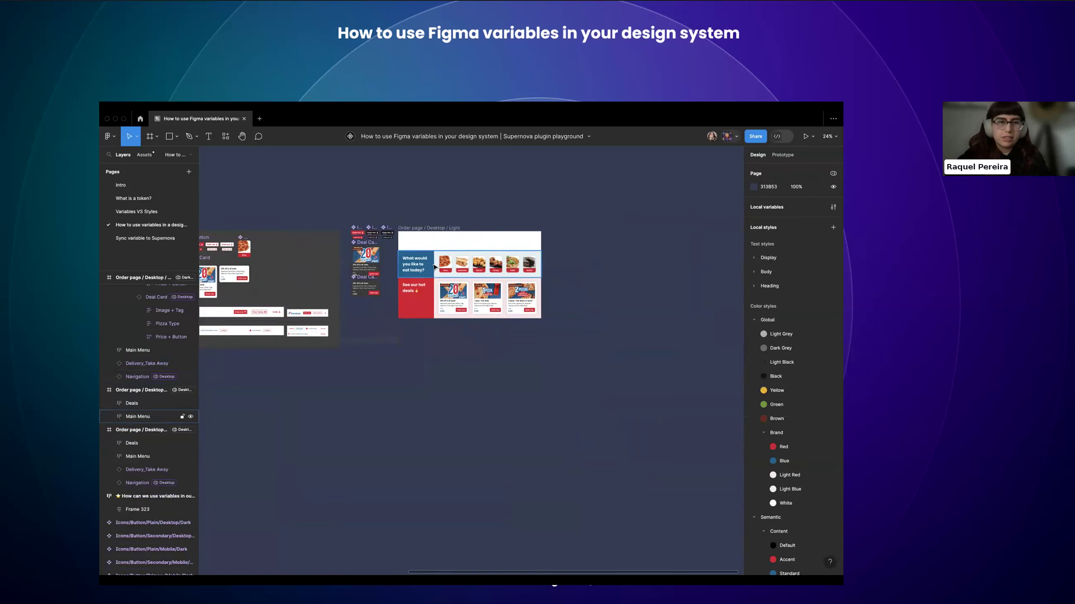
key("ctrl+shift+z")
left_click(377, 372)
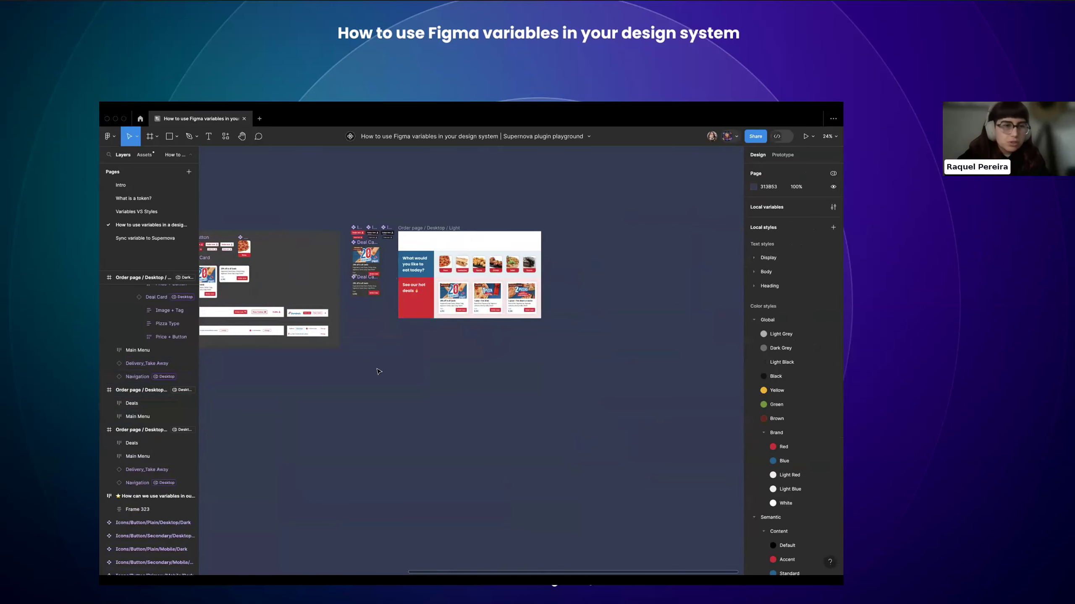
- Place an instance of the desktop Navigation component in the empty header of the copied light desktop order page
scroll(319, 313, "left", 2)
left_click_drag(318, 313, 550, 240)
scroll(550, 254, "right", 2)
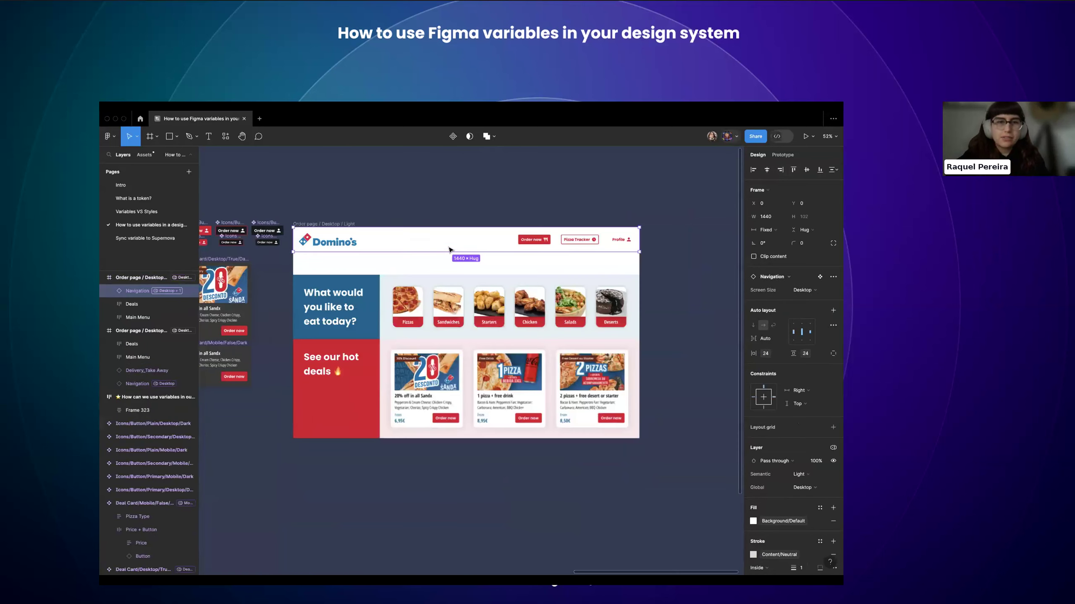
- Bind the new Navigation instance's Screen Size property to the Screen Size variable from the Resolutions collection
key("shift+2")
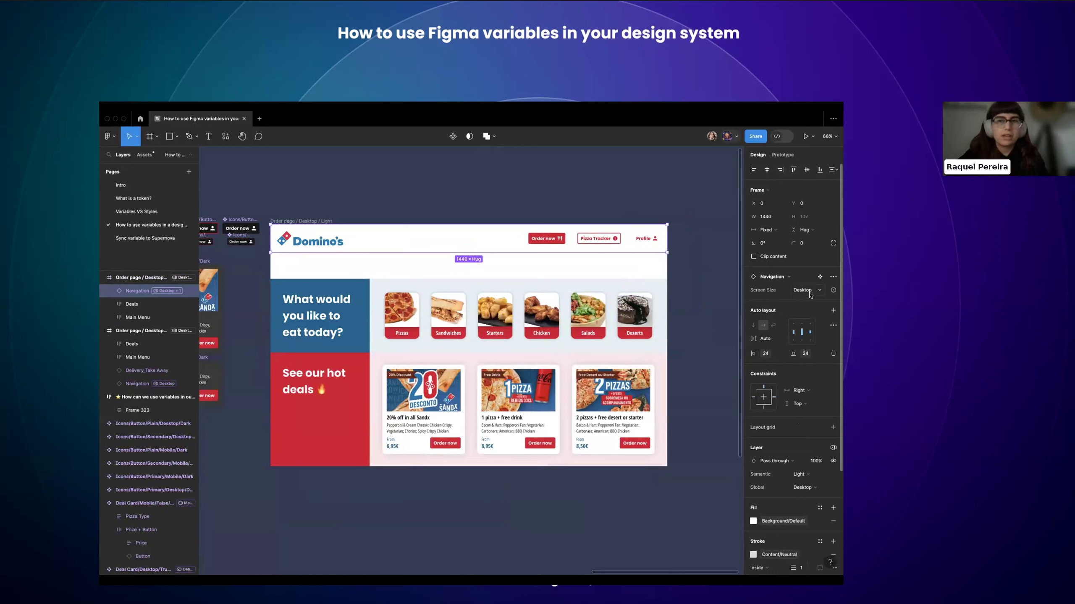
left_click(832, 291)
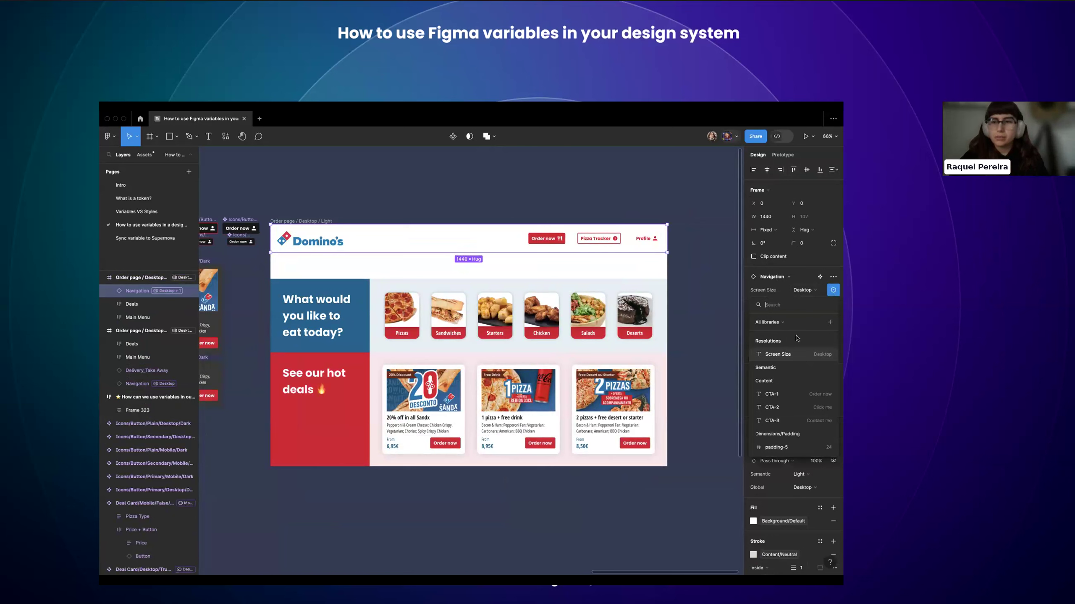
left_click(784, 354)
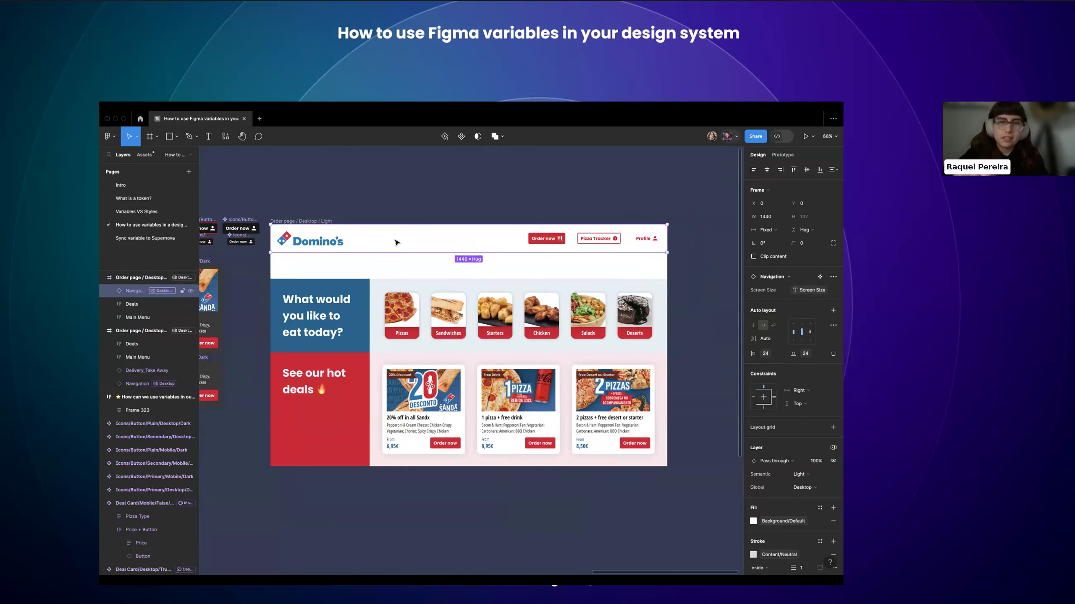
scroll(396, 242, "right", 2)
scroll(395, 242, "up", 1)
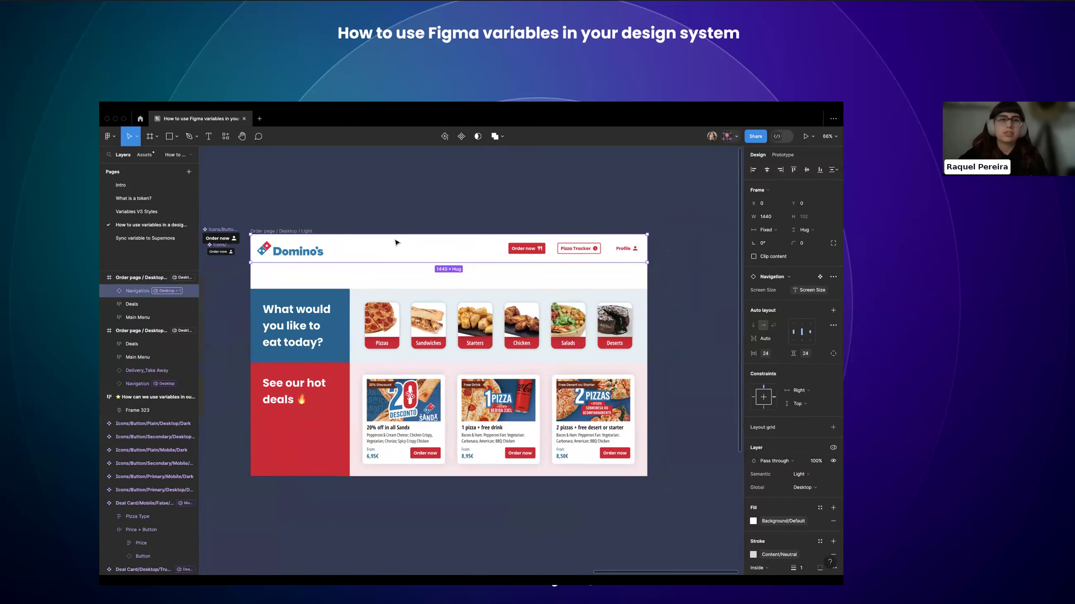
- Detach the Screen Size variable from the Navigation instance's Screen Size property
key("Escape")
left_click(355, 246)
left_click(833, 290)
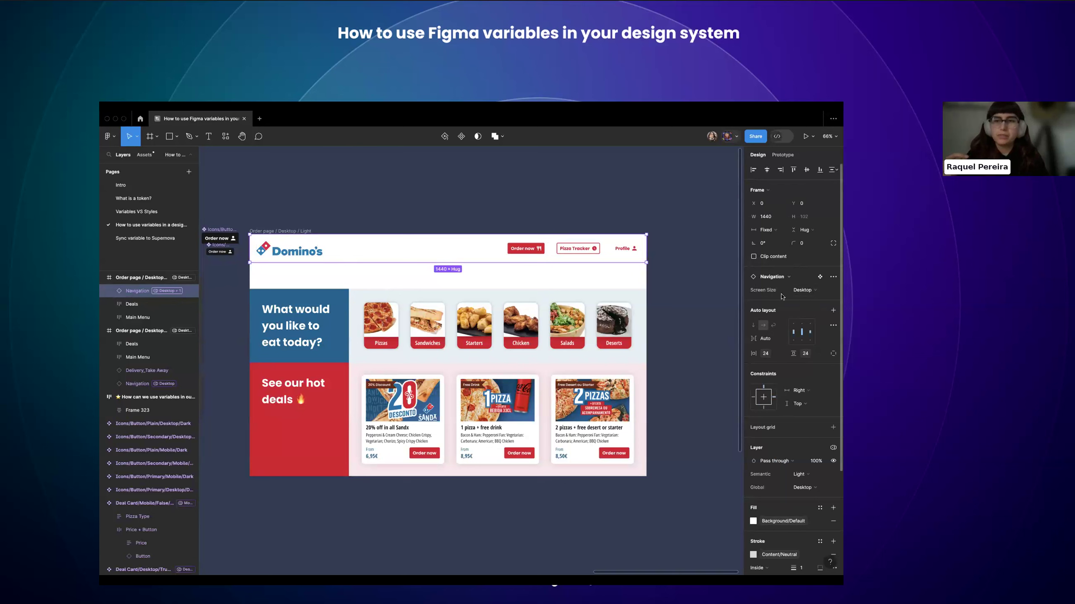
- Bind the Navigation instance's Screen Size property to the Screen Size variable from the Resolutions collection again
left_click(833, 290)
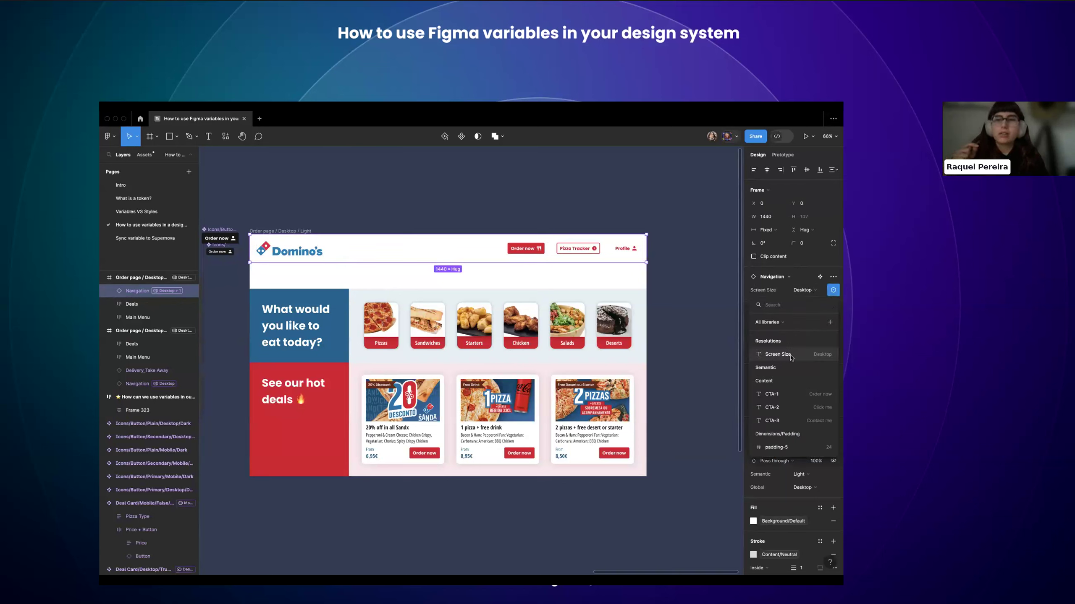
left_click(818, 356)
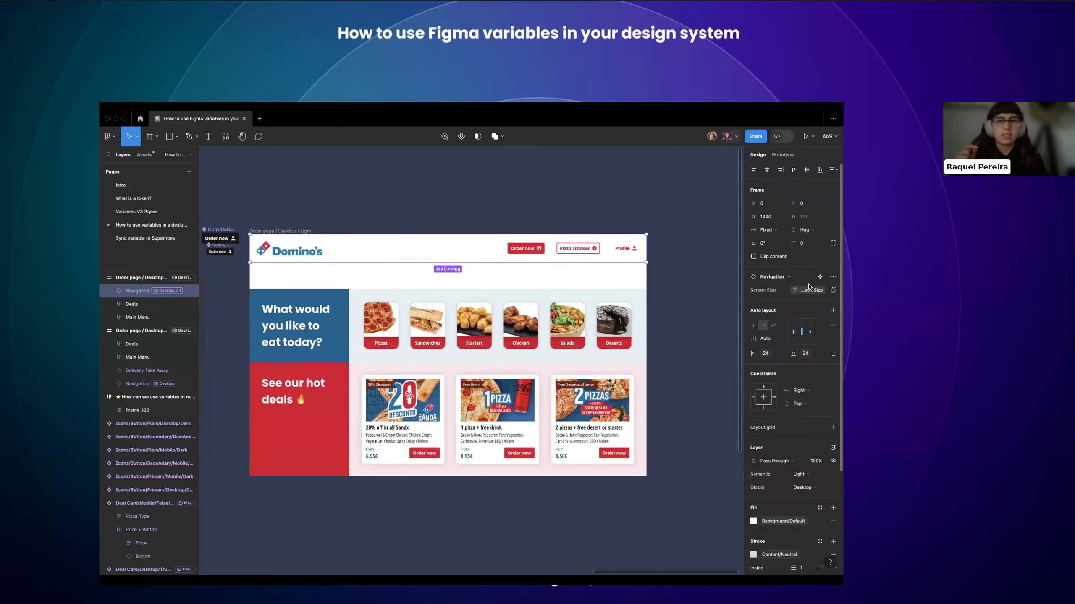
- Place an instance of the desktop Delivery_Take Away component directly below the Navigation in the copied light desktop order page
scroll(494, 239, "left", 3)
scroll(494, 238, "down", 2)
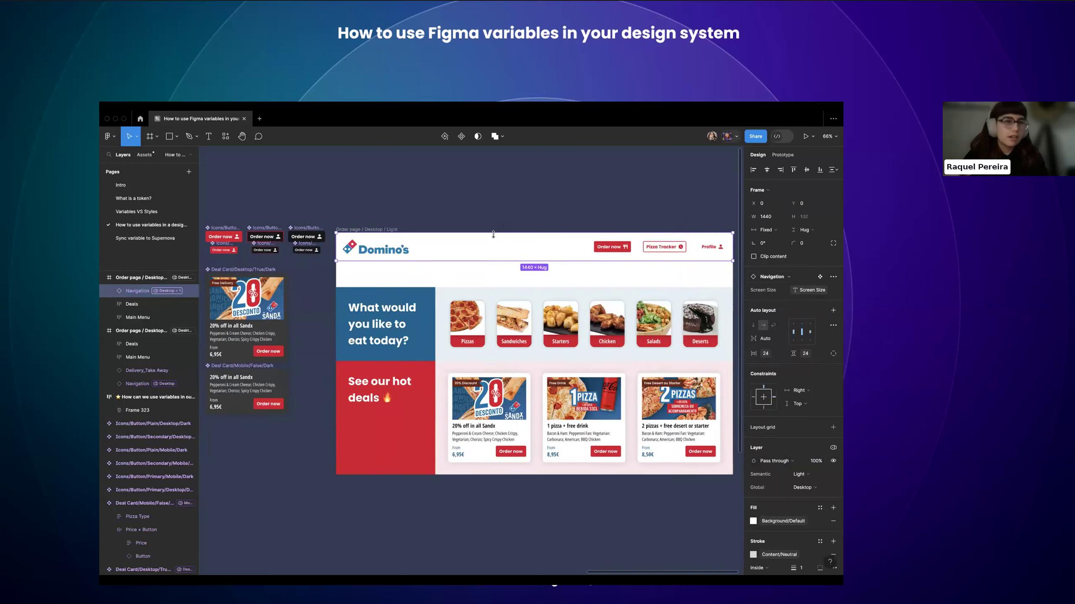
scroll(494, 238, "down", 2)
scroll(381, 338, "left", 3)
left_click(283, 411)
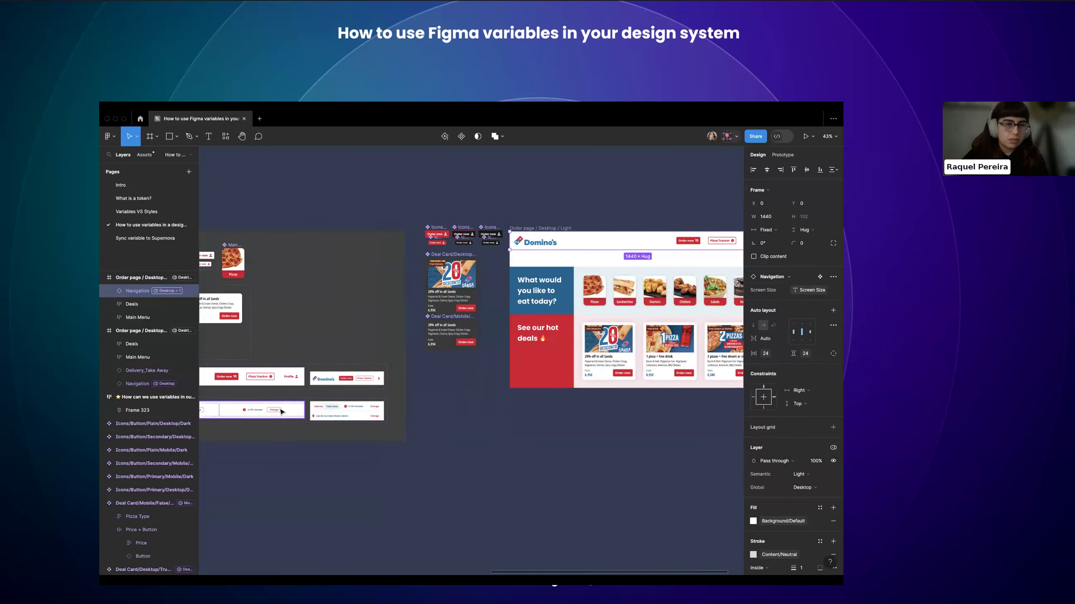
left_click_drag(282, 411, 551, 258, "alt")
scroll(382, 293, "right", 5)
scroll(382, 293, "up", 1)
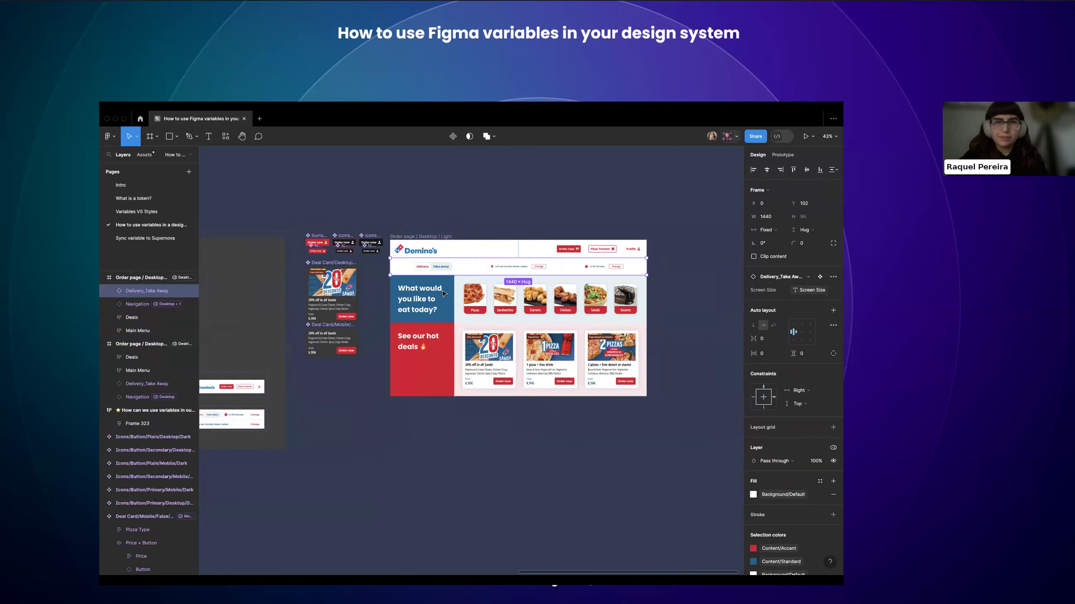
- Inspect the desktop variants of the Navigation and Delivery_Take Away main components
scroll(382, 293, "left", 5)
scroll(382, 293, "down", 1)
left_click(368, 376)
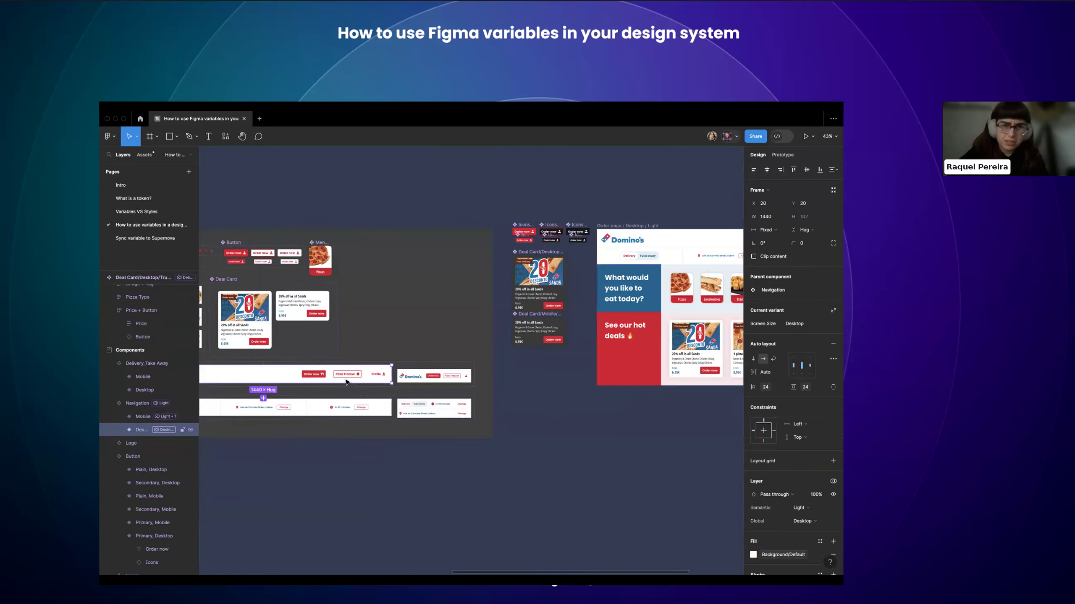
left_click(347, 405)
left_click(368, 375)
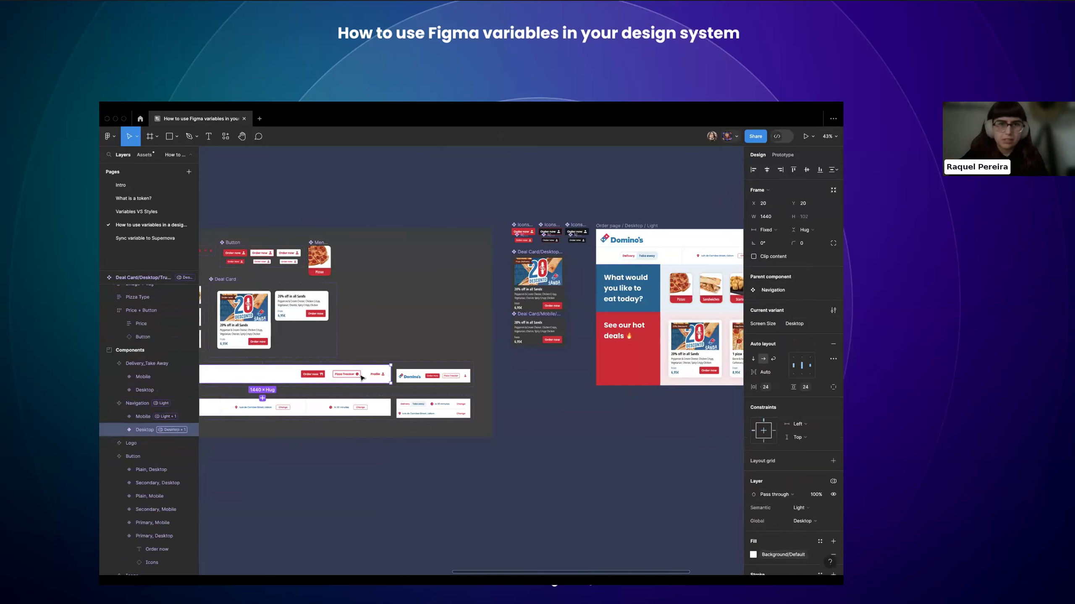
- Detach the Delivery_Take Away instance's Screen Size property and rebind it to the Screen Size variable from the Resolutions collection
scroll(423, 317, "right", 4)
left_click(444, 265)
scroll(445, 266, "right", 2)
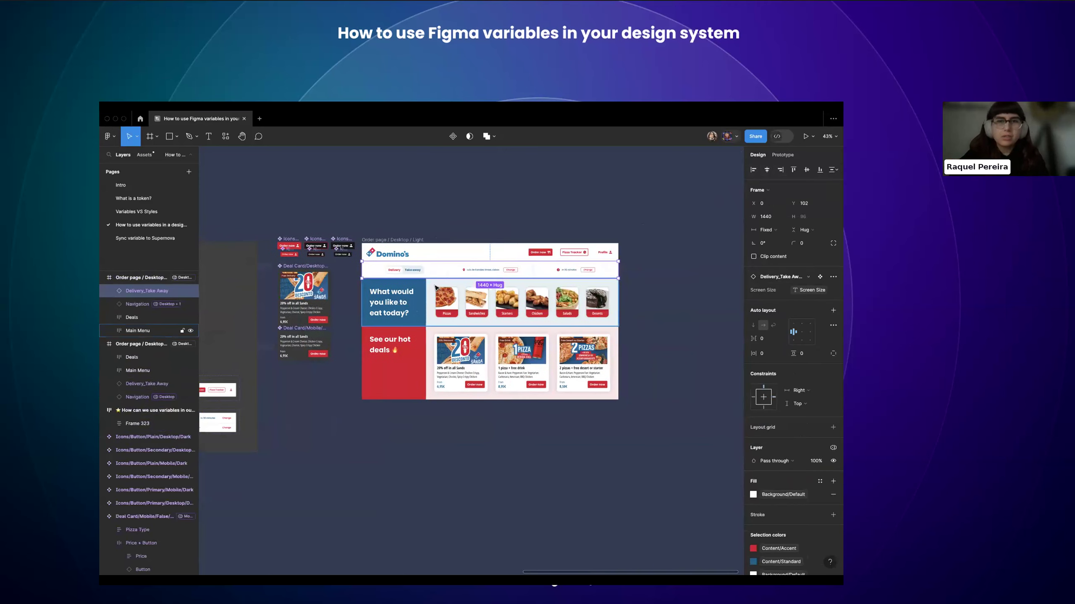
scroll(438, 266, "up", 5)
scroll(438, 265, "right", 2)
scroll(439, 265, "up", 2)
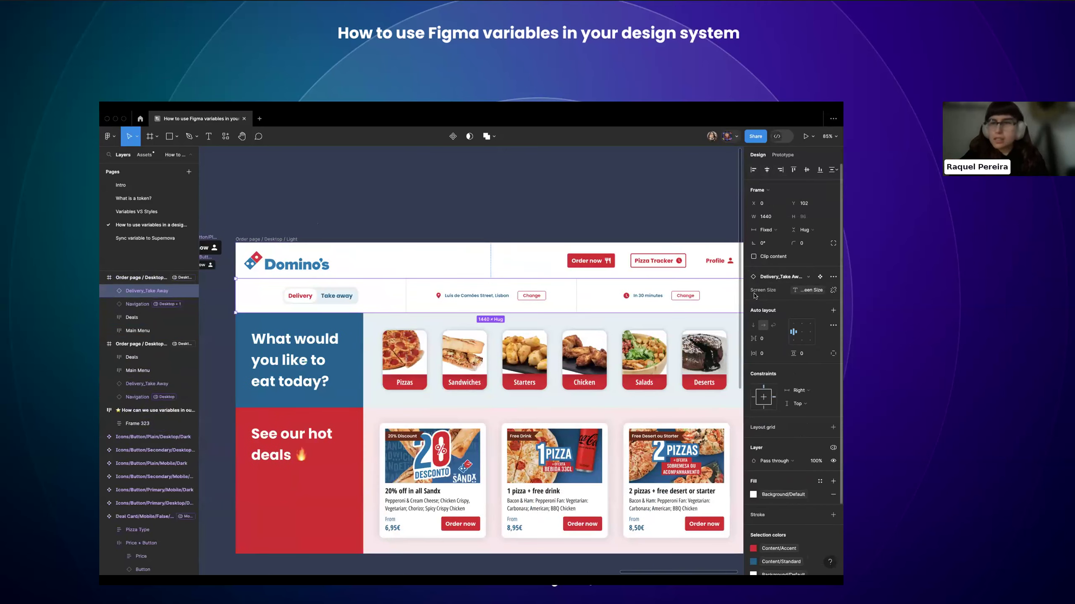
left_click(831, 290)
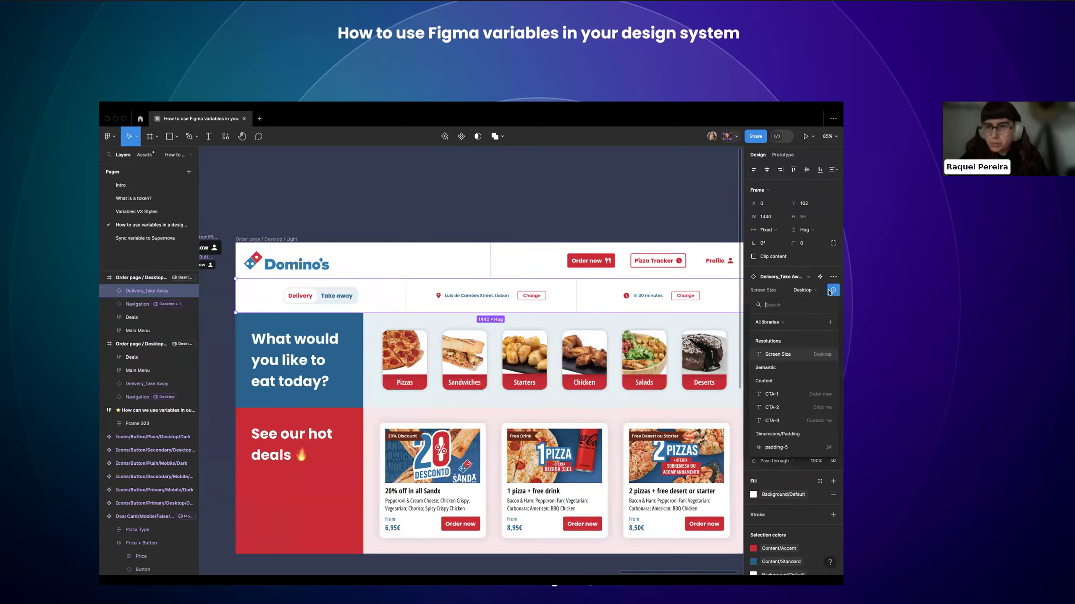
left_click(786, 355)
- Compare the Screen Size bindings of the Navigation and Delivery_Take Away instances in the copied light desktop page
scroll(364, 289, "down", 2)
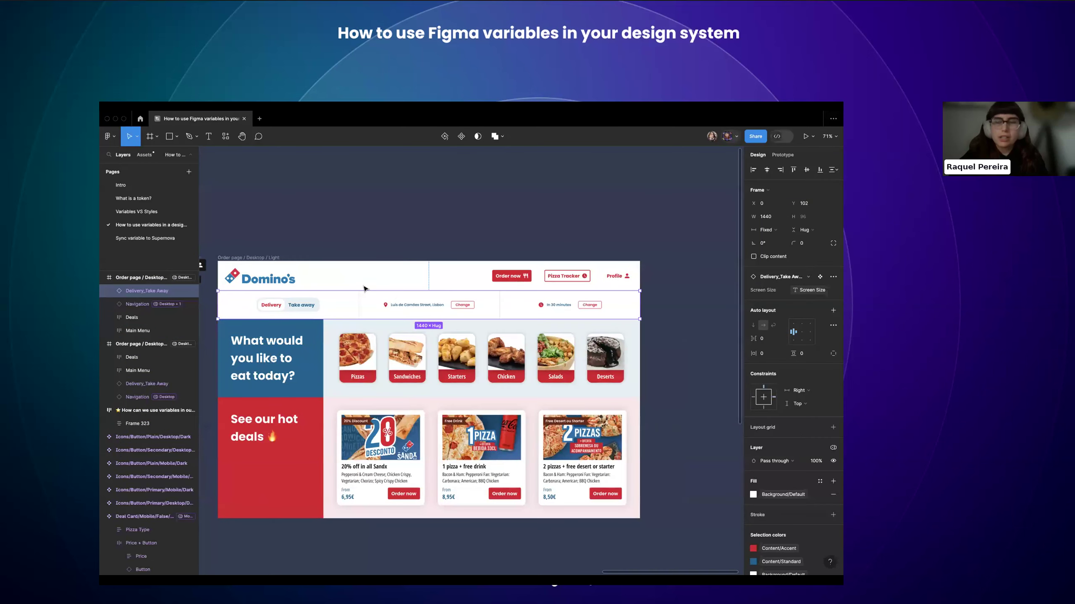
scroll(364, 289, "down", 2)
left_click(376, 284)
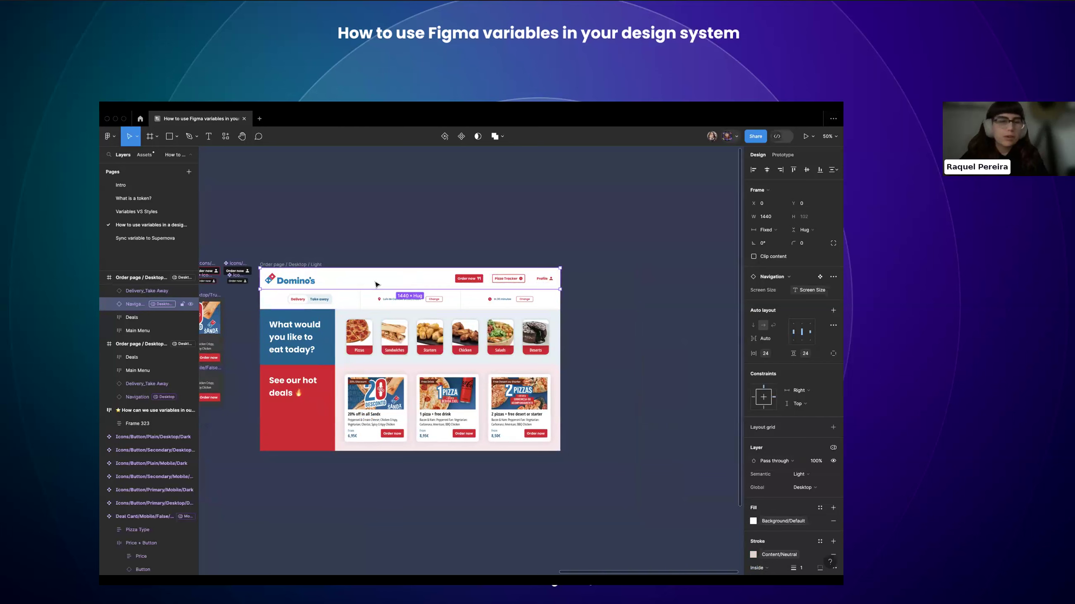
left_click(378, 301)
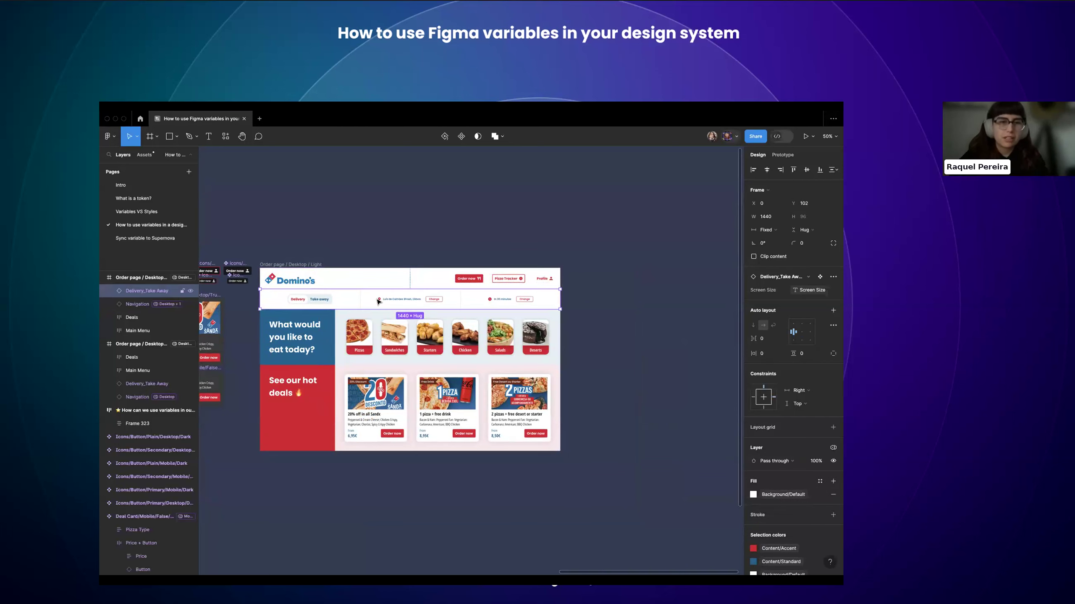
left_click(398, 288)
scroll(398, 288, "up", 3)
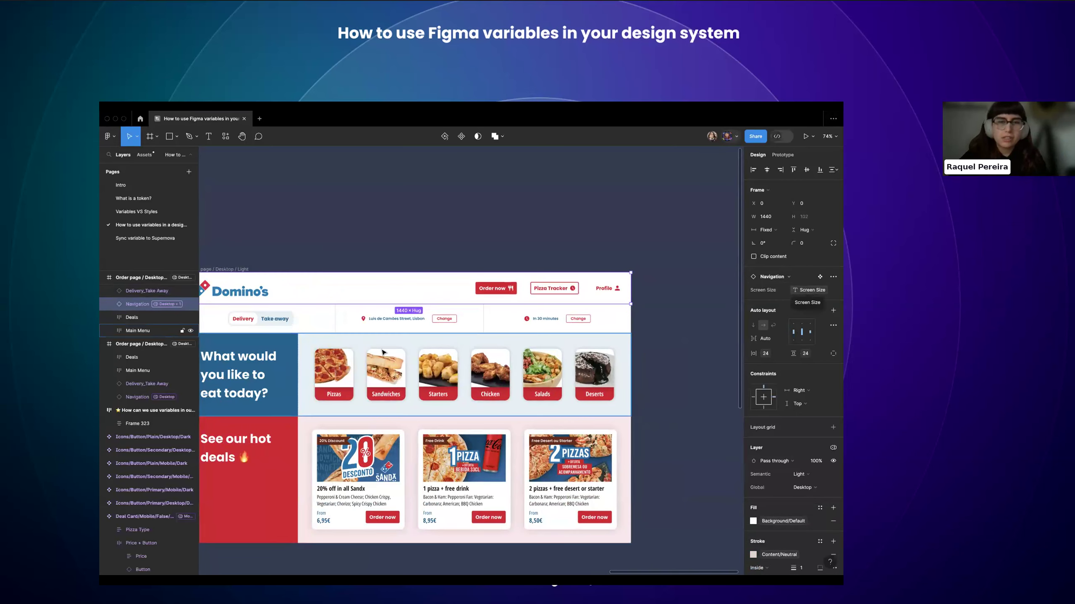
left_click(369, 326)
scroll(369, 329, "left", 2)
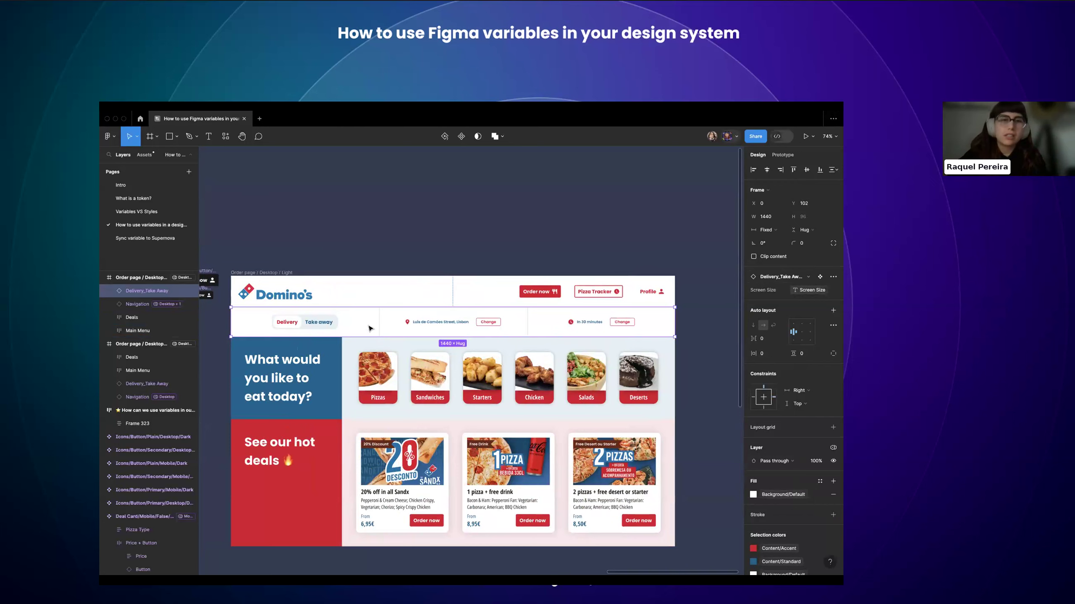
scroll(370, 328, "down", 5)
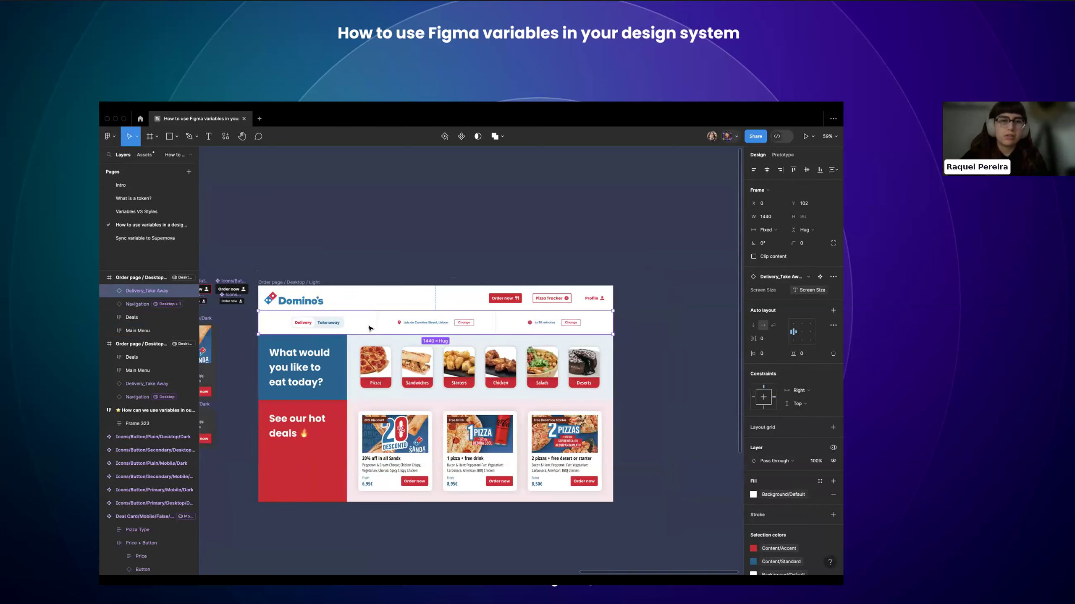
- Add an iPhone 8 frame (375 × 667) and place it beside the copied light desktop order page, aligned with its upper edge
left_click(150, 137)
scroll(262, 221, "right", 5)
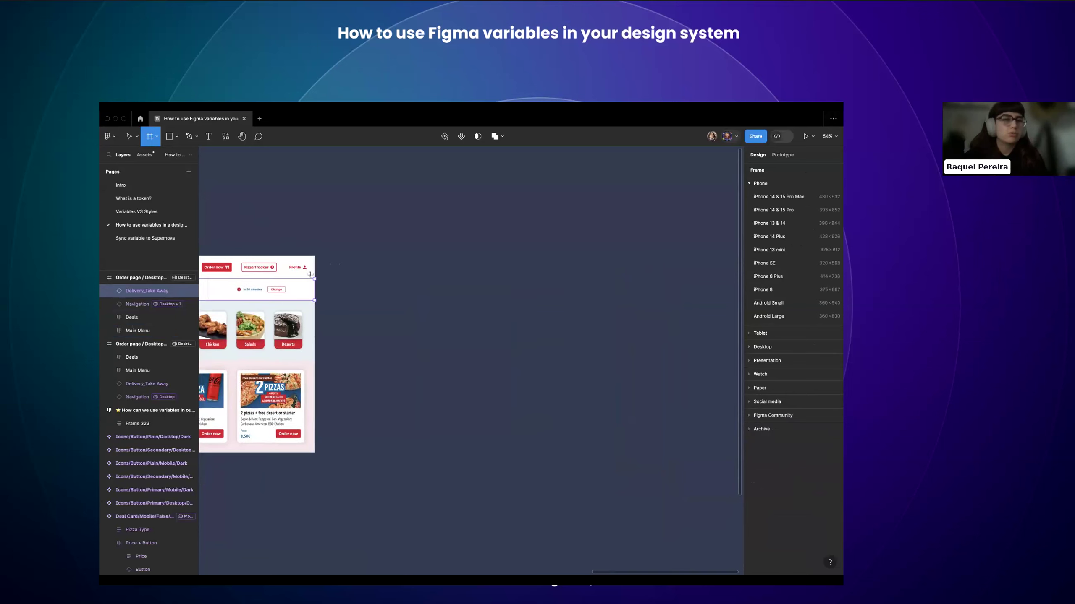
scroll(385, 363, "up", 2)
scroll(385, 363, "left", 1)
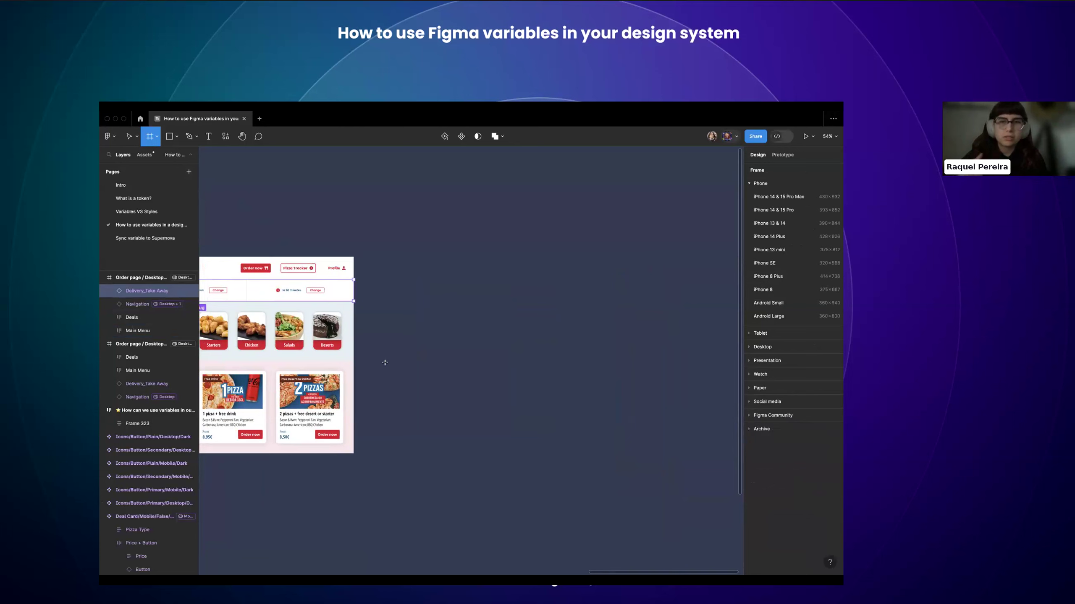
left_click(802, 290)
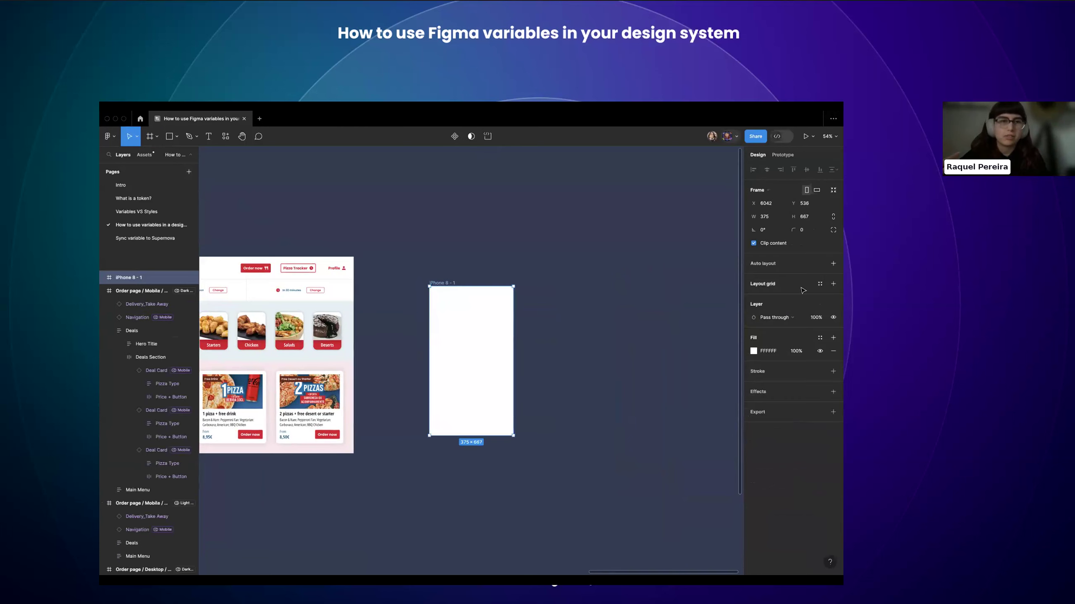
left_click_drag(434, 334, 376, 303)
scroll(377, 303, "up", 3)
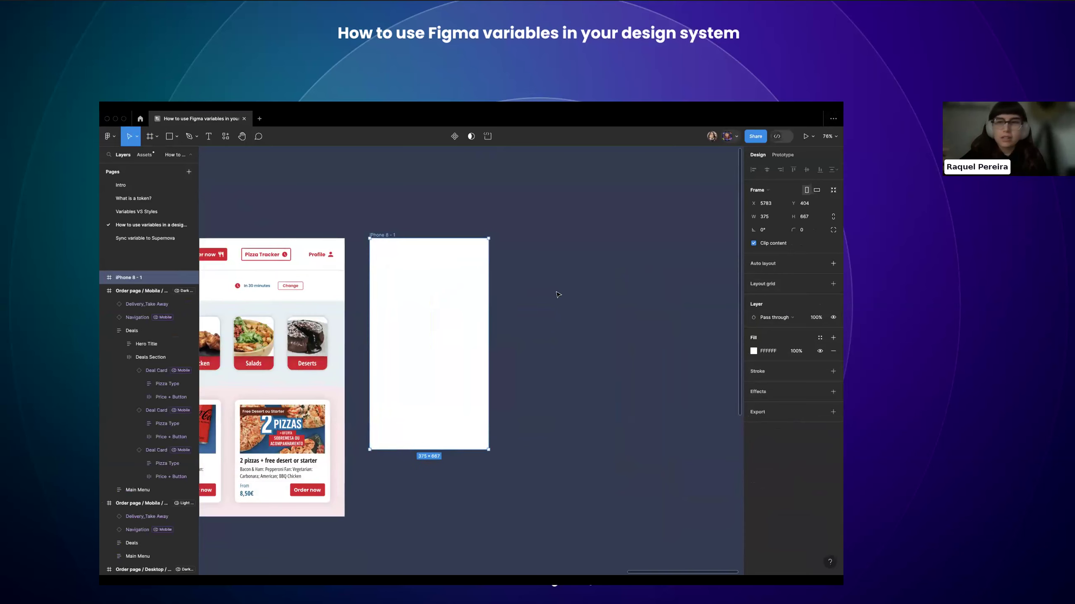
- Examine the properties of the Delivery_Take Away and Navigation instances and the Semantic and Global modes of their light desktop order page
scroll(496, 312, "left", 5)
left_click(346, 281)
scroll(346, 267, "down", 4)
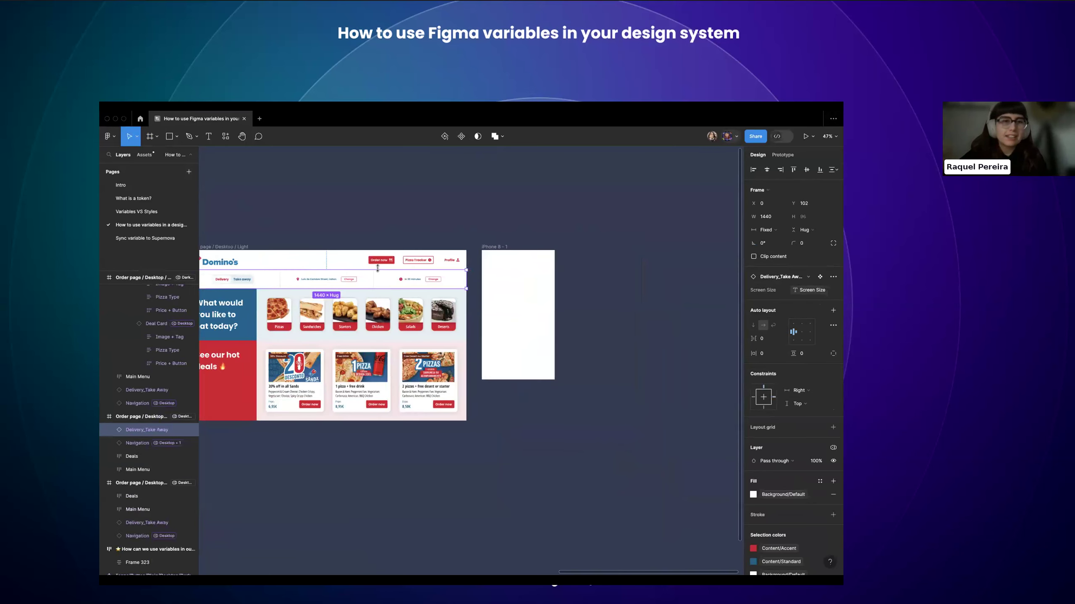
scroll(346, 268, "up", 1)
left_click(345, 263)
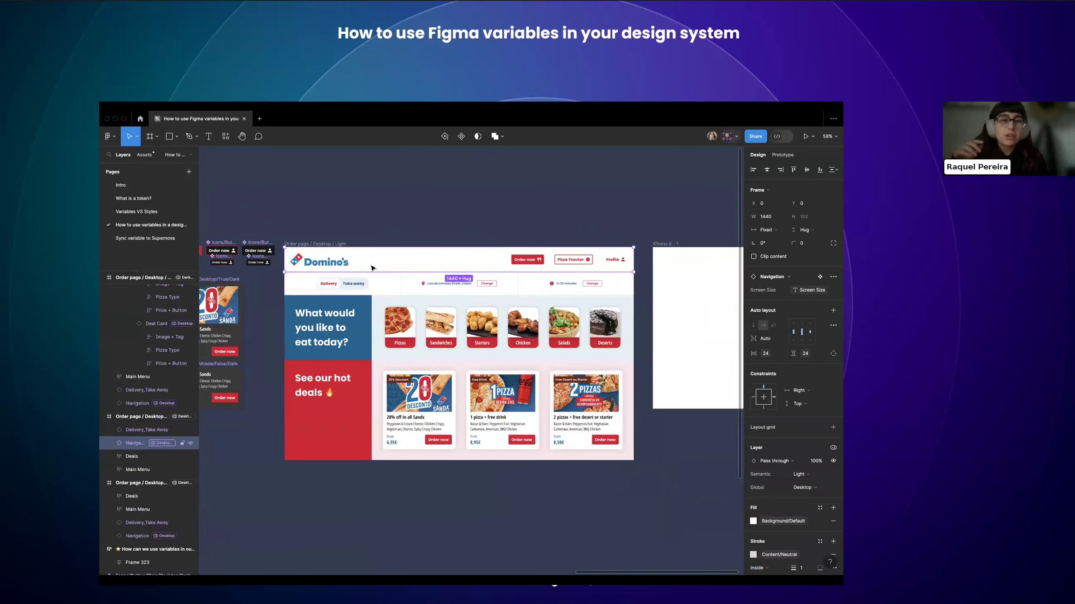
left_click(332, 245)
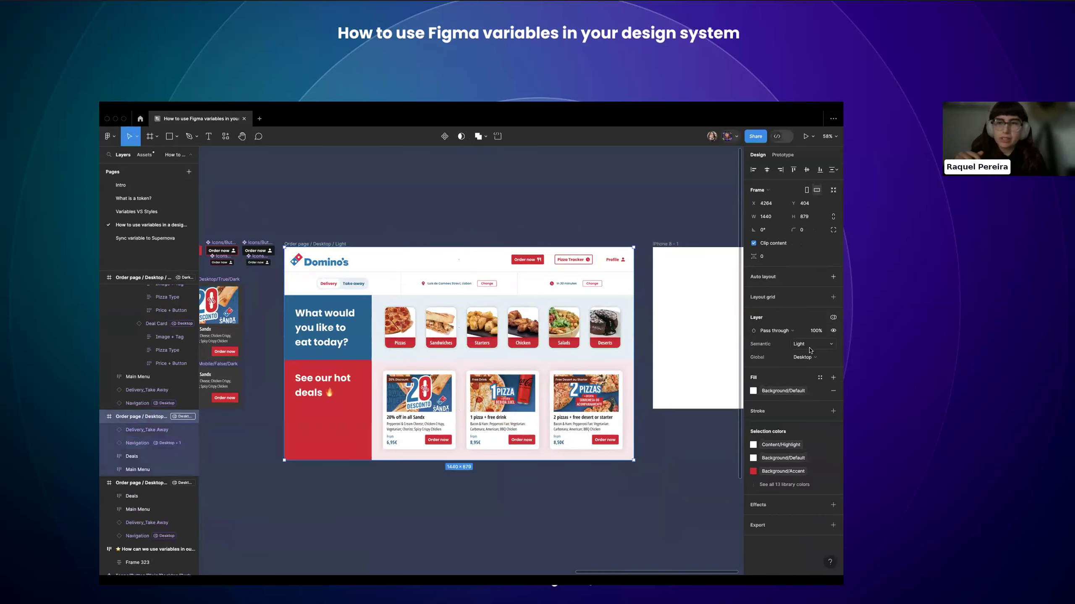
left_click(460, 281)
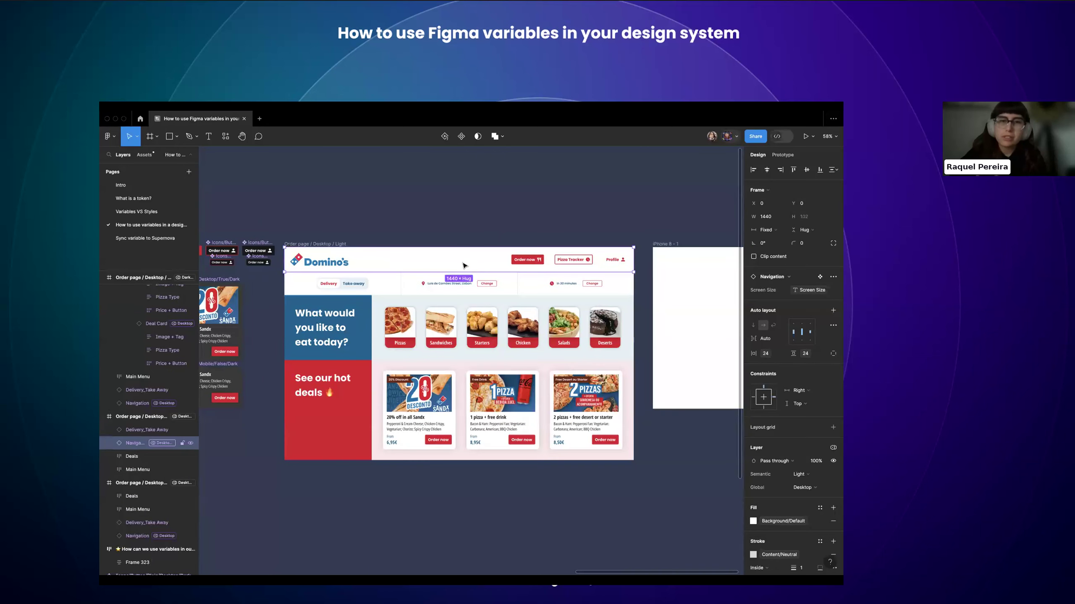
left_click(459, 283)
scroll(380, 296, "left", 2)
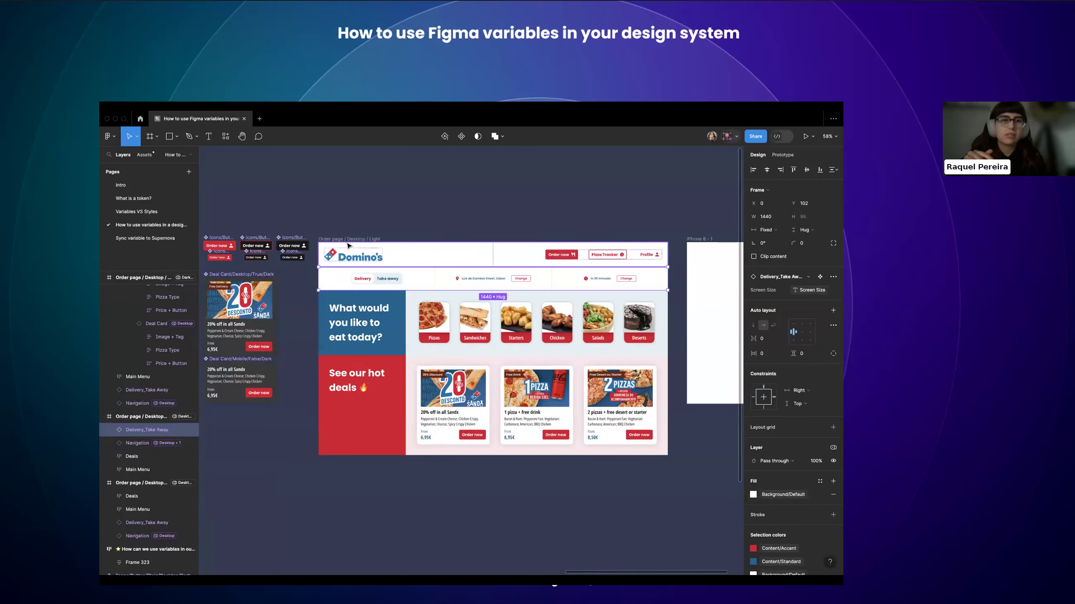
left_click(351, 239)
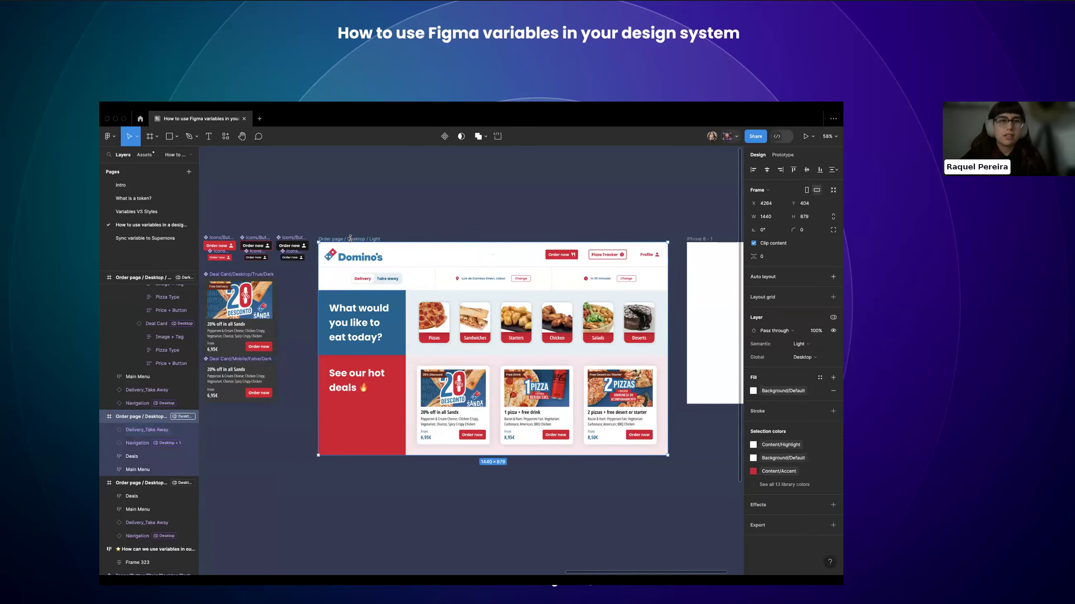
- Add a Desktop preset frame (1440 × 1024) and place it directly below the copied light desktop order page
left_click(157, 136)
left_click(131, 157)
scroll(738, 313, "down", 2)
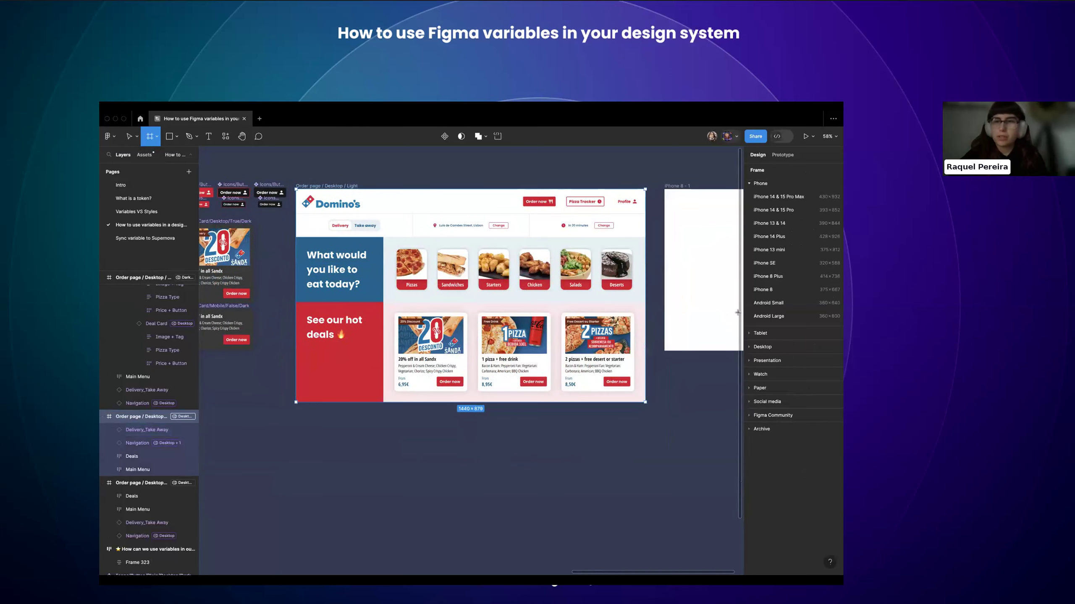
left_click(765, 346)
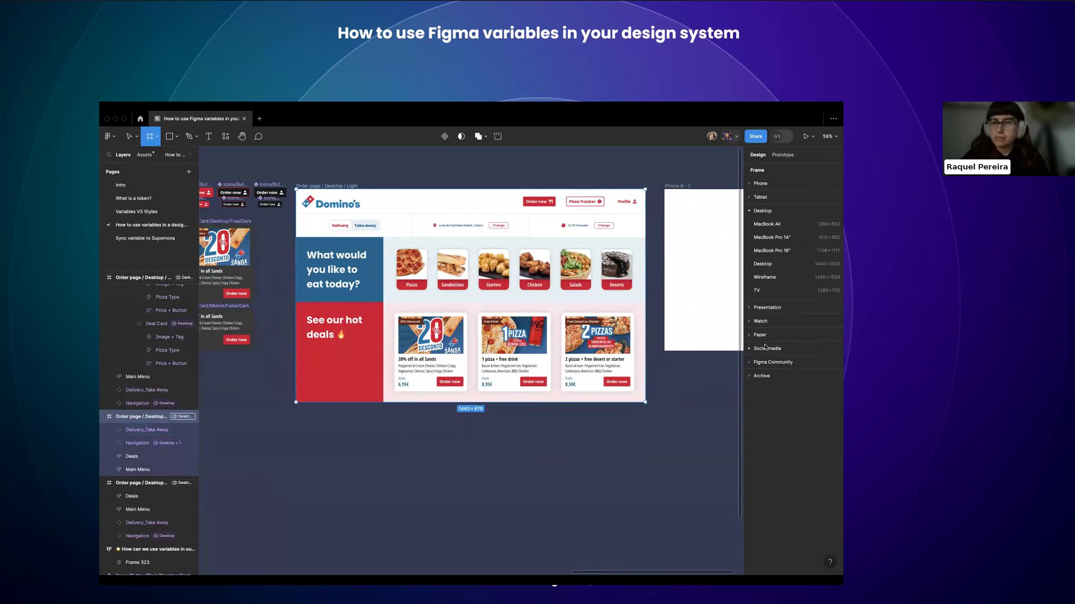
left_click(792, 271)
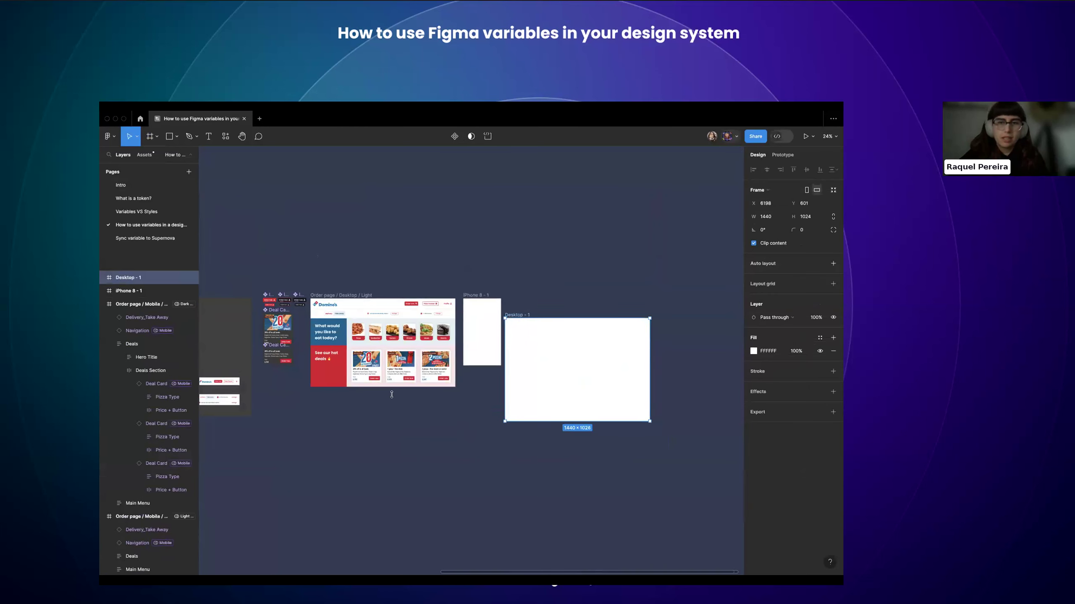
left_click_drag(431, 364, 389, 463)
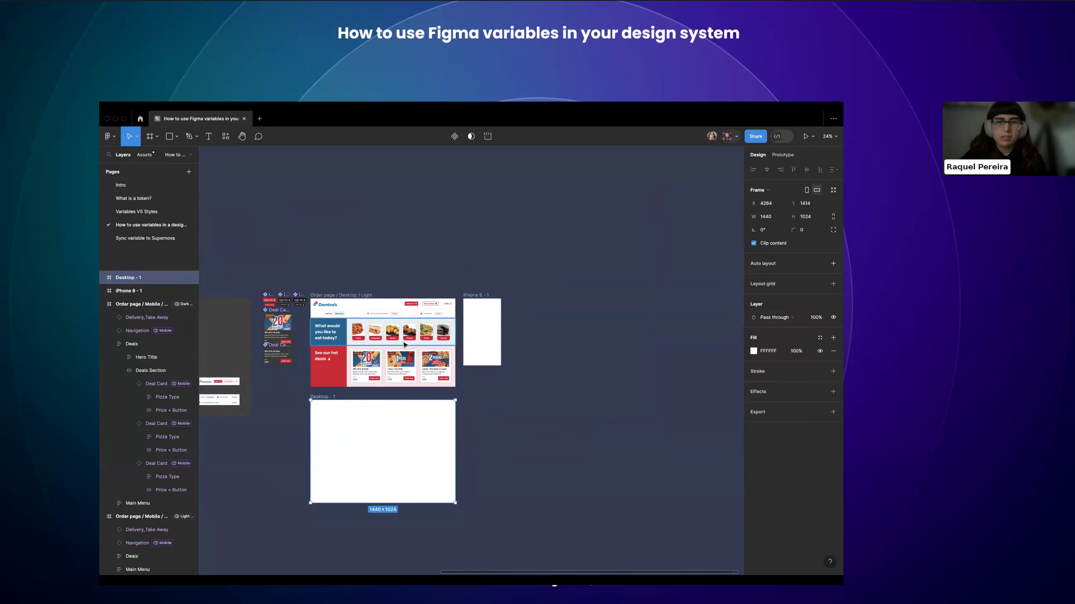
- Check the variable mode options of the light desktop order page and the Screen Size bindings of its two header instances
left_click(346, 306)
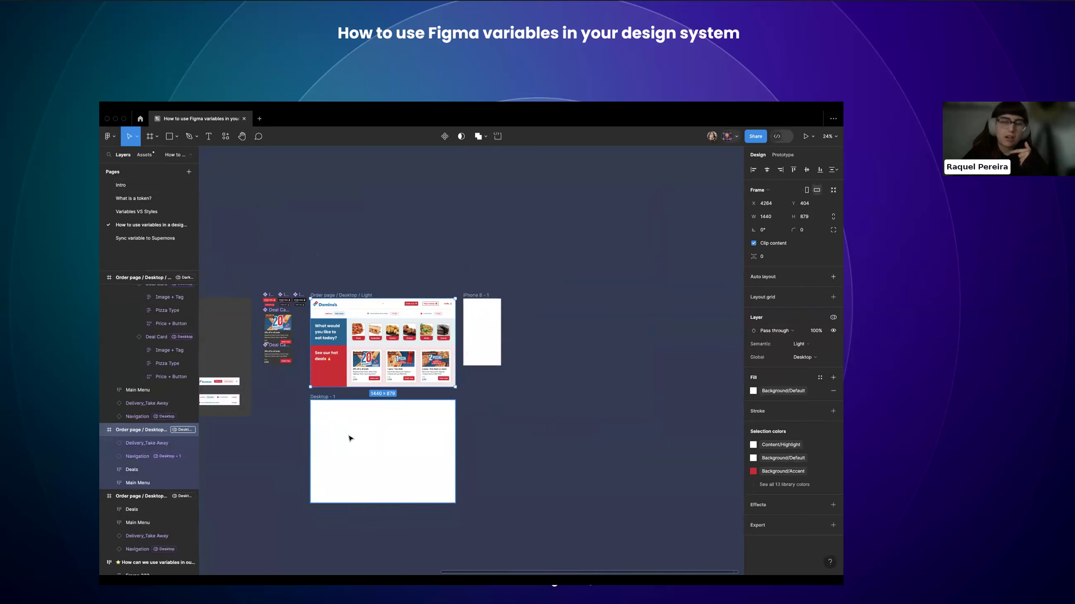
scroll(361, 460, "up", 3)
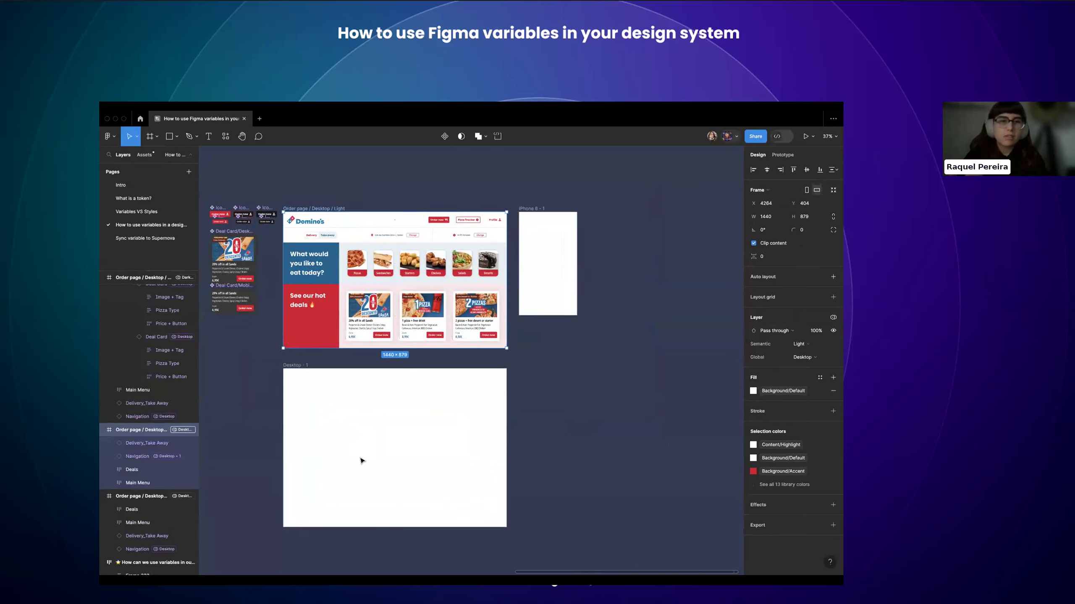
left_click(832, 317)
left_click(834, 318)
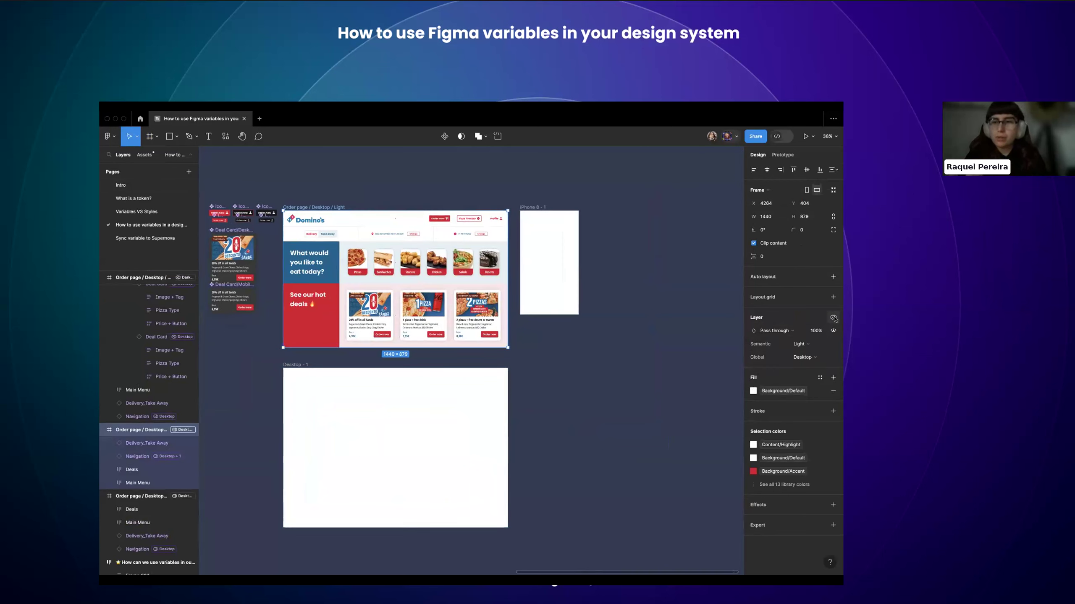
left_click(404, 219)
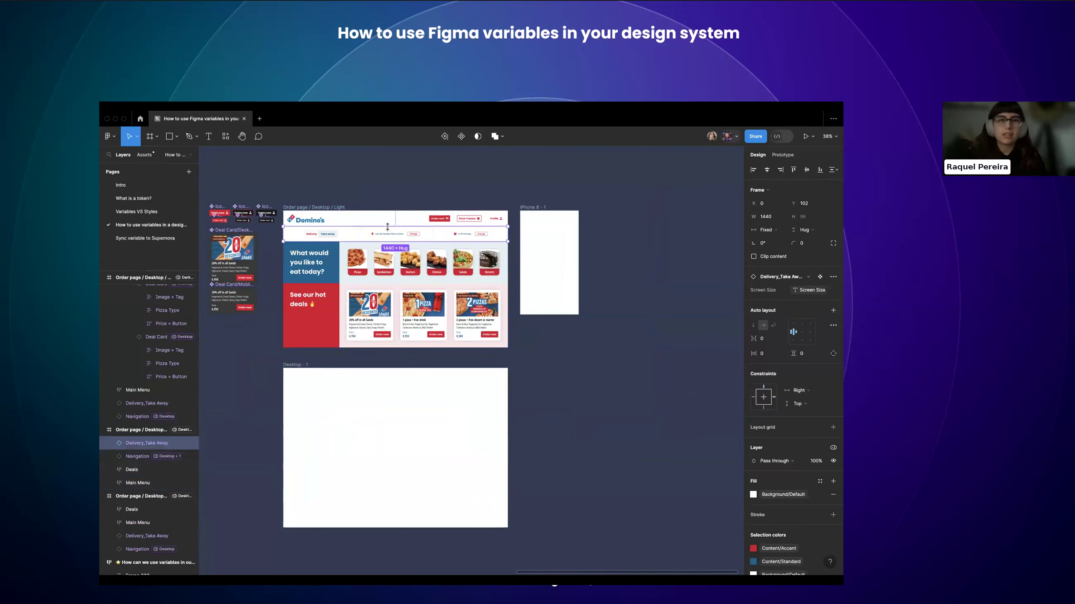
left_click(405, 219)
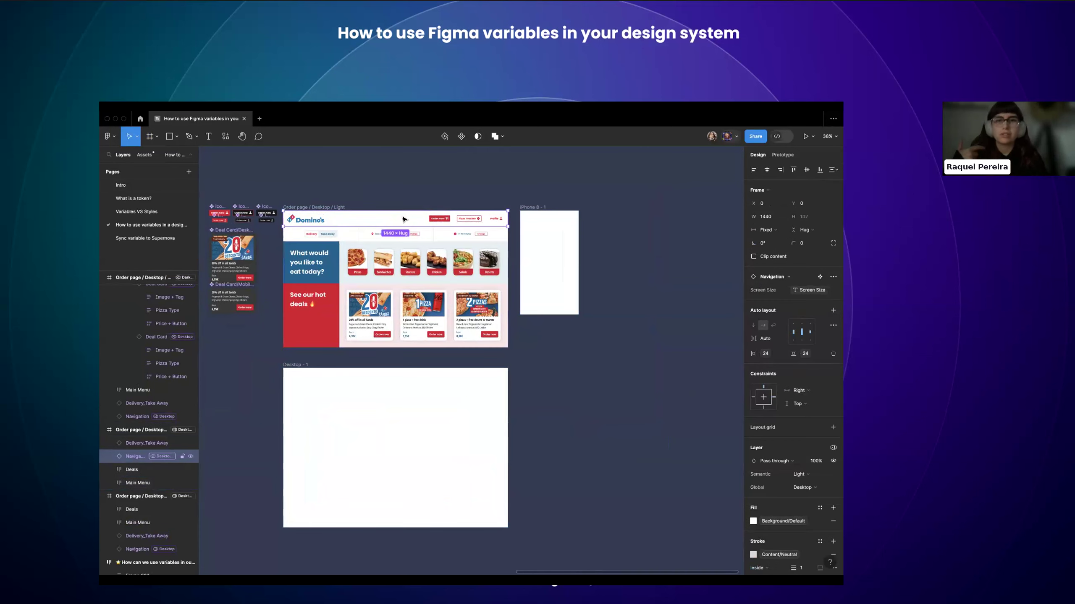
- Move the Navigation instance from the light desktop order page into the empty Desktop frame below, near its upper edge
left_click(300, 372)
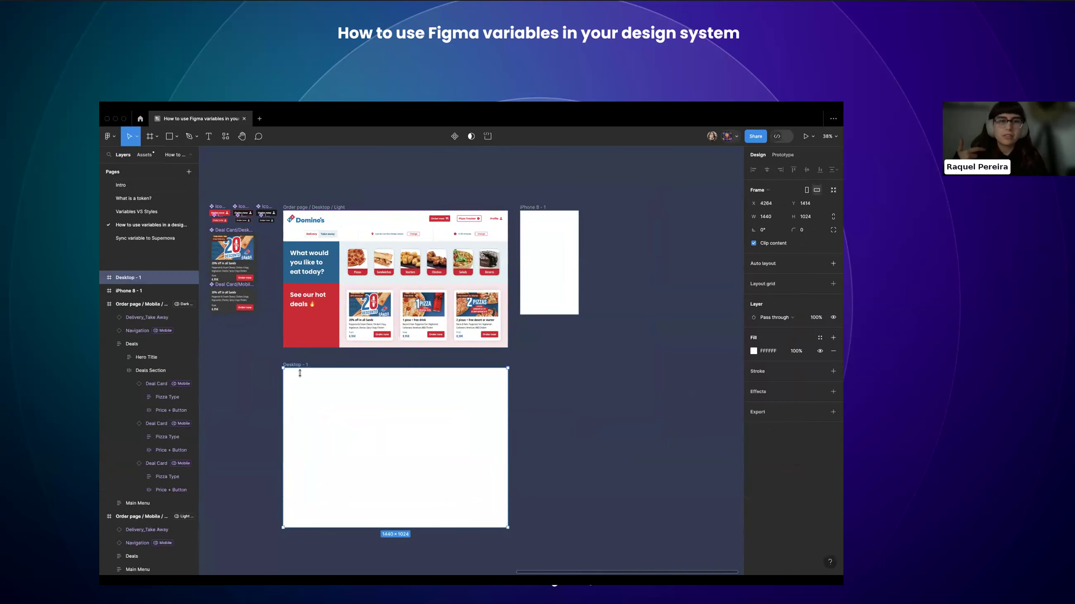
left_click_drag(409, 222, 408, 381)
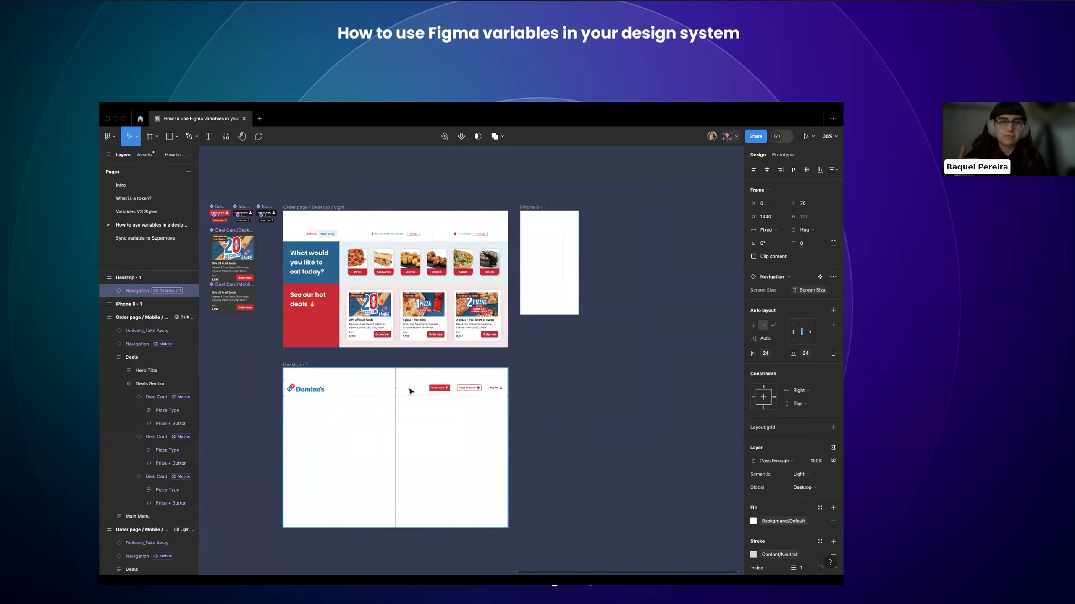
key("Escape")
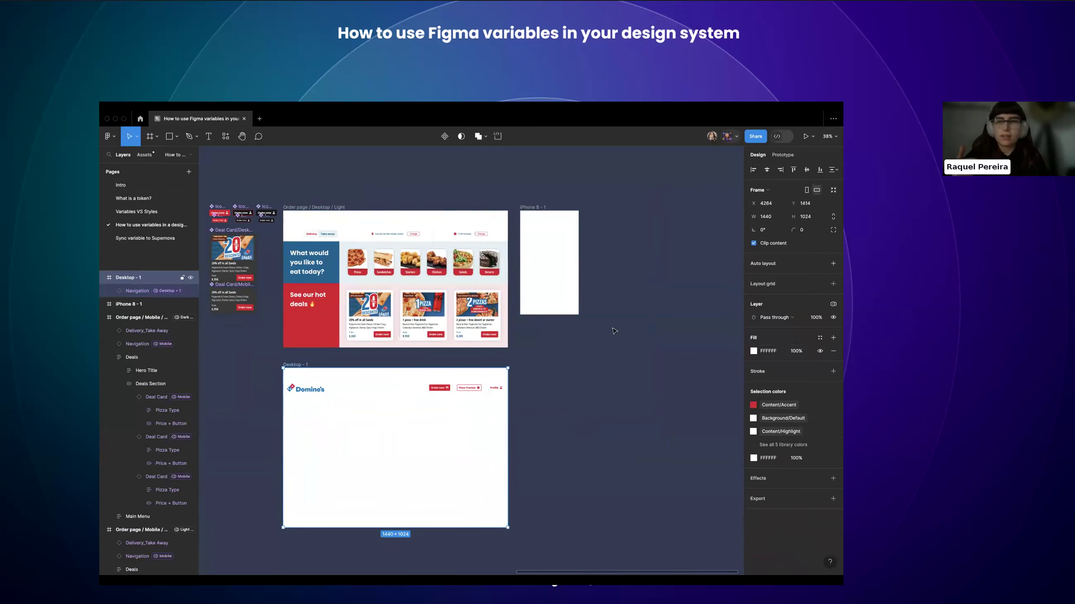
- Set the Desktop frame's variable modes to Resolutions Desktop, Semantic Light and Global Desktop
left_click(834, 304)
mouse_move(816, 347)
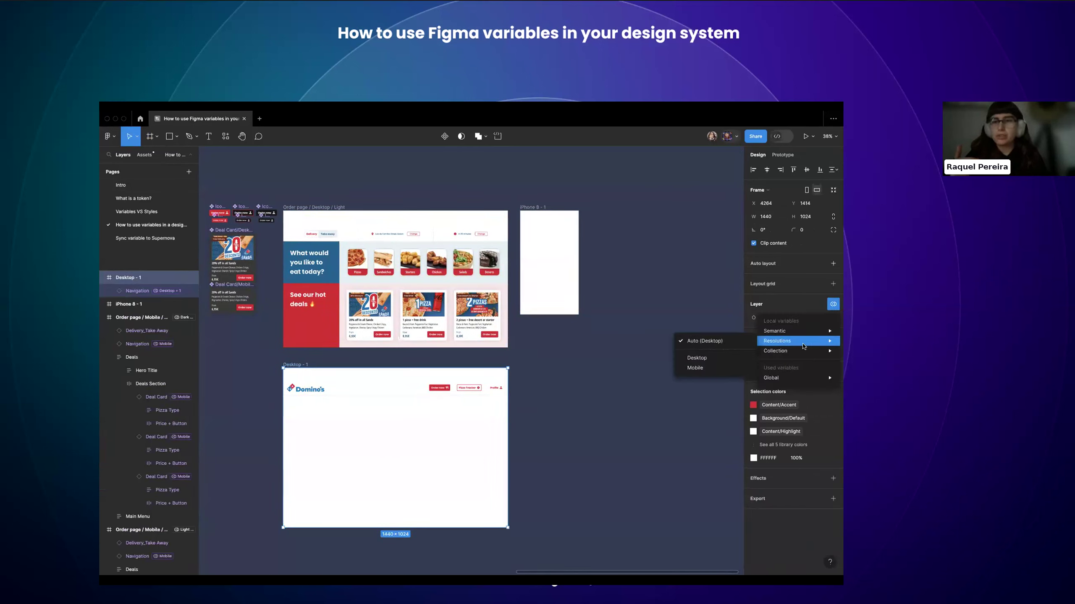
left_click(727, 359)
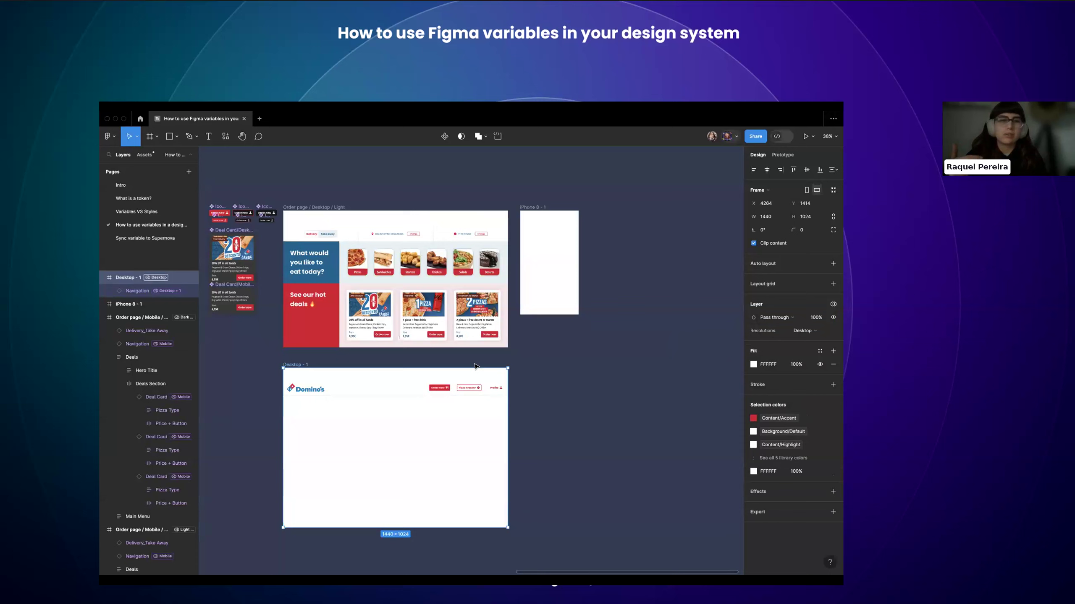
left_click(832, 305)
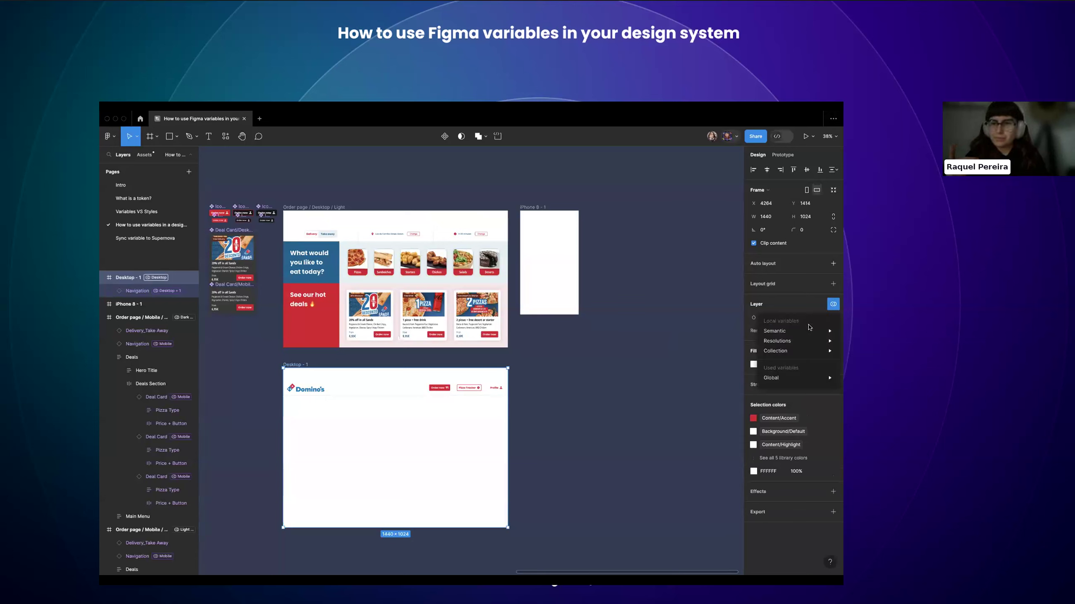
mouse_move(806, 330)
left_click(693, 352)
left_click(832, 304)
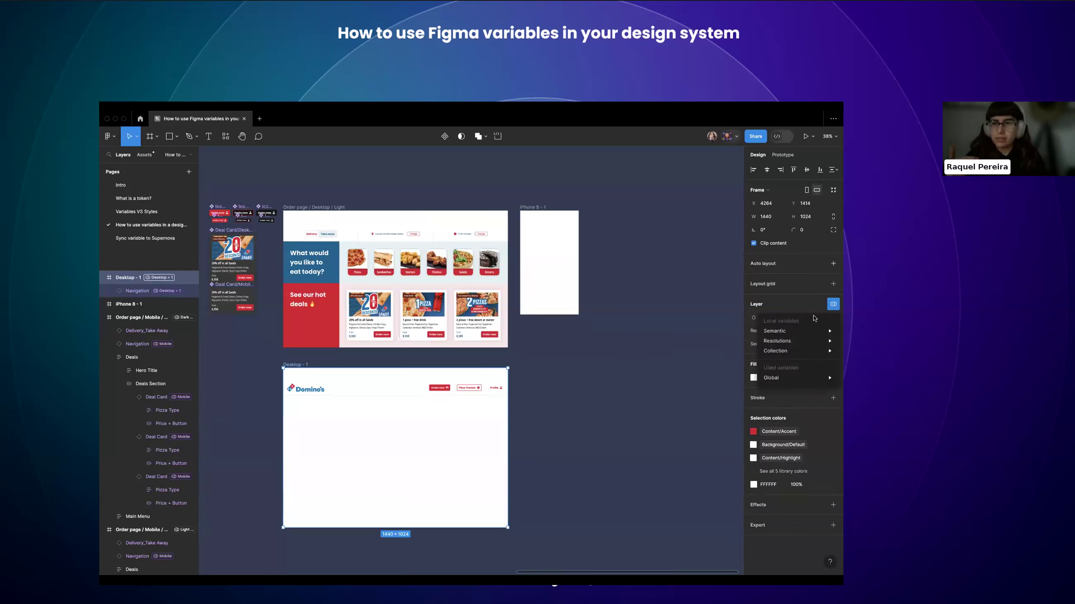
mouse_move(766, 352)
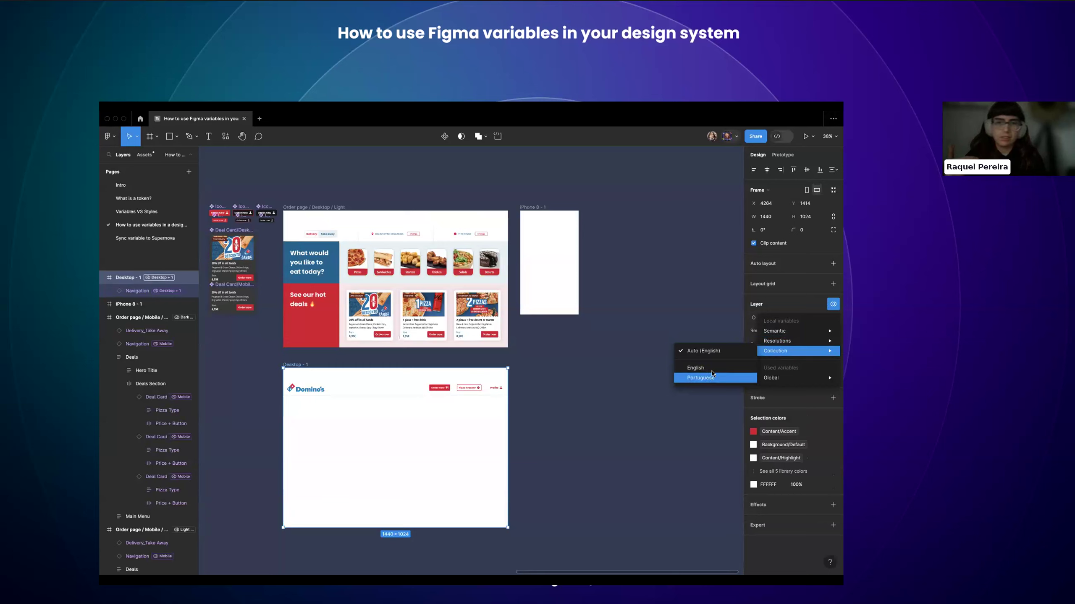
mouse_move(784, 378)
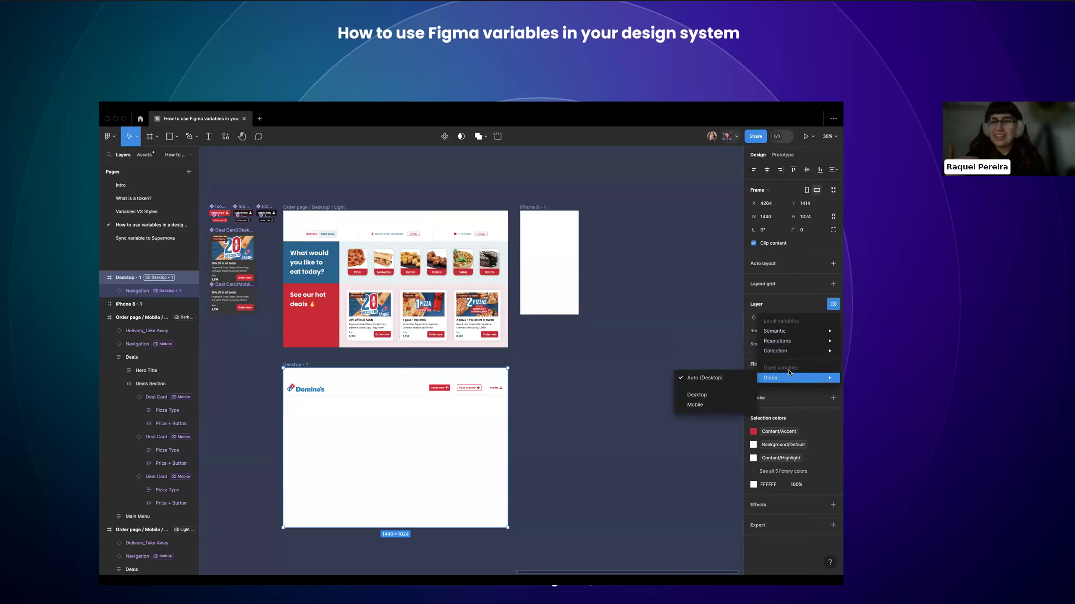
left_click(730, 397)
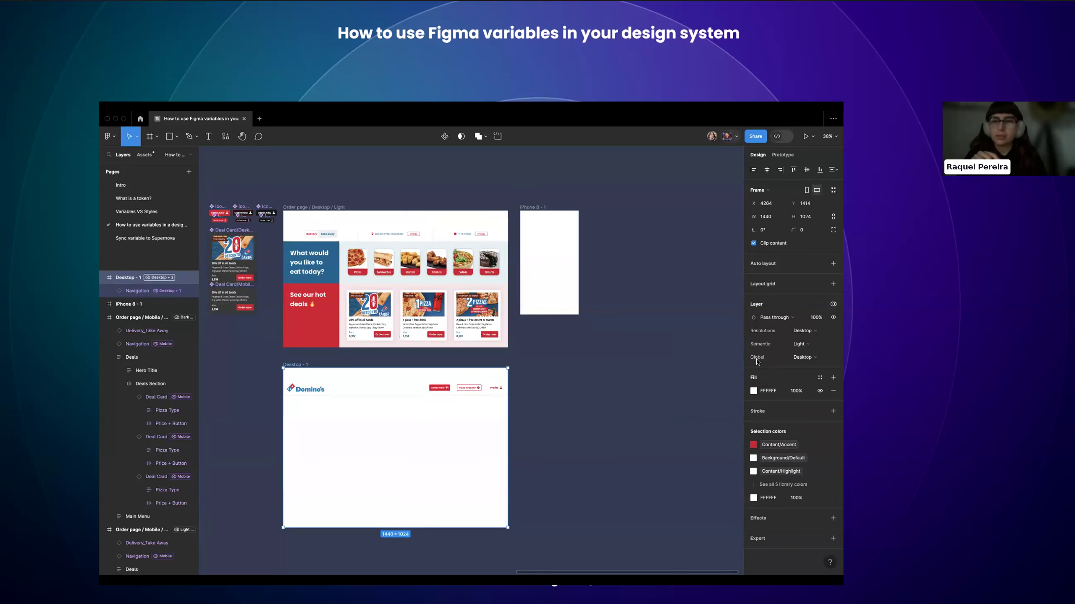
- Review the modes of the Global and Resolutions variable collections and compare them with the modes applied to the Desktop frame
left_click(709, 356)
left_click(834, 206)
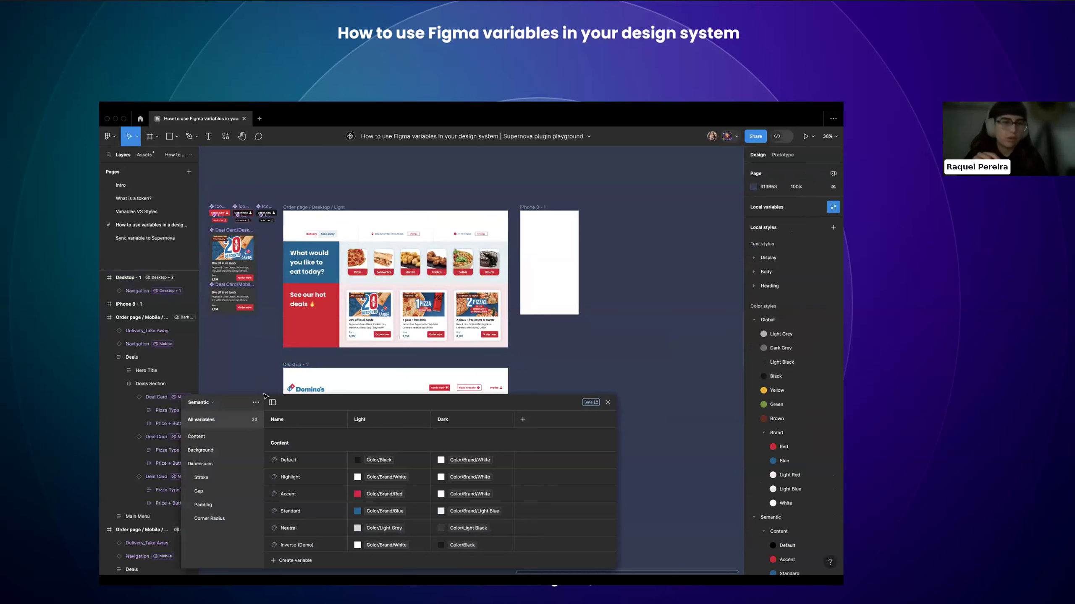
left_click_drag(287, 393, 291, 317)
left_click(203, 326)
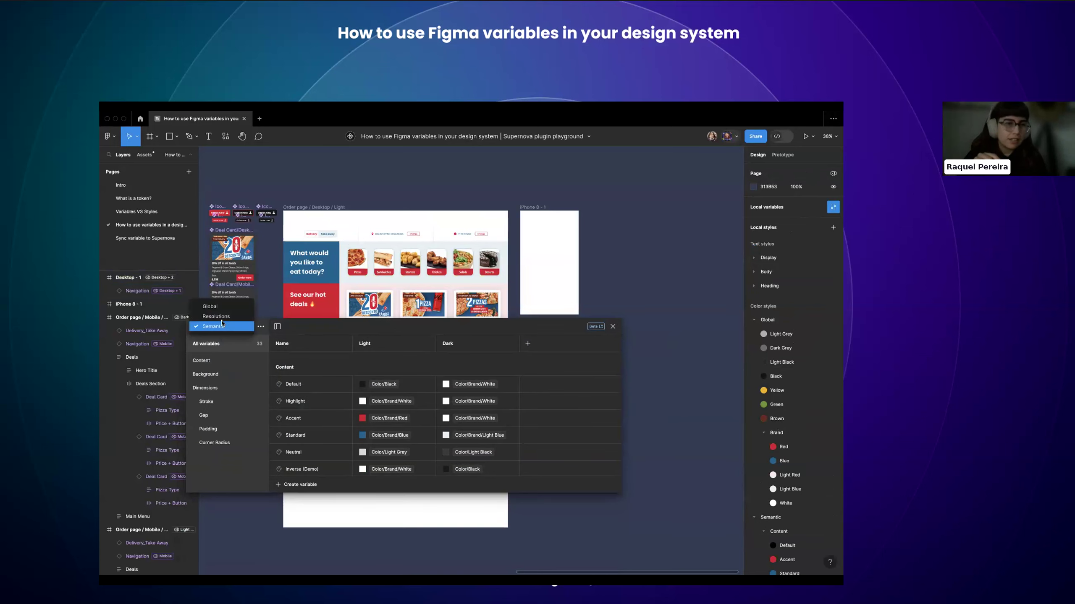
left_click(205, 310)
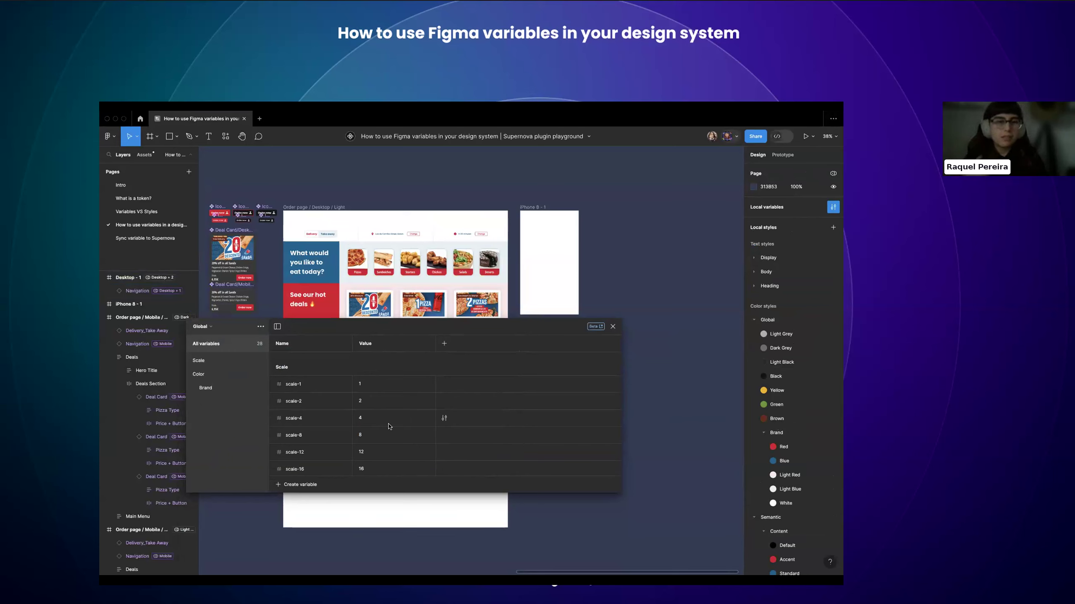
left_click_drag(339, 323, 338, 285)
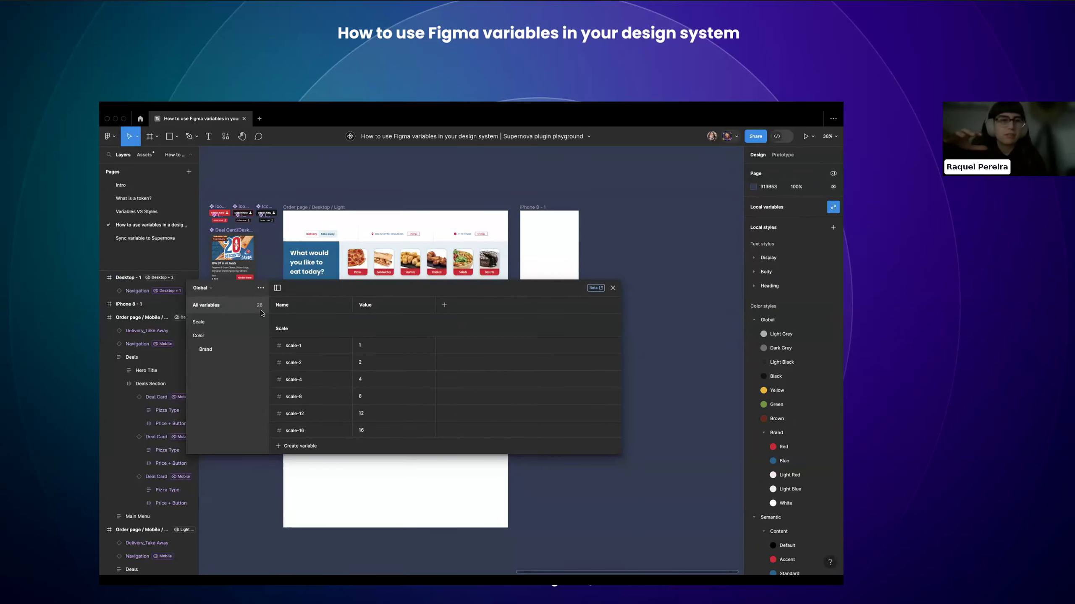
left_click(202, 289)
left_click(209, 300)
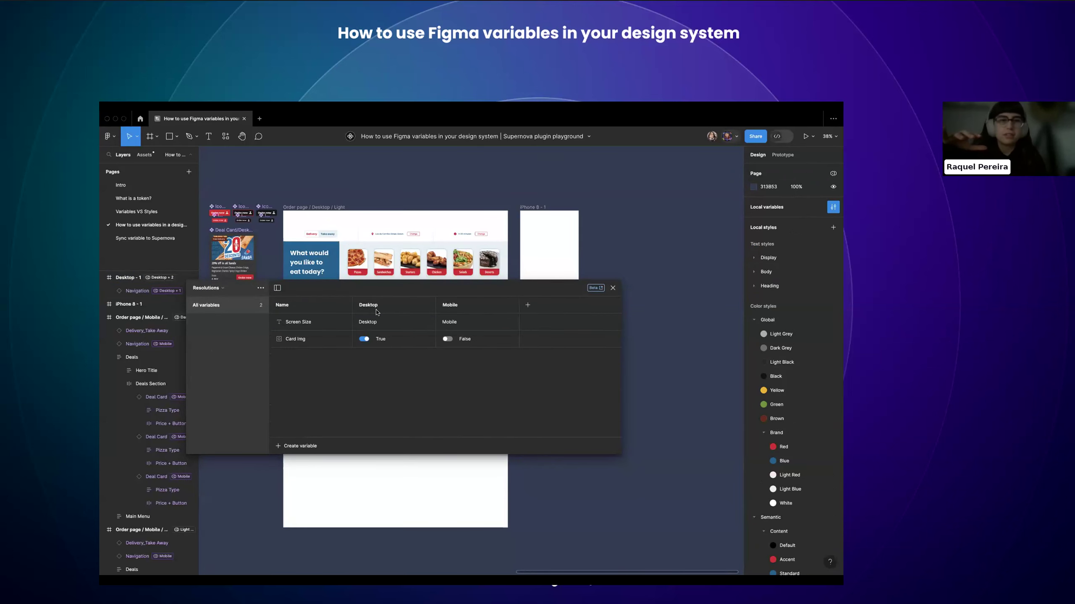
left_click_drag(482, 288, 419, 311)
left_click(550, 311)
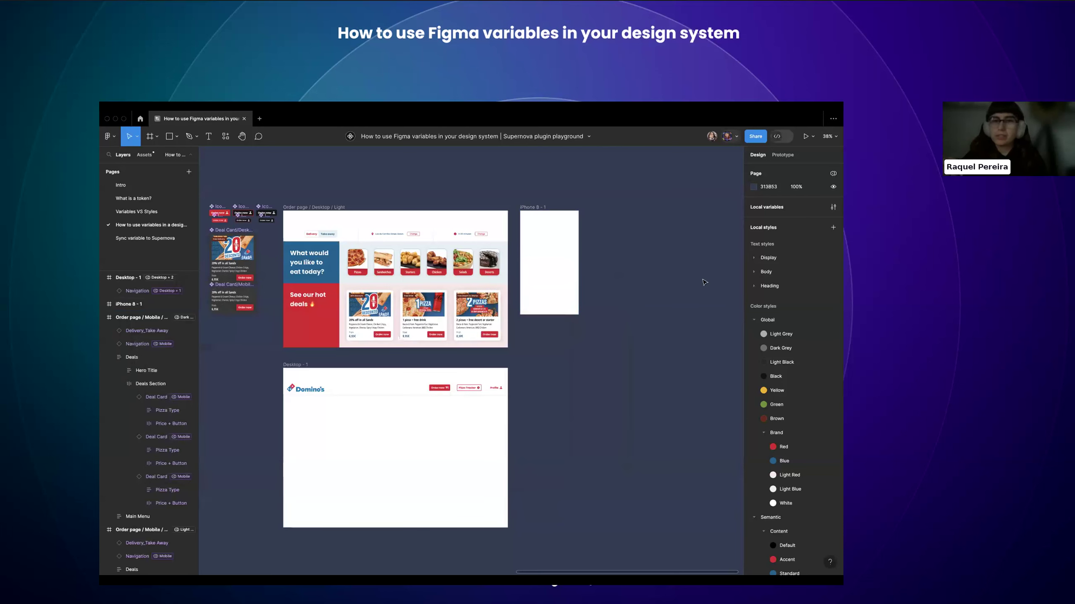
left_click(297, 365)
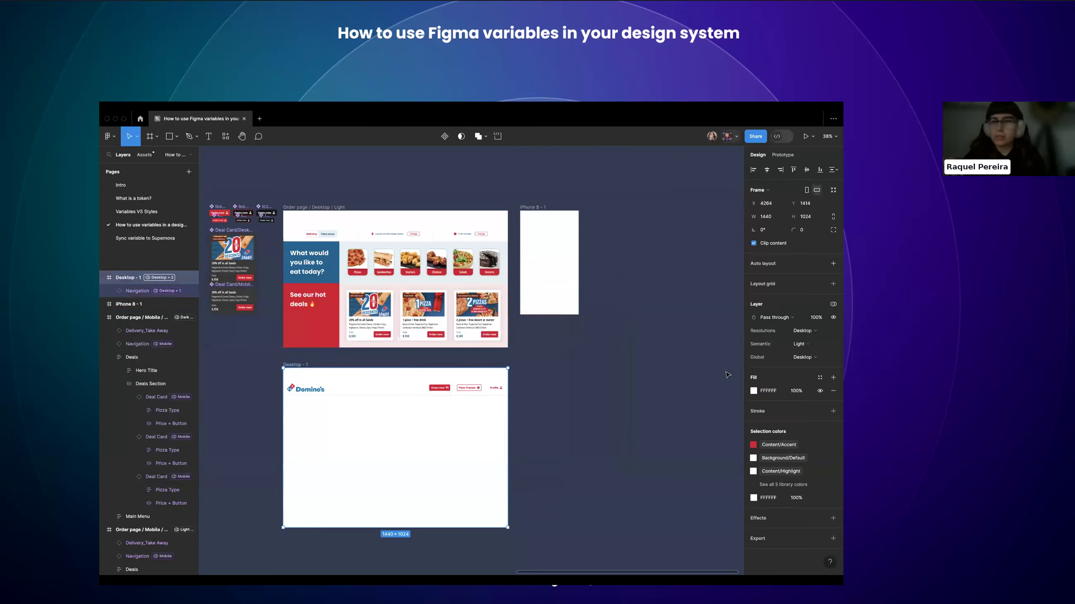
left_click(799, 361)
left_click(775, 359)
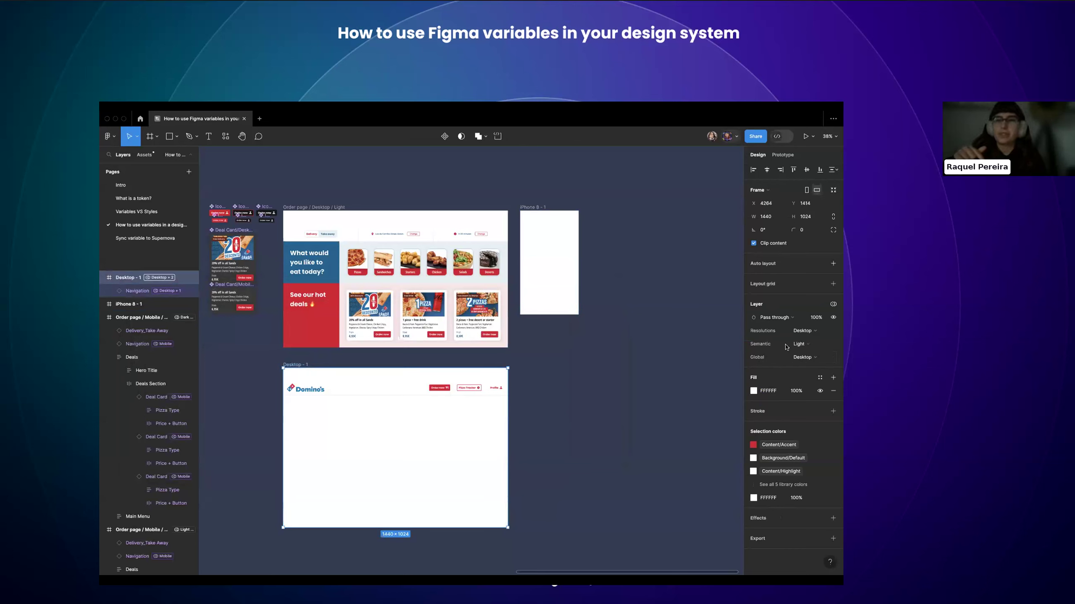
- Align the Navigation instance to the upper edge of the Desktop frame
left_click(442, 390)
scroll(346, 467, "up", 2)
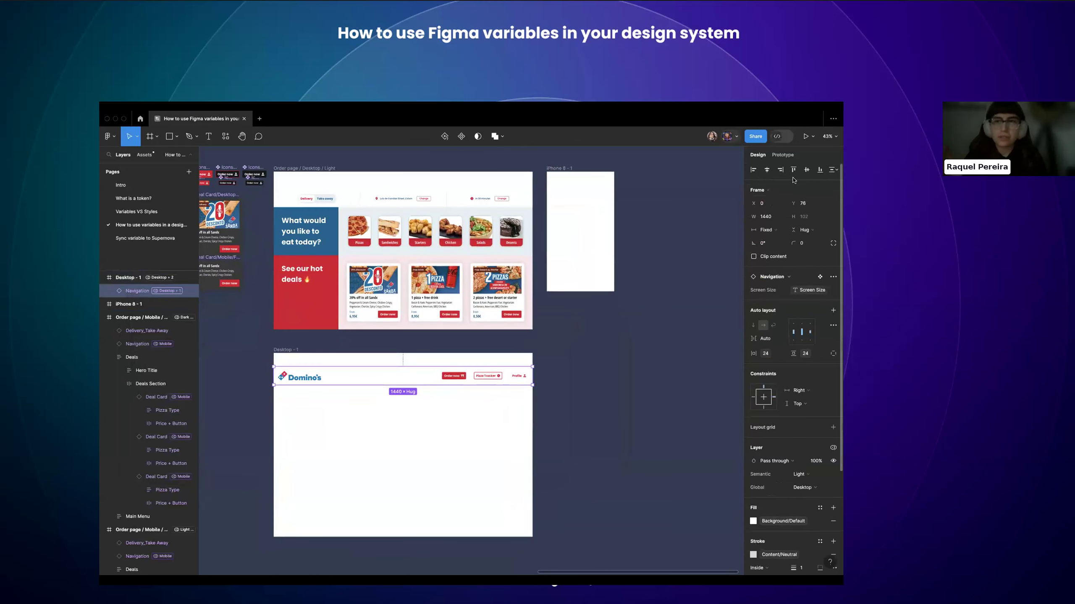
left_click(793, 173)
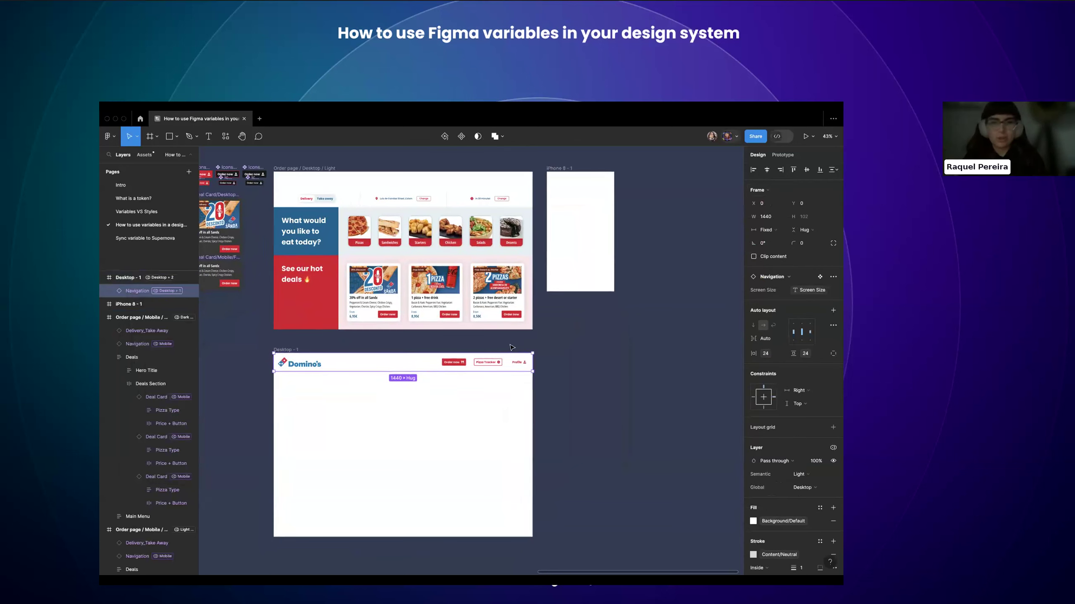
- Copy the 20% off Deal Card from the light order page's deals section into the Desktop frame at about X 165, Y 222
scroll(431, 433, "down", 1)
scroll(430, 433, "left", 1)
scroll(431, 433, "up", 2)
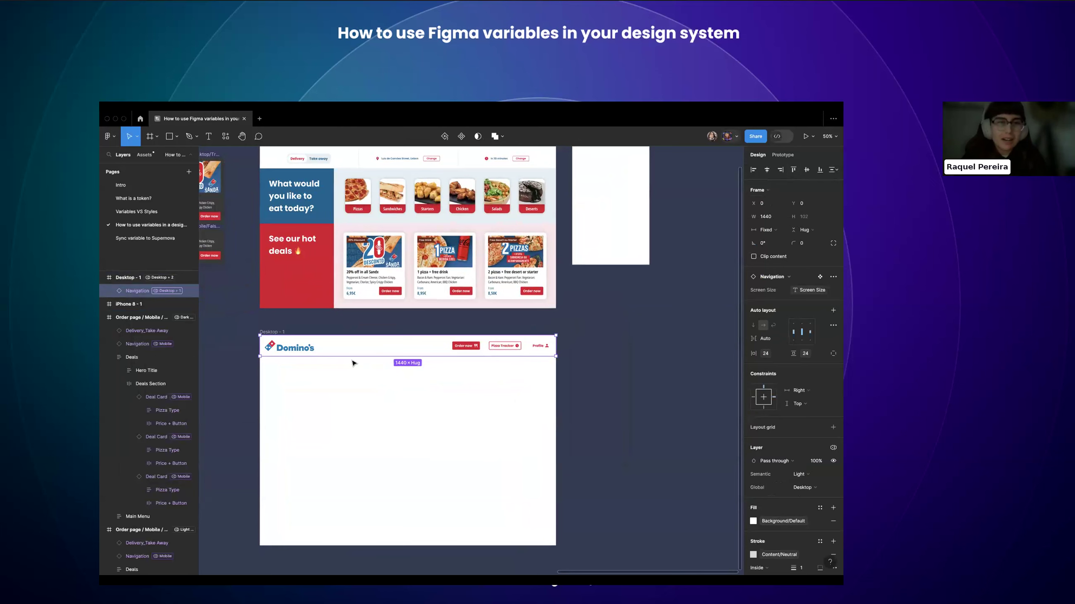
scroll(354, 363, "down", 2)
left_click(370, 285)
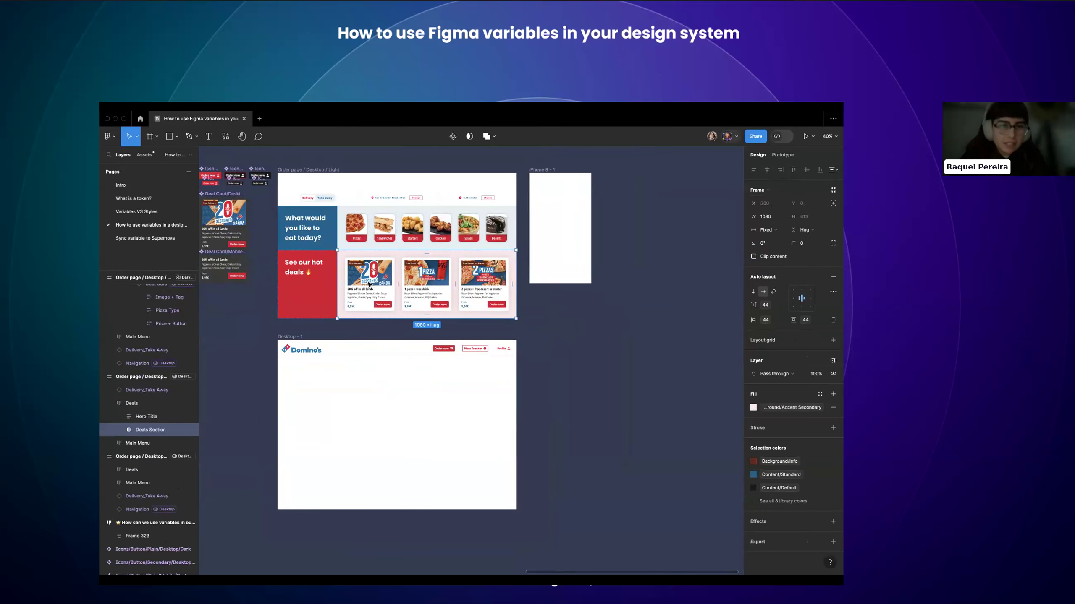
left_click(371, 285)
left_click_drag(369, 284, 334, 405)
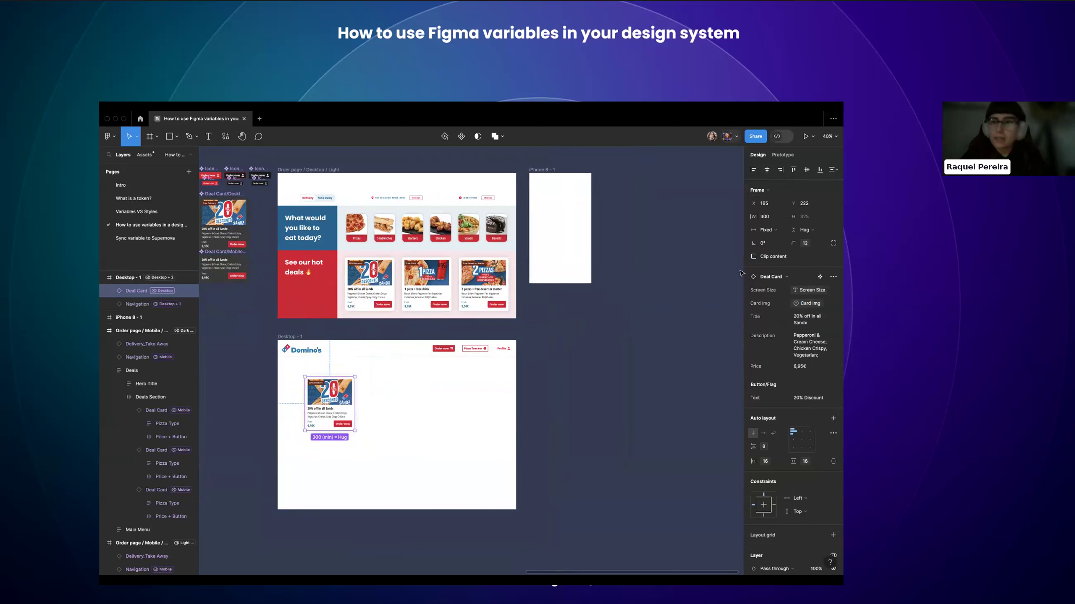
- Detach the variable from the copied Deal Card's Card img property and bind it to the Card Img variable again
left_click(830, 305)
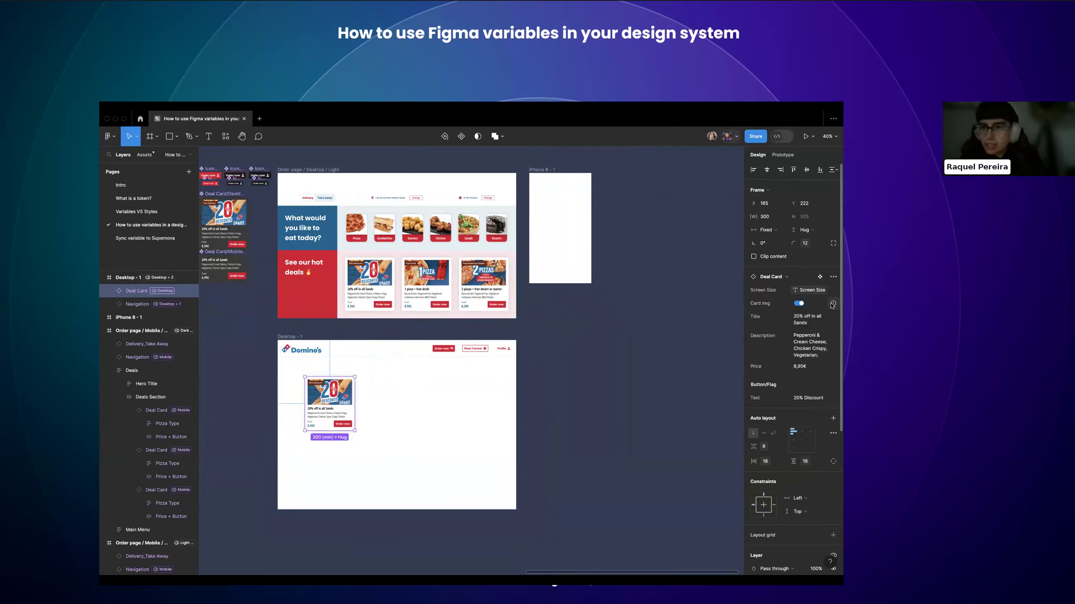
left_click(832, 304)
left_click(775, 355)
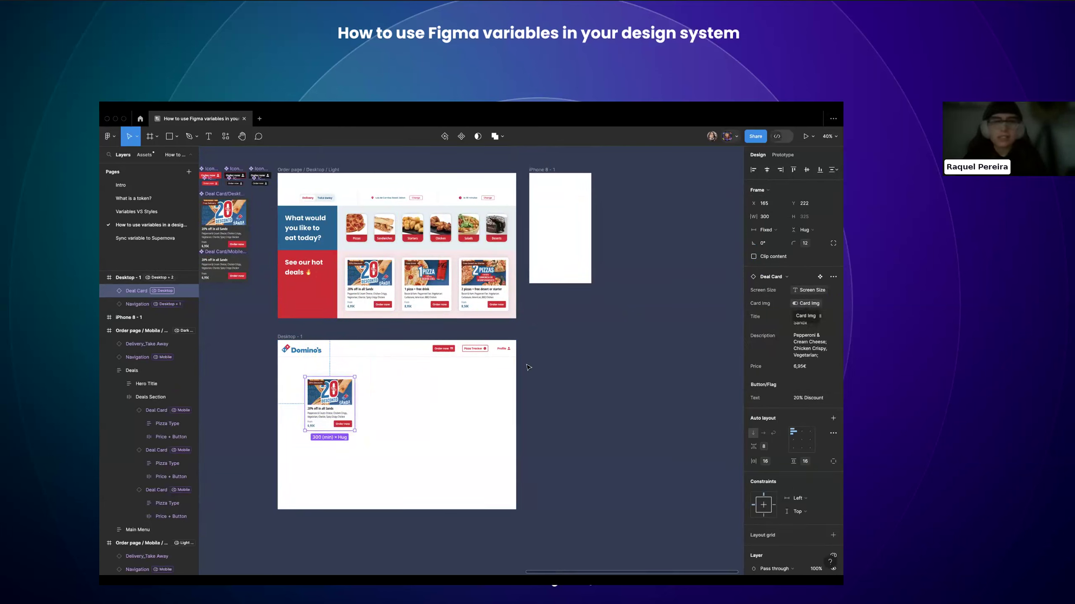
- Duplicate the iPhone 8 frame and place the copy beside the Desktop frame, aligned with its upper edge
scroll(528, 367, "right", 1)
scroll(528, 367, "right", 3)
scroll(528, 367, "up", 2)
left_click(489, 213)
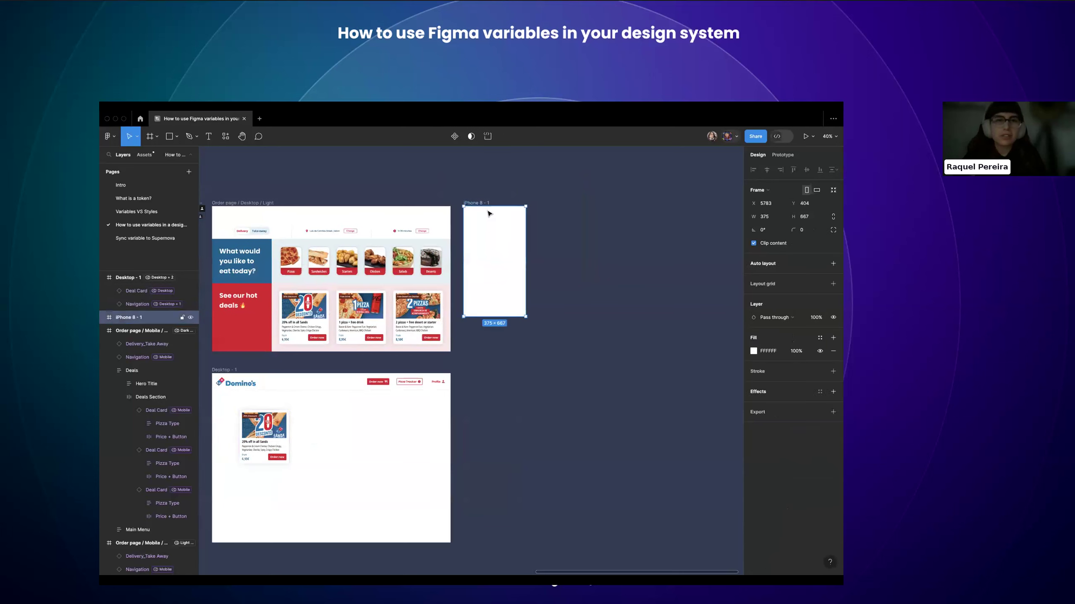
key("ctrl+d")
left_click_drag(550, 271, 478, 438)
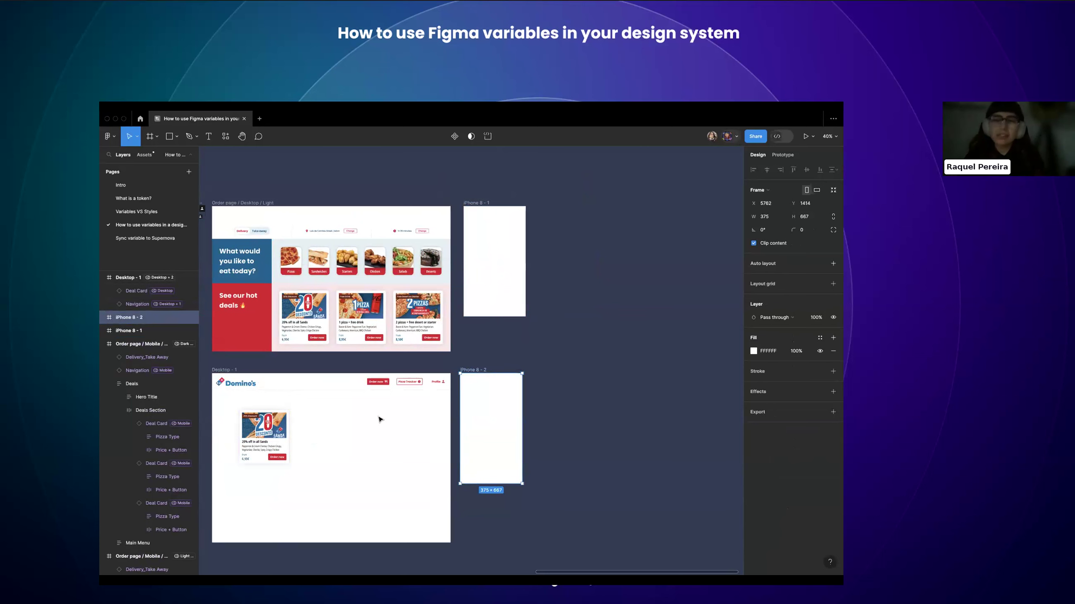
- Copy the Deal Card from the Desktop frame into the neighbouring iPhone 8 frame, centred horizontally in its upper half
scroll(364, 413, "down", 3)
left_click(316, 395)
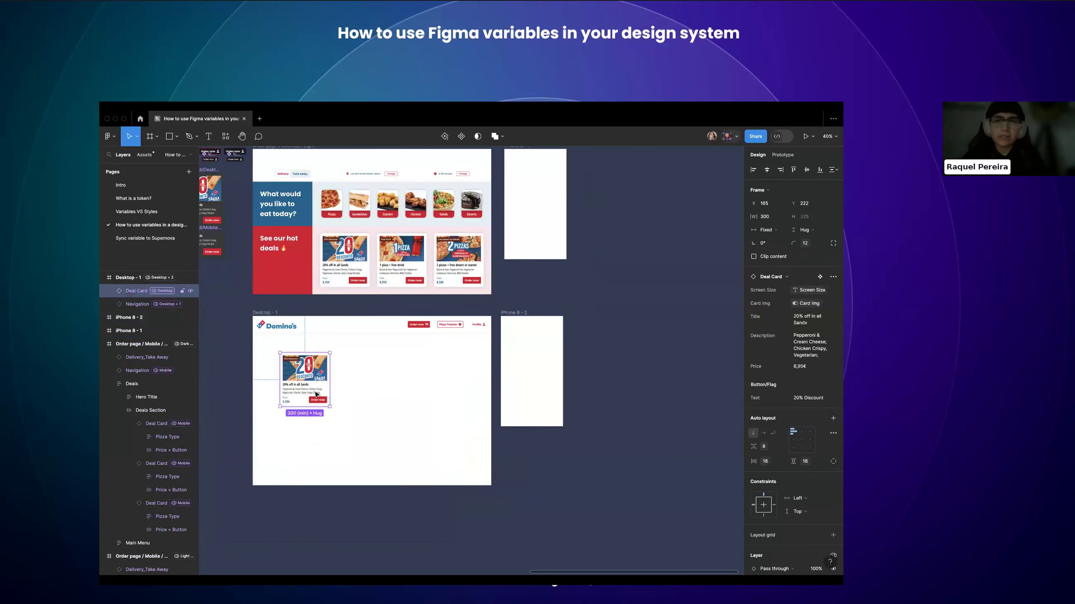
left_click(531, 368)
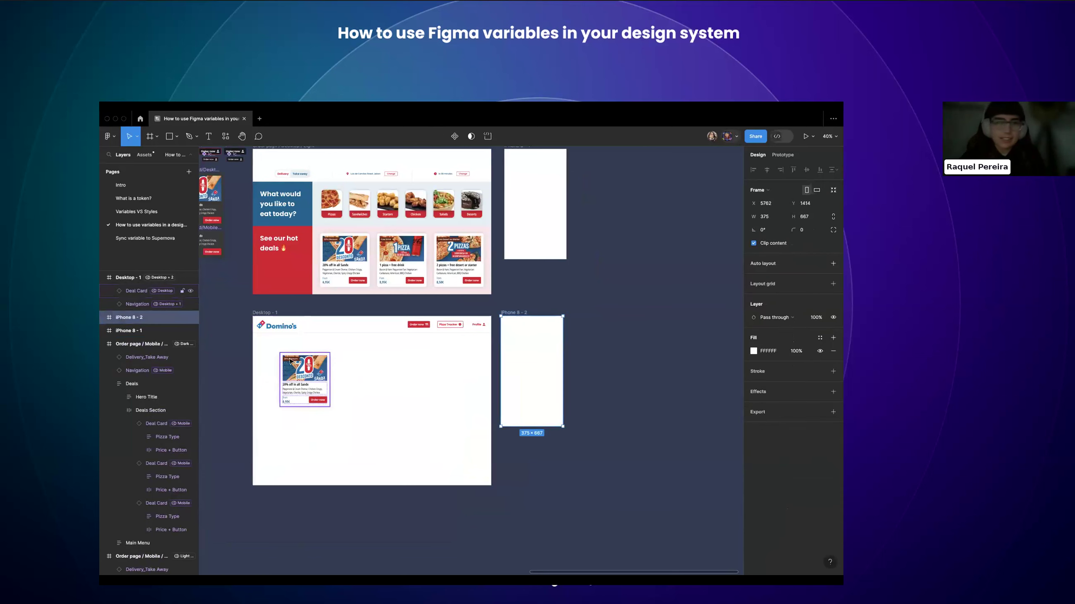
left_click(303, 378)
left_click_drag(524, 357, 525, 358)
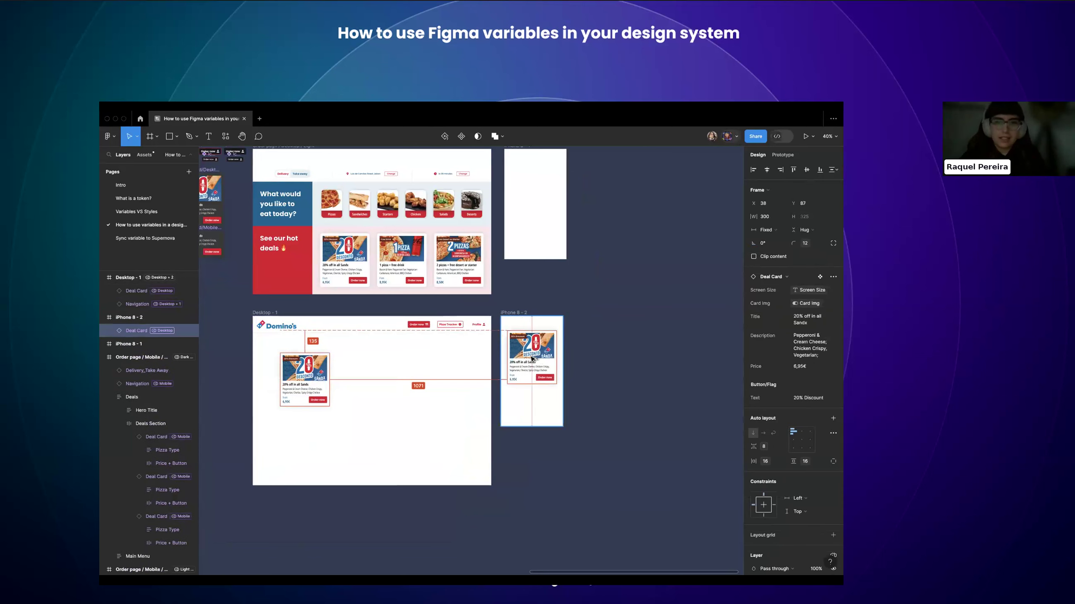
- Set the Resolutions mode of the iPhone 8 frame containing the Deal Card to Mobile
scroll(471, 314, "right", 2)
left_click(472, 314)
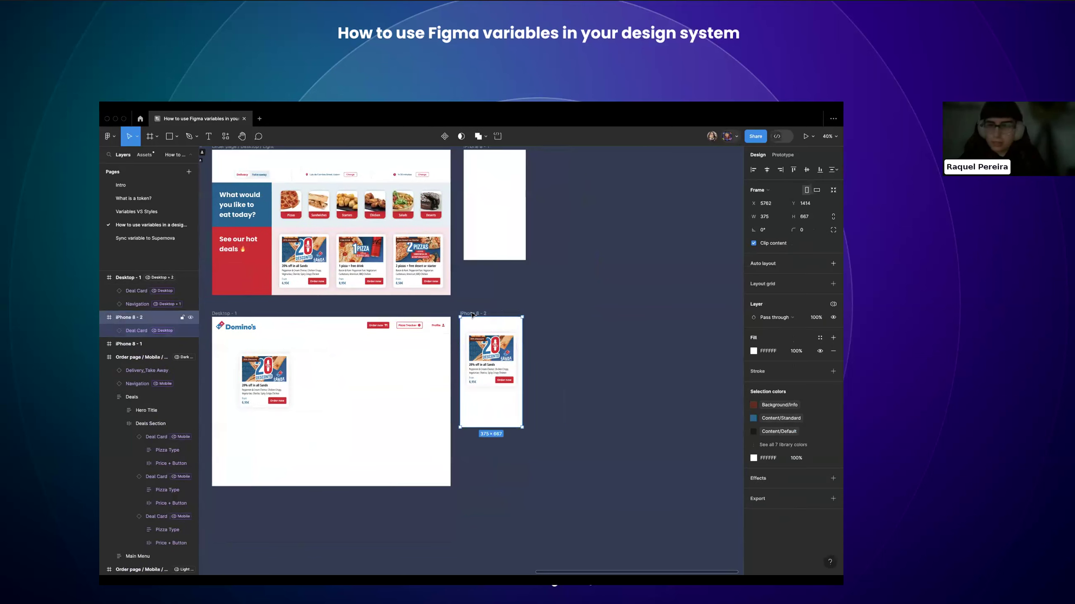
left_click(482, 361)
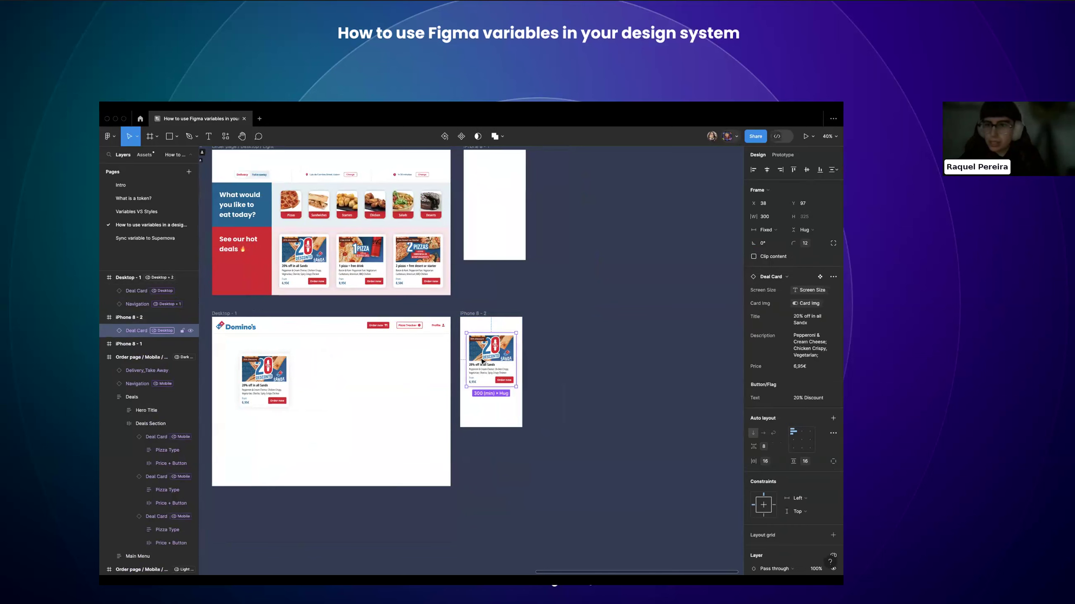
left_click(479, 315)
left_click(833, 305)
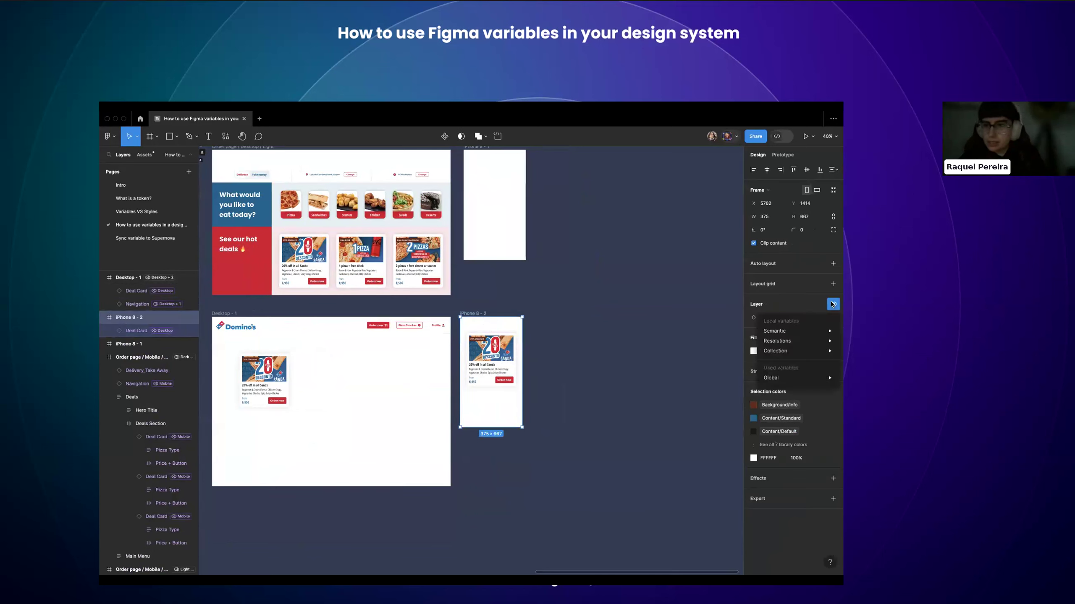
mouse_move(797, 344)
left_click(709, 368)
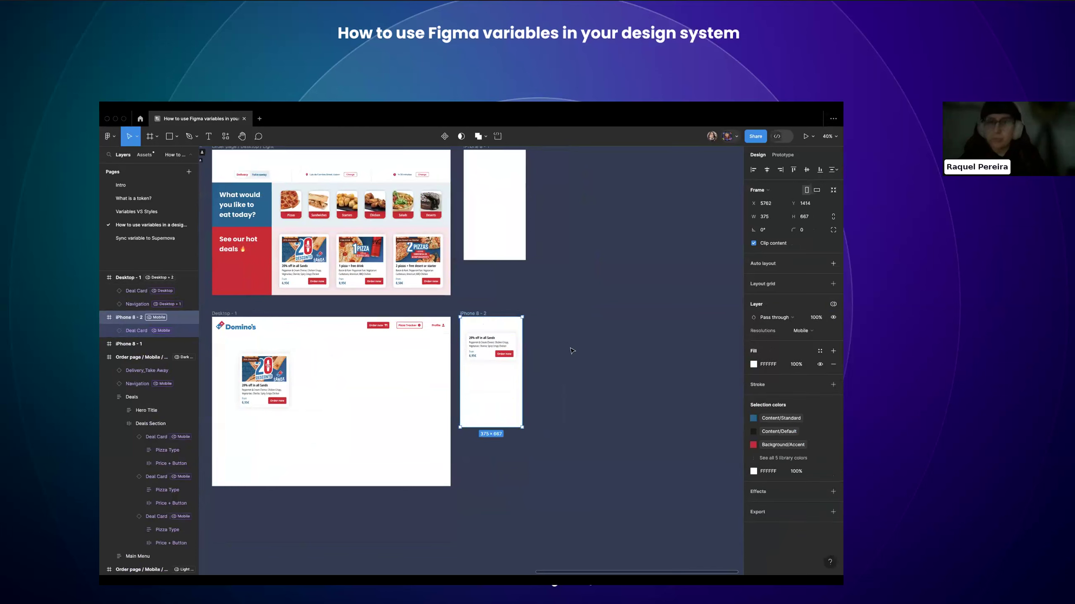
scroll(465, 346, "up", 3)
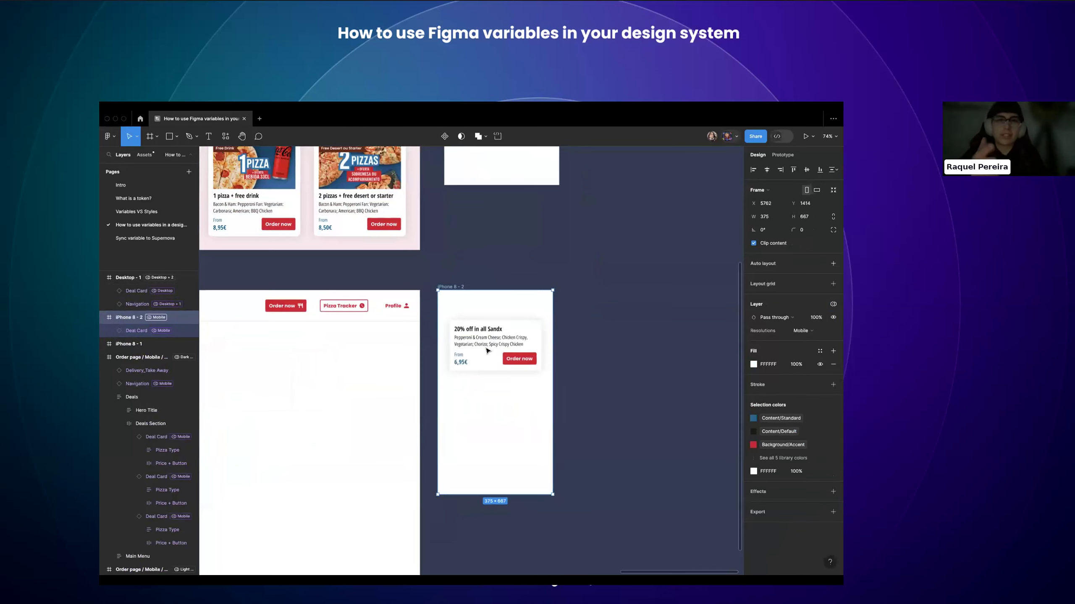
- Compare the Deal Card in the Desktop and iPhone 8 frames, and inspect the Navigation component's Desktop variant
scroll(486, 350, "down", 1)
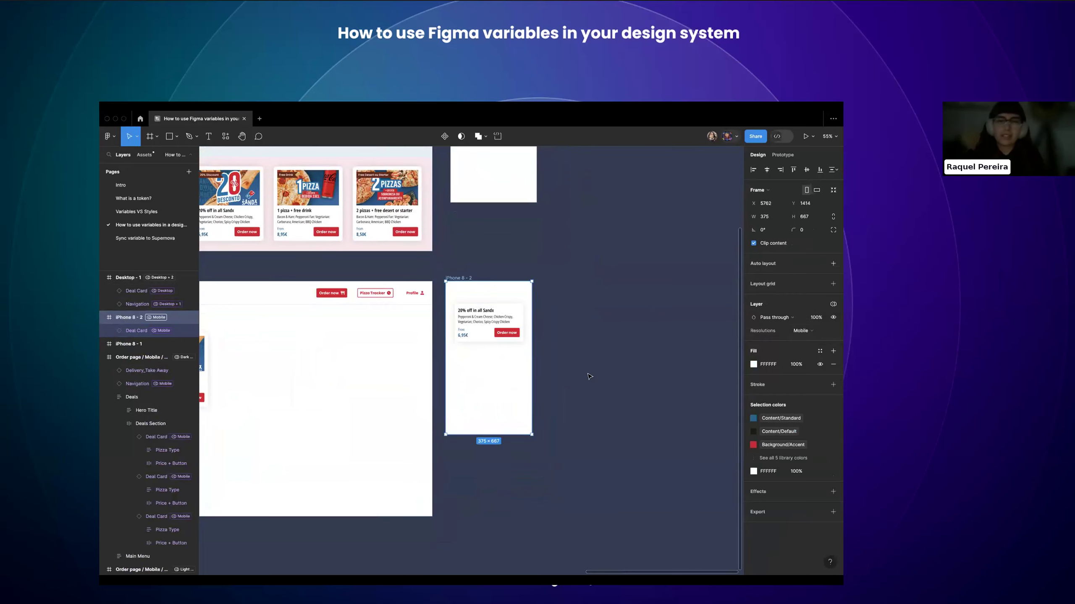
scroll(590, 377, "down", 4)
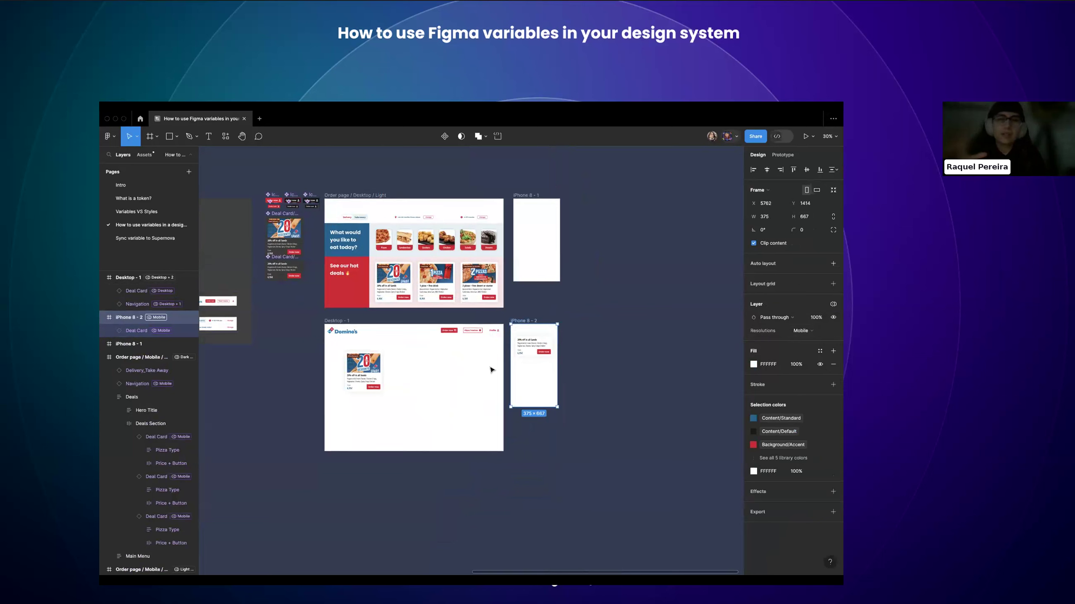
scroll(491, 370, "up", 1)
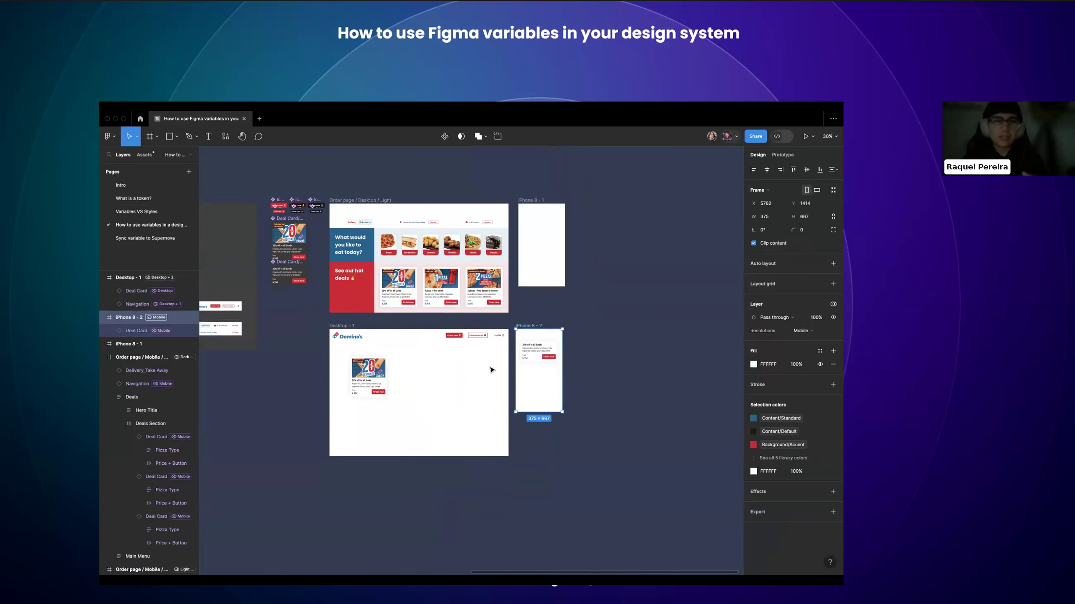
scroll(491, 370, "down", 1)
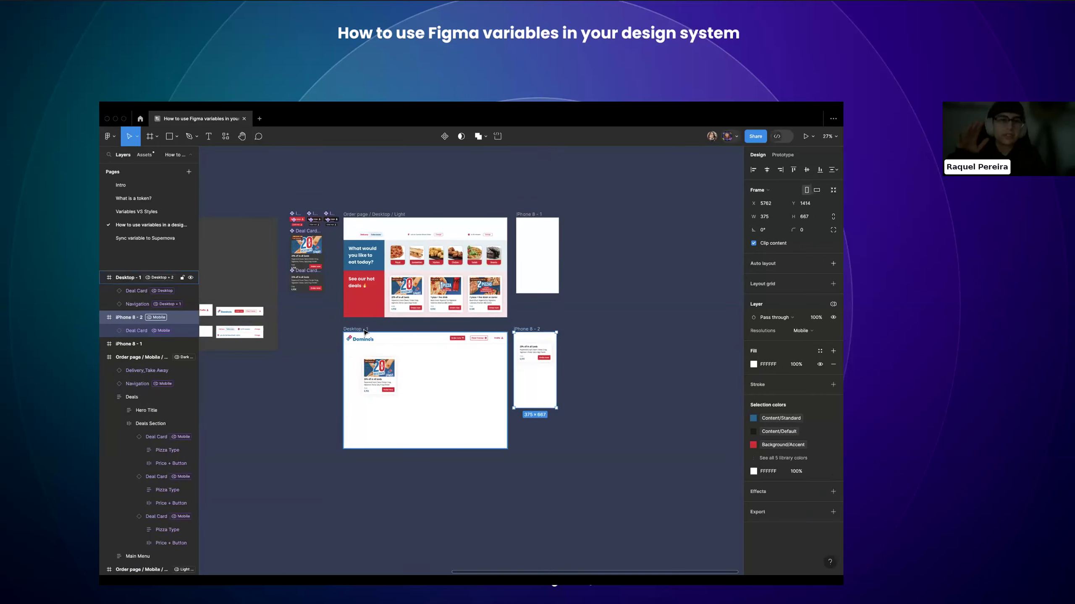
scroll(444, 303, "left", 10)
left_click(500, 308)
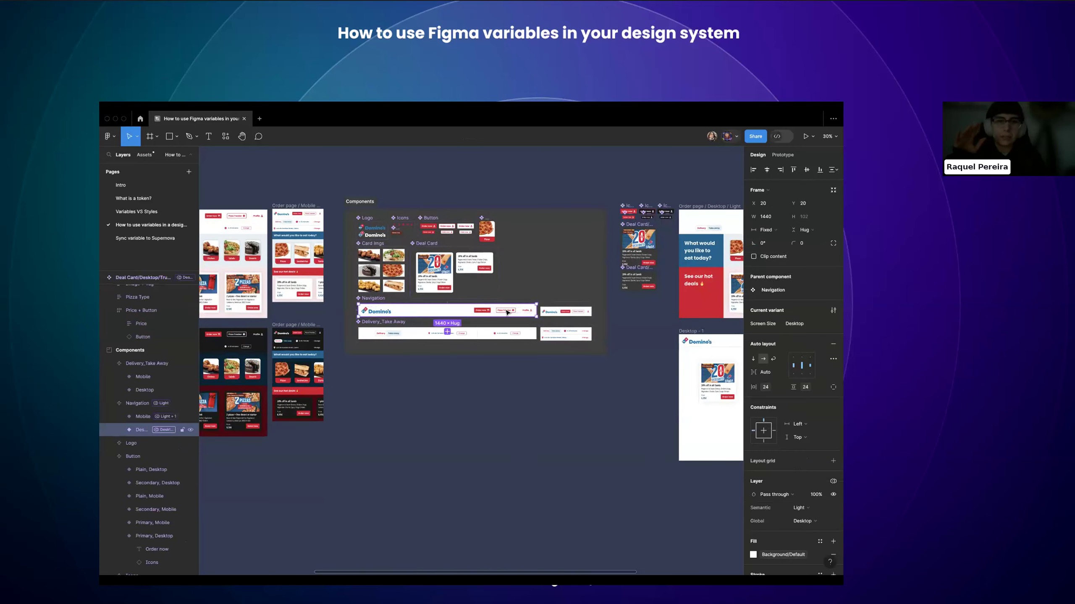
scroll(501, 308, "up", 5)
scroll(503, 308, "right", 3)
scroll(503, 309, "up", 1)
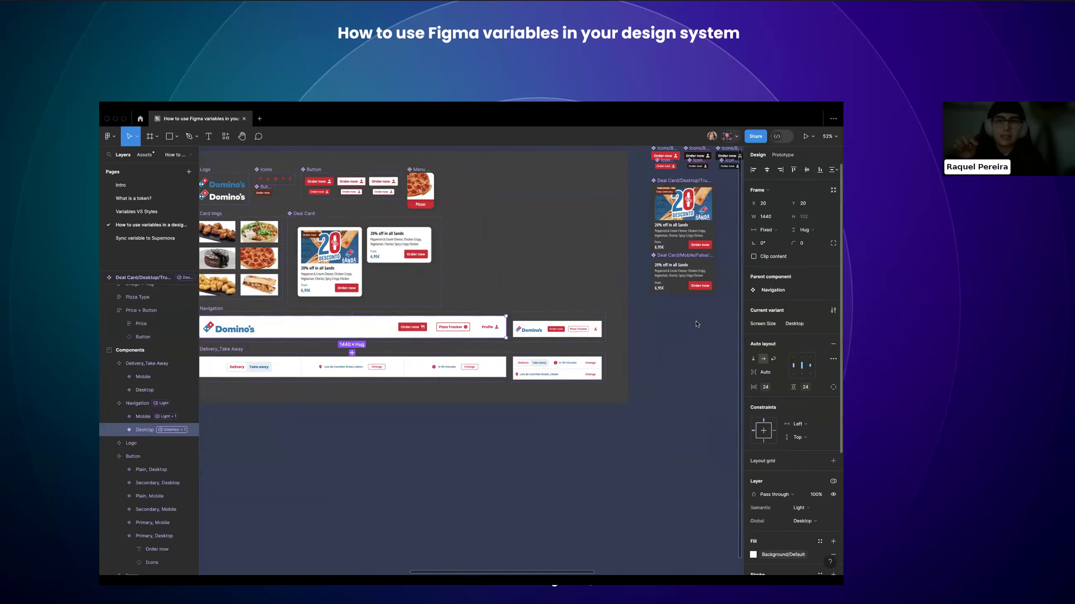
- Review the variables and modes of the Resolutions collection in the local variables
key("Escape")
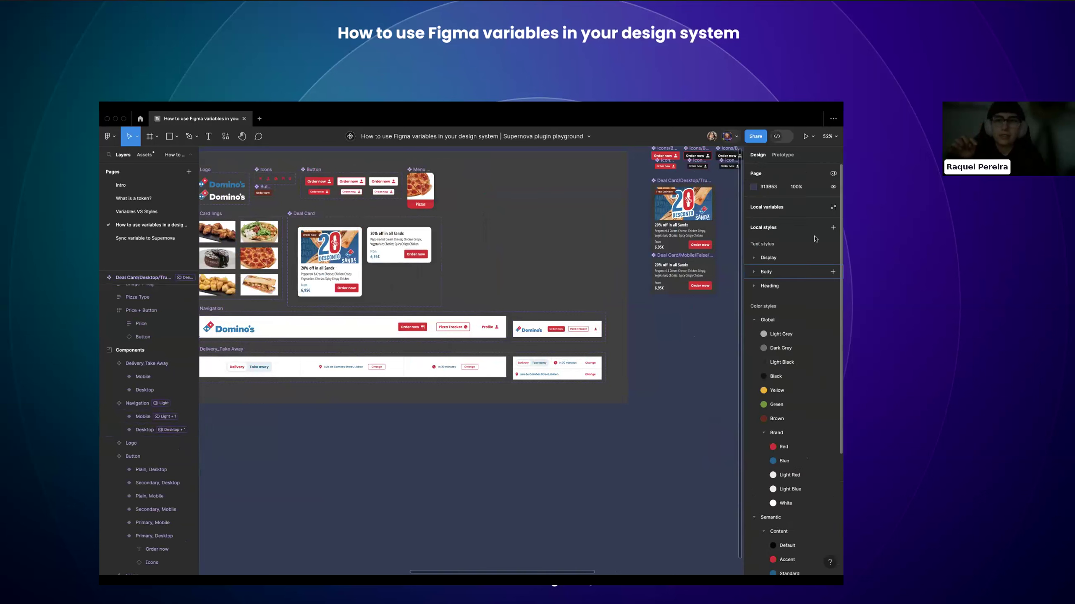
left_click(833, 207)
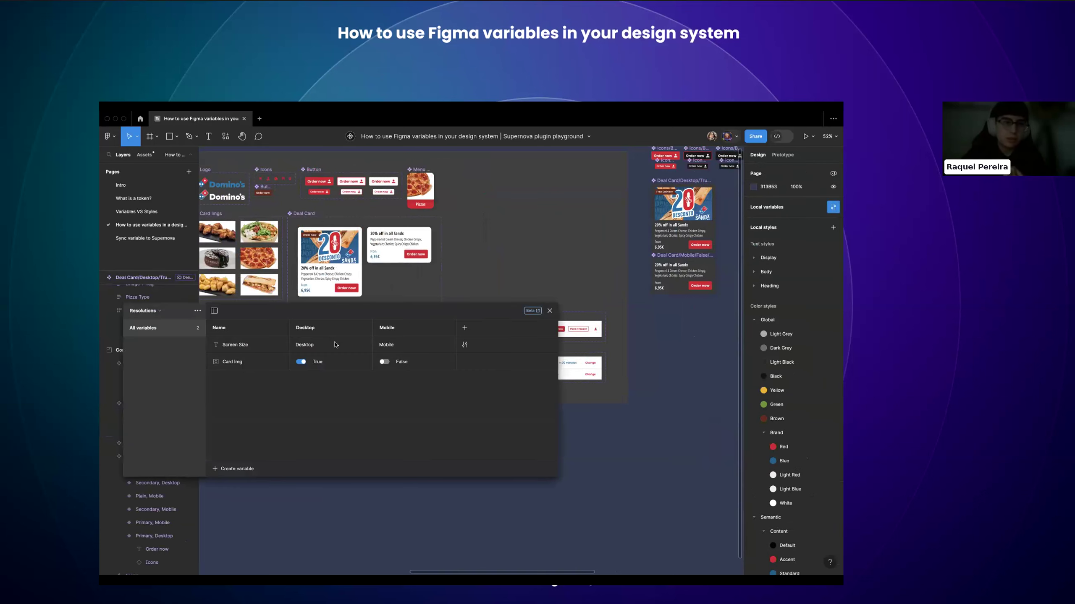
left_click(550, 311)
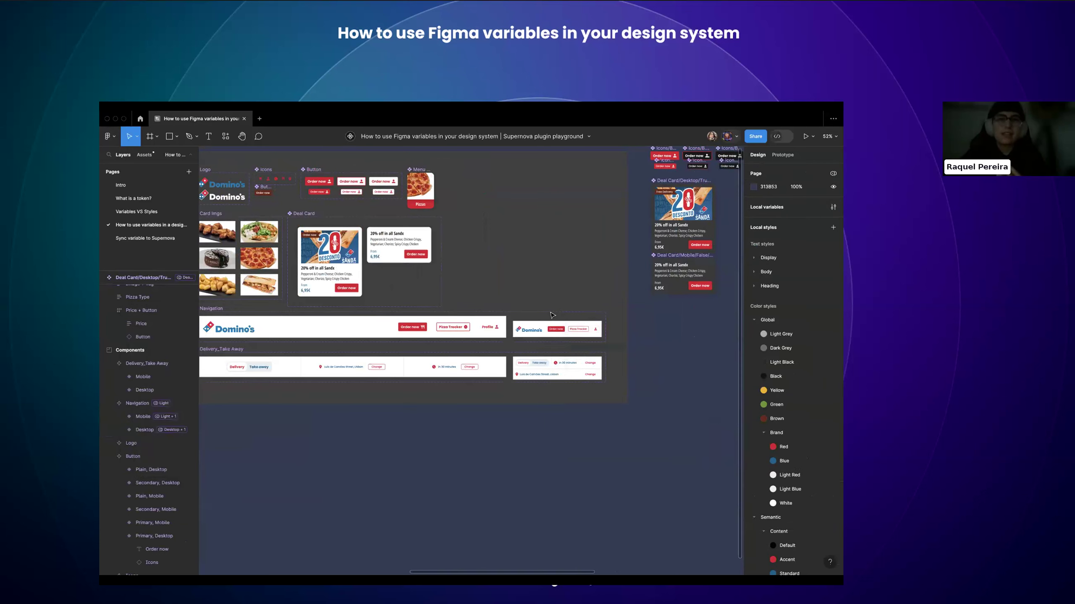
- Inspect the Screen Size property of the Navigation instance in the Desktop frame and the modes set on that frame
scroll(552, 316, "right", 10)
left_click(353, 384)
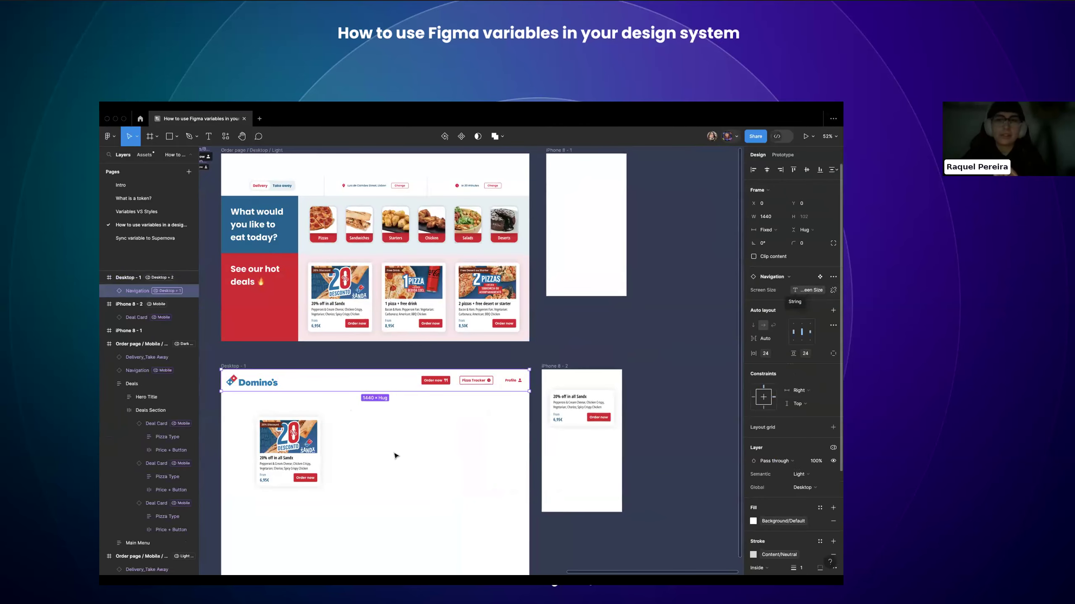
scroll(359, 417, "down", 2)
scroll(359, 417, "left", 2)
left_click(269, 343)
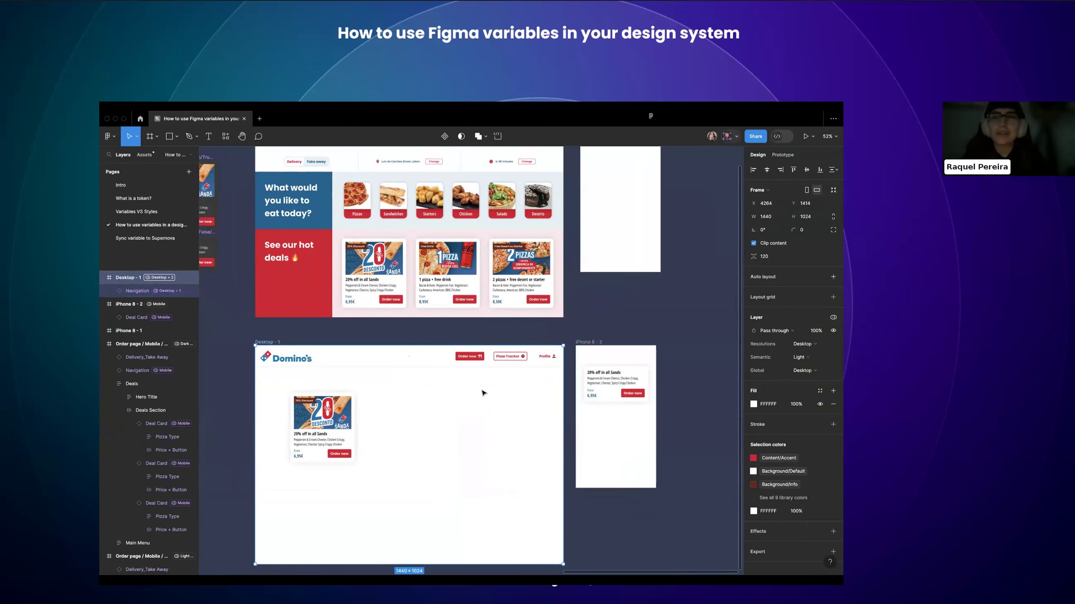
- Delete the copied Order page / Desktop / Light frame beside the components and the Desktop demo frame below it
scroll(483, 393, "down", 5)
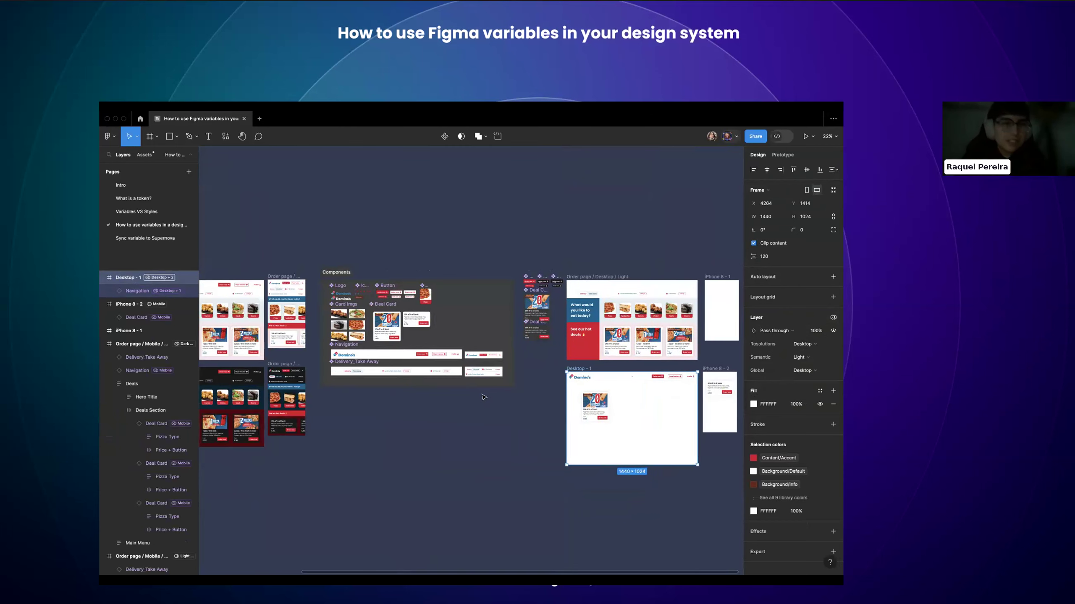
scroll(483, 397, "right", 3)
left_click(455, 280)
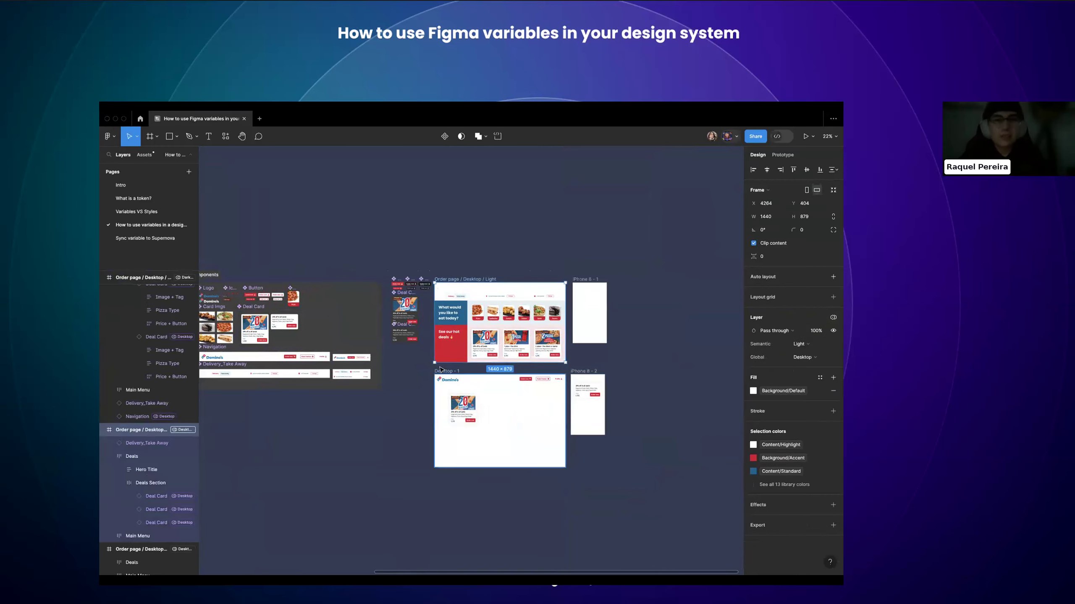
key("Delete")
left_click(446, 371)
scroll(503, 281, "right", 2)
key("Delete")
- Delete both remaining iPhone 8 demo frames
left_click(504, 280)
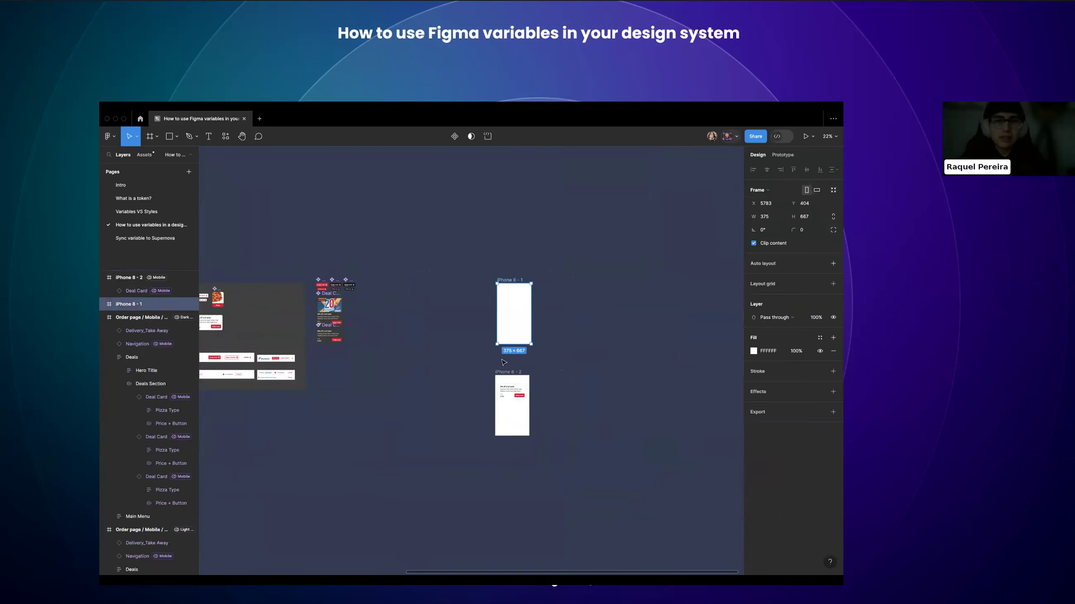
key("shift+Tab")
key("Delete")
left_click(514, 281)
key("Delete")
- Examine the components, the dark Deal Card variants, and the light and dark order pages for desktop and mobile
scroll(402, 310, "up", 5)
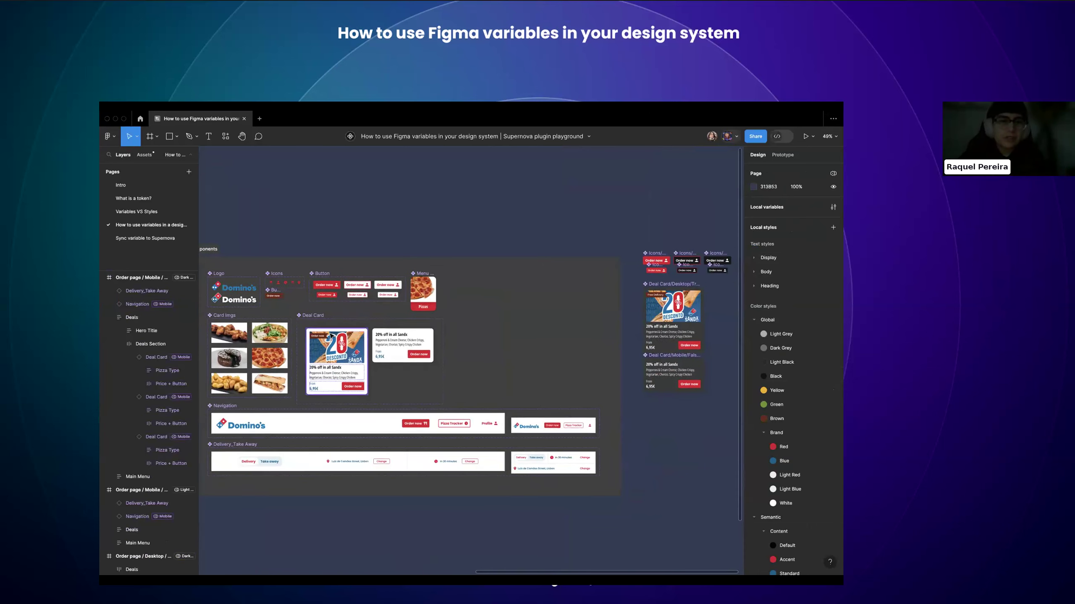
scroll(332, 330, "up", 3)
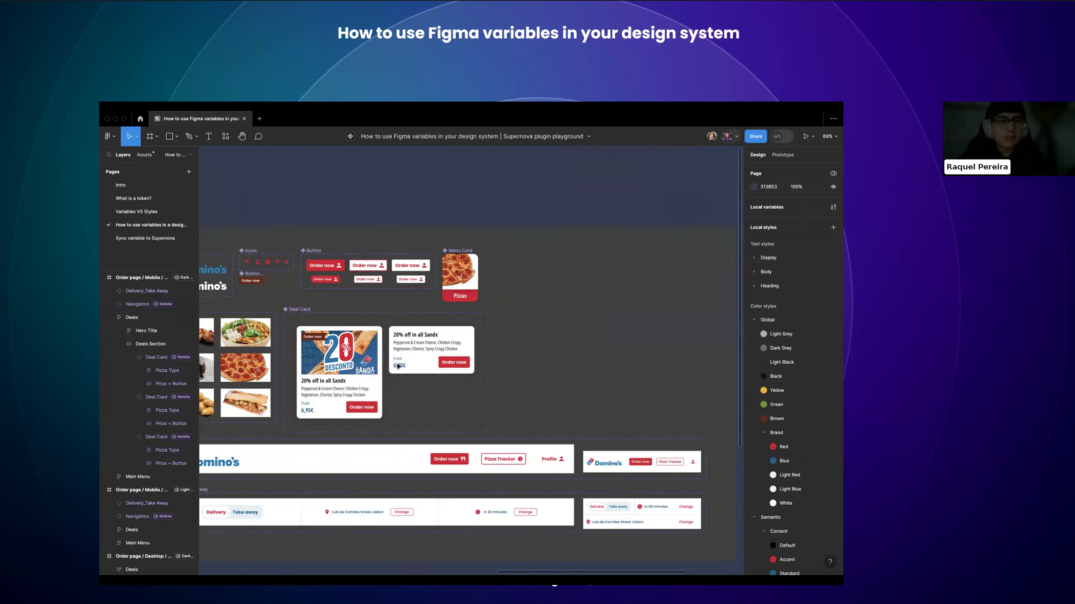
scroll(357, 380, "right", 10)
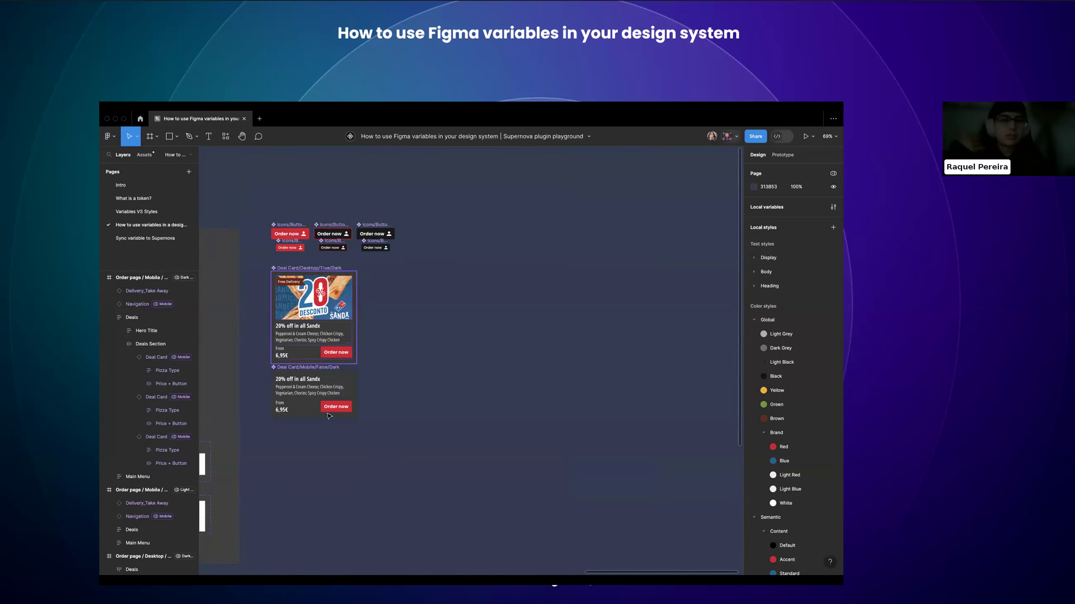
scroll(329, 416, "left", 2)
scroll(328, 416, "up", 1)
scroll(407, 406, "down", 5)
scroll(407, 405, "right", 3)
scroll(407, 406, "up", 2)
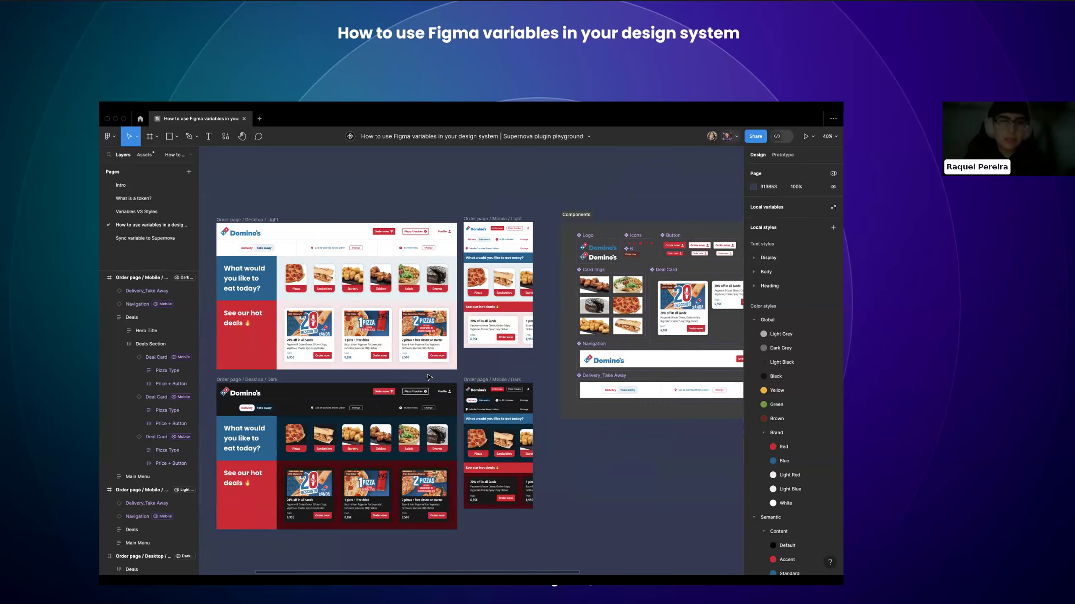
scroll(428, 377, "down", 2)
scroll(428, 377, "left", 1)
scroll(370, 455, "up", 3)
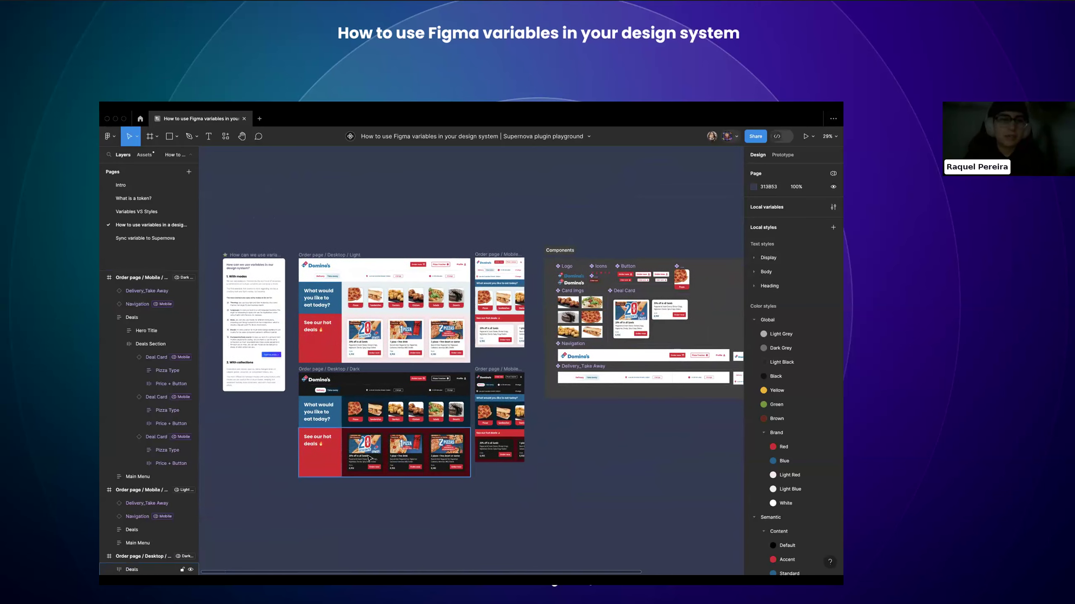
scroll(370, 455, "down", 3)
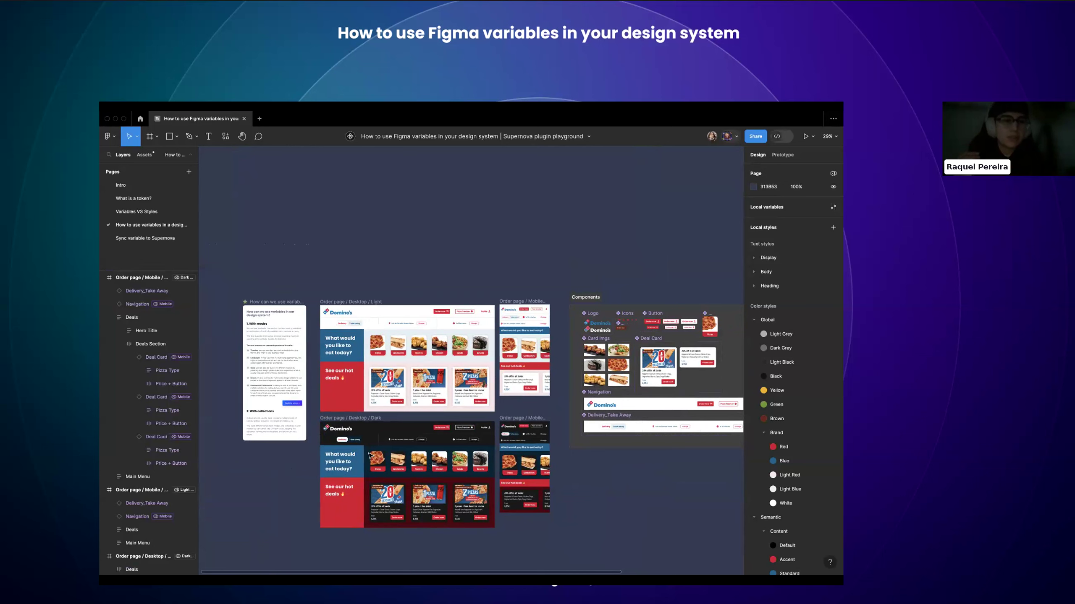
left_click(369, 455)
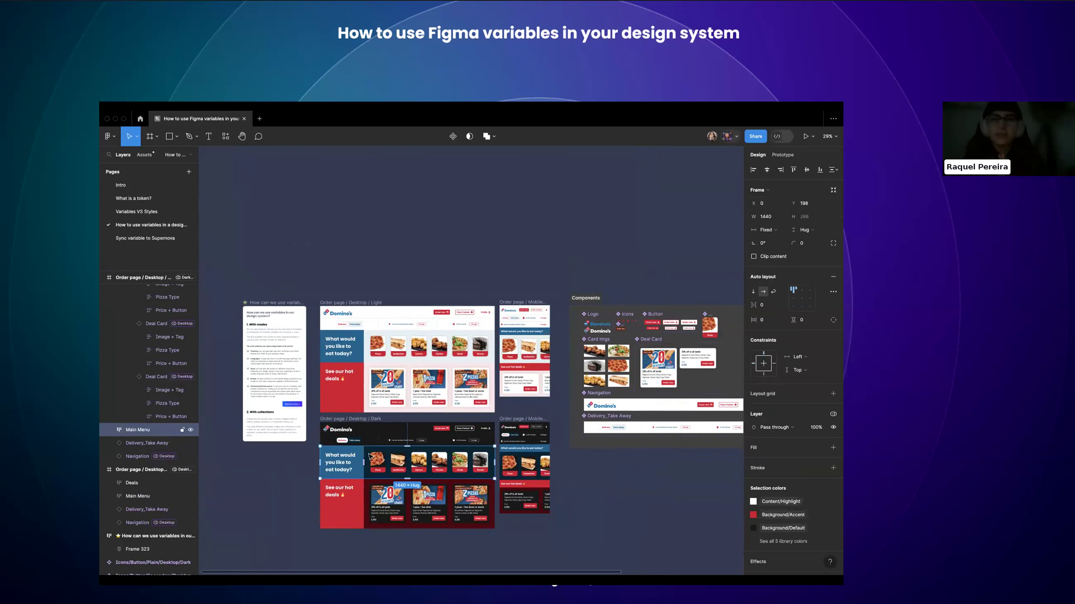
left_click(303, 475)
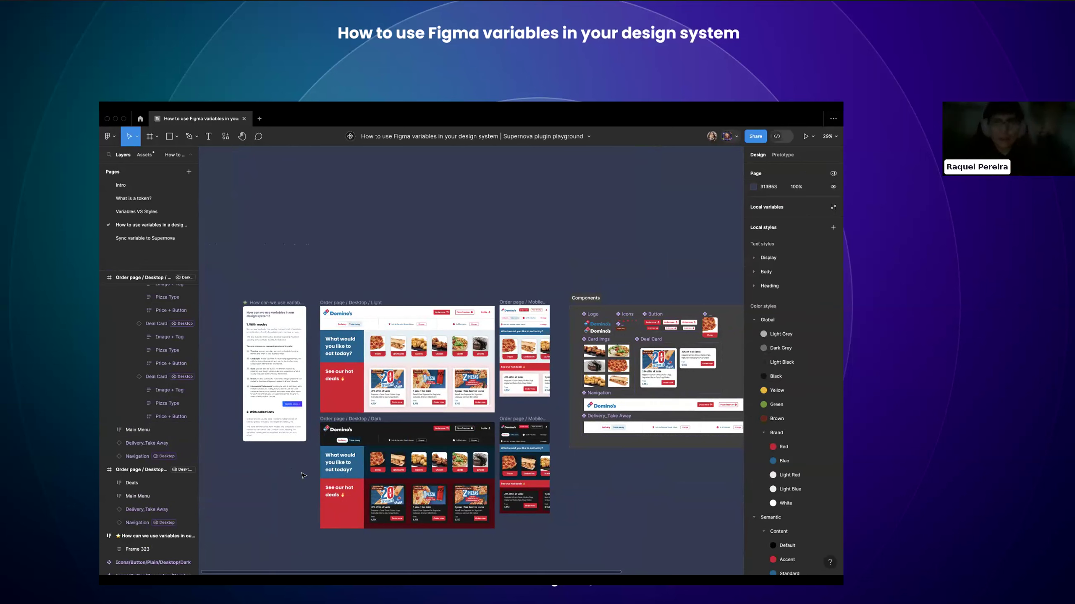
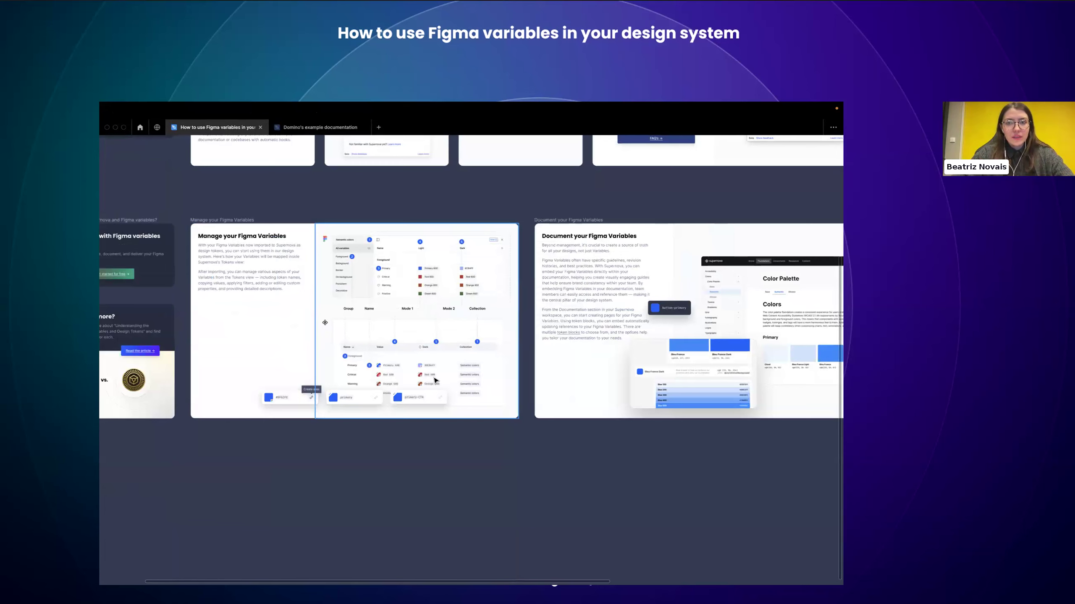
- Restore the hidden interface on the Supernova sync page and launch the Supernova Figma Variables Sync plugin
scroll(448, 368, "up", 10)
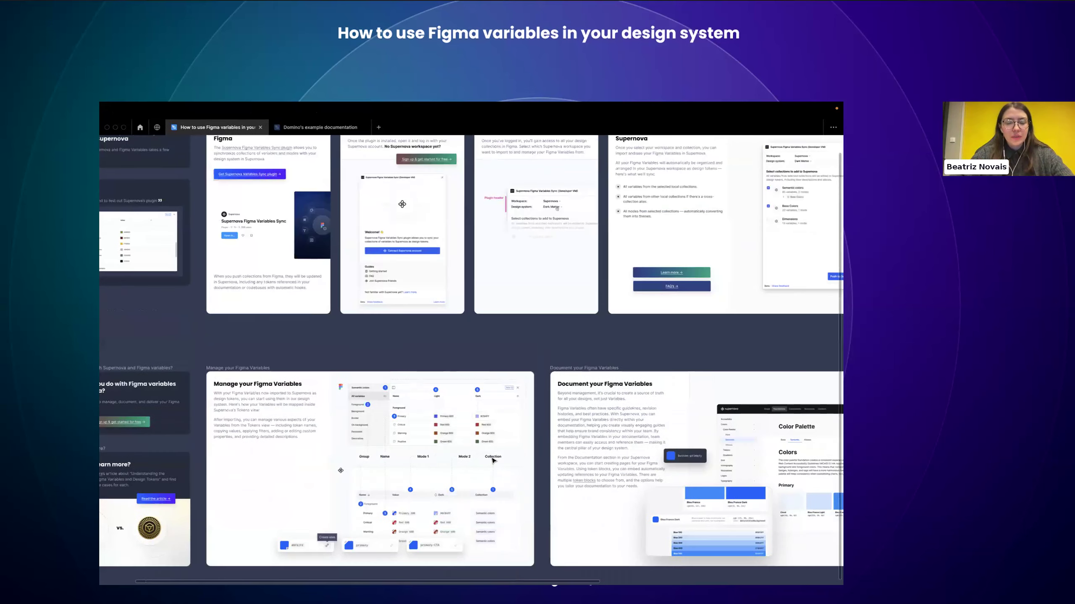
scroll(460, 361, "up", 5)
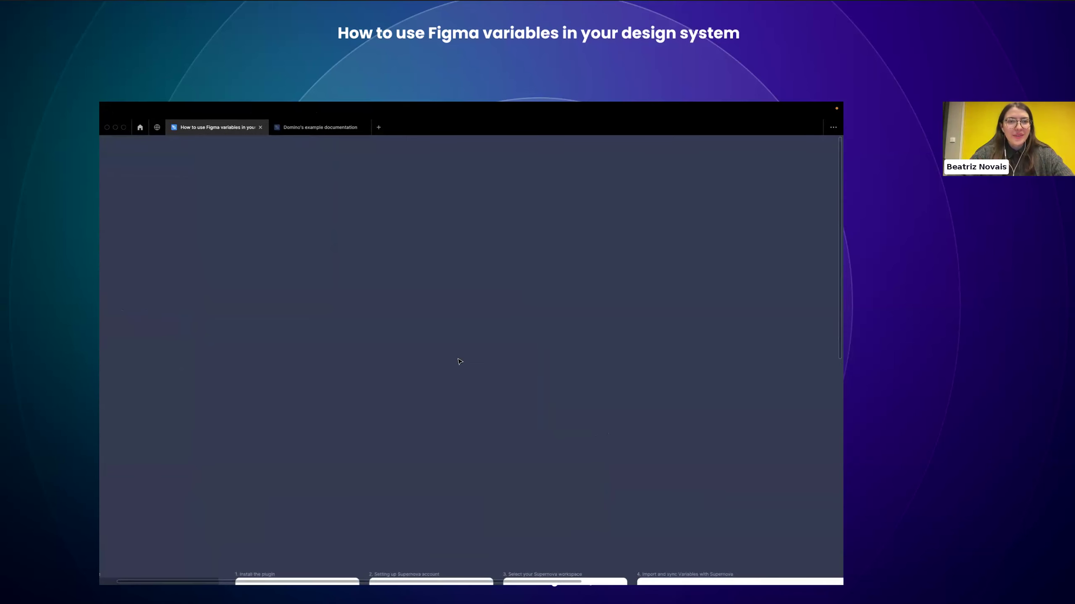
key("ctrl+backslash")
left_click(225, 145)
left_click(280, 240)
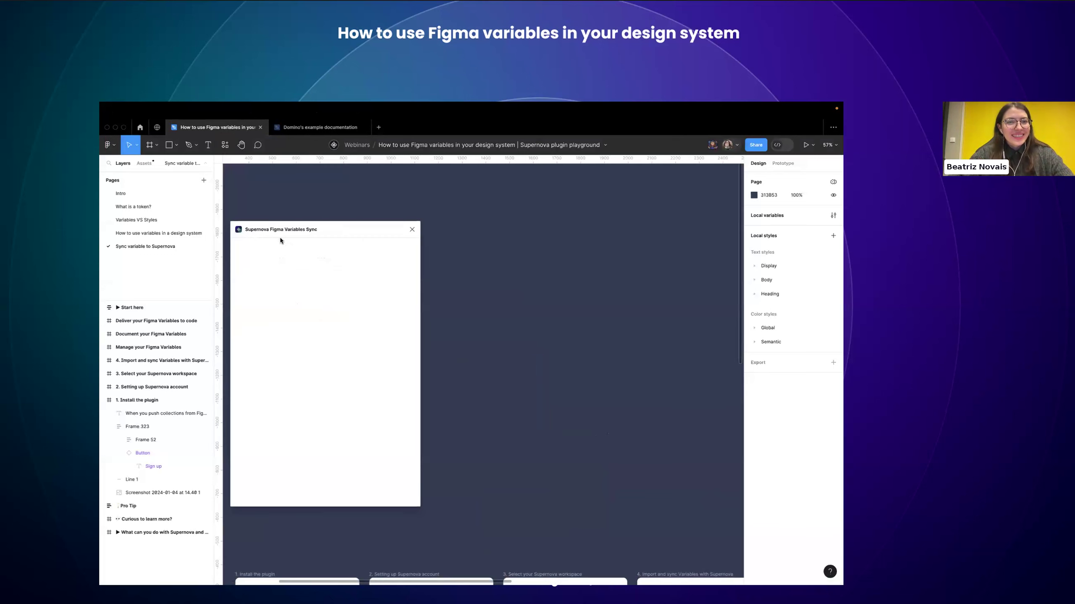
left_click_drag(283, 231, 344, 198)
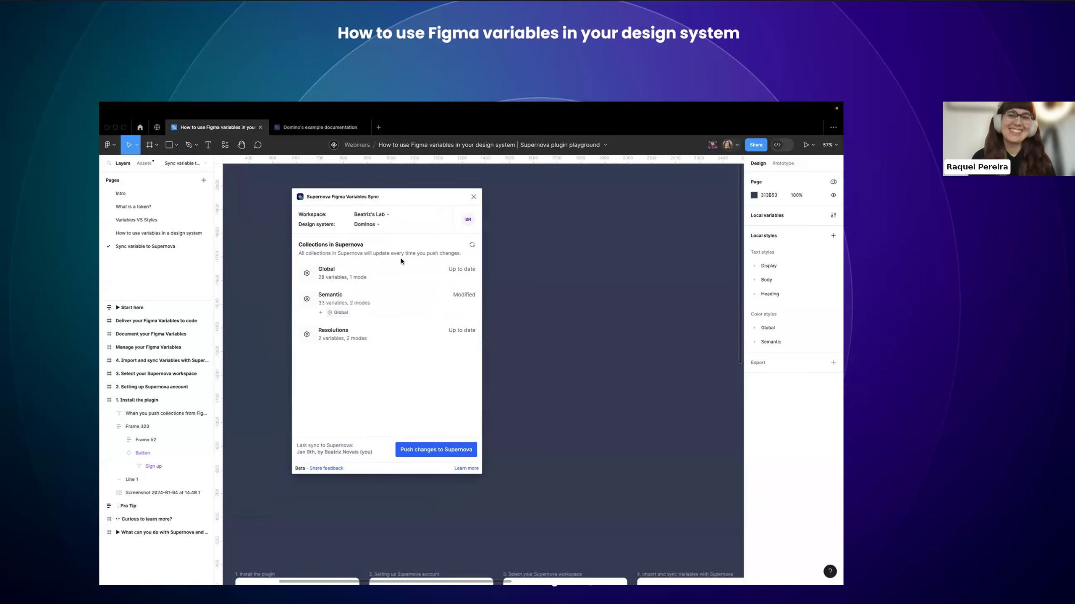
- Set the plugin's target design system to Dominos_Empty
left_click(367, 227)
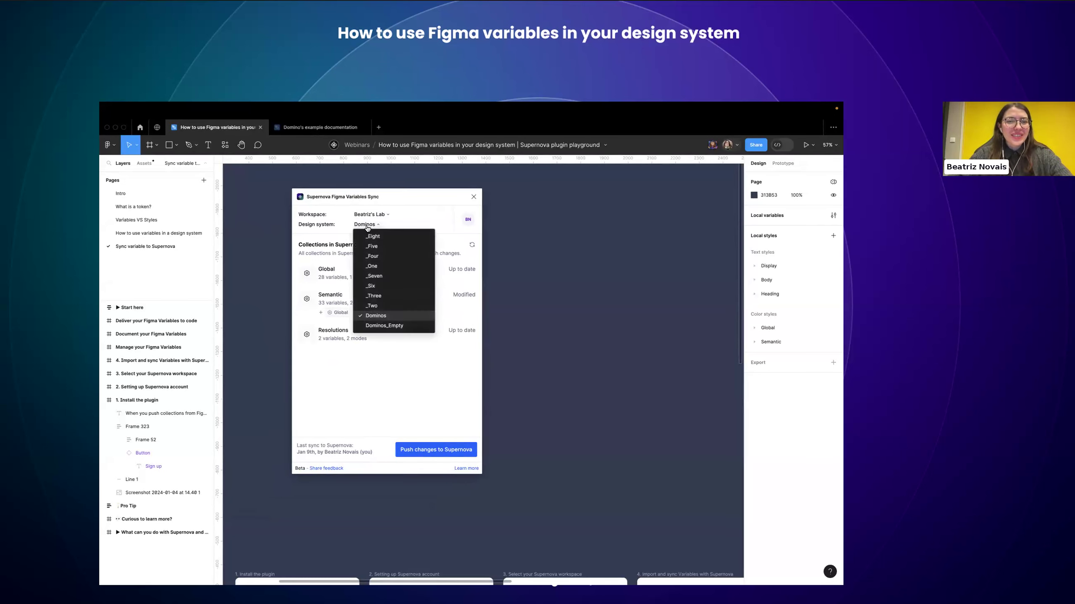
left_click(366, 226)
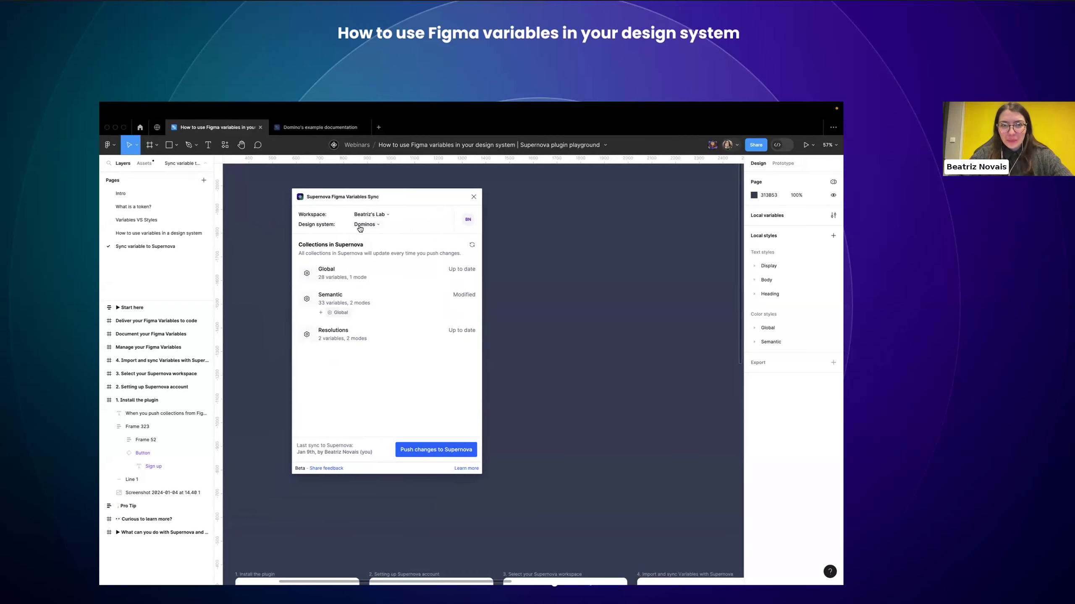
left_click(360, 227)
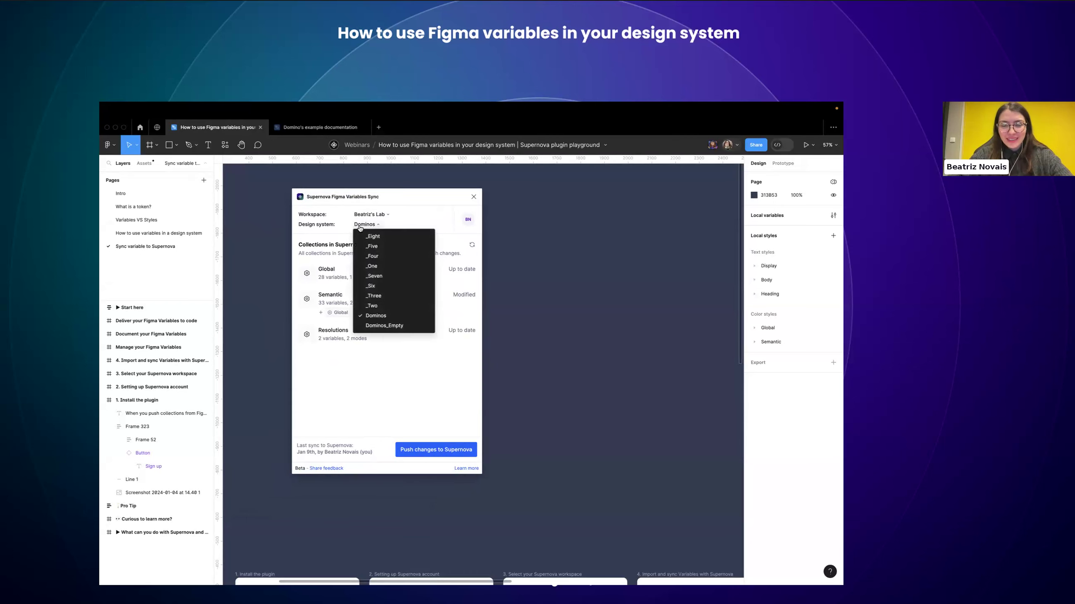
left_click(374, 327)
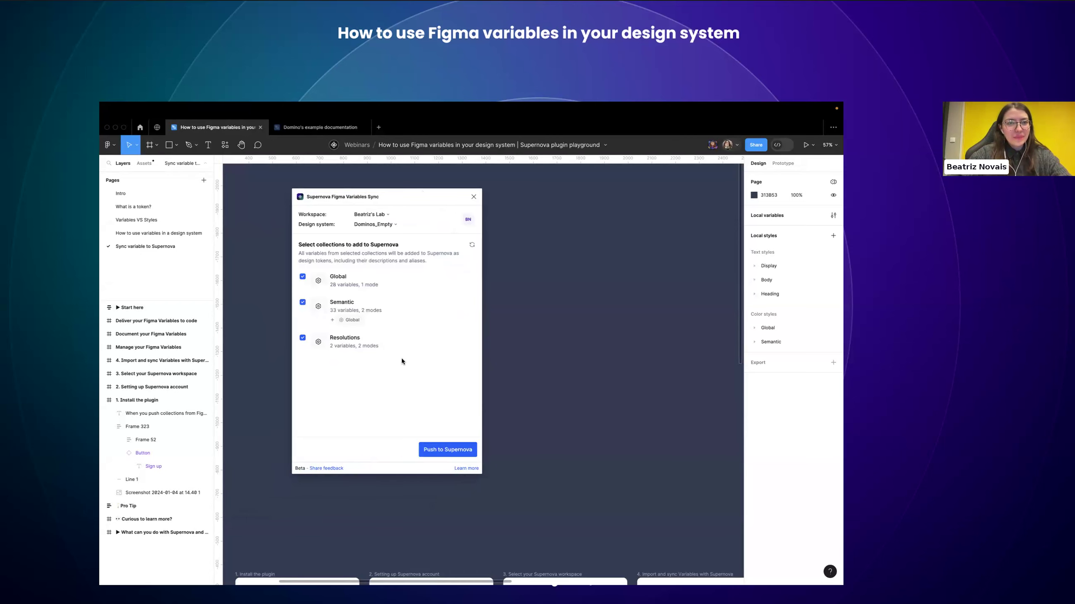
- Open the local variables beside the sync plugin window and compare the file's collections with those selected in the plugin
key("super+Tab")
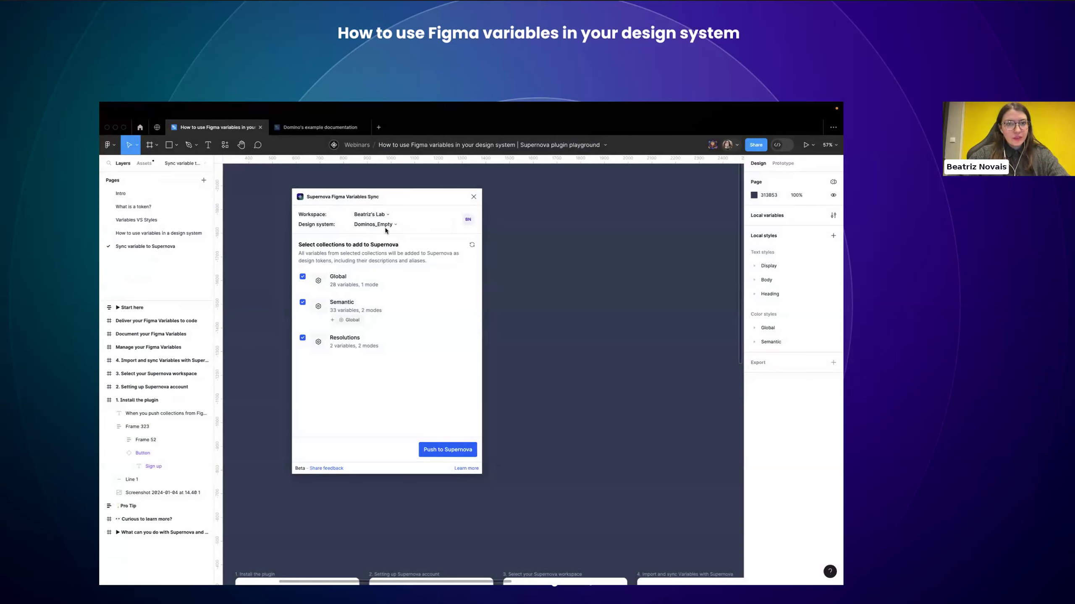
left_click(833, 215)
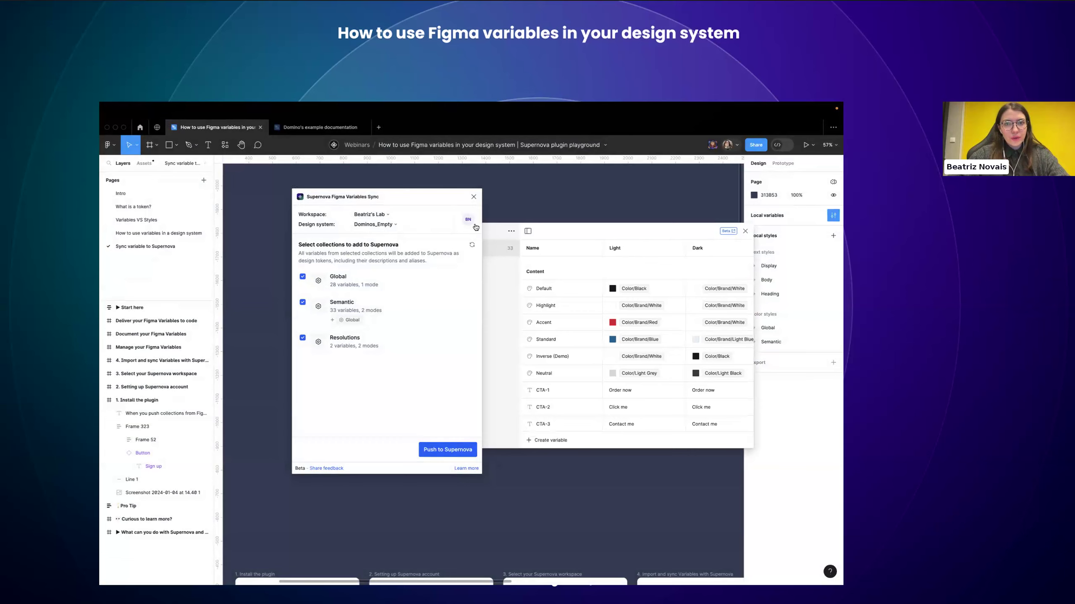
left_click_drag(409, 195, 340, 202)
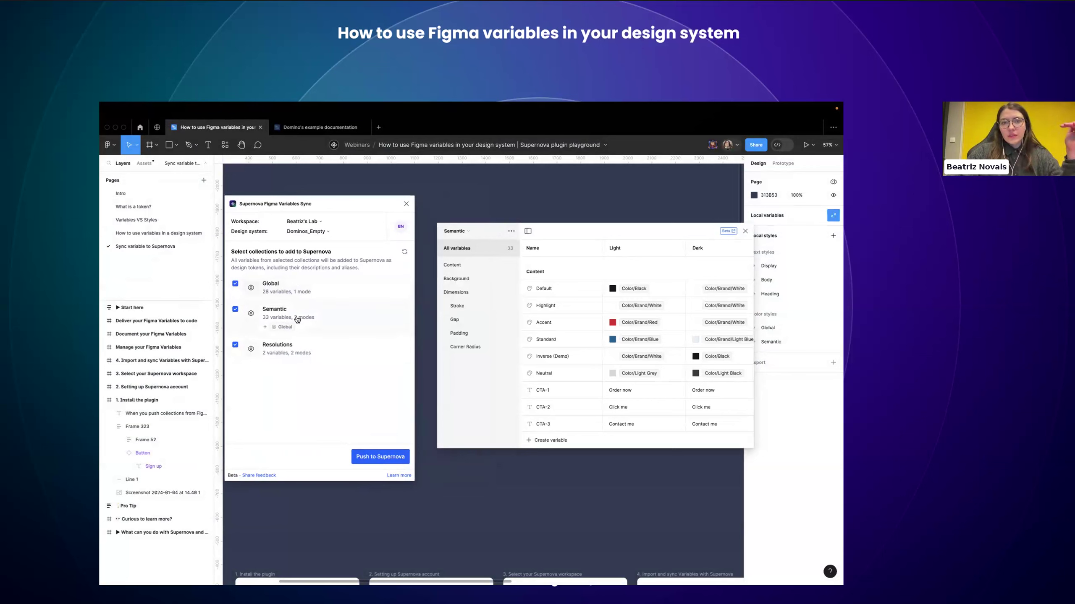
left_click(456, 231)
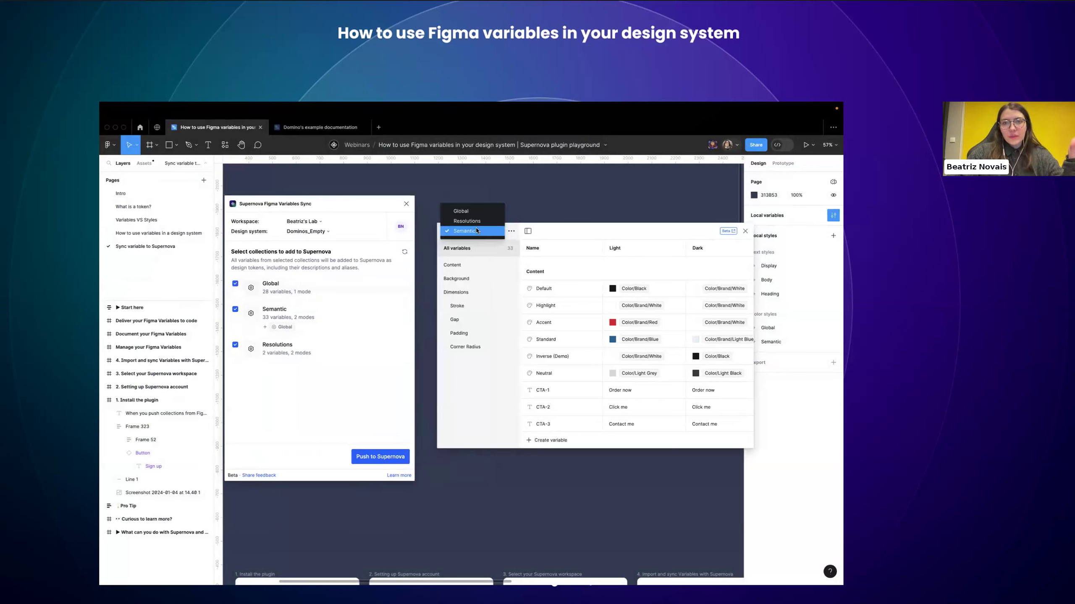
left_click(297, 282)
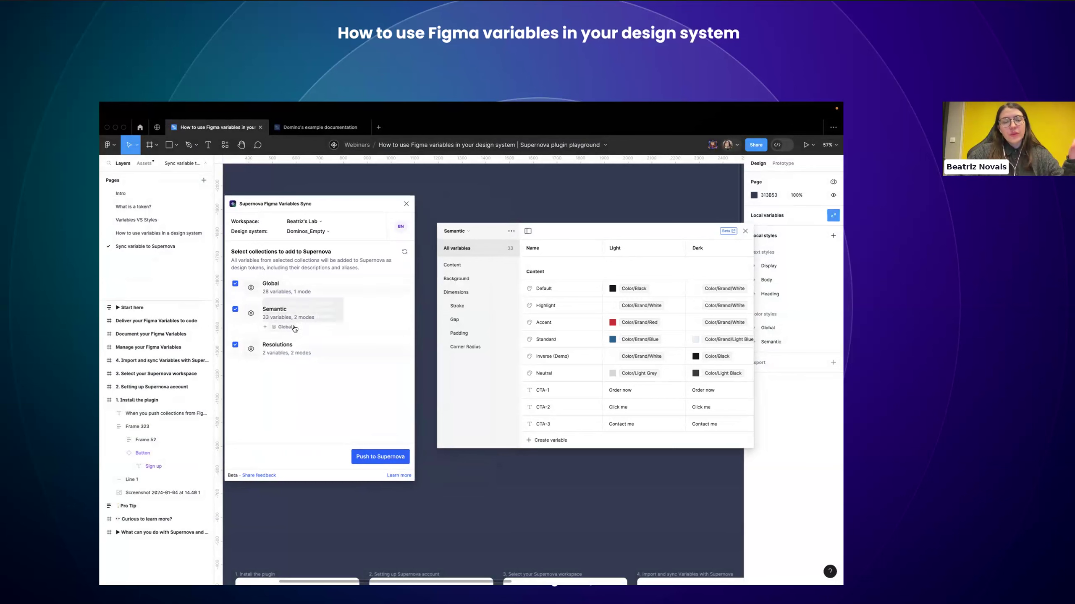
mouse_move(285, 329)
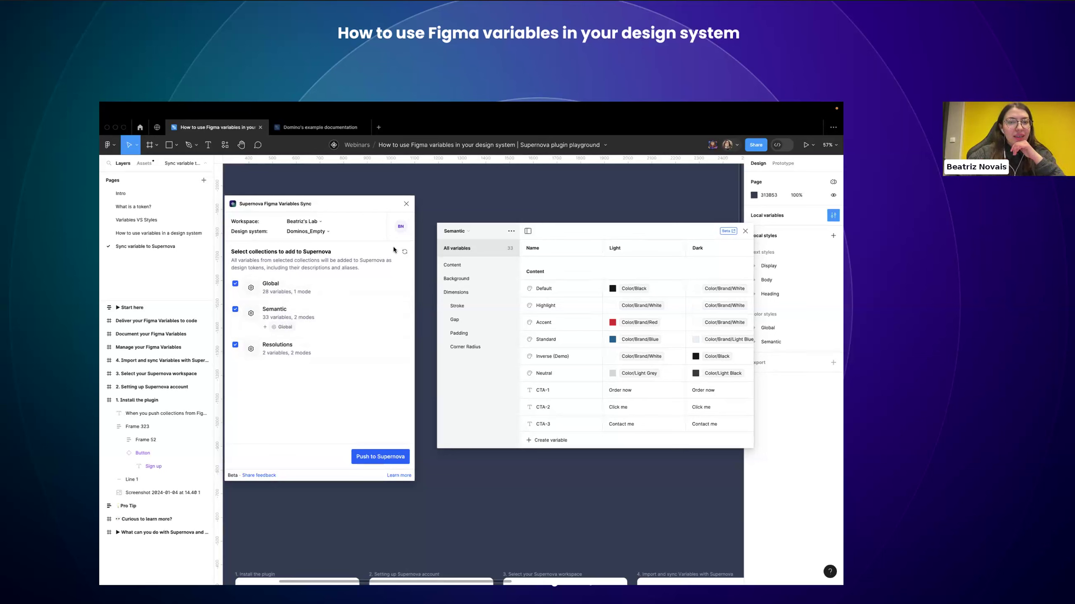
- Push the Global, Semantic and Resolutions collections to Dominos_Empty and review the imported color tokens in Supernova Cloud
left_click(369, 458)
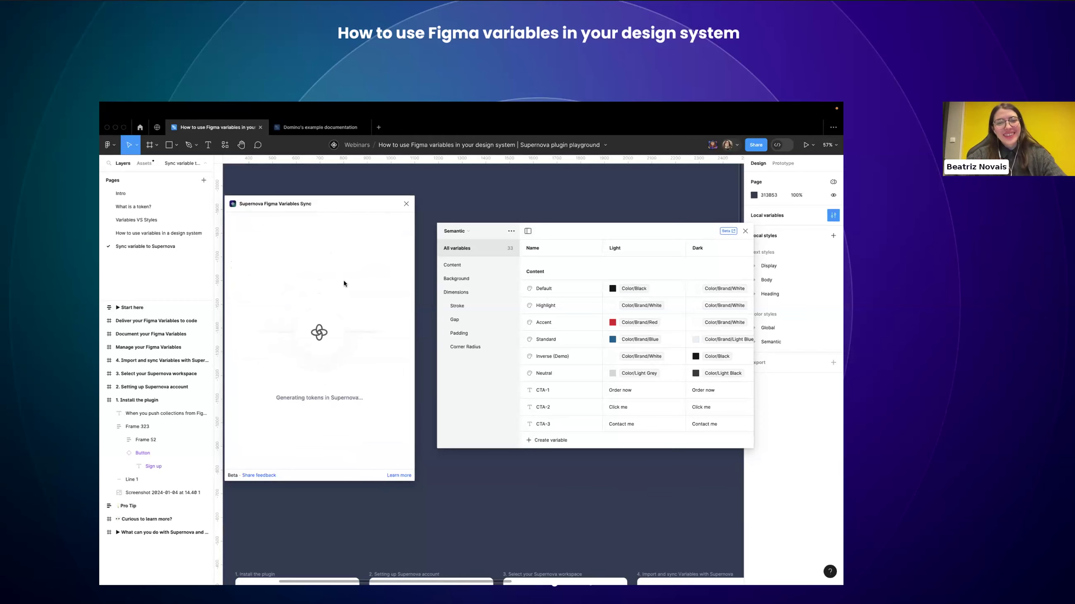
left_click_drag(334, 203, 345, 201)
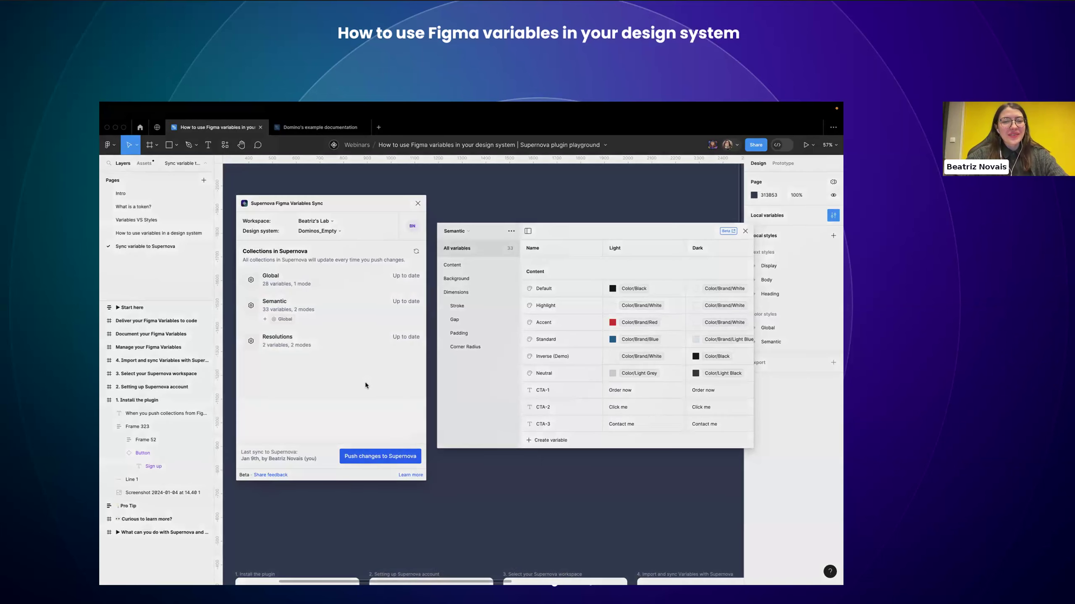
key("super+Tab")
left_click(138, 146)
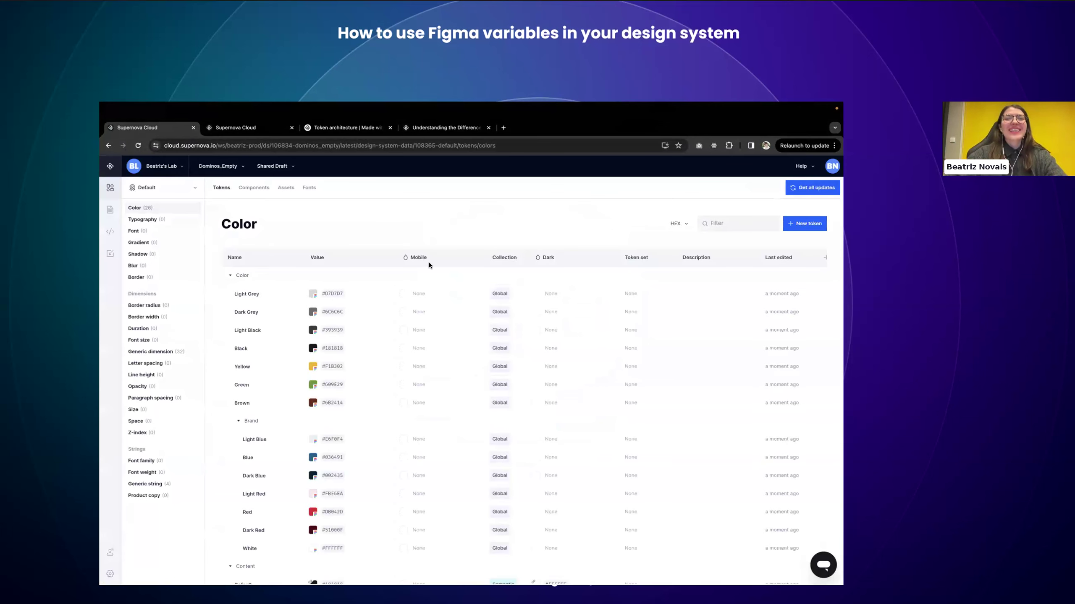
scroll(373, 292, "down", 2)
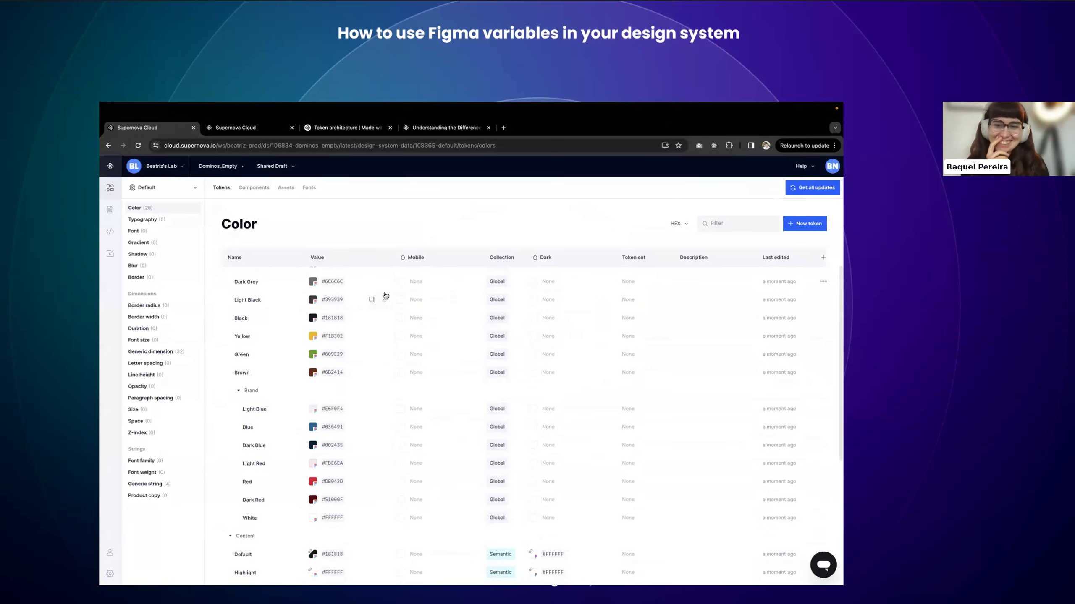
scroll(348, 422, "down", 10)
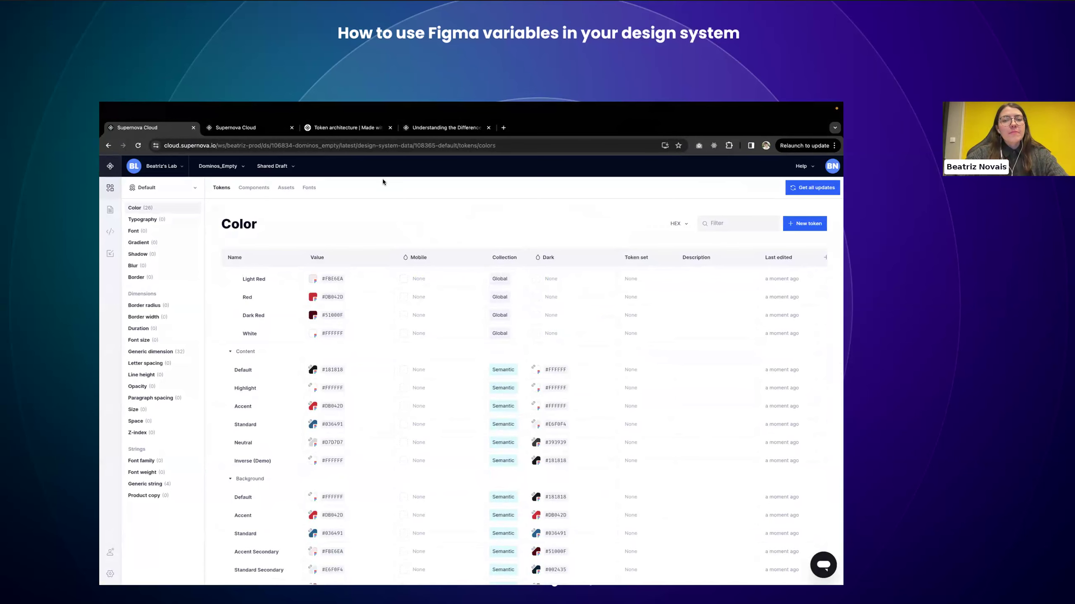
- Return to Figma, switch the plugin's target design system to Dominos, and push the changed variables to it
key("super+Tab")
left_click(319, 231)
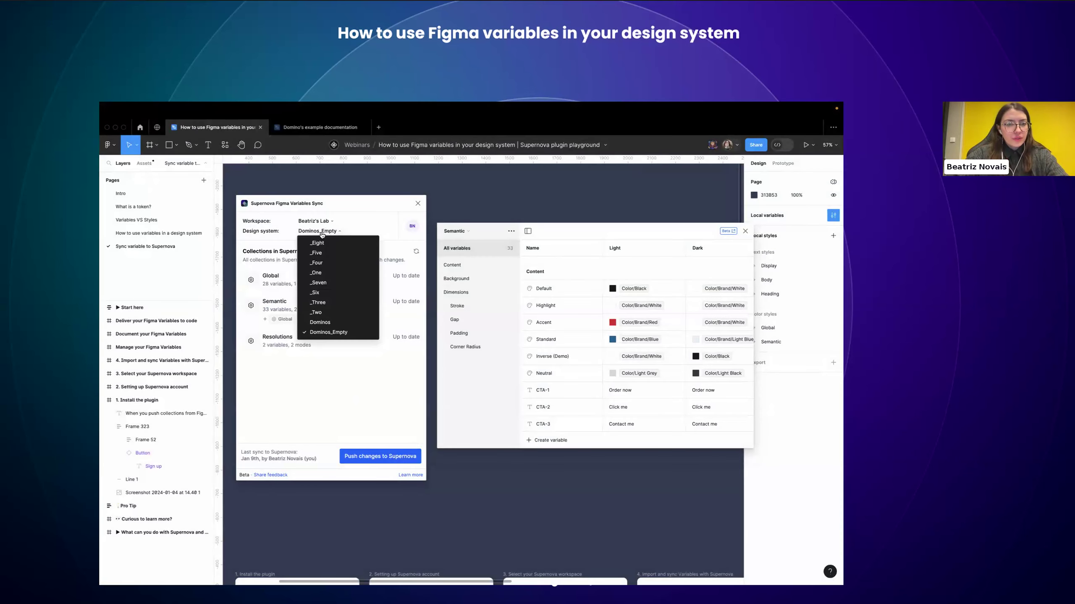
left_click(324, 322)
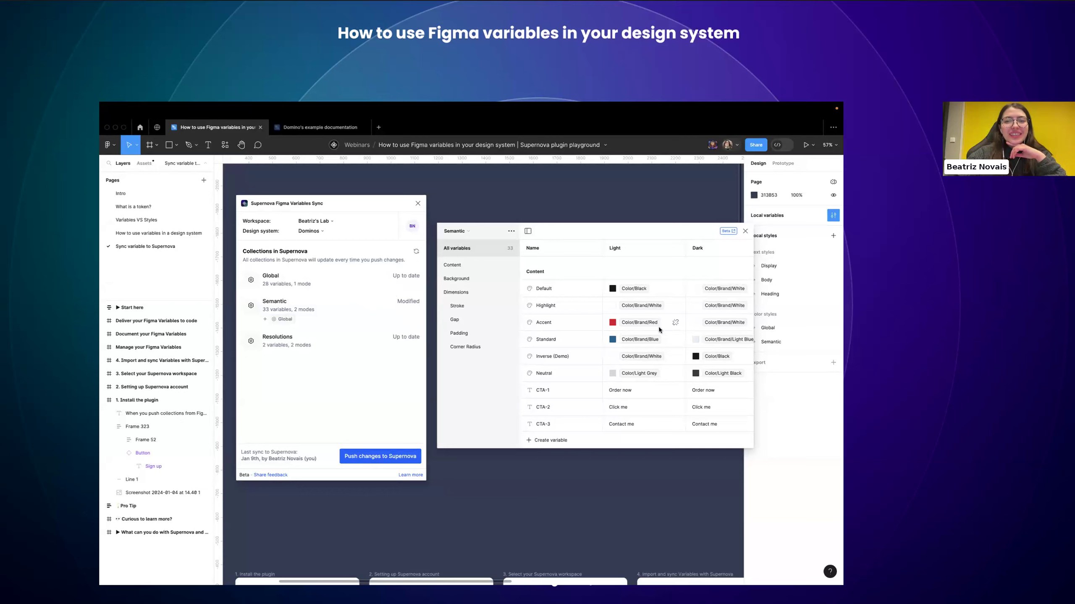
left_click(390, 456)
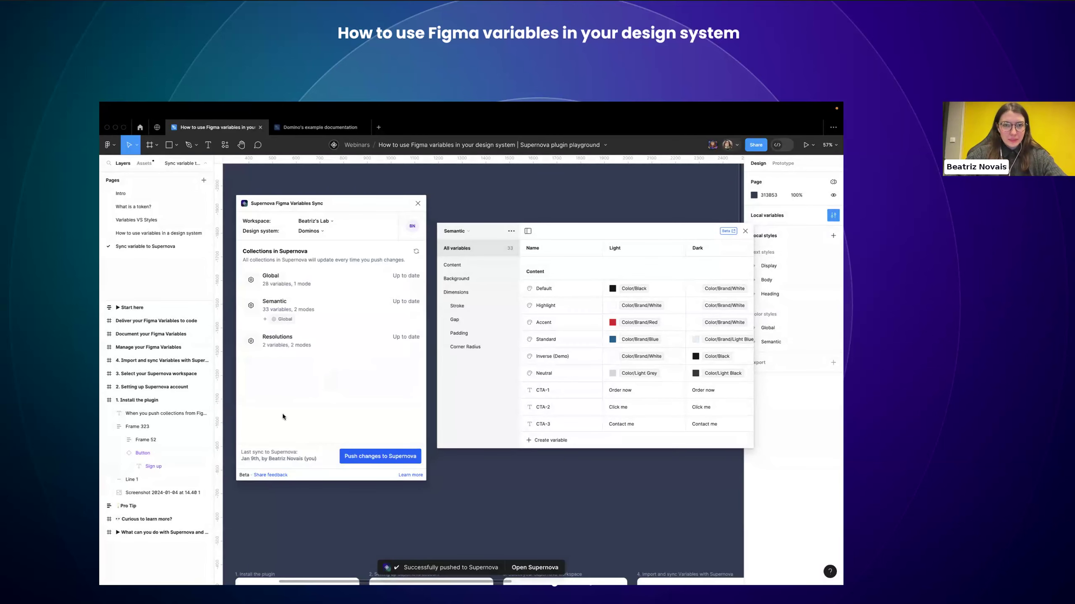
- Switch to the browser and examine the Dominos color tokens and the published Token architecture page through to its global Colors page
key("super+Tab")
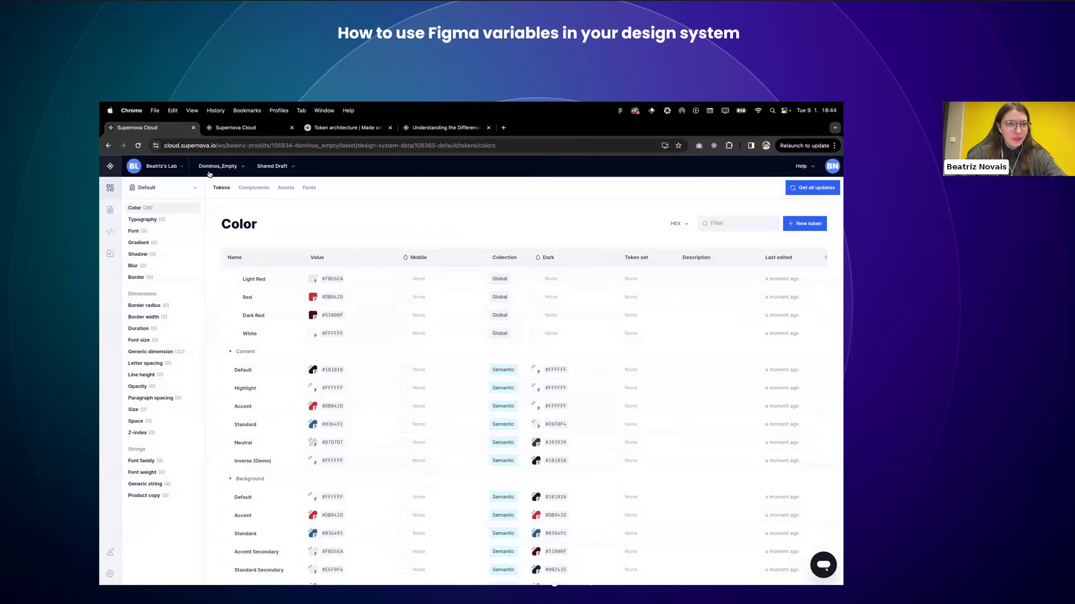
left_click(230, 129)
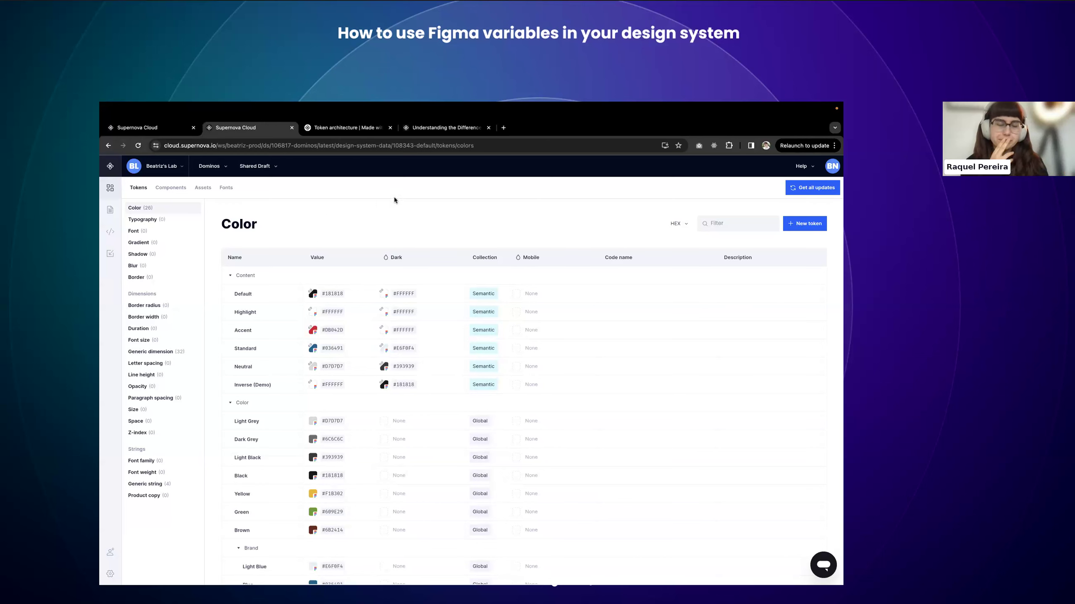
left_click(348, 132)
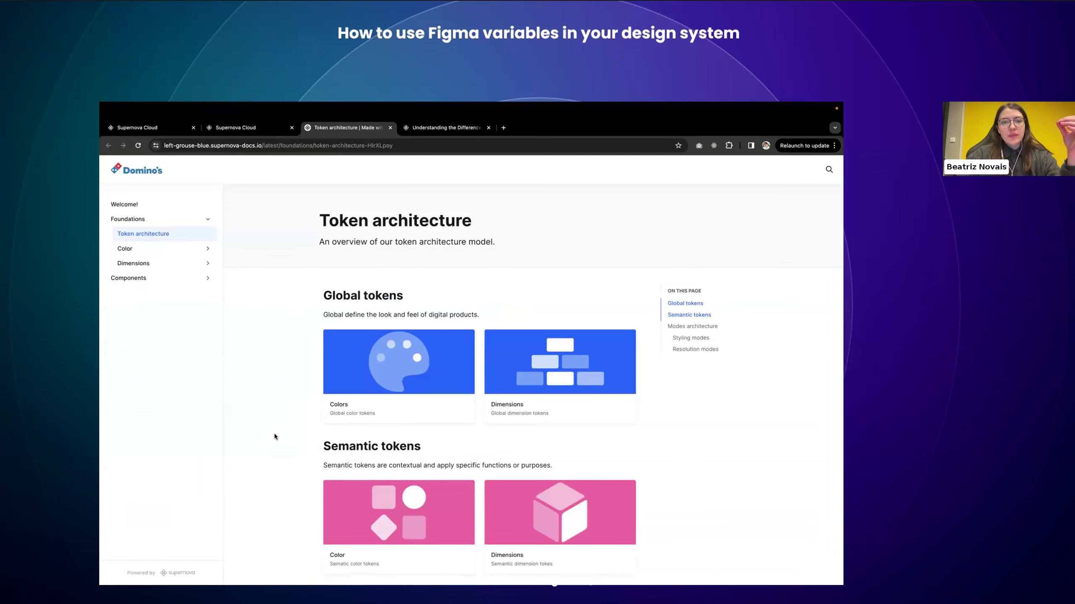
scroll(274, 437, "down", 1)
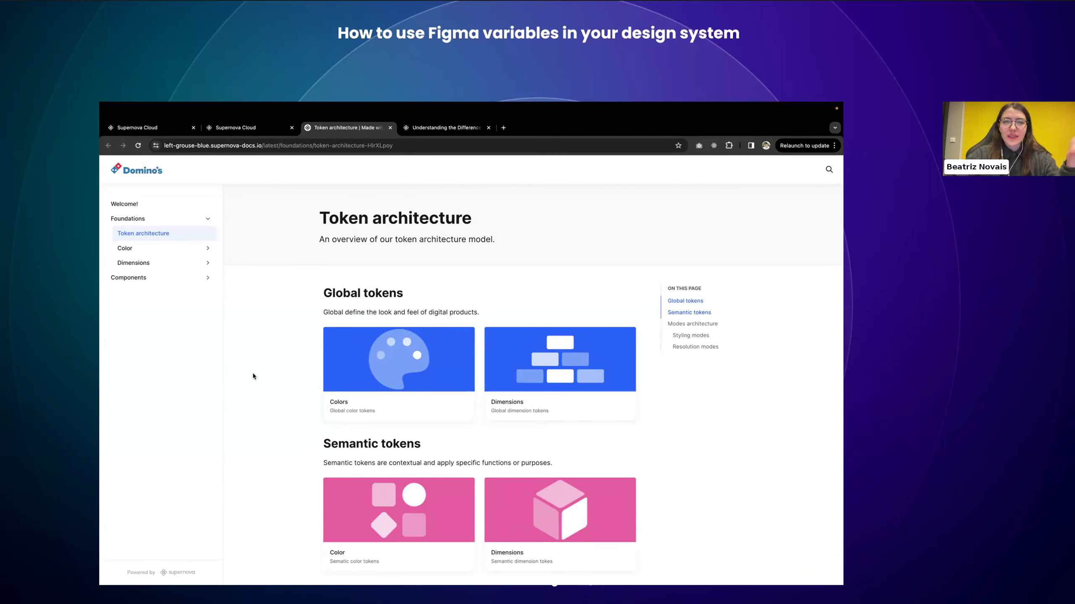
scroll(253, 376, "down", 2)
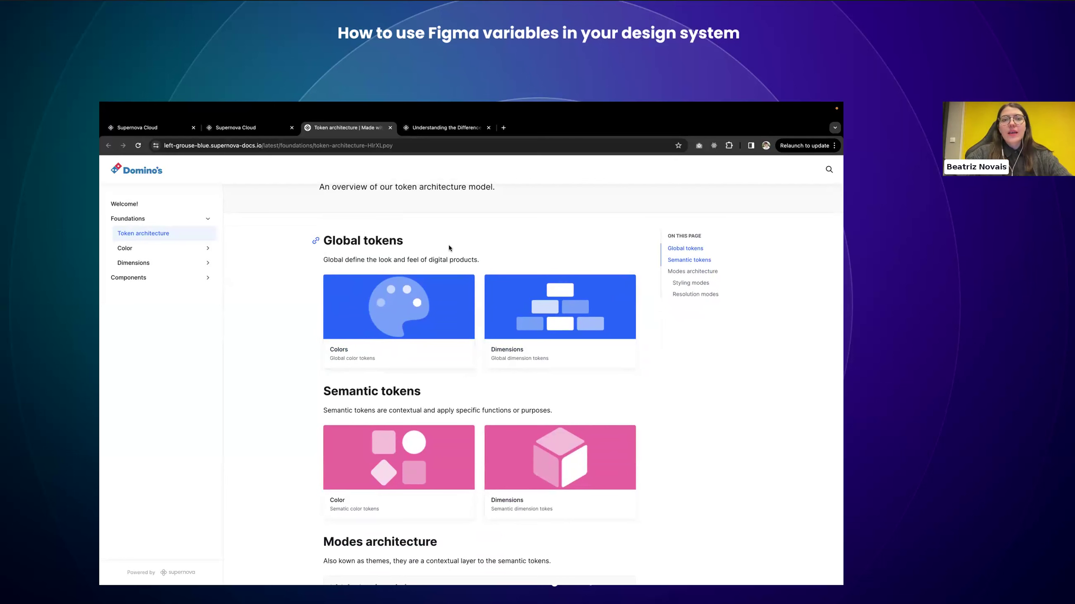
scroll(388, 421, "down", 2)
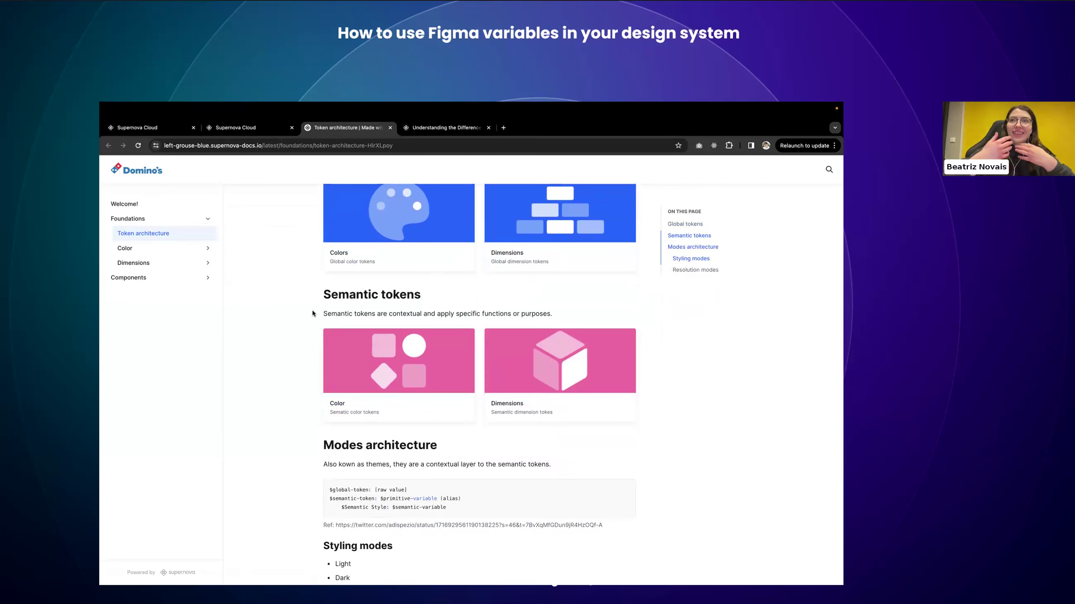
scroll(313, 312, "down", 3)
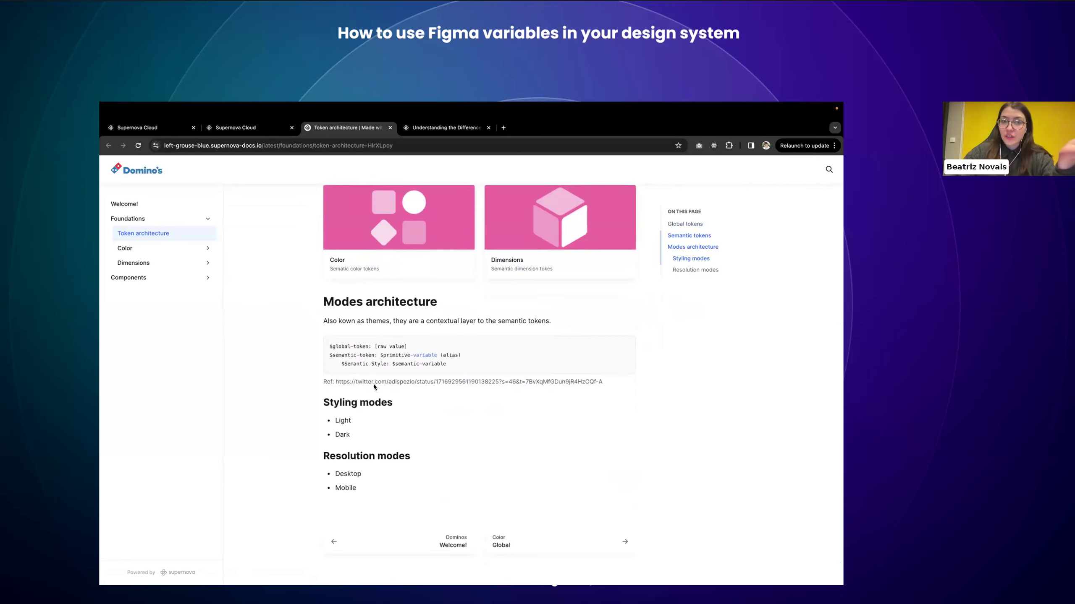
scroll(312, 301, "up", 6)
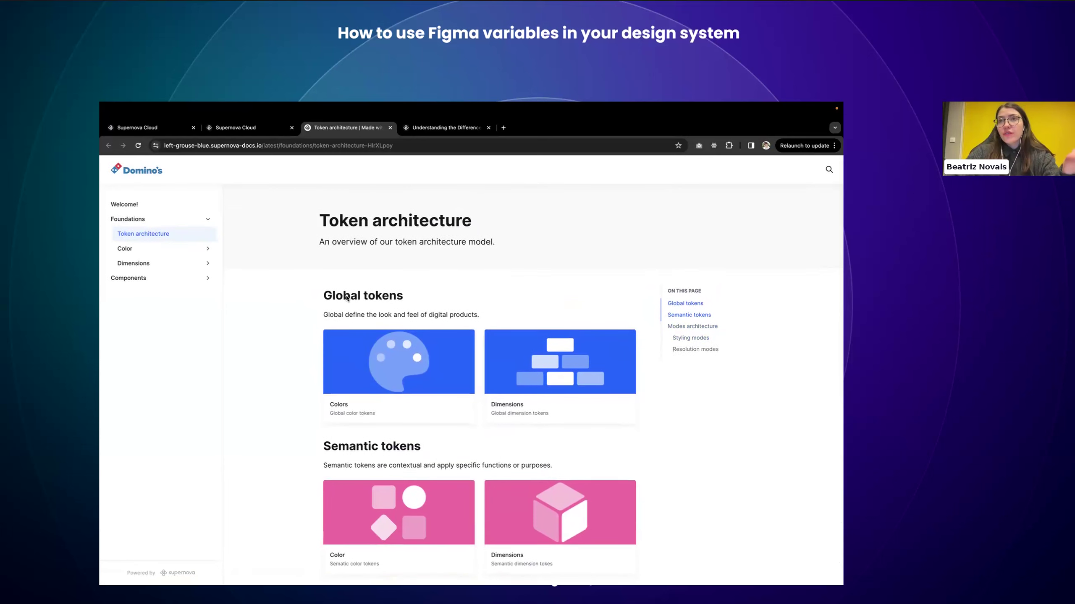
left_click(338, 354)
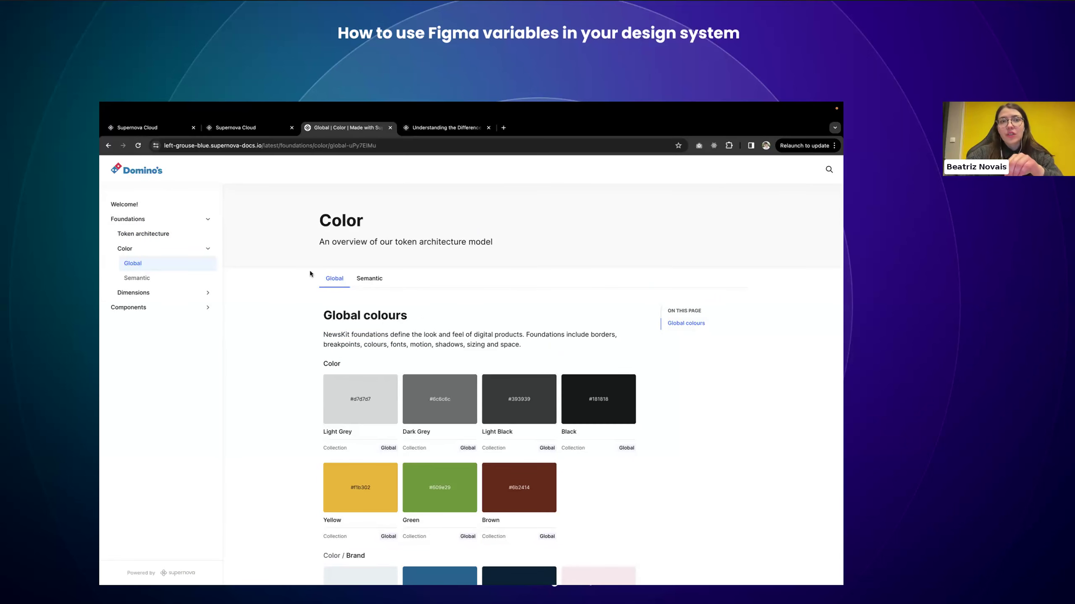
- Open the documentation editor of the Dominos design system in Supernova Cloud and view its Token architecture page
left_click(250, 132)
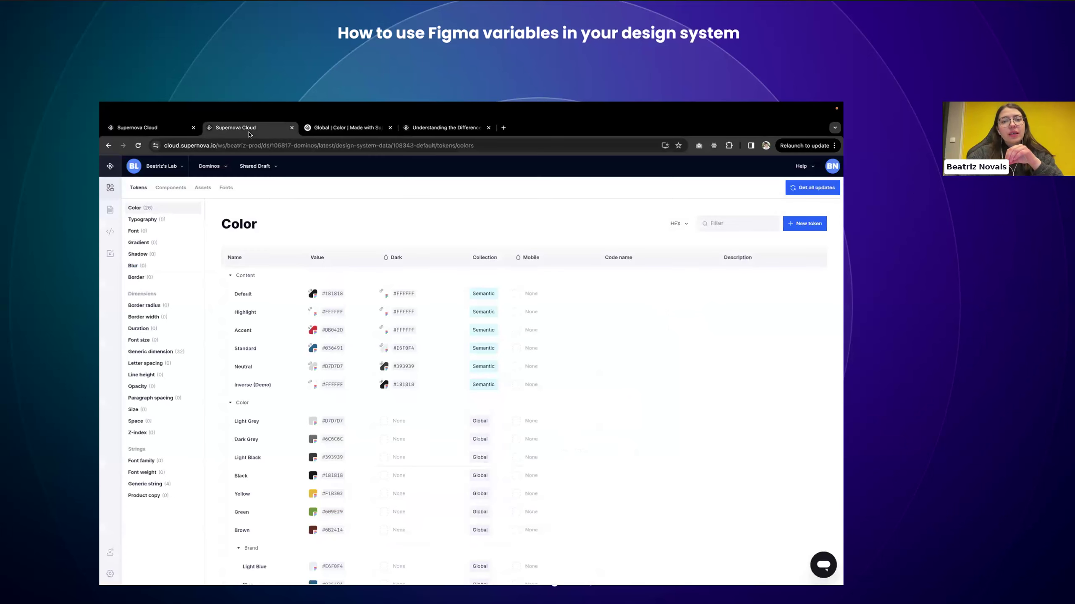
left_click(110, 209)
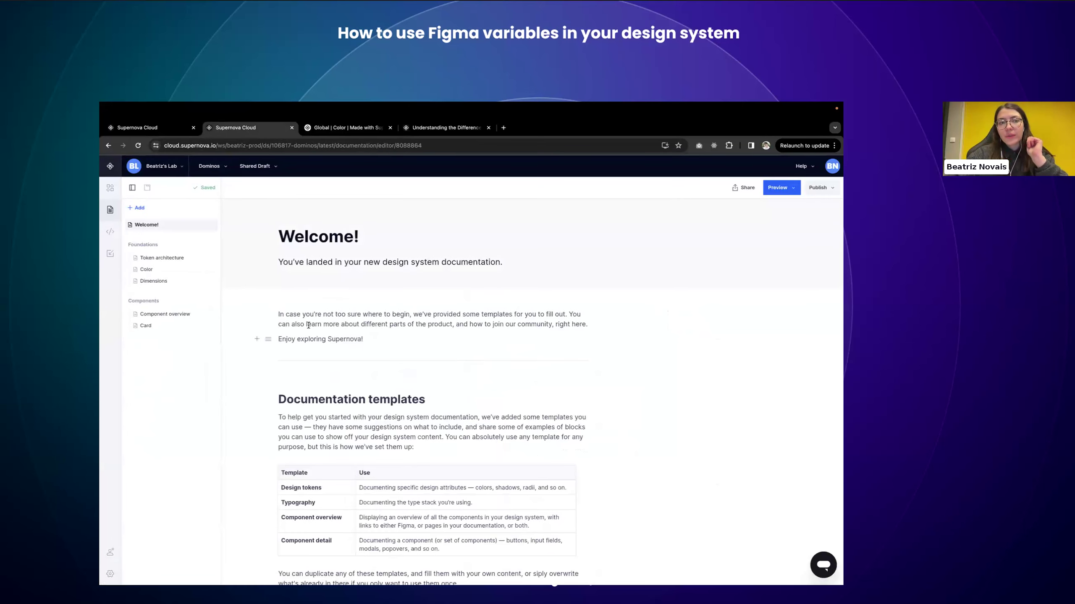
left_click(160, 258)
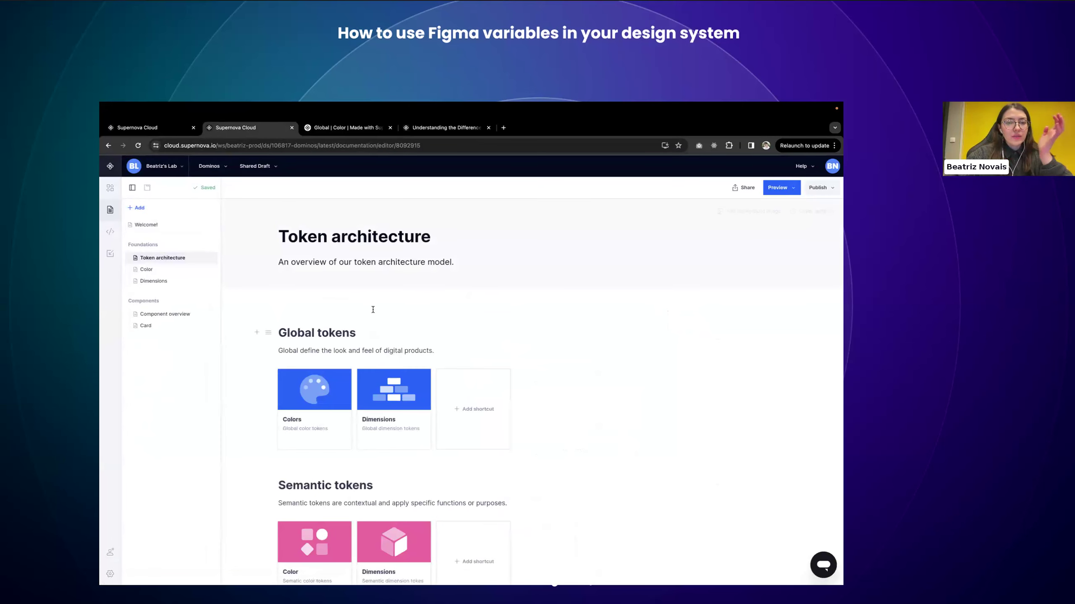
scroll(381, 311, "down", 1)
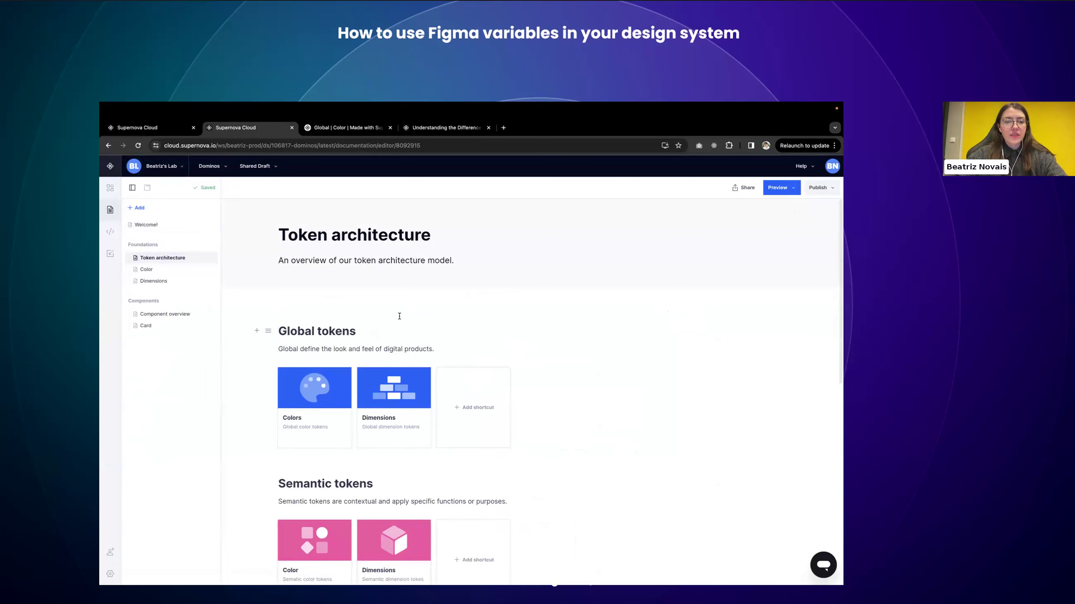
- Examine the Global and Semantic token tables on the Color page in the documentation editor
left_click(146, 269)
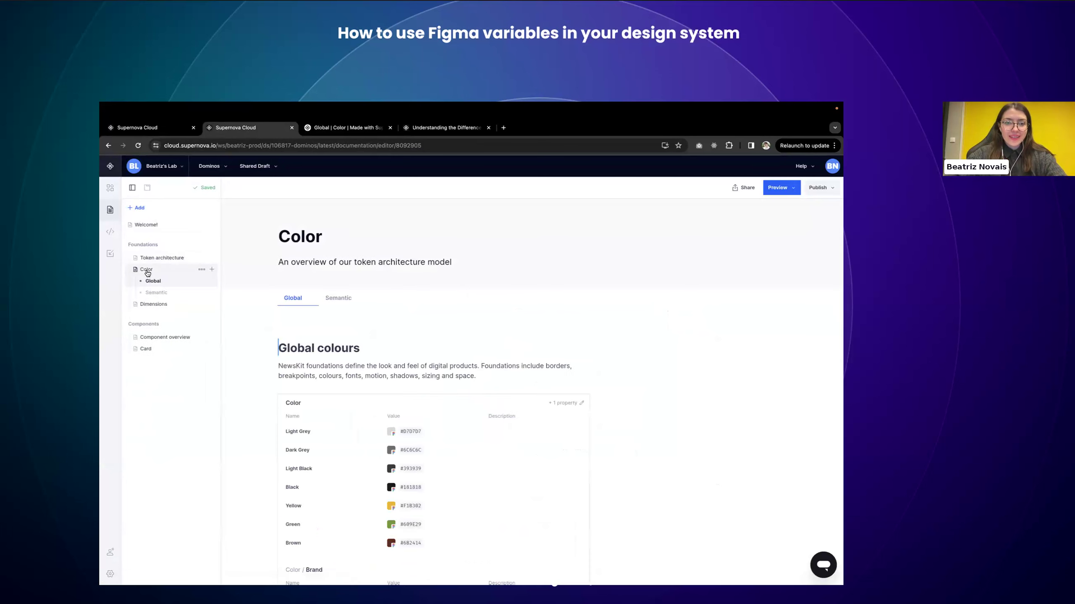
scroll(415, 353, "down", 2)
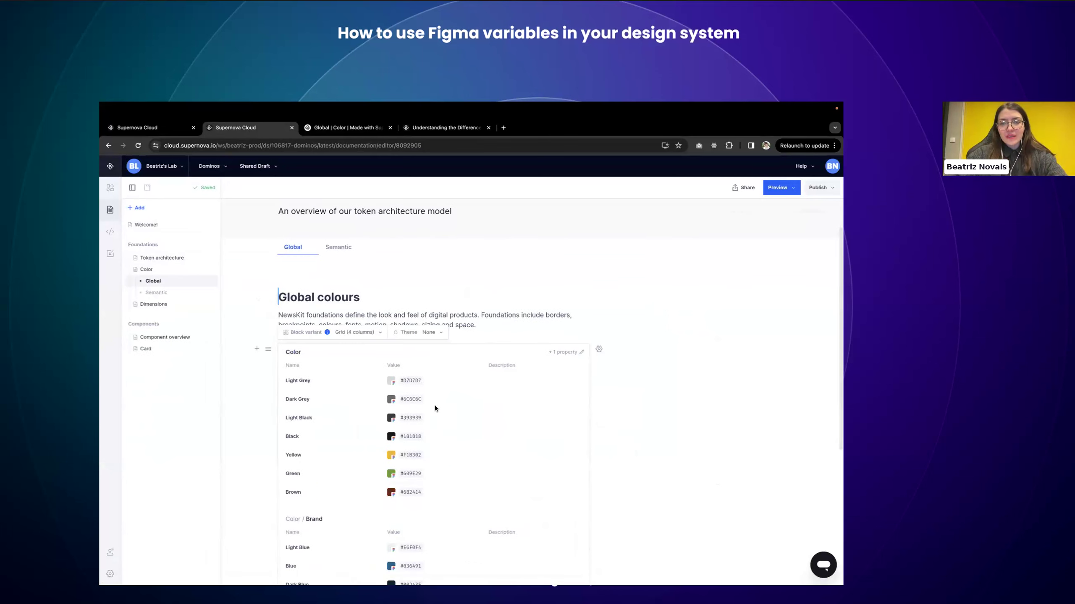
scroll(509, 395, "down", 2)
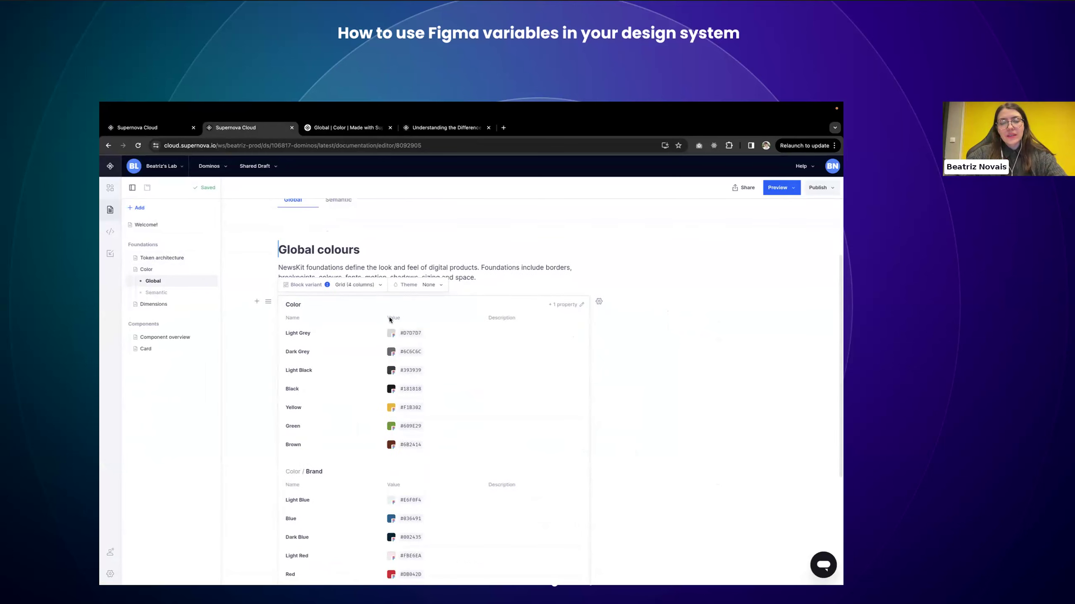
scroll(383, 311, "down", 8)
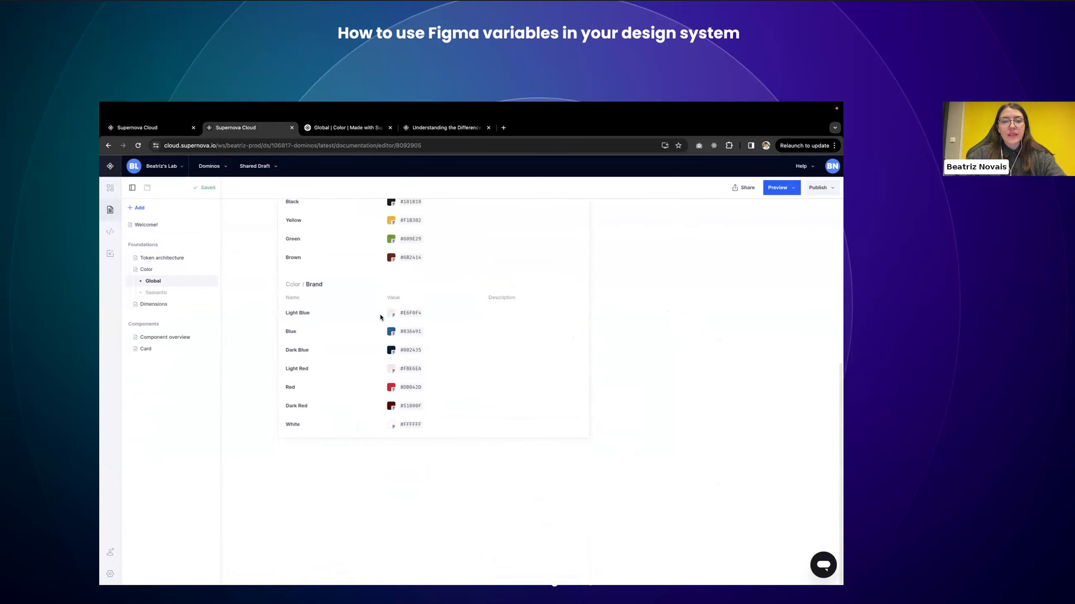
scroll(394, 364, "up", 10)
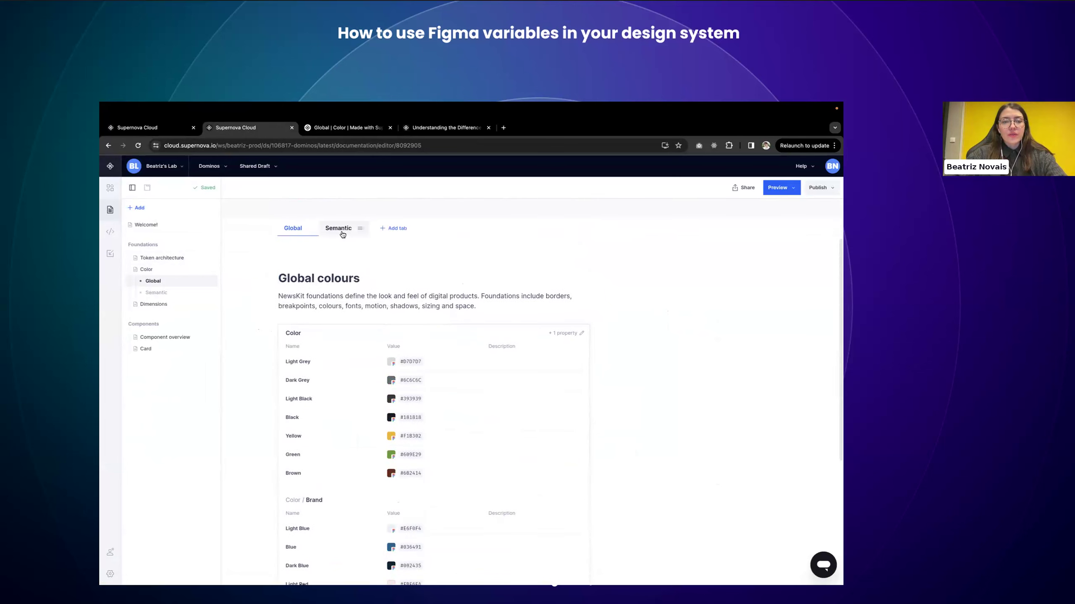
left_click(339, 231)
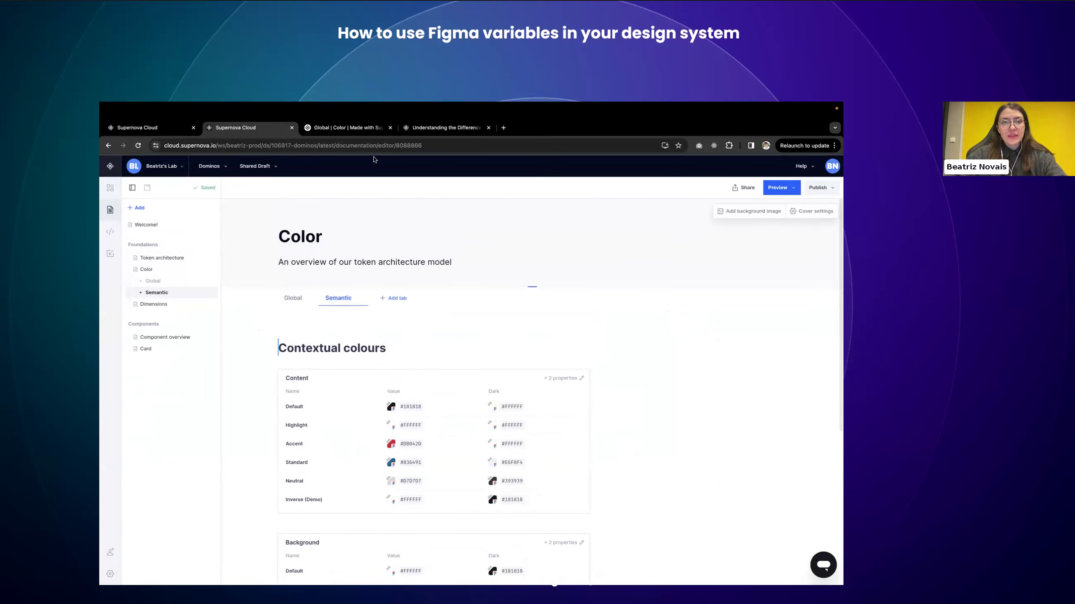
- Review the published Color documentation, including the Semantic page's contextual colours with their light and dark values
left_click(346, 128)
scroll(361, 264, "down", 4)
scroll(361, 263, "up", 4)
left_click(372, 282)
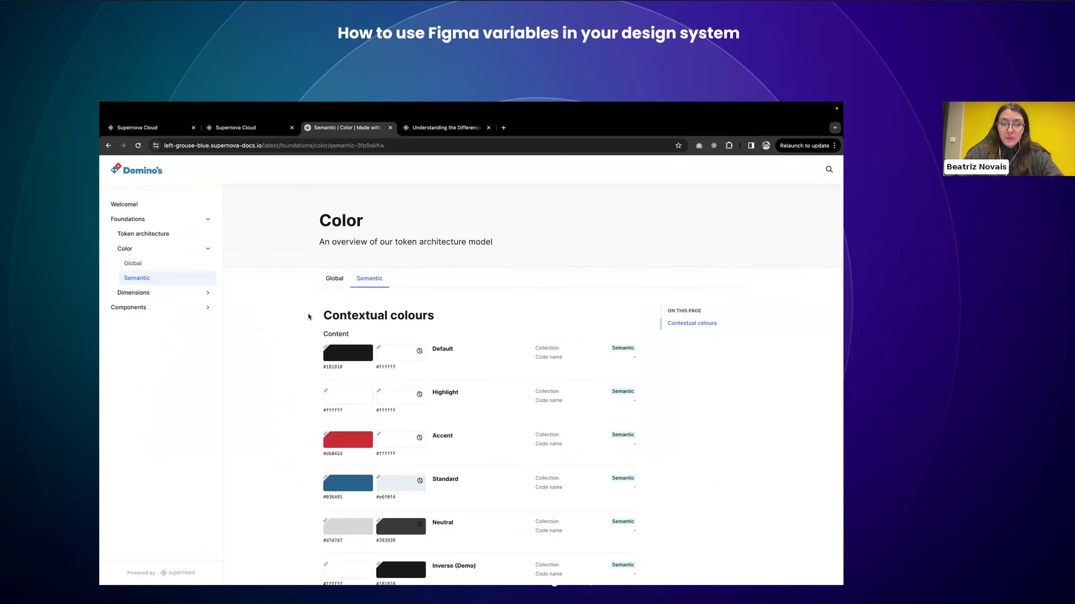
scroll(308, 317, "down", 2)
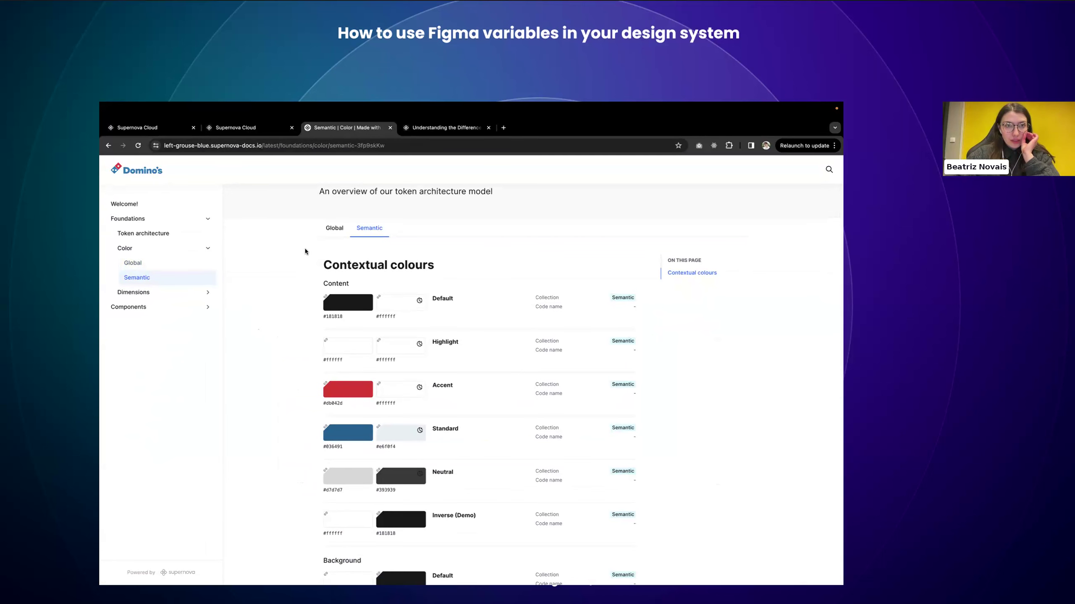
- Return to the documentation editor and inspect which properties the Semantic page's Content token block displays
left_click(232, 130)
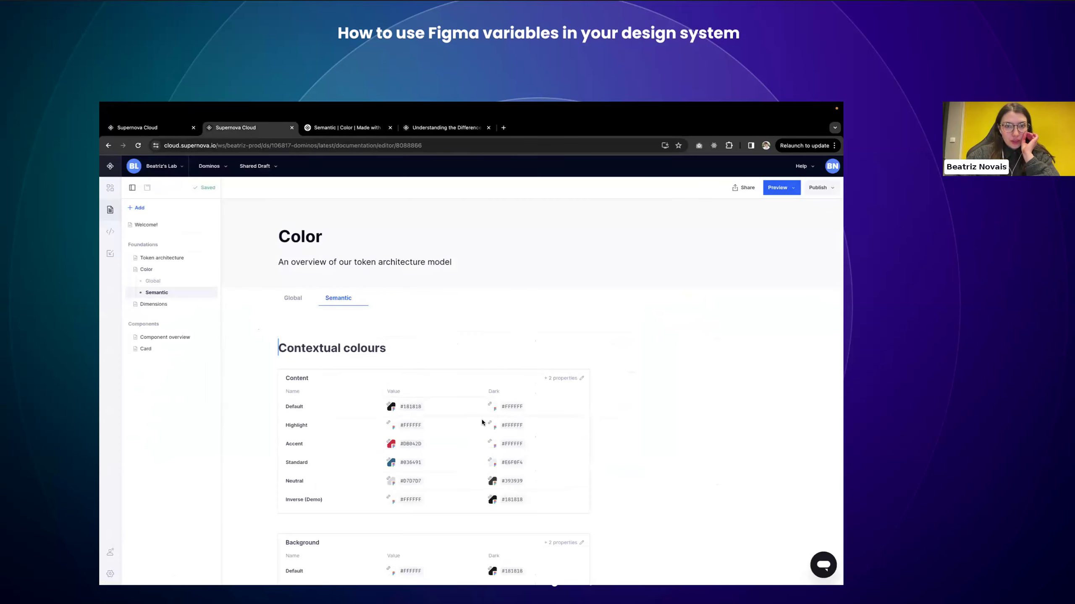
left_click(568, 379)
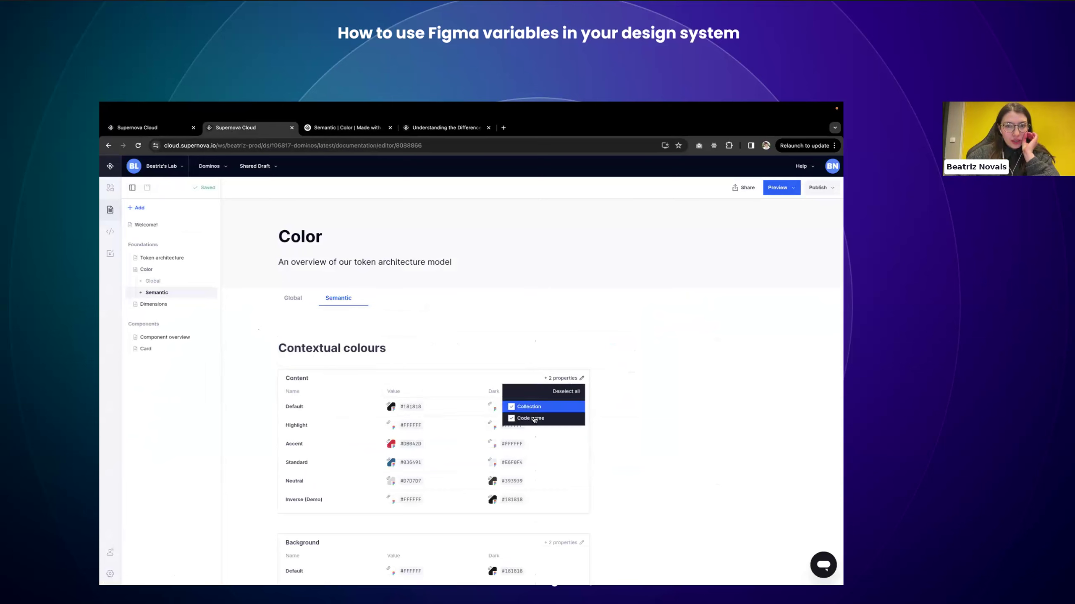
left_click(487, 335)
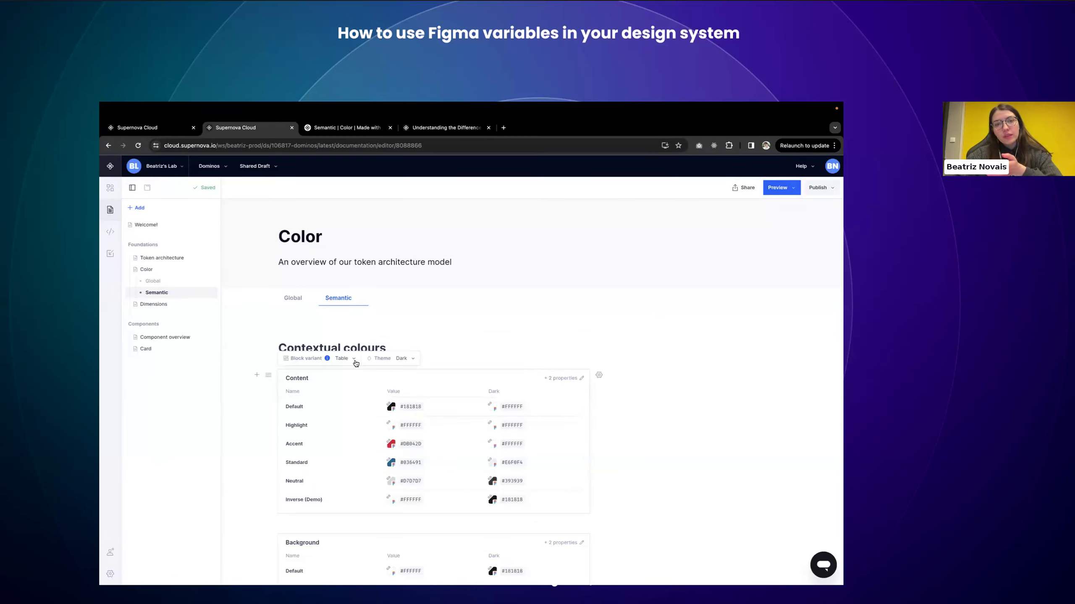